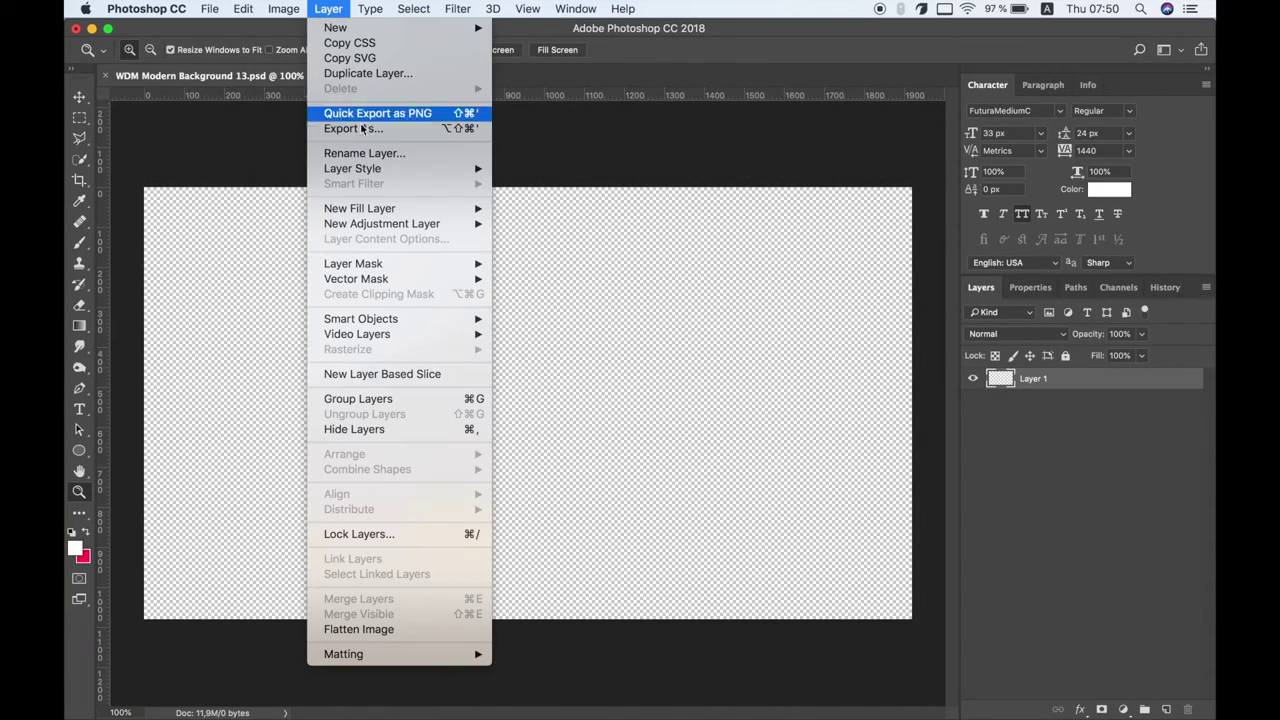
- Add a solid colour fill layer, Color Fill 1, in dark purple #23084a
{"action": "left_click", "coordinate": [505, 208]}
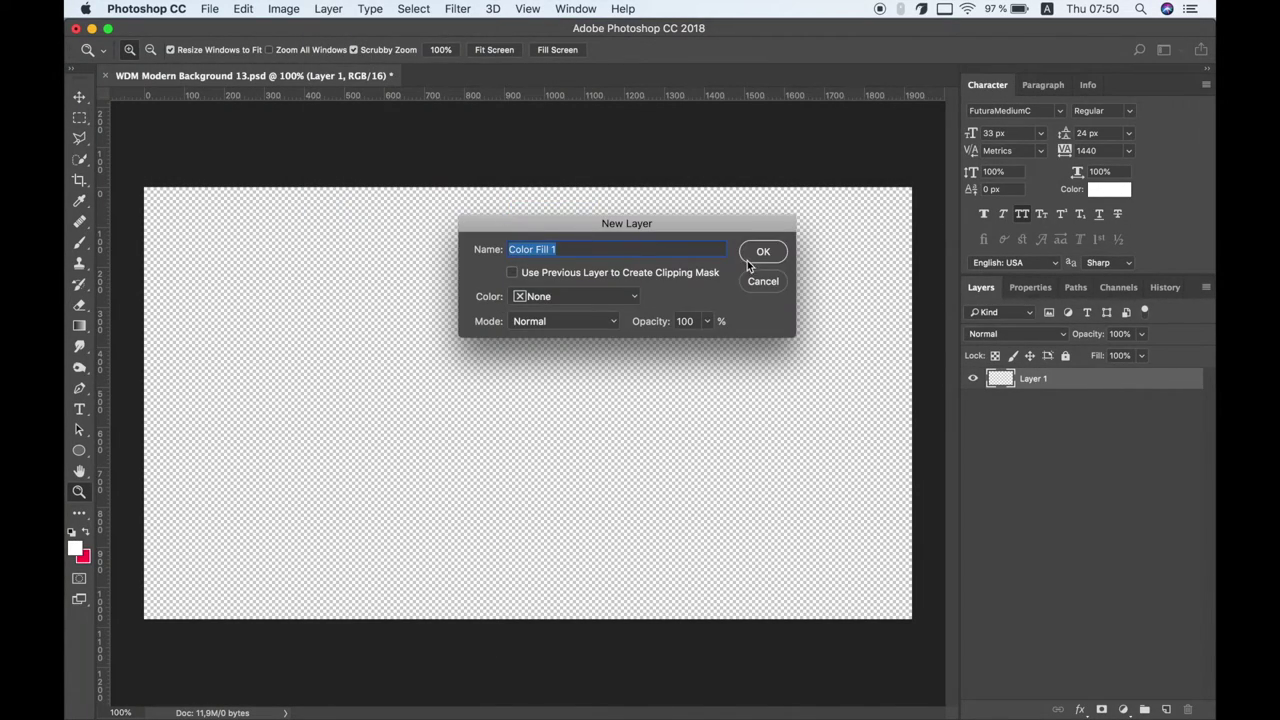
{"action": "left_click", "coordinate": [747, 263]}
{"action": "left_click_drag", "start_coordinate": [707, 193], "coordinate": [711, 233]}
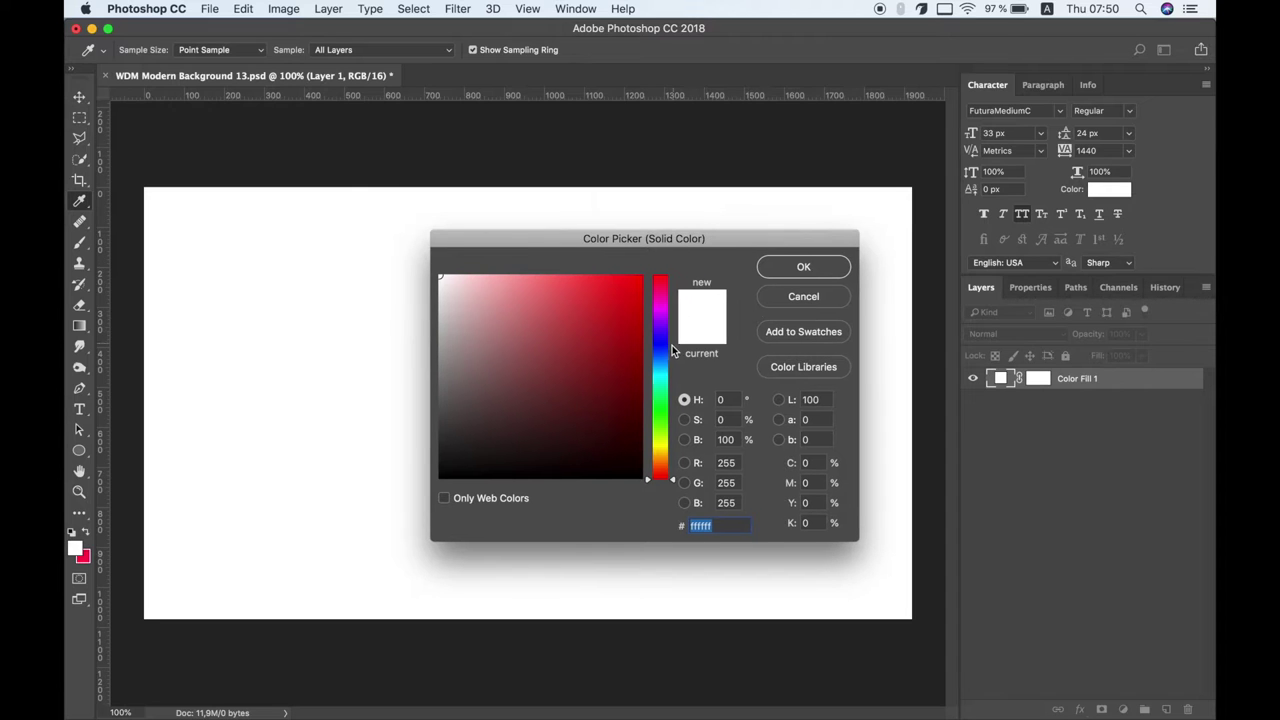
{"action": "type", "text": "2d0b5a"}
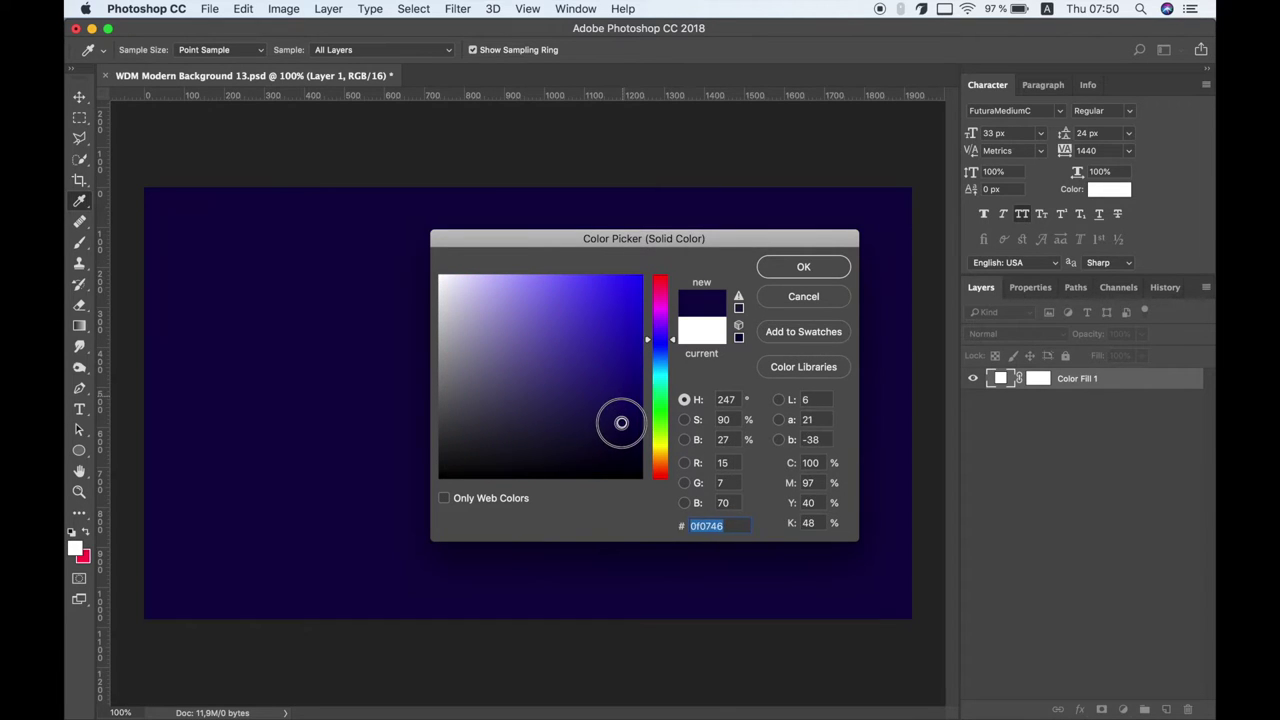
{"action": "left_click", "coordinate": [658, 330]}
{"action": "left_click_drag", "start_coordinate": [618, 407], "coordinate": [619, 419]}
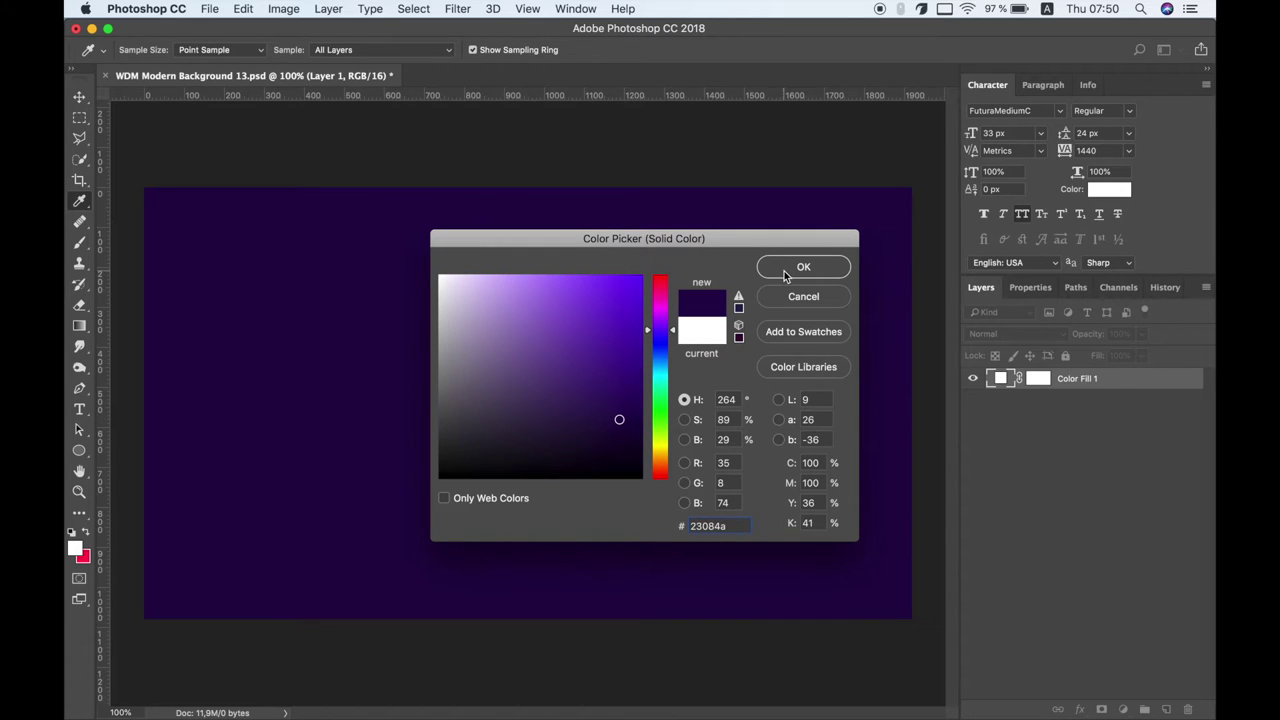
{"action": "left_click", "coordinate": [785, 275]}
{"action": "key", "text": "z"}
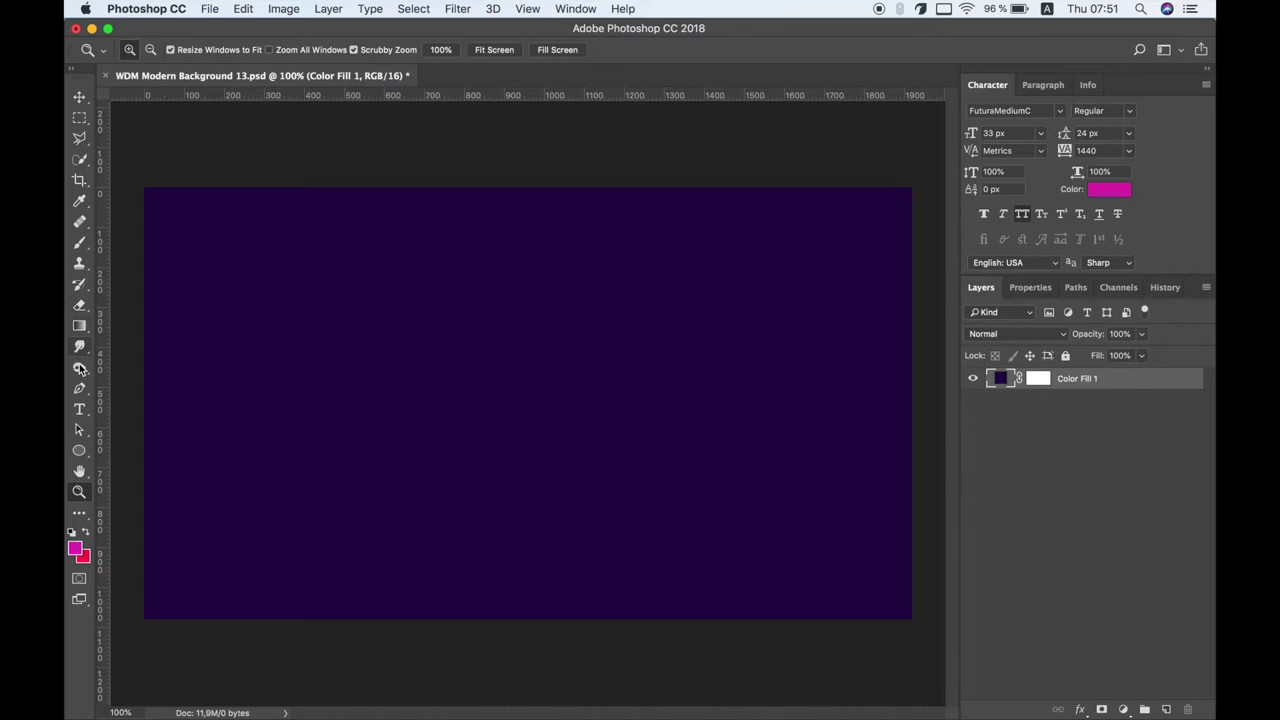
{"action": "left_click", "coordinate": [84, 243]}
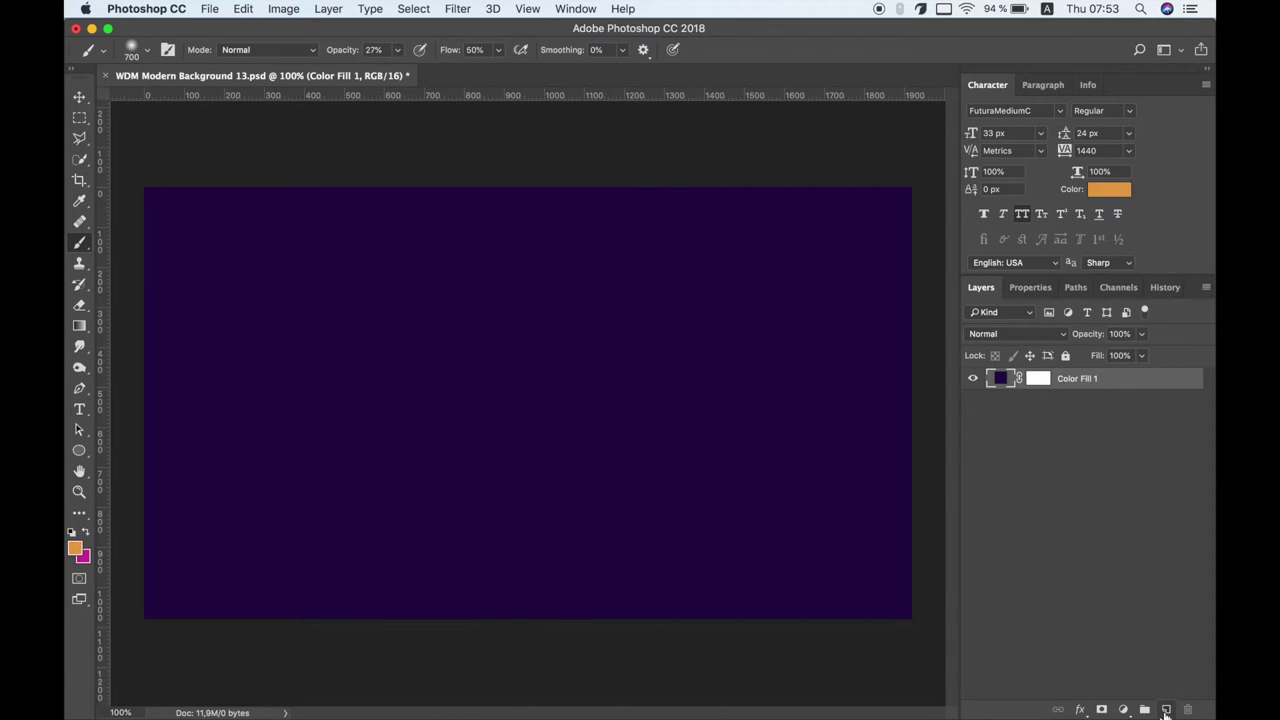
- Add empty Layer 1 above the fill and set the foreground colour to magenta #cc1d7c
{"action": "left_click", "coordinate": [1166, 709]}
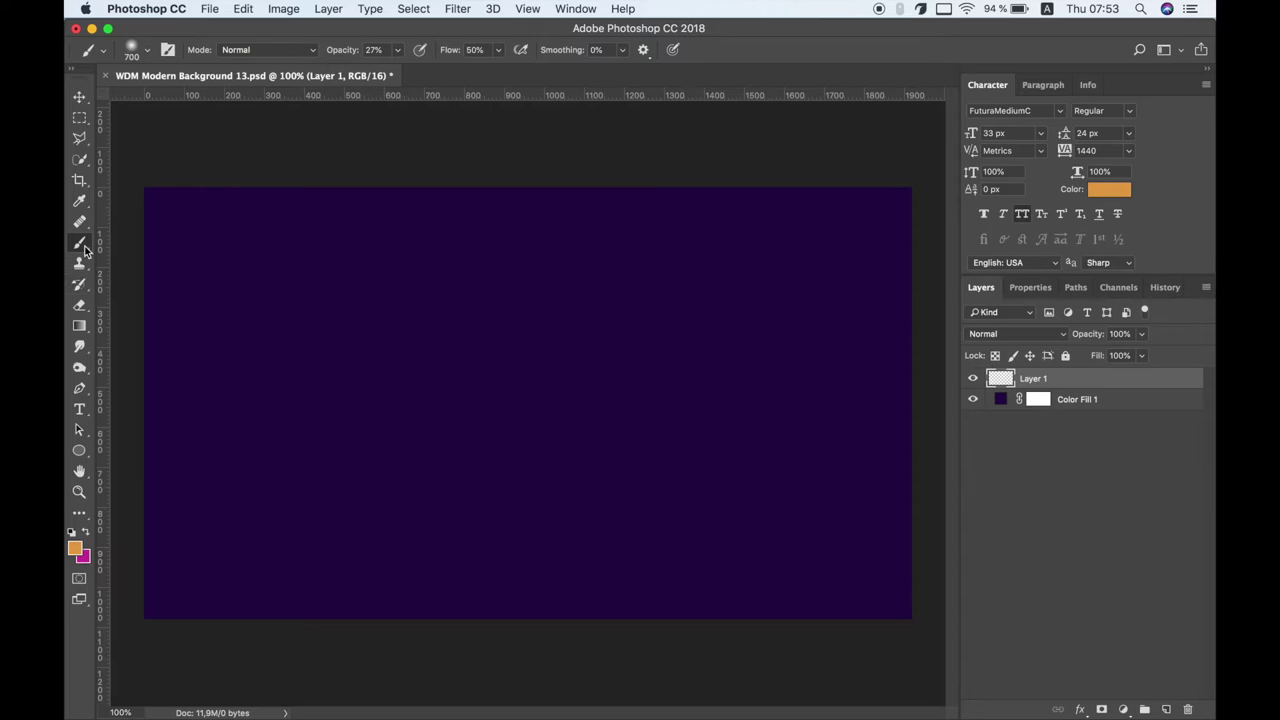
{"action": "left_click", "coordinate": [74, 550]}
{"action": "left_click", "coordinate": [335, 458]}
{"action": "mouse_move", "coordinate": [662, 321]}
{"action": "left_mouse_down"}
{"action": "mouse_move", "coordinate": [664, 303]}
{"action": "mouse_move", "coordinate": [607, 317]}
{"action": "left_mouse_up"}
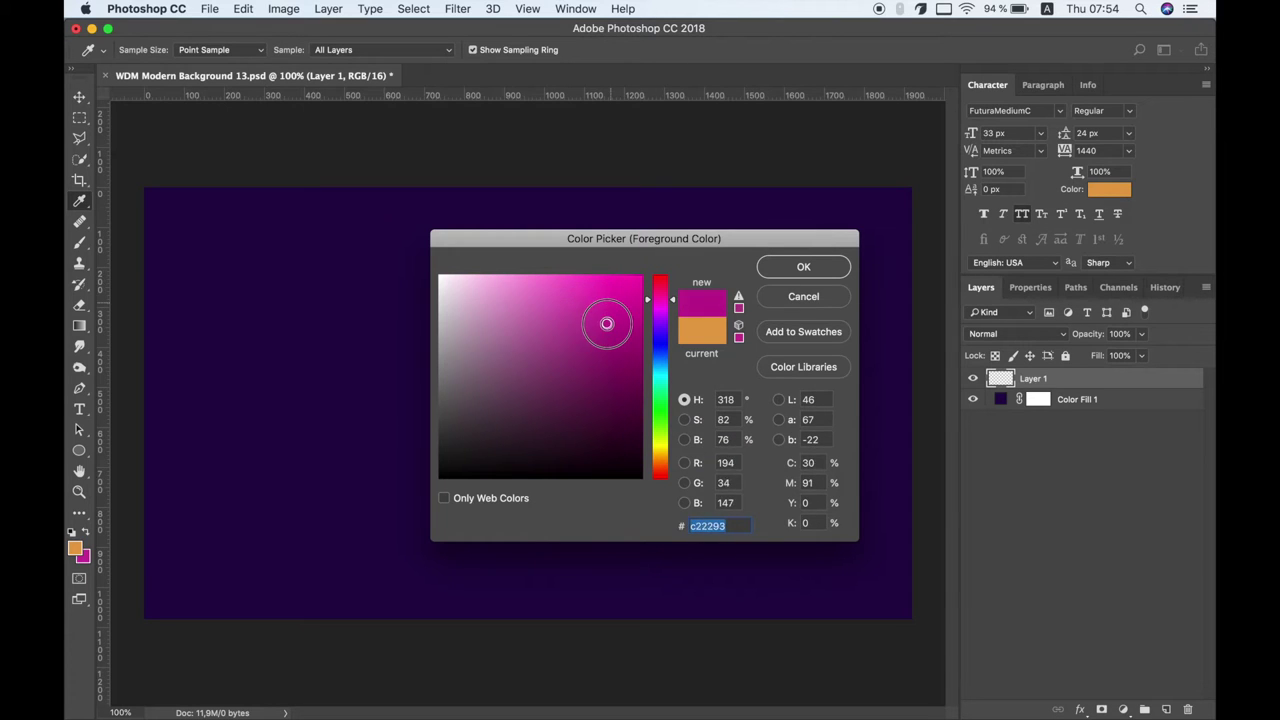
{"action": "mouse_move", "coordinate": [661, 311]}
{"action": "left_mouse_down"}
{"action": "mouse_move", "coordinate": [662, 297]}
{"action": "mouse_move", "coordinate": [613, 315]}
{"action": "left_mouse_up"}
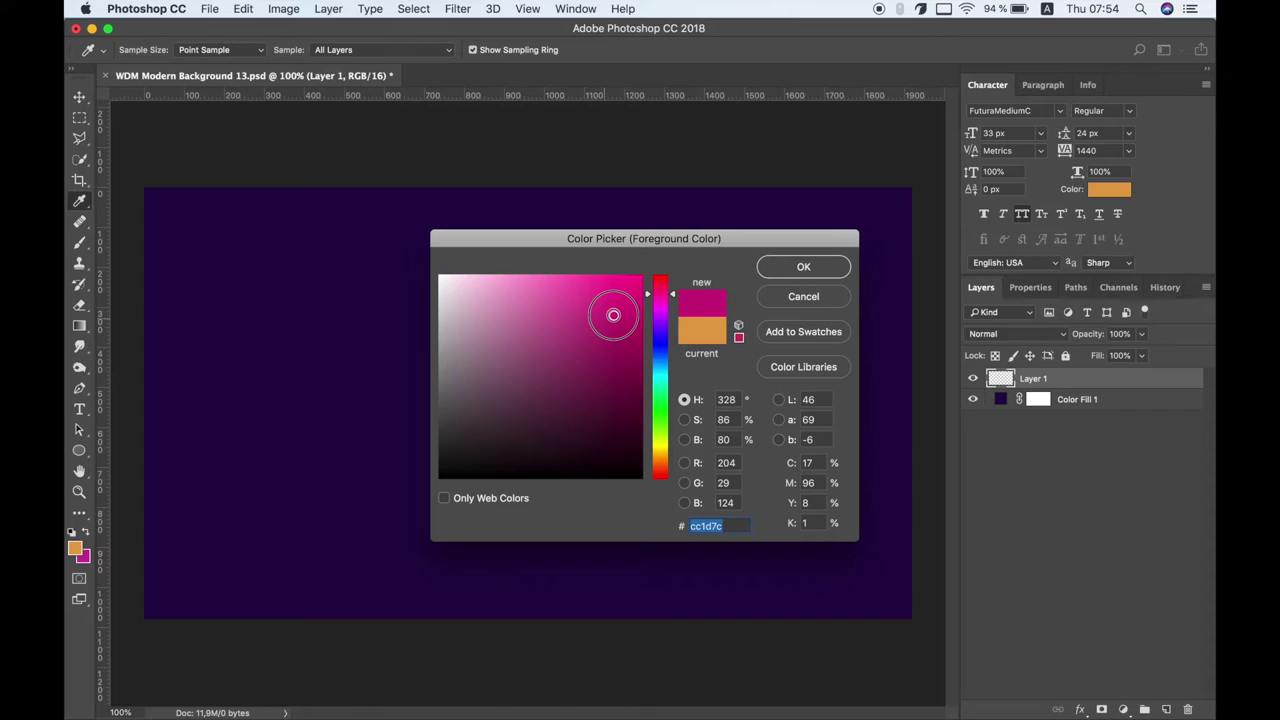
{"action": "left_click", "coordinate": [839, 270]}
{"action": "key", "text": "b"}
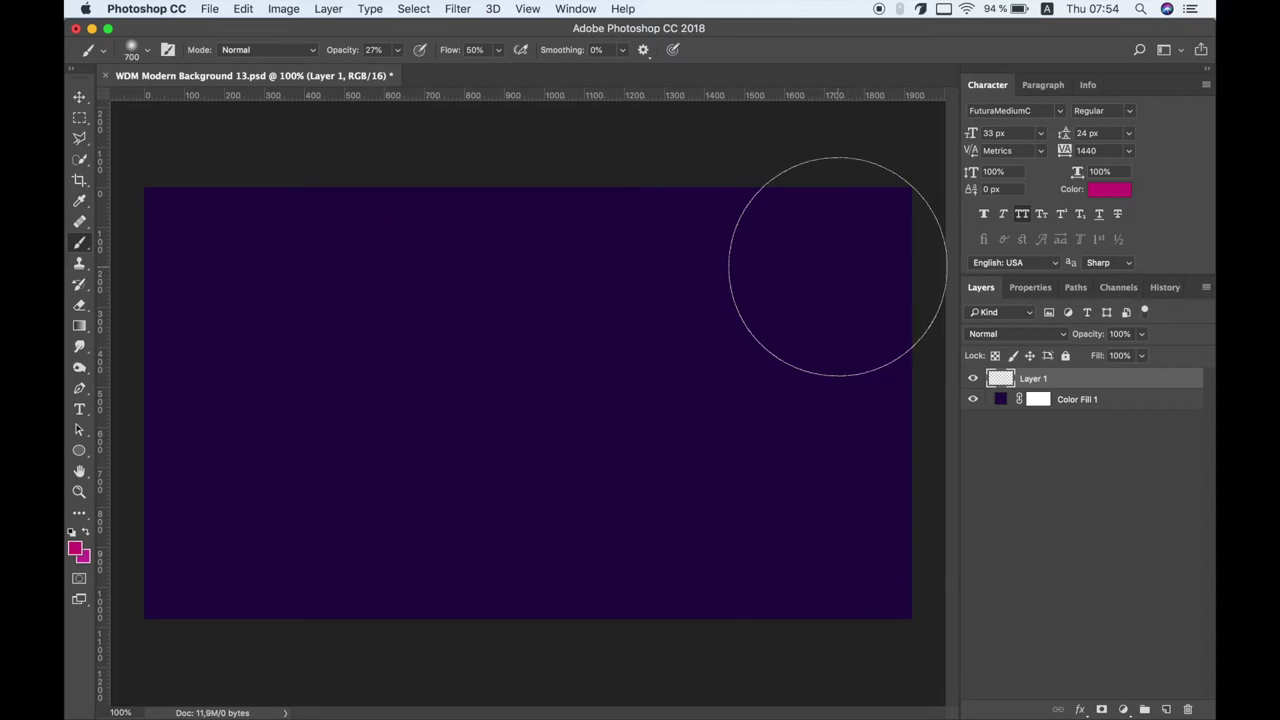
- Set brush opacity to 21% and paint soft magenta glows across the middle and lower canvas
{"action": "left_click", "coordinate": [397, 49]}
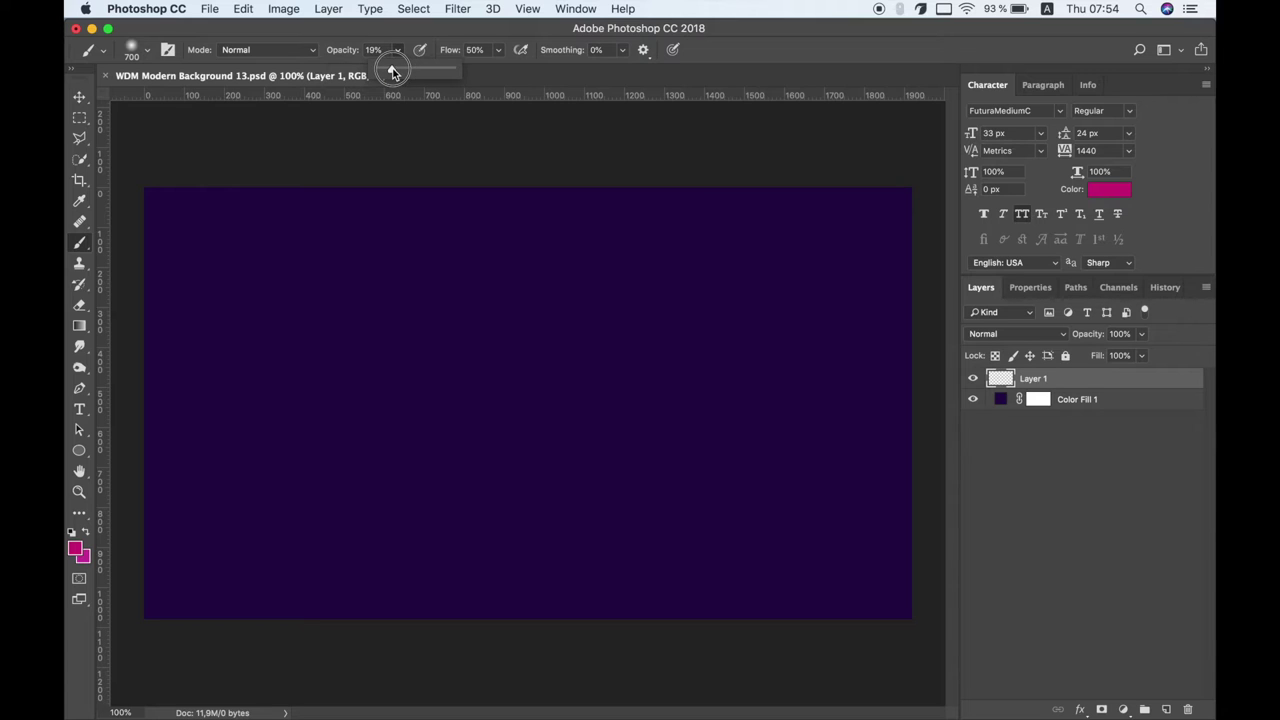
{"action": "left_click", "coordinate": [476, 50]}
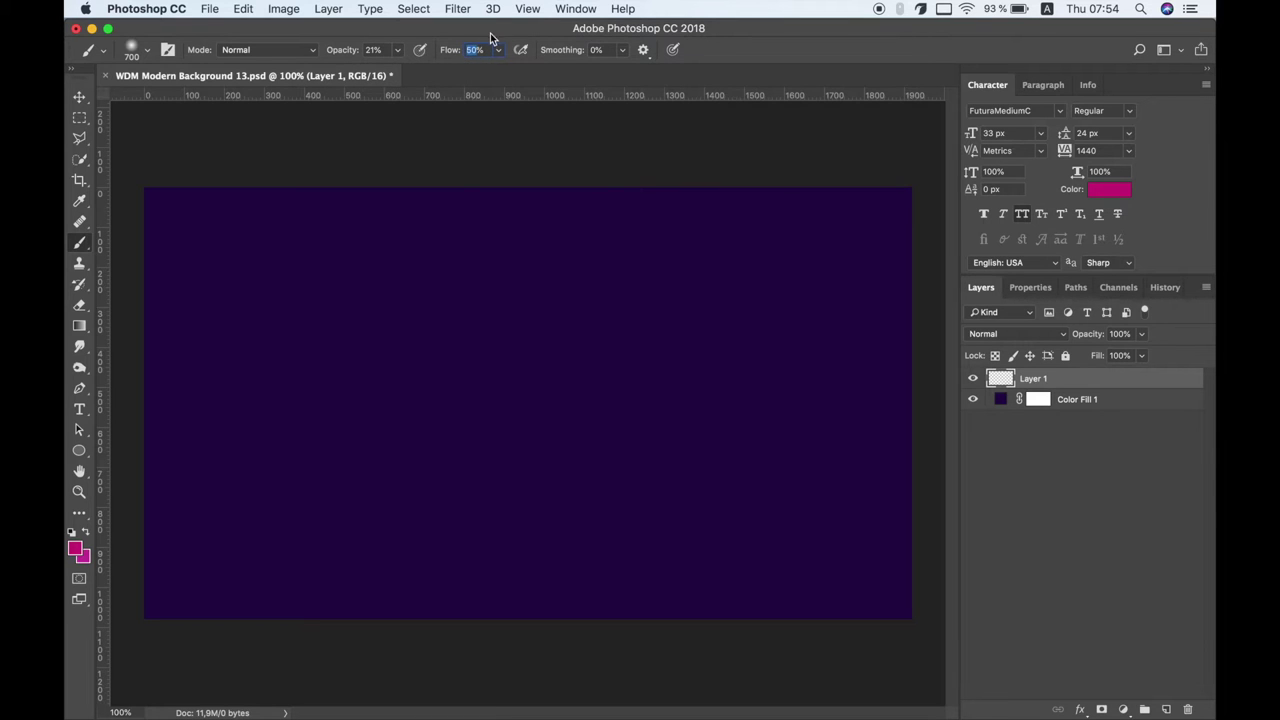
{"action": "left_click_drag", "start_coordinate": [816, 416], "coordinate": [711, 357]}
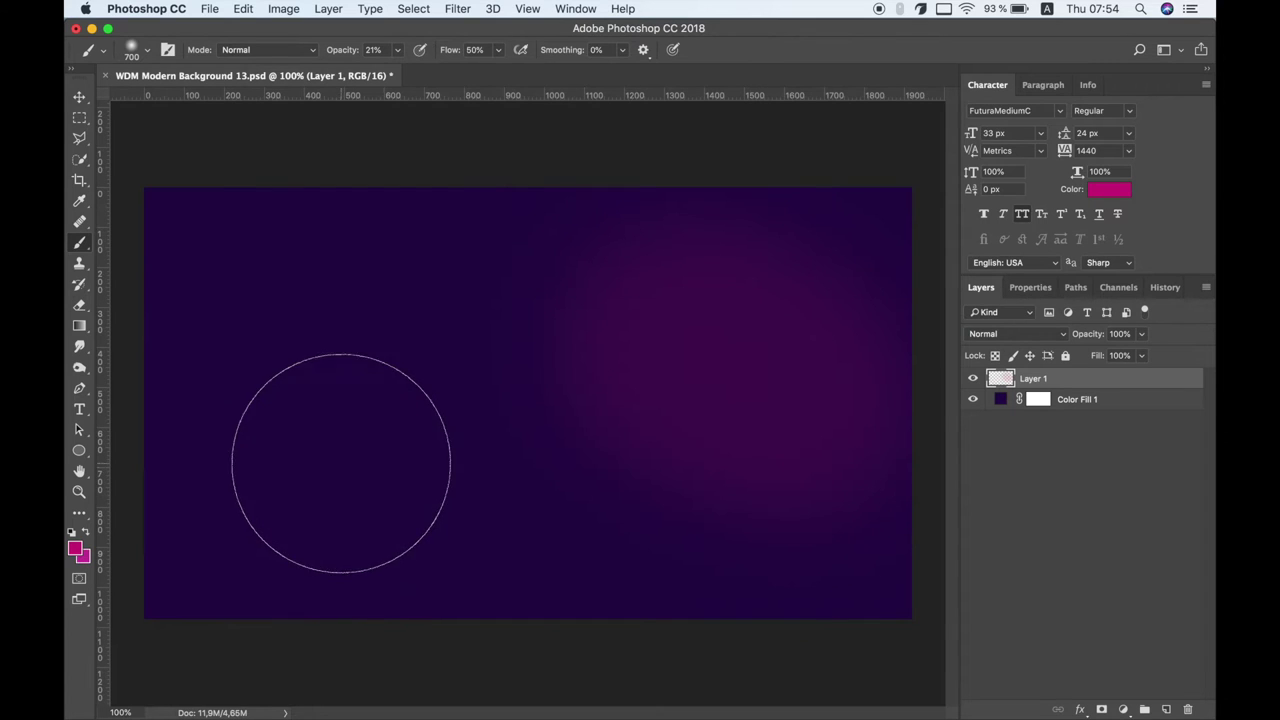
{"action": "mouse_move", "coordinate": [226, 398]}
{"action": "left_mouse_down"}
{"action": "mouse_move", "coordinate": [564, 362]}
{"action": "mouse_move", "coordinate": [700, 450]}
{"action": "left_mouse_up"}
{"action": "mouse_move", "coordinate": [324, 515]}
{"action": "left_mouse_down"}
{"action": "mouse_move", "coordinate": [543, 571]}
{"action": "mouse_move", "coordinate": [720, 500]}
{"action": "mouse_move", "coordinate": [743, 586]}
{"action": "left_mouse_up"}
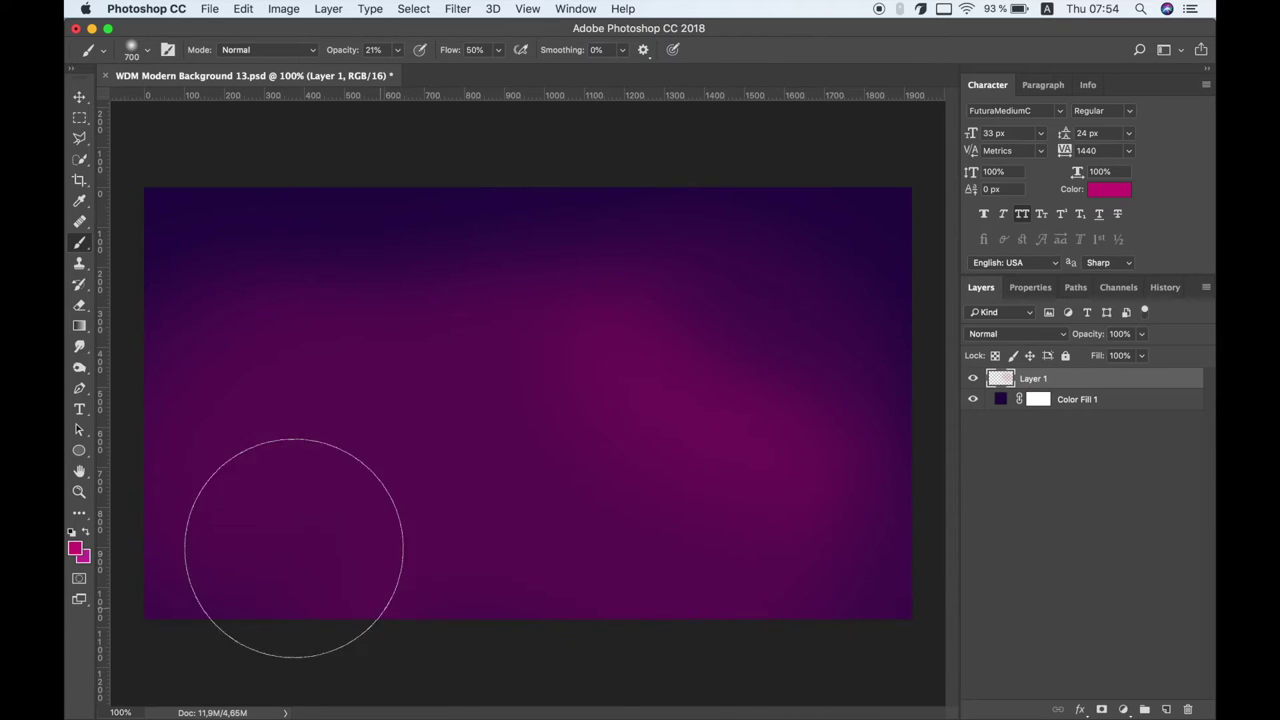
{"action": "left_click_drag", "start_coordinate": [420, 320], "coordinate": [238, 447]}
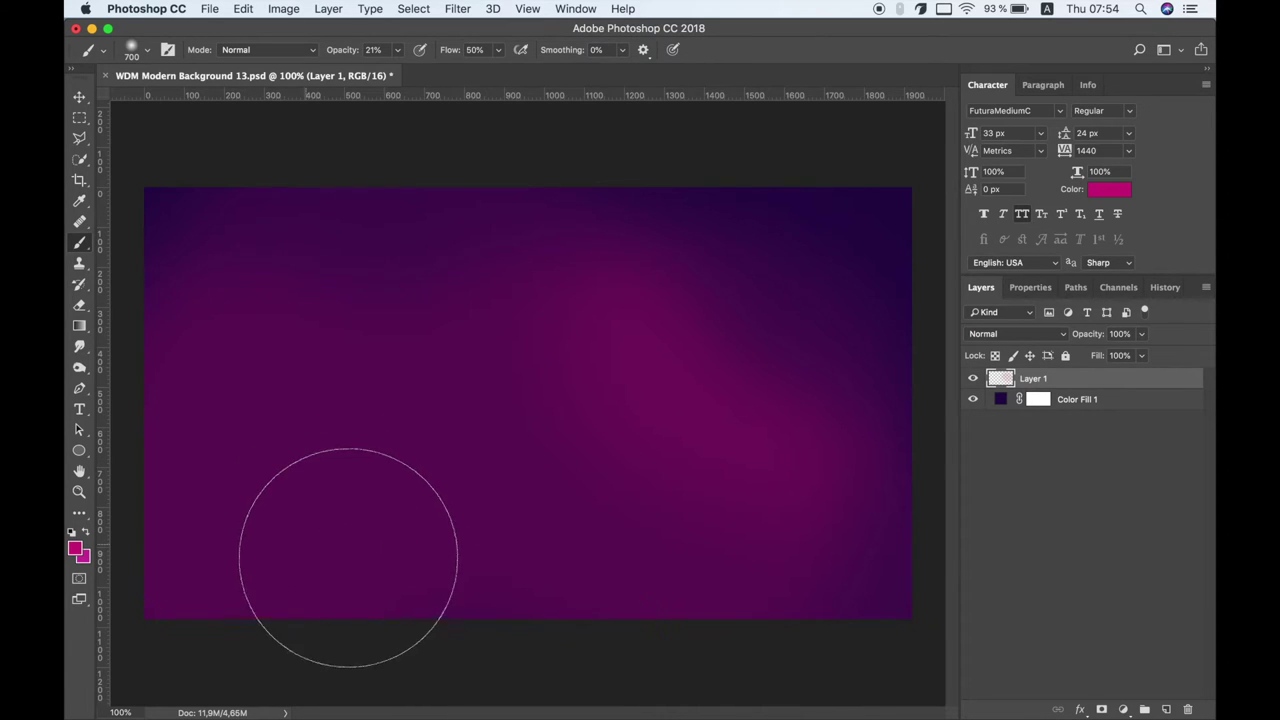
{"action": "mouse_move", "coordinate": [260, 573]}
{"action": "left_mouse_down"}
{"action": "mouse_move", "coordinate": [394, 414]}
{"action": "mouse_move", "coordinate": [560, 609]}
{"action": "mouse_move", "coordinate": [671, 614]}
{"action": "mouse_move", "coordinate": [482, 533]}
{"action": "mouse_move", "coordinate": [500, 594]}
{"action": "mouse_move", "coordinate": [320, 446]}
{"action": "mouse_move", "coordinate": [145, 553]}
{"action": "left_mouse_up"}
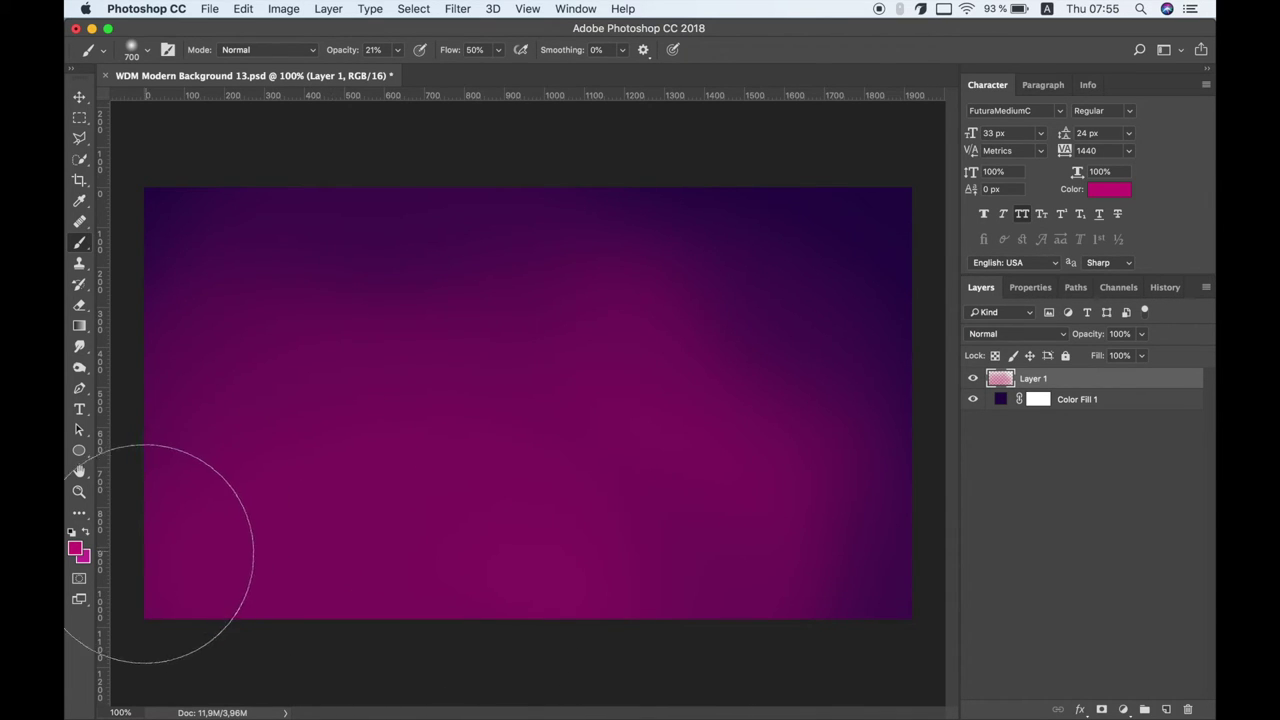
{"action": "right_click", "coordinate": [479, 390]}
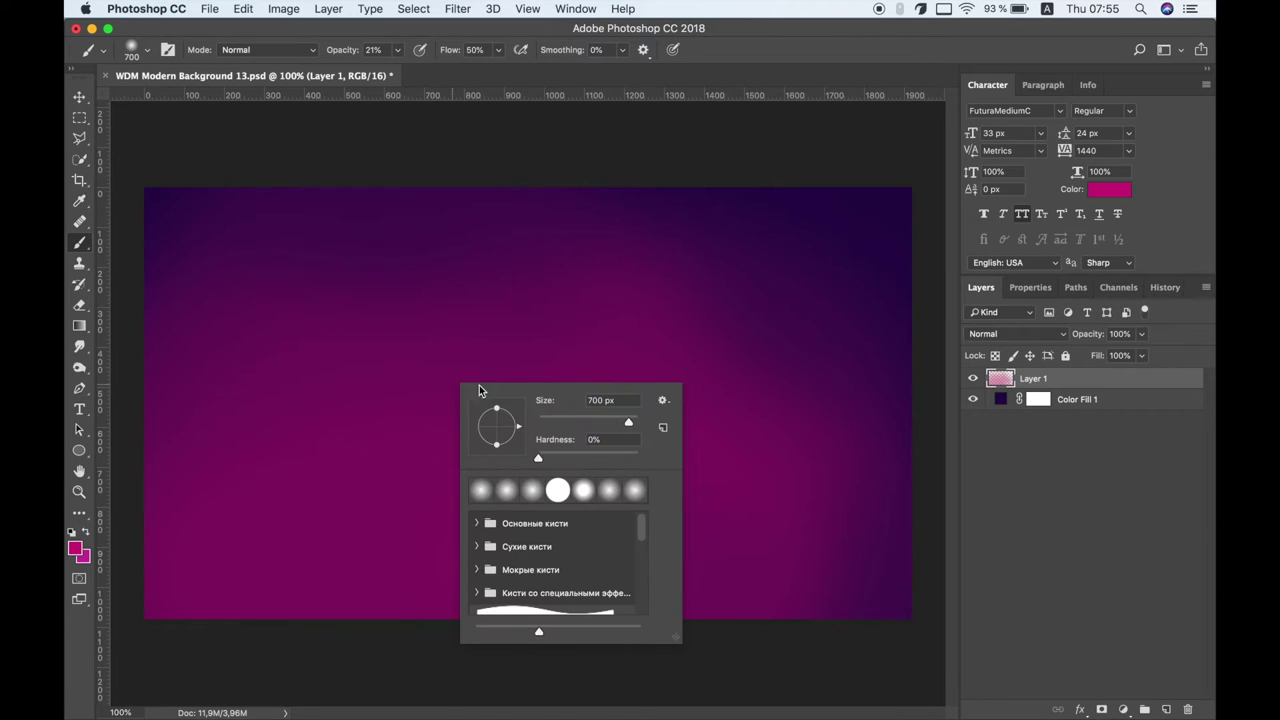
- Set the background colour to a bright saturated orange
{"action": "left_click", "coordinate": [83, 549]}
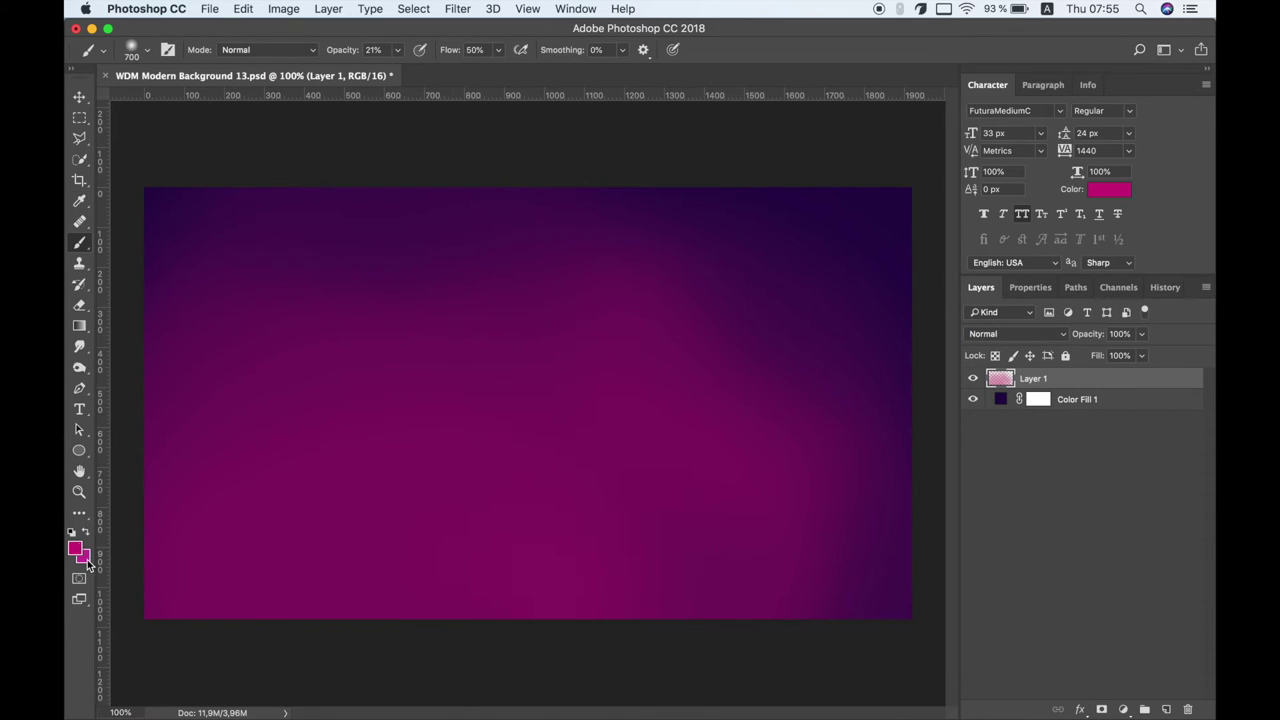
{"action": "mouse_move", "coordinate": [660, 471]}
{"action": "left_mouse_down"}
{"action": "mouse_move", "coordinate": [656, 459]}
{"action": "mouse_move", "coordinate": [666, 470]}
{"action": "left_mouse_up"}
{"action": "mouse_move", "coordinate": [603, 309]}
{"action": "left_mouse_down"}
{"action": "mouse_move", "coordinate": [580, 291]}
{"action": "mouse_move", "coordinate": [593, 298]}
{"action": "left_mouse_up"}
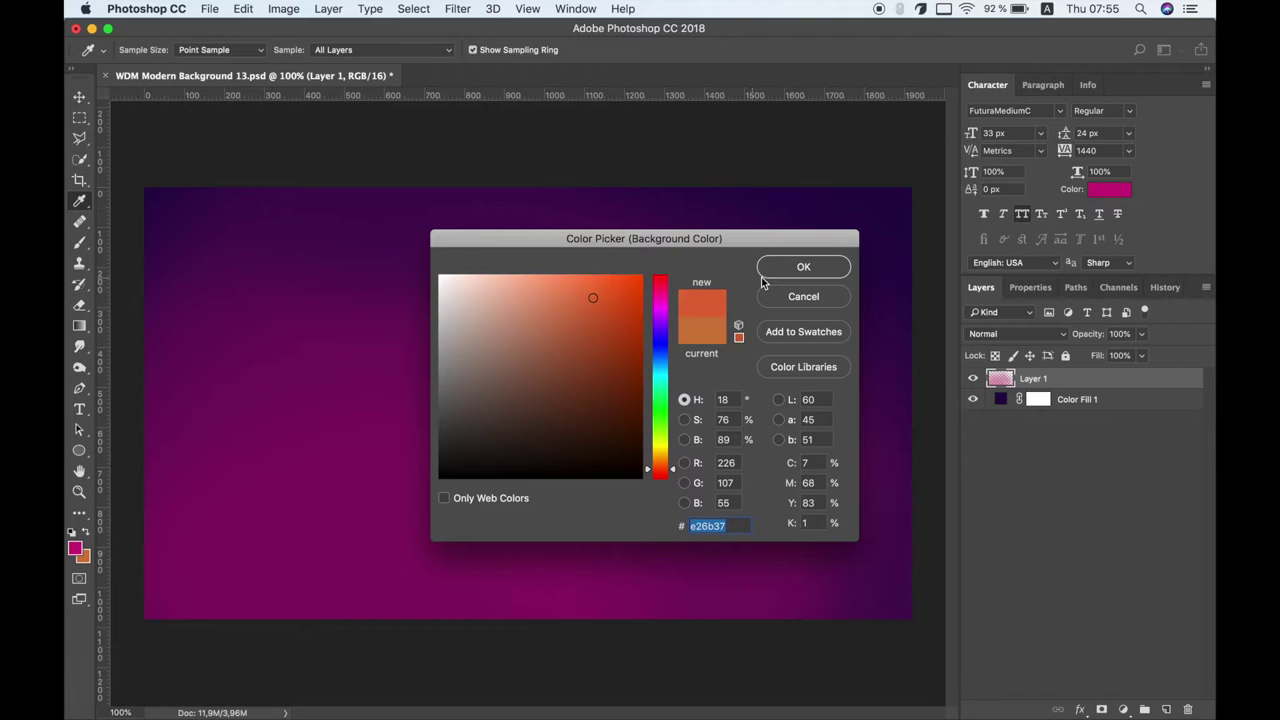
{"action": "left_click", "coordinate": [775, 267]}
{"action": "key", "text": "b"}
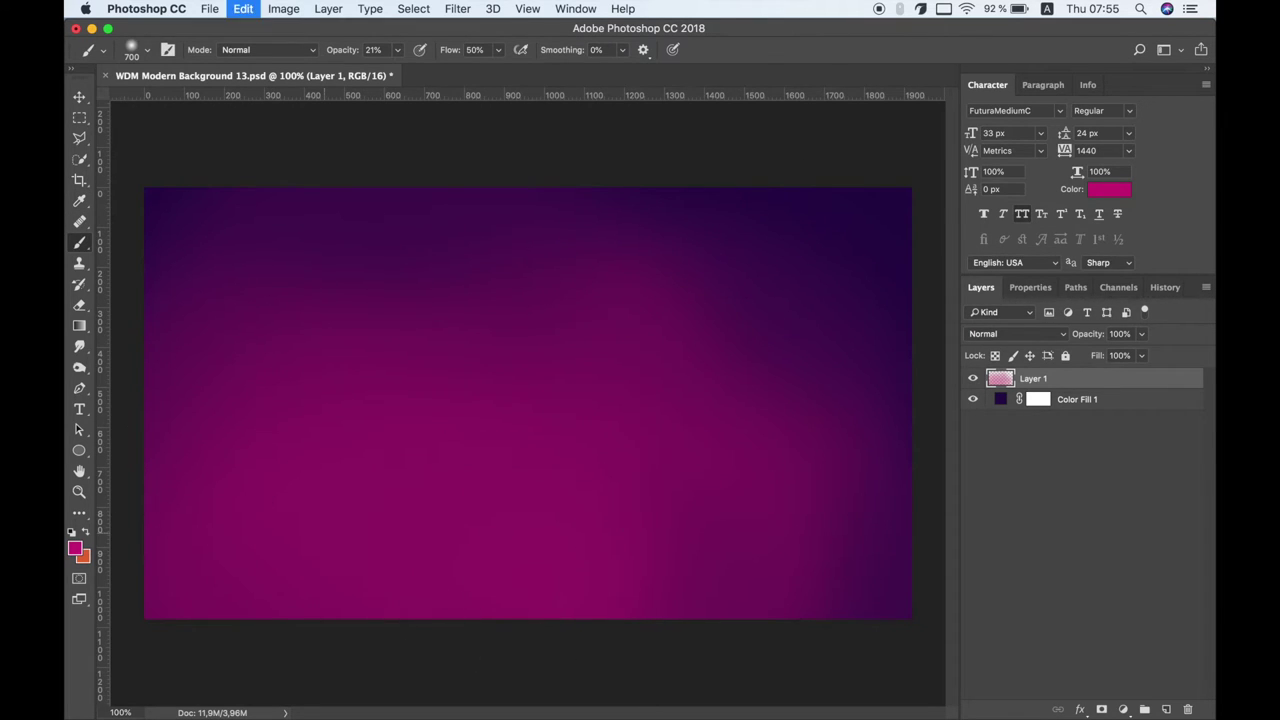
- Swap to orange, enlarge the brush to 900 px, and paint a glow at lower centre
{"action": "left_click", "coordinate": [86, 533]}
{"action": "mouse_move", "coordinate": [588, 516]}
{"action": "left_mouse_down"}
{"action": "mouse_move", "coordinate": [349, 486]}
{"action": "mouse_move", "coordinate": [429, 514]}
{"action": "mouse_move", "coordinate": [591, 529]}
{"action": "mouse_move", "coordinate": [623, 586]}
{"action": "mouse_move", "coordinate": [614, 534]}
{"action": "left_mouse_up"}
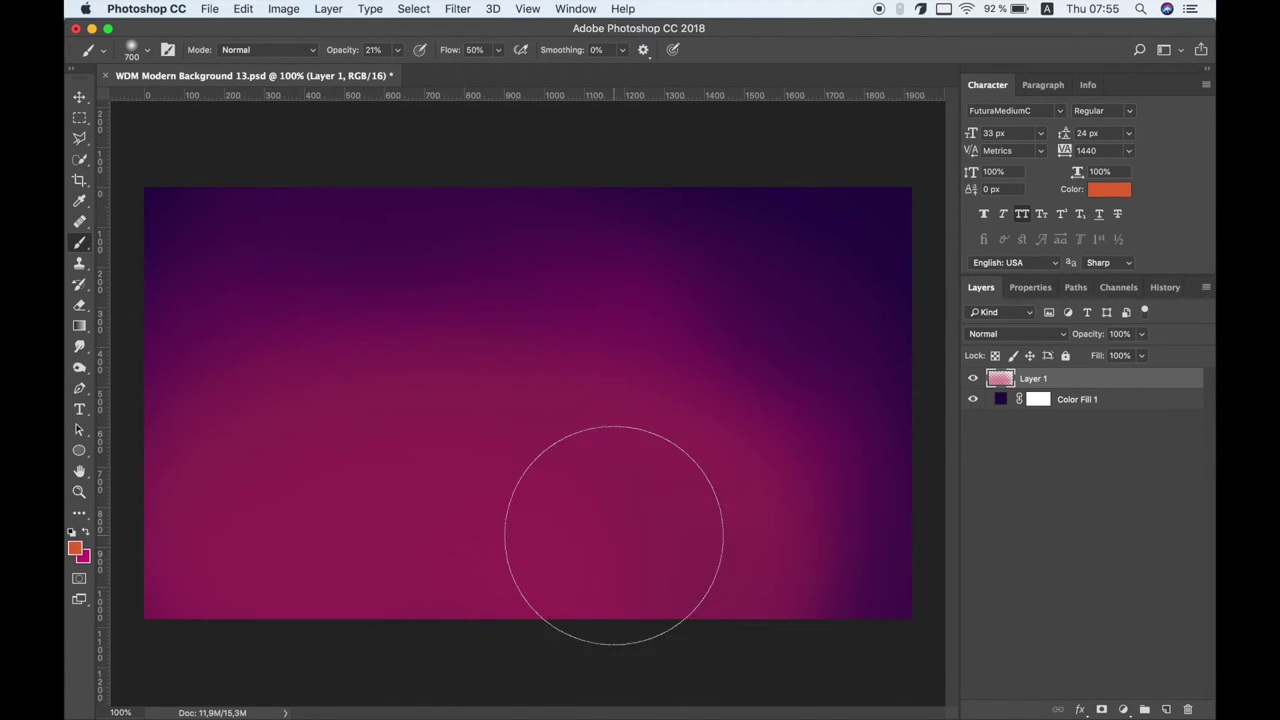
{"action": "right_click", "coordinate": [581, 481]}
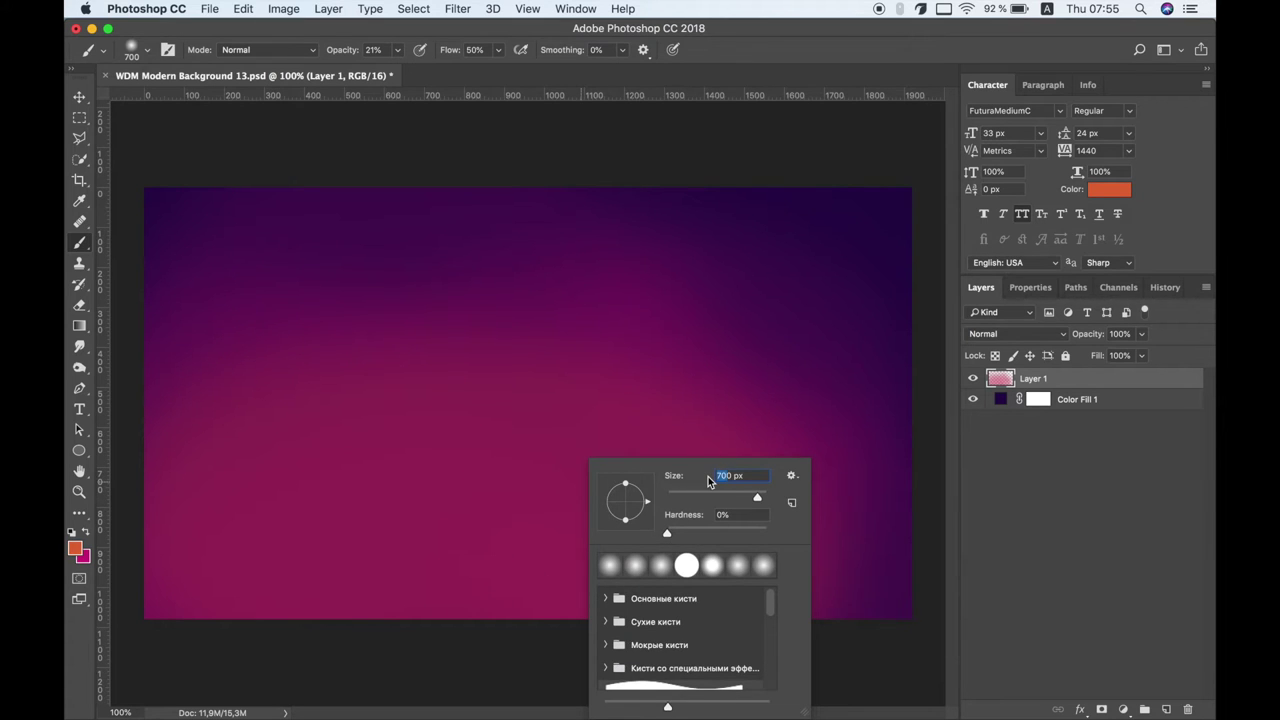
{"action": "key", "text": "Return"}
{"action": "mouse_move", "coordinate": [514, 529]}
{"action": "left_mouse_down"}
{"action": "mouse_move", "coordinate": [214, 614]}
{"action": "mouse_move", "coordinate": [623, 614]}
{"action": "mouse_move", "coordinate": [343, 600]}
{"action": "mouse_move", "coordinate": [609, 604]}
{"action": "mouse_move", "coordinate": [596, 522]}
{"action": "left_mouse_up"}
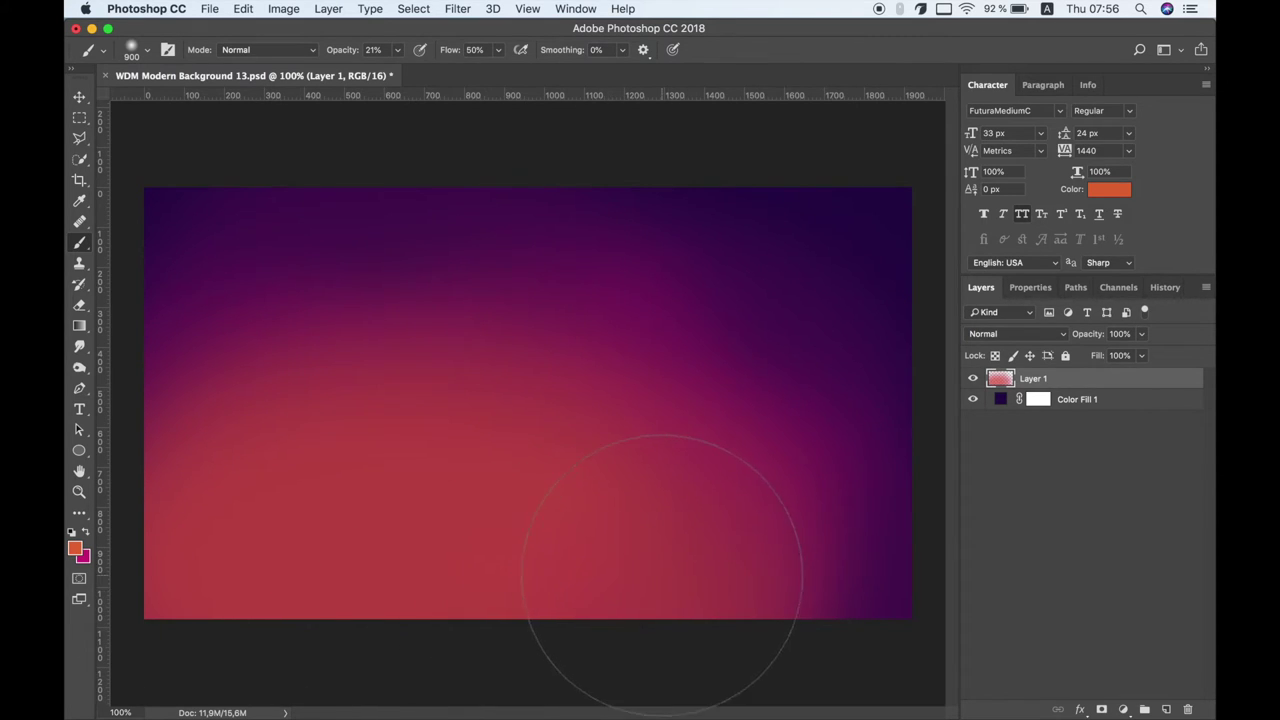
- Pick a lighter orange and paint soft glows across the canvas middle and right
{"action": "left_click", "coordinate": [87, 532]}
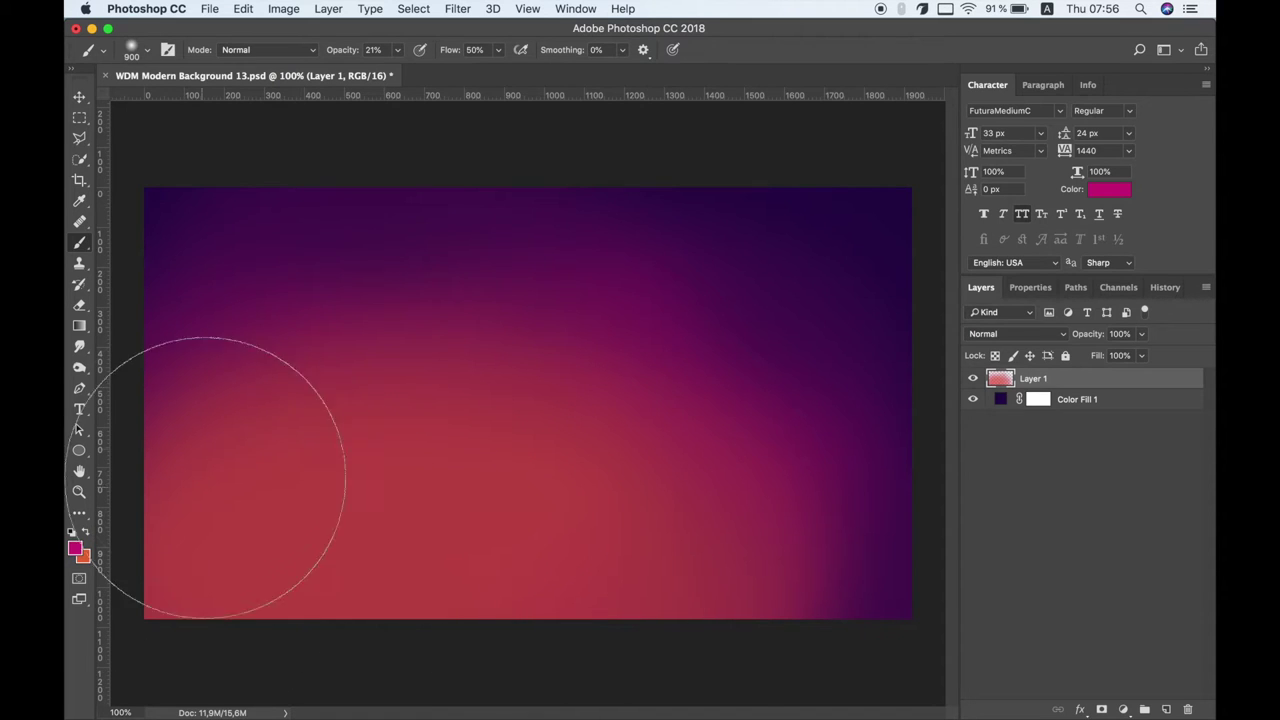
{"action": "left_click", "coordinate": [87, 536]}
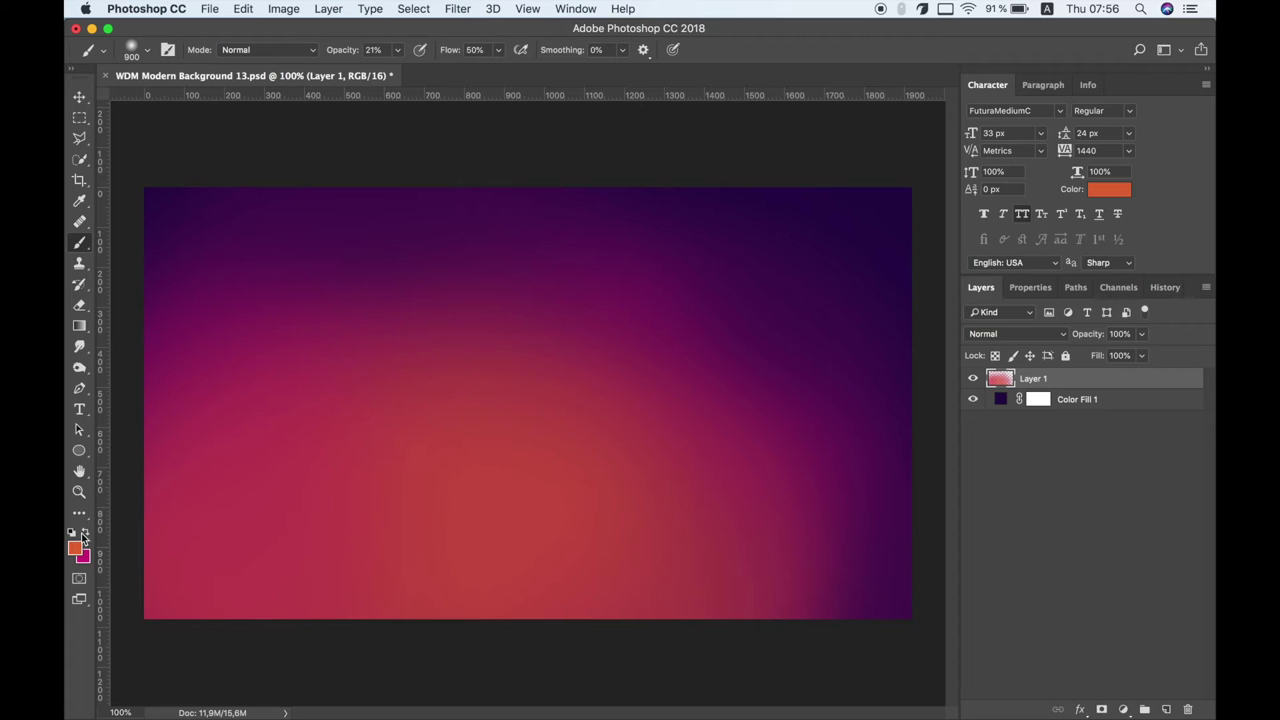
{"action": "left_click", "coordinate": [76, 548]}
{"action": "left_click", "coordinate": [570, 285]}
{"action": "key", "text": "Return"}
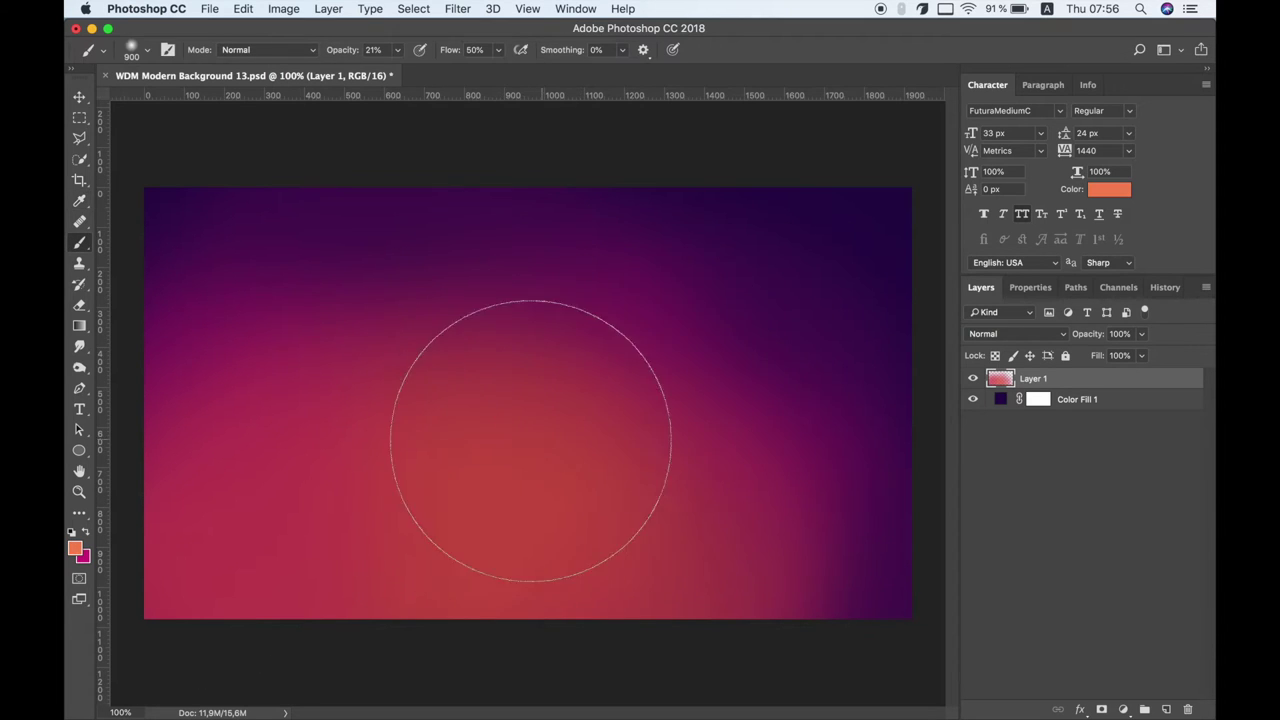
{"action": "left_click_drag", "start_coordinate": [457, 468], "coordinate": [500, 468]}
{"action": "left_click", "coordinate": [714, 470]}
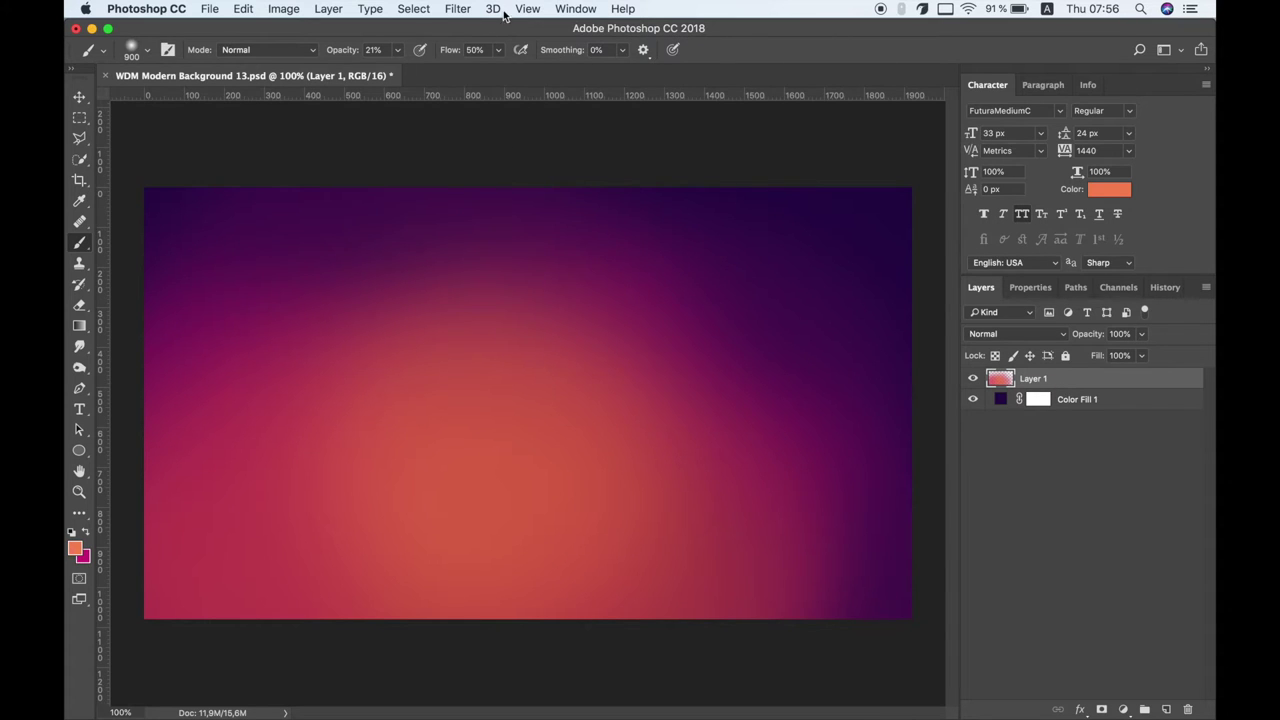
- Apply a 135.4 px Gaussian Blur to Layer 1 to blend the painted glows
{"action": "left_click", "coordinate": [457, 9]}
{"action": "mouse_move", "coordinate": [465, 199]}
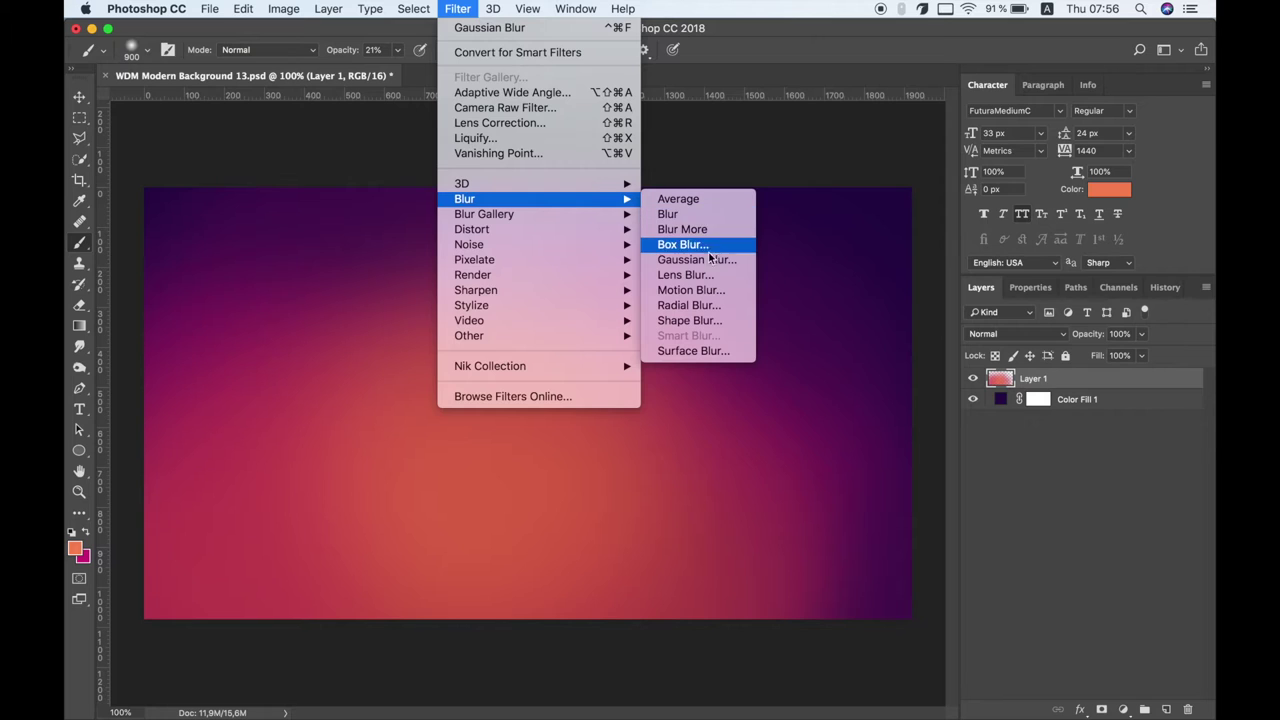
{"action": "left_click", "coordinate": [697, 259]}
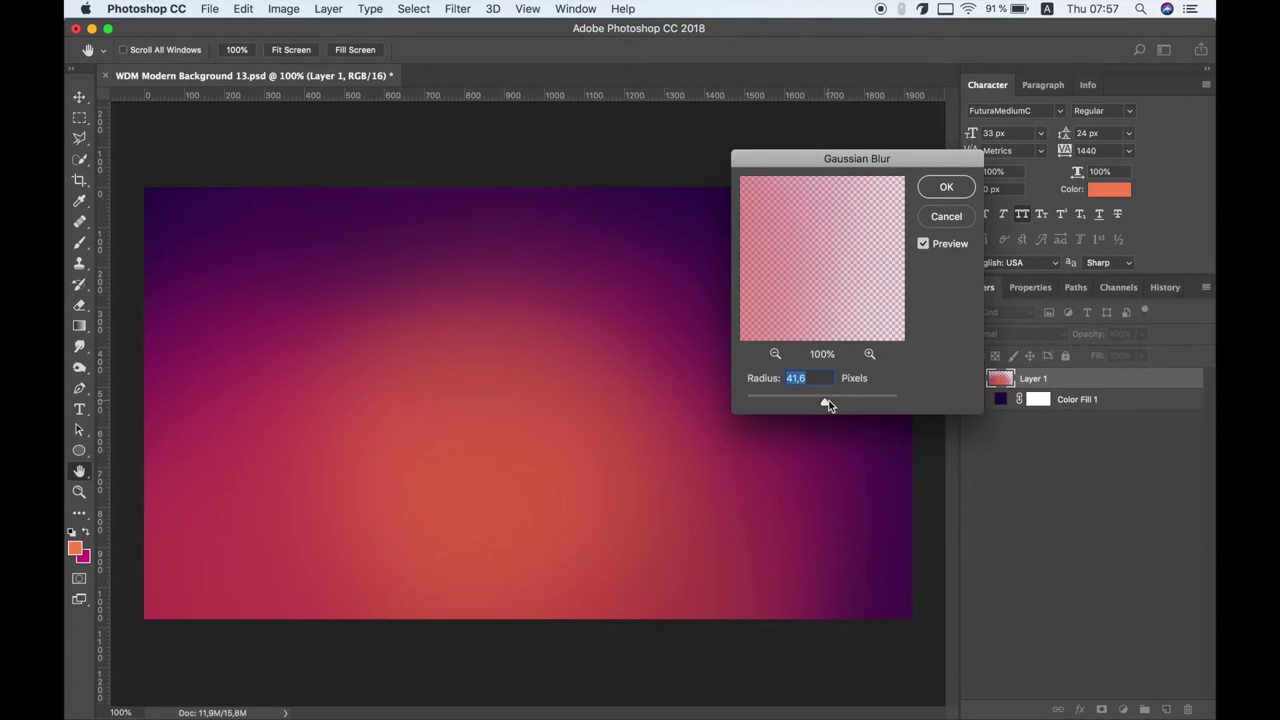
{"action": "left_click_drag", "start_coordinate": [828, 404], "coordinate": [850, 404]}
{"action": "left_click_drag", "start_coordinate": [853, 404], "coordinate": [854, 404]}
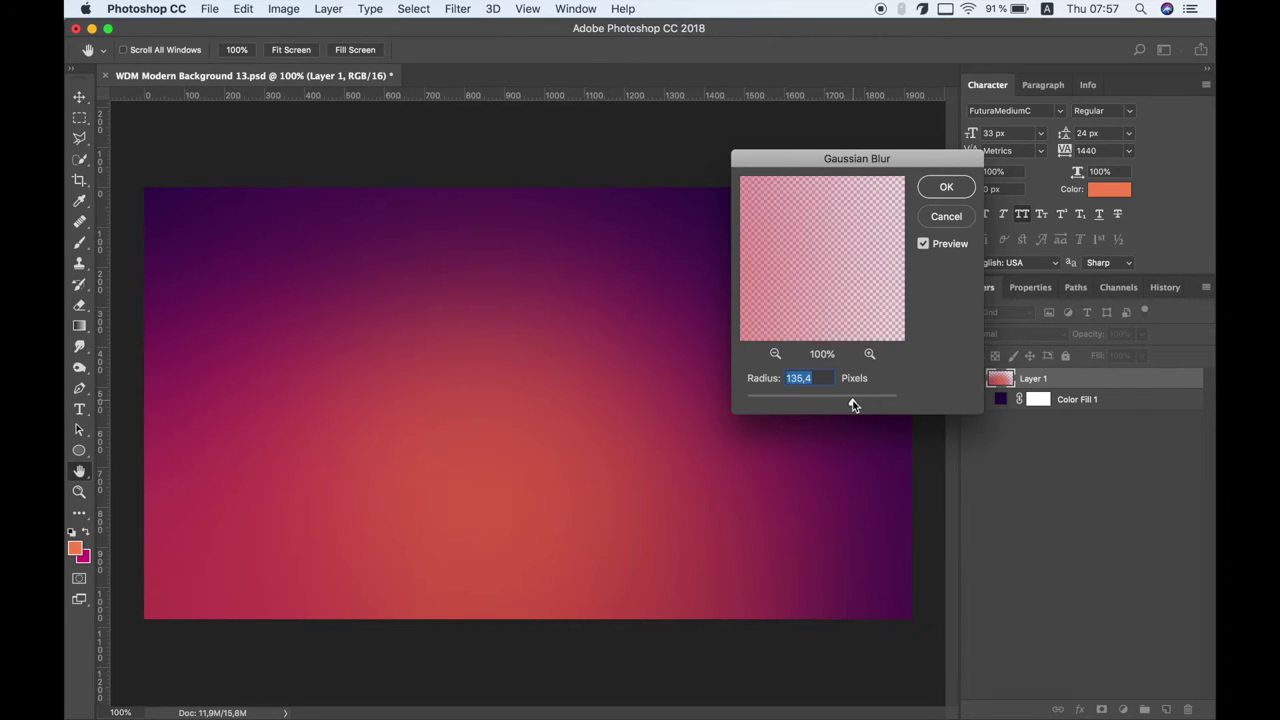
{"action": "left_click", "coordinate": [945, 189]}
{"action": "key", "text": "b"}
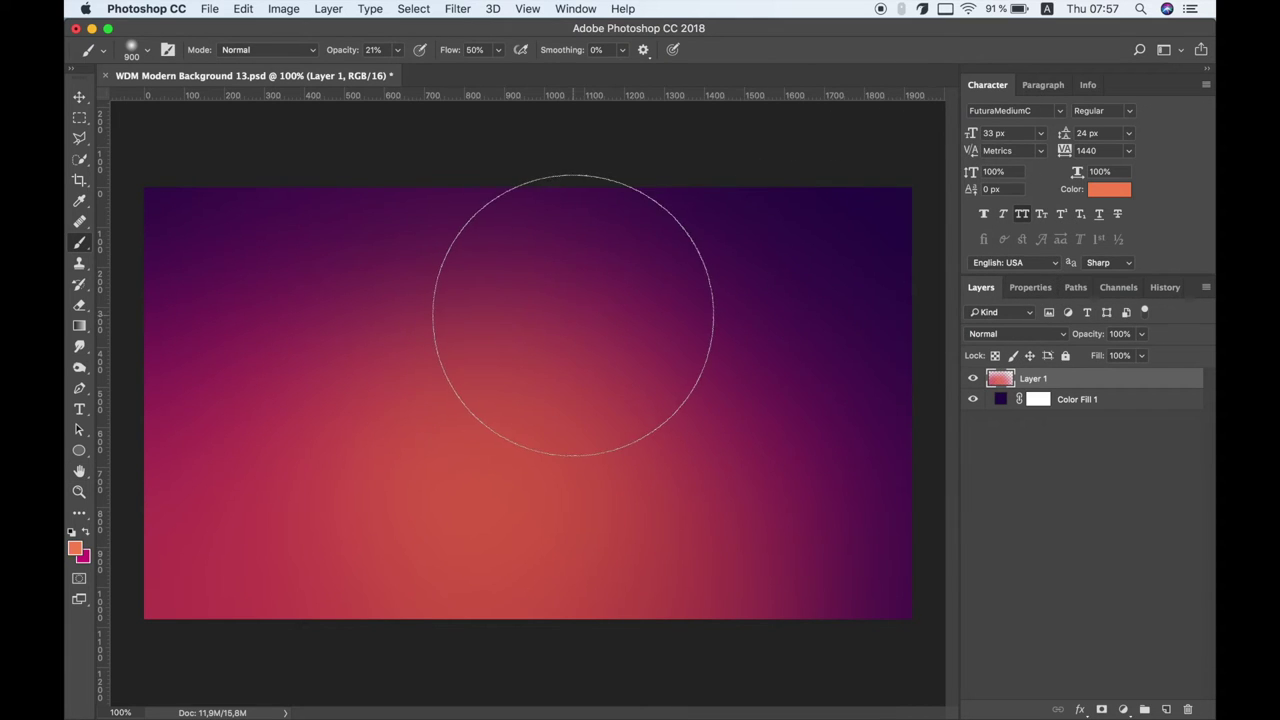
- Add a new layer and draw a closed curved blob outline with the Pen tool
{"action": "left_click", "coordinate": [1164, 709]}
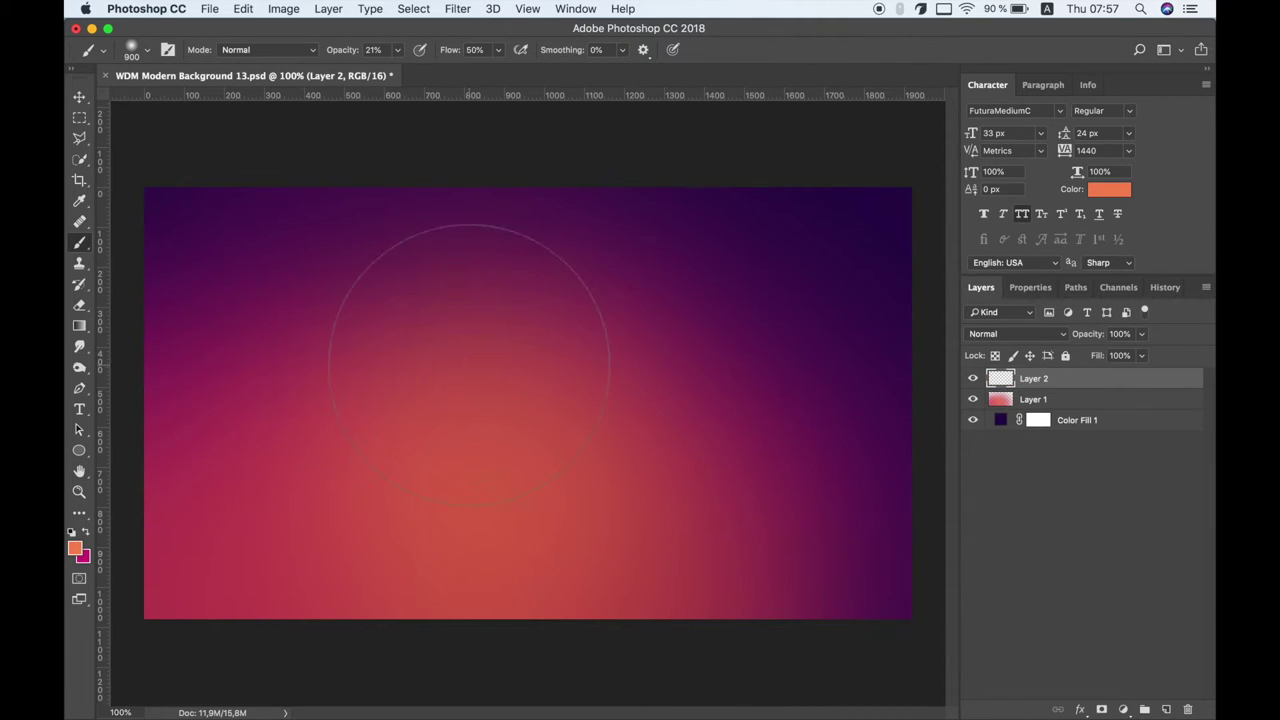
{"action": "left_click", "coordinate": [81, 389]}
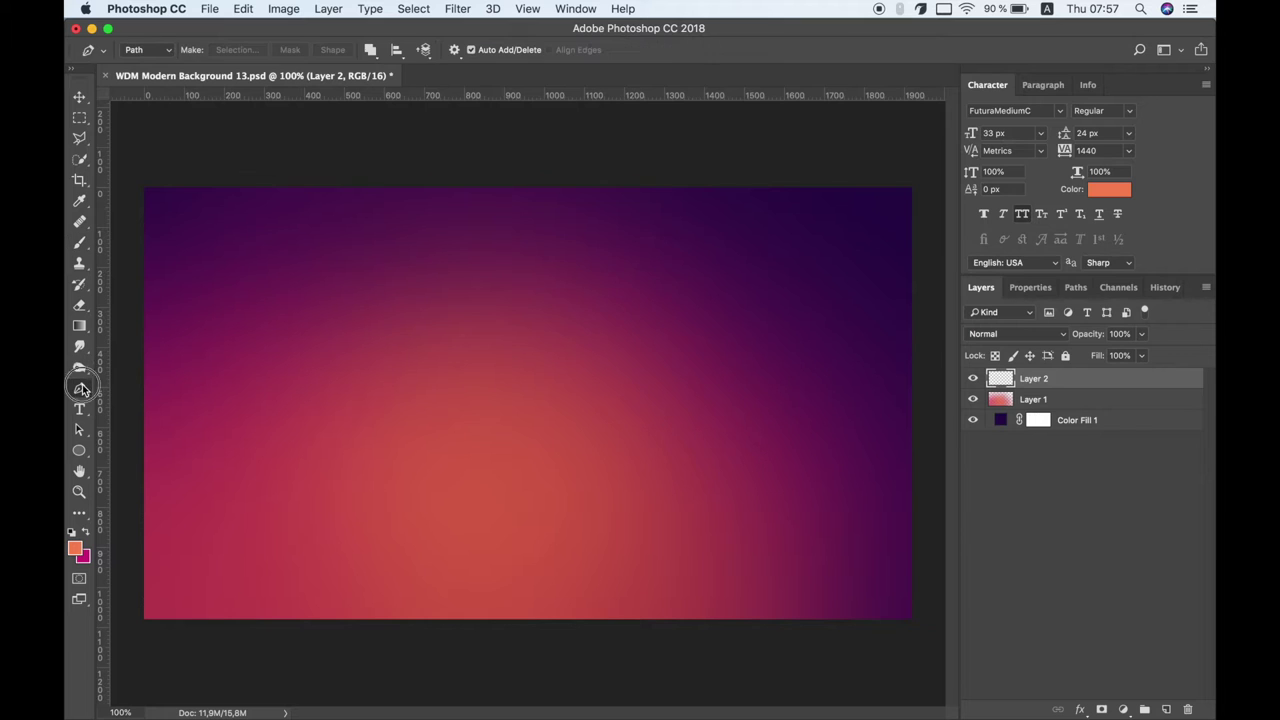
{"action": "left_click_drag", "start_coordinate": [415, 352], "coordinate": [455, 310]}
{"action": "left_click_drag", "start_coordinate": [647, 355], "coordinate": [726, 488]}
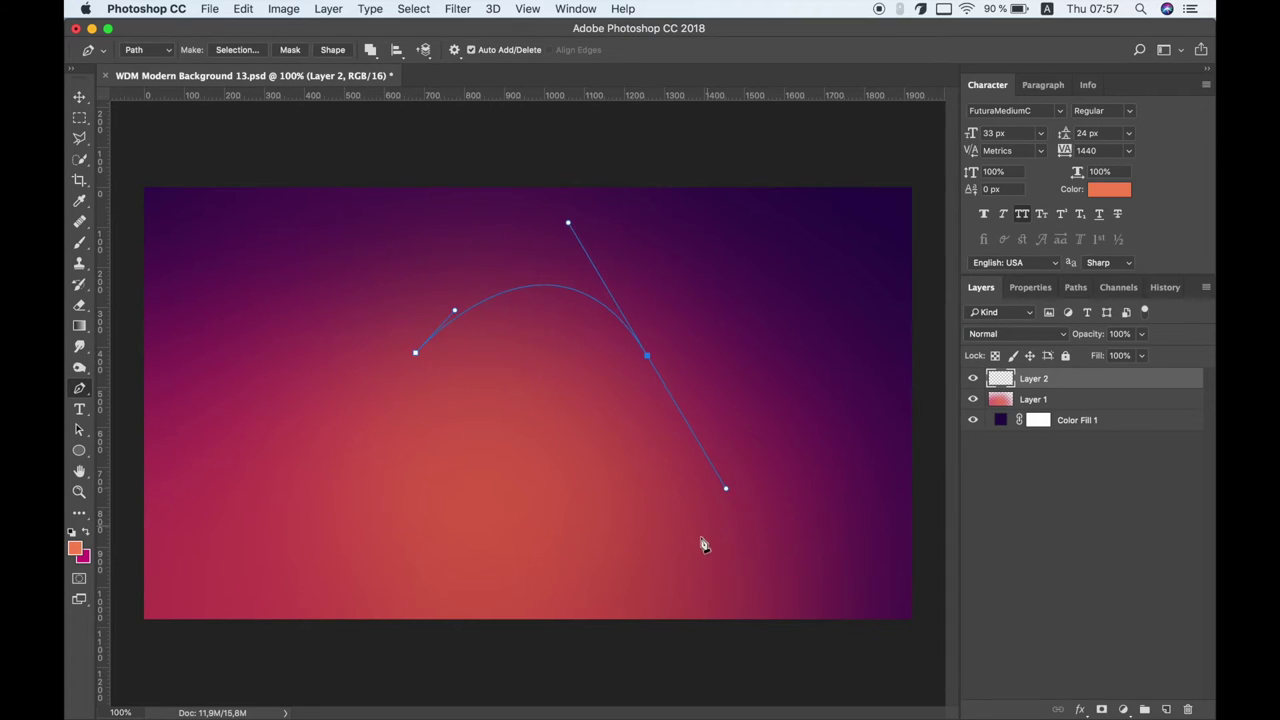
{"action": "left_click_drag", "start_coordinate": [631, 580], "coordinate": [584, 582]}
{"action": "left_click_drag", "start_coordinate": [412, 440], "coordinate": [343, 414]}
{"action": "left_click_drag", "start_coordinate": [412, 440], "coordinate": [443, 482]}
{"action": "left_click", "coordinate": [415, 354]}
- Turn the path into orange shape layer Shape 1 and shift it up and left
{"action": "left_click", "coordinate": [344, 54]}
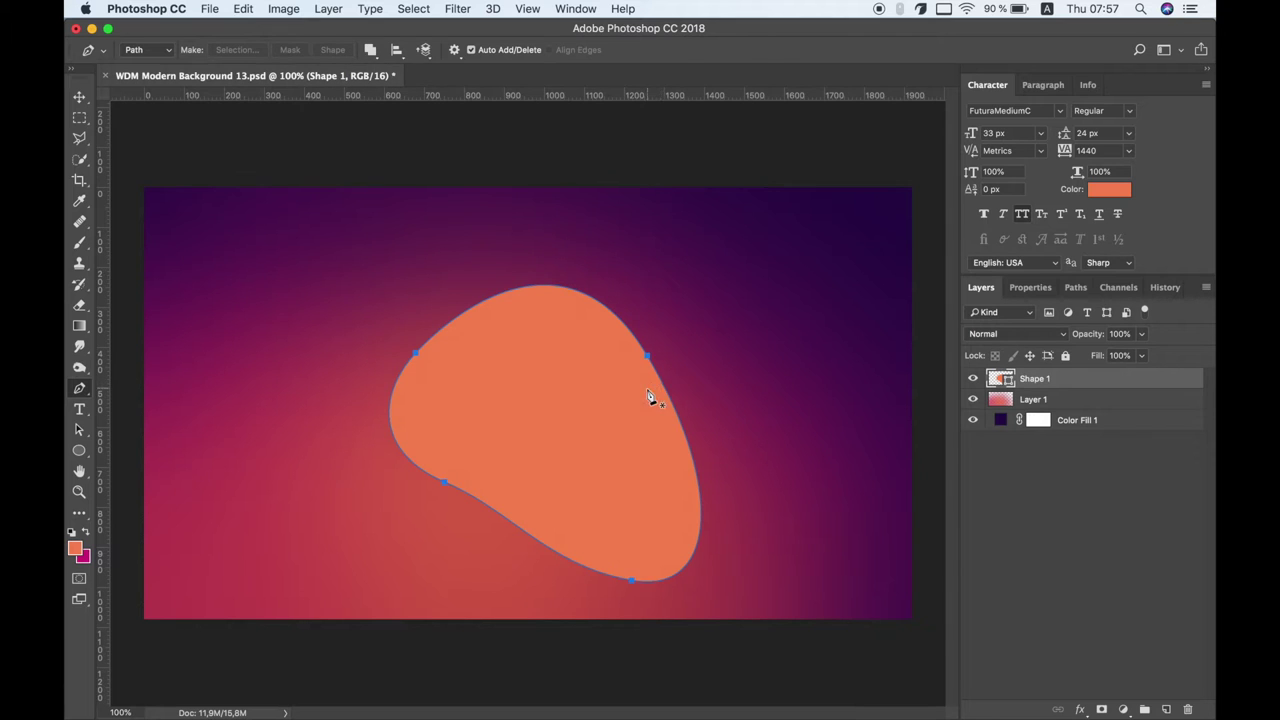
{"action": "key", "text": "v"}
{"action": "left_click_drag", "start_coordinate": [550, 480], "coordinate": [512, 451]}
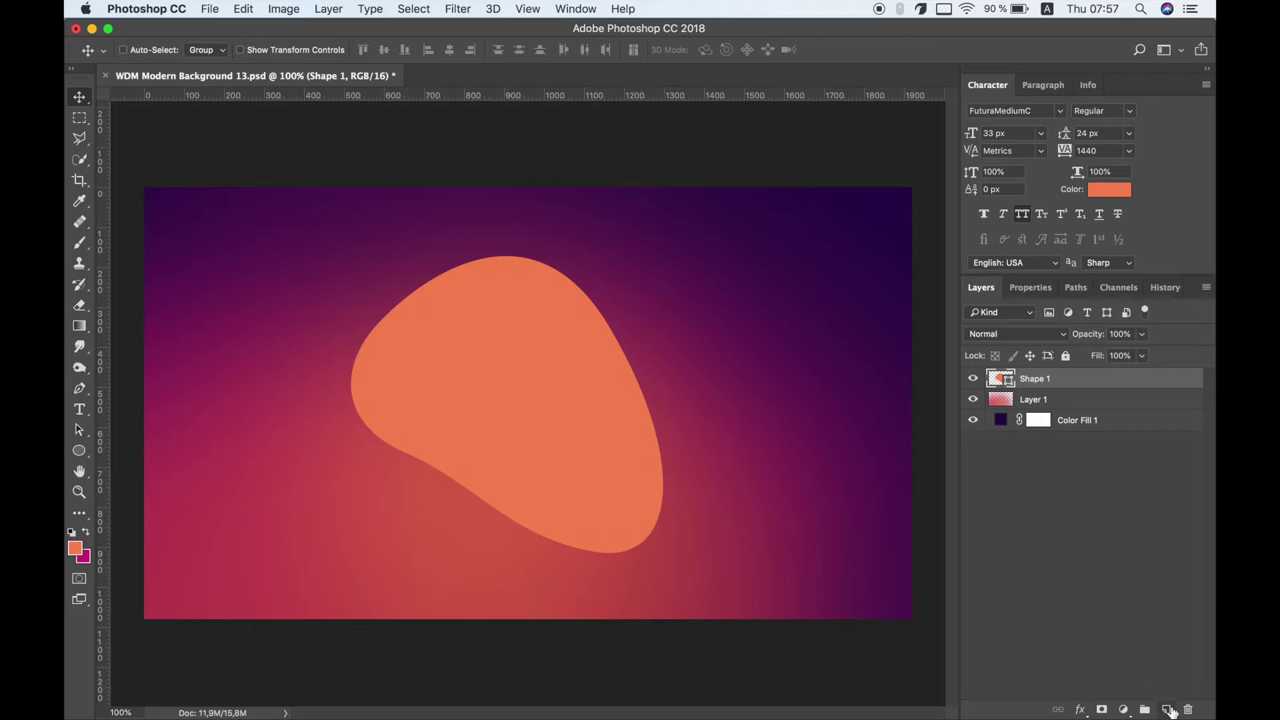
- Add Layer 2 and paint sampled pink over the blob's top with a 460 px soft brush
{"action": "left_click", "coordinate": [1167, 709]}
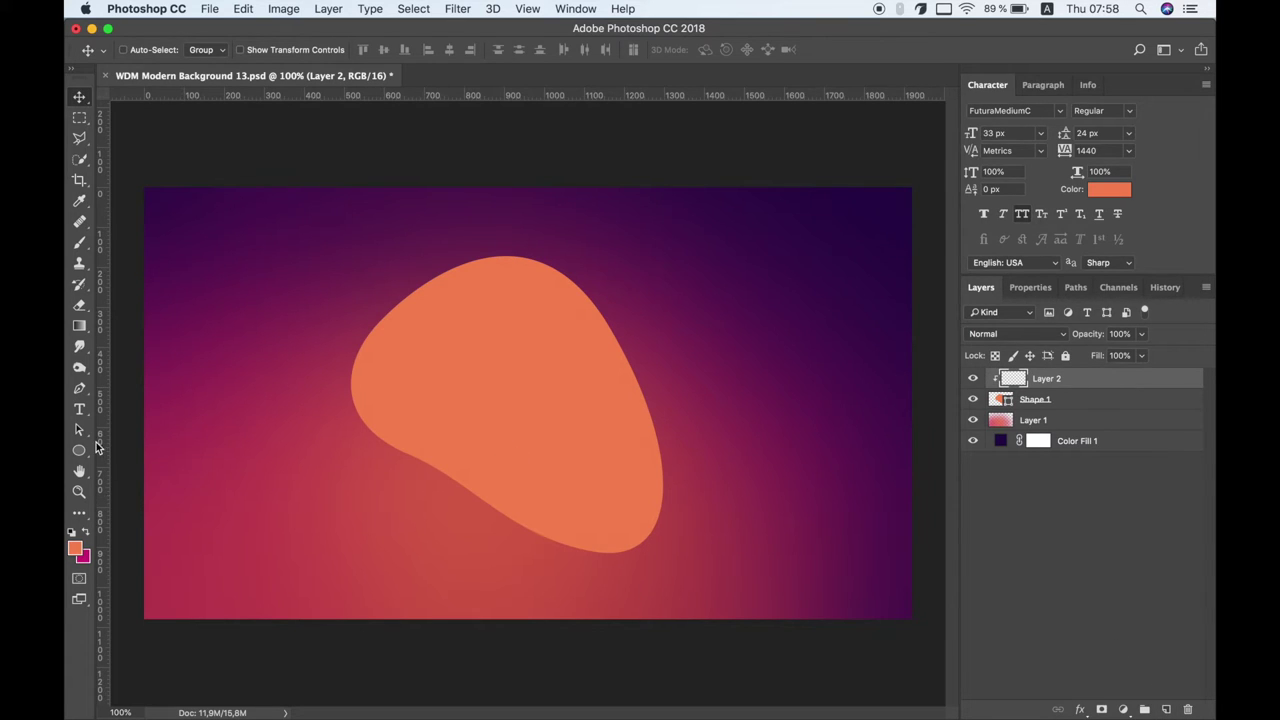
{"action": "left_click", "coordinate": [80, 244]}
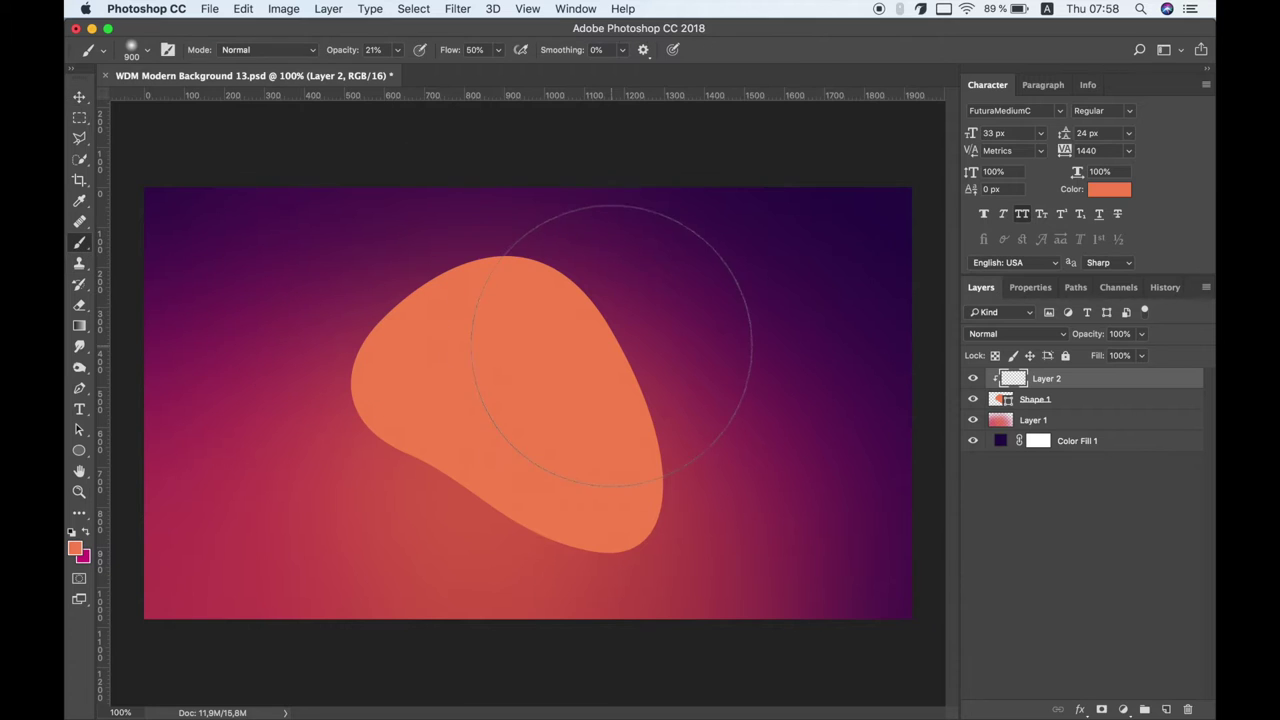
{"action": "right_click", "coordinate": [627, 340]}
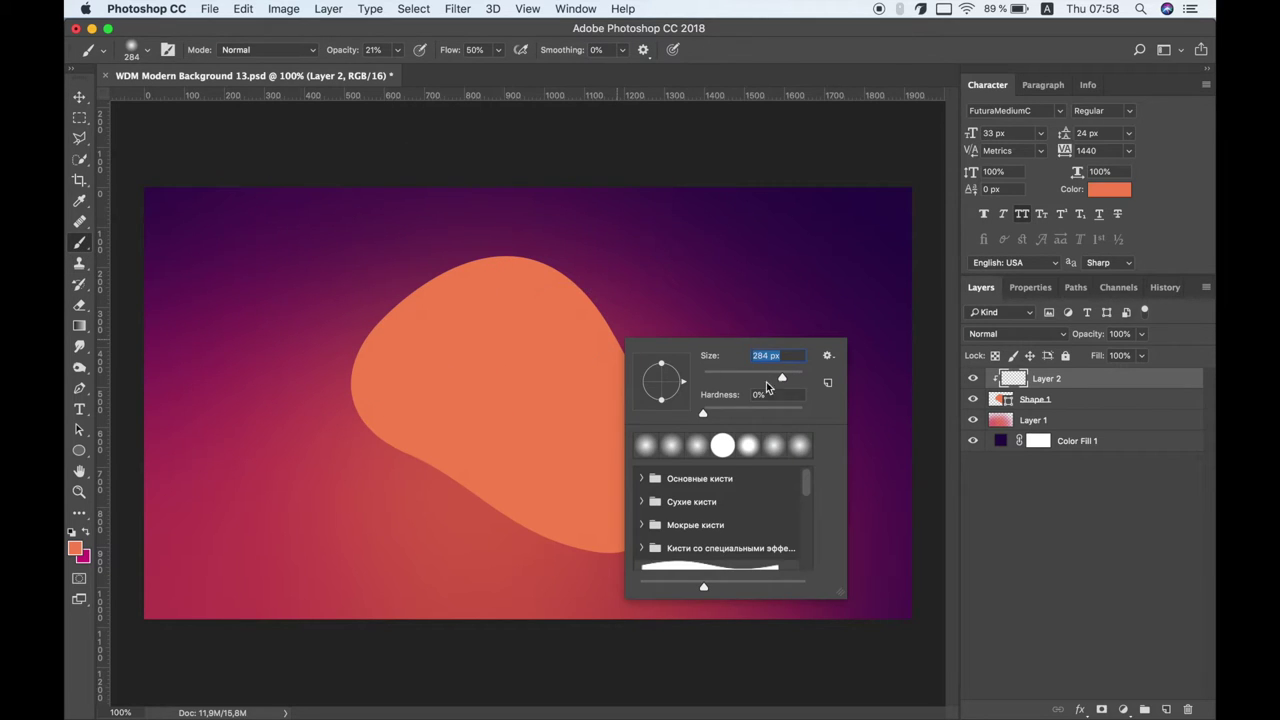
{"action": "left_click_drag", "start_coordinate": [789, 383], "coordinate": [793, 381]}
{"action": "left_click", "coordinate": [282, 381], "text": "alt"}
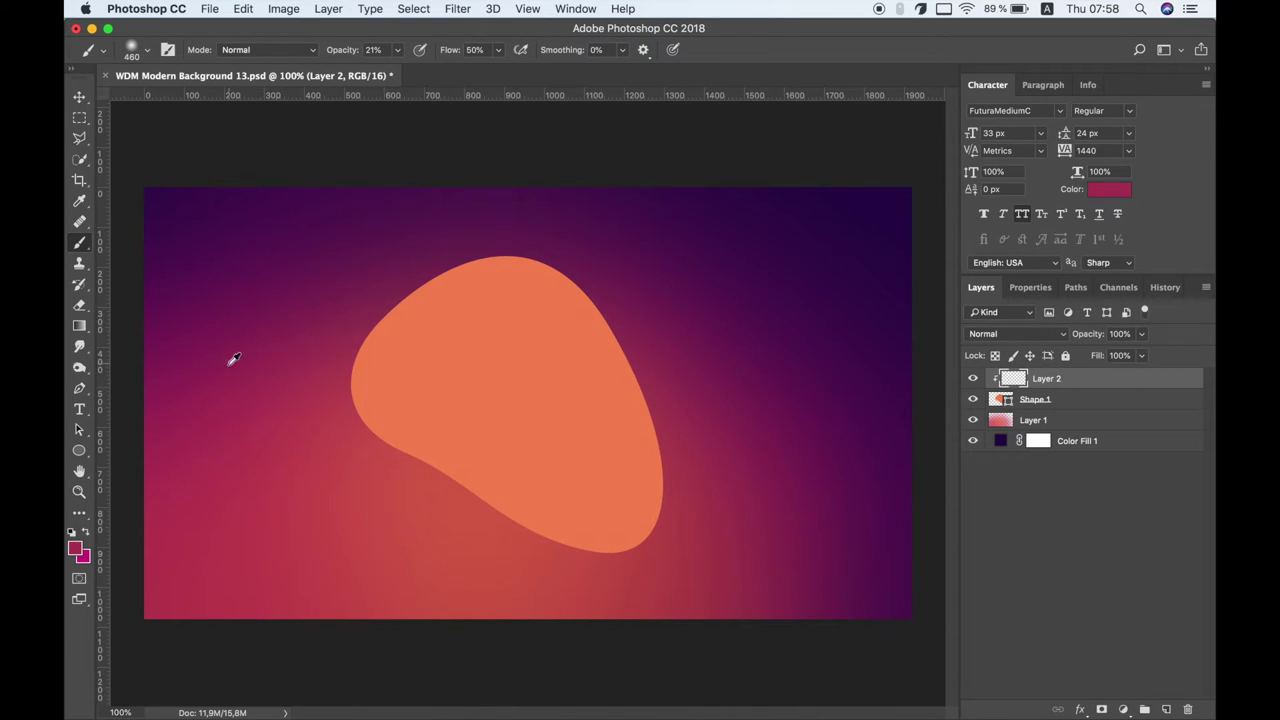
{"action": "mouse_move", "coordinate": [528, 243]}
{"action": "left_mouse_down"}
{"action": "mouse_move", "coordinate": [628, 357]}
{"action": "mouse_move", "coordinate": [475, 220]}
{"action": "left_mouse_up"}
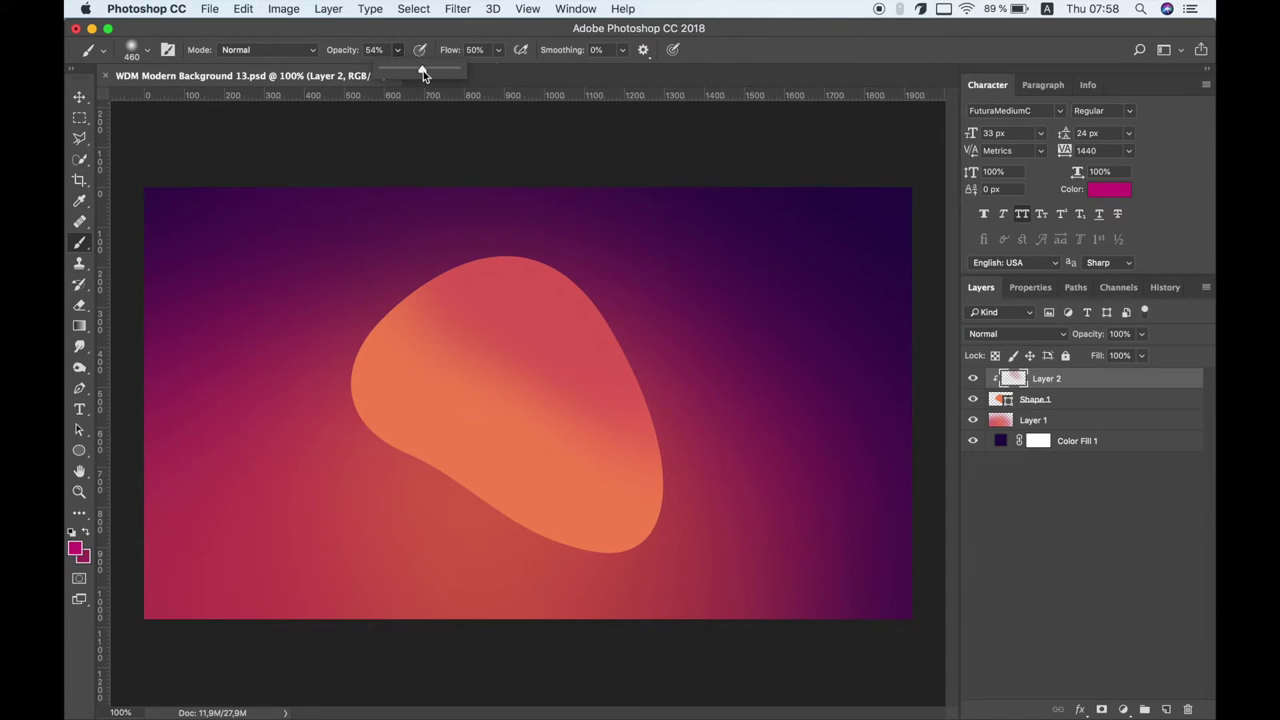
{"action": "left_click_drag", "start_coordinate": [480, 250], "coordinate": [729, 429]}
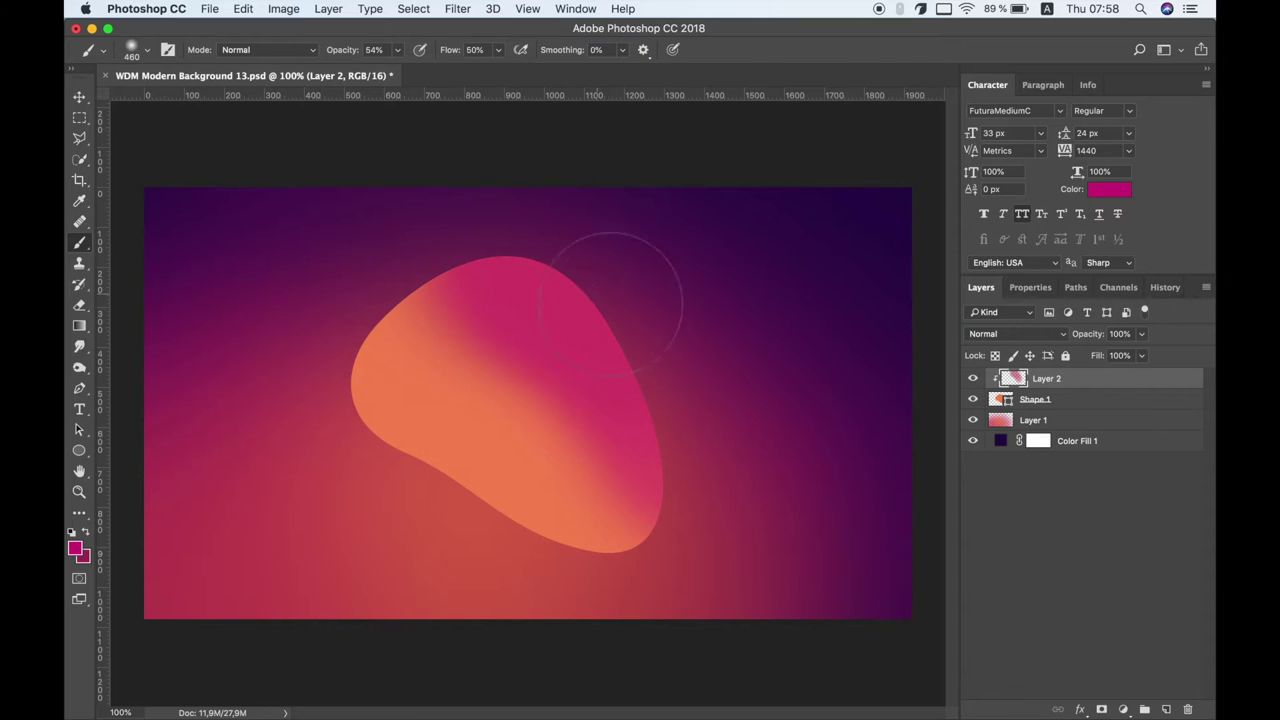
- Paint bright orange on the blob's lower left and magenta over its upper part
{"action": "left_click", "coordinate": [88, 557]}
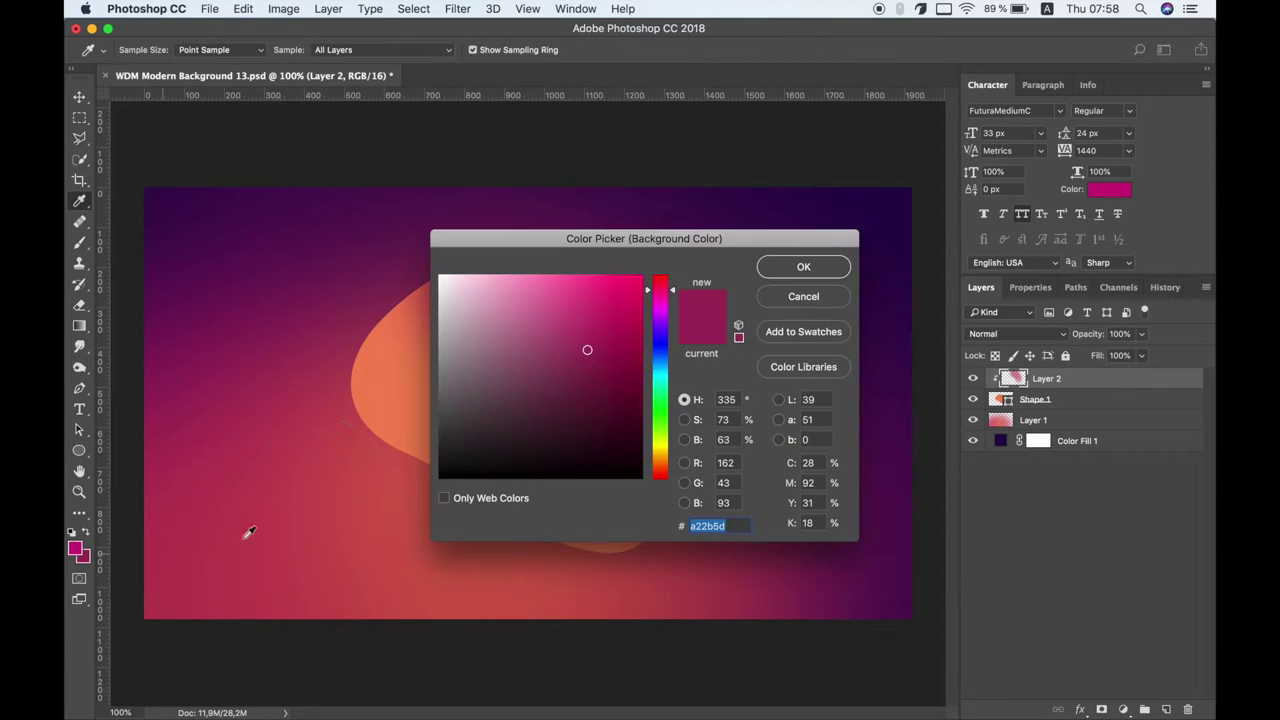
{"action": "left_click", "coordinate": [667, 468]}
{"action": "left_click_drag", "start_coordinate": [586, 343], "coordinate": [608, 287]}
{"action": "left_click", "coordinate": [803, 267]}
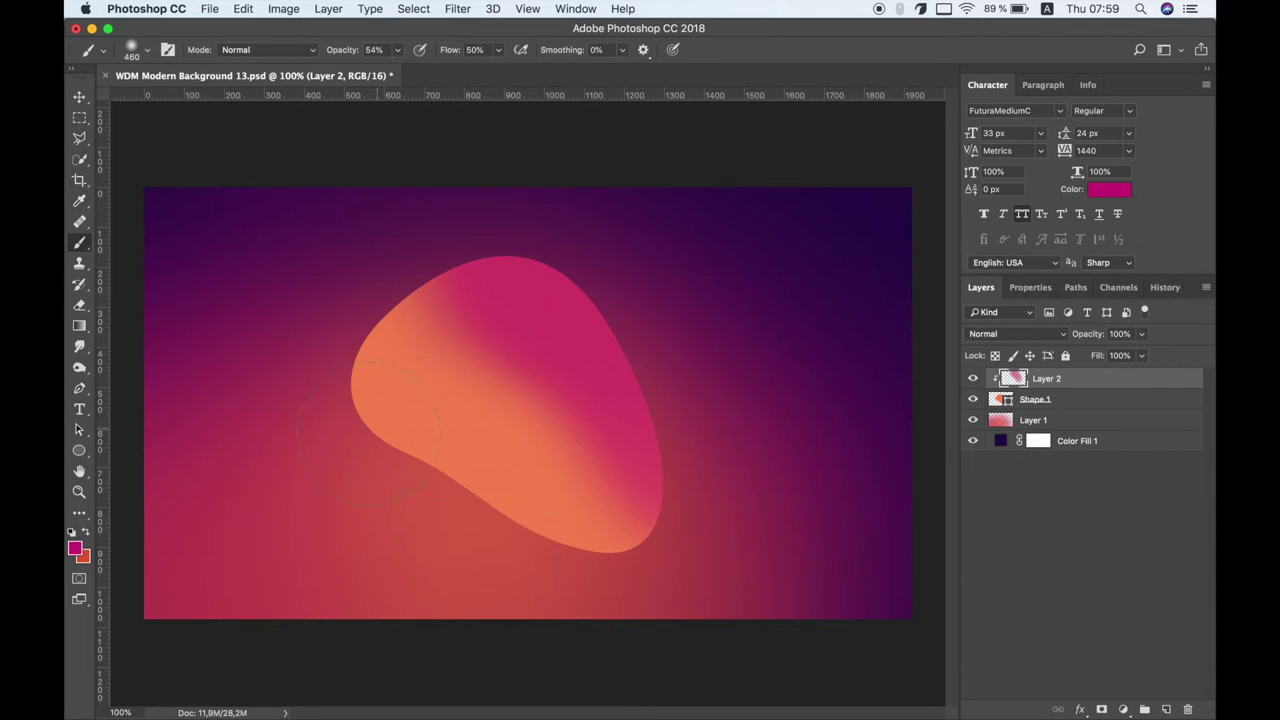
{"action": "left_click", "coordinate": [87, 534]}
{"action": "left_click_drag", "start_coordinate": [412, 414], "coordinate": [505, 536]}
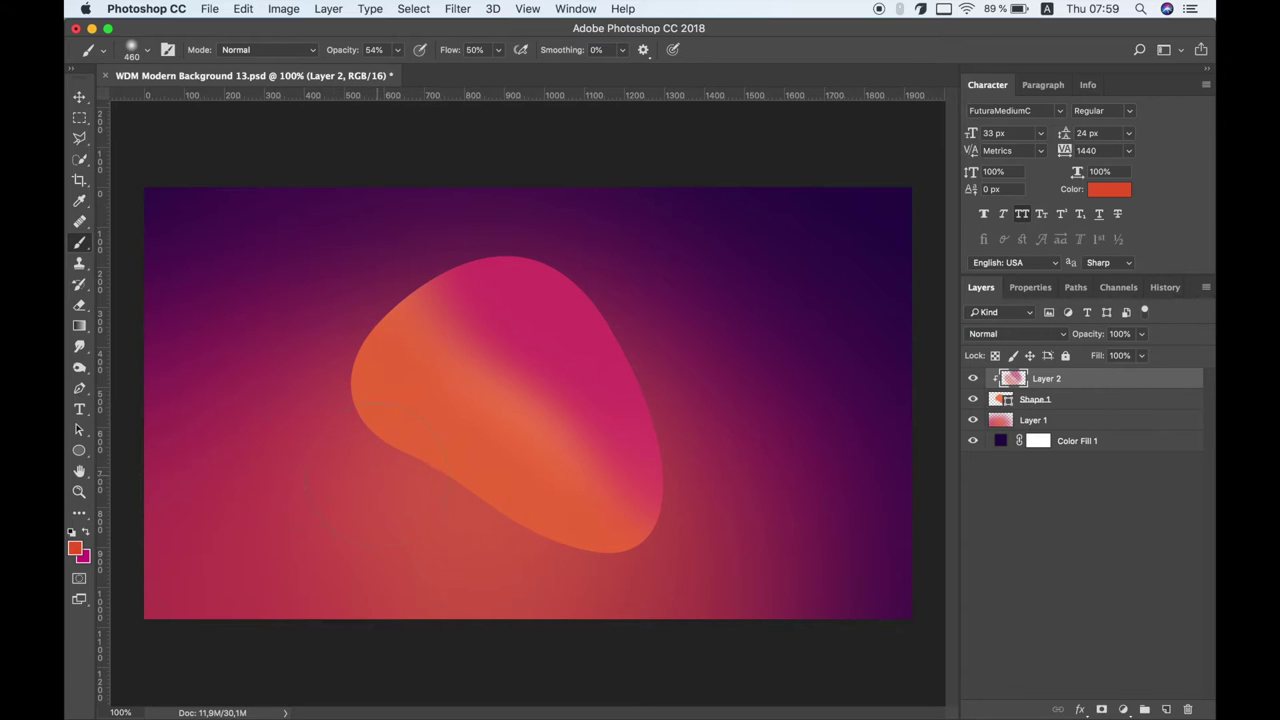
{"action": "left_click", "coordinate": [87, 534]}
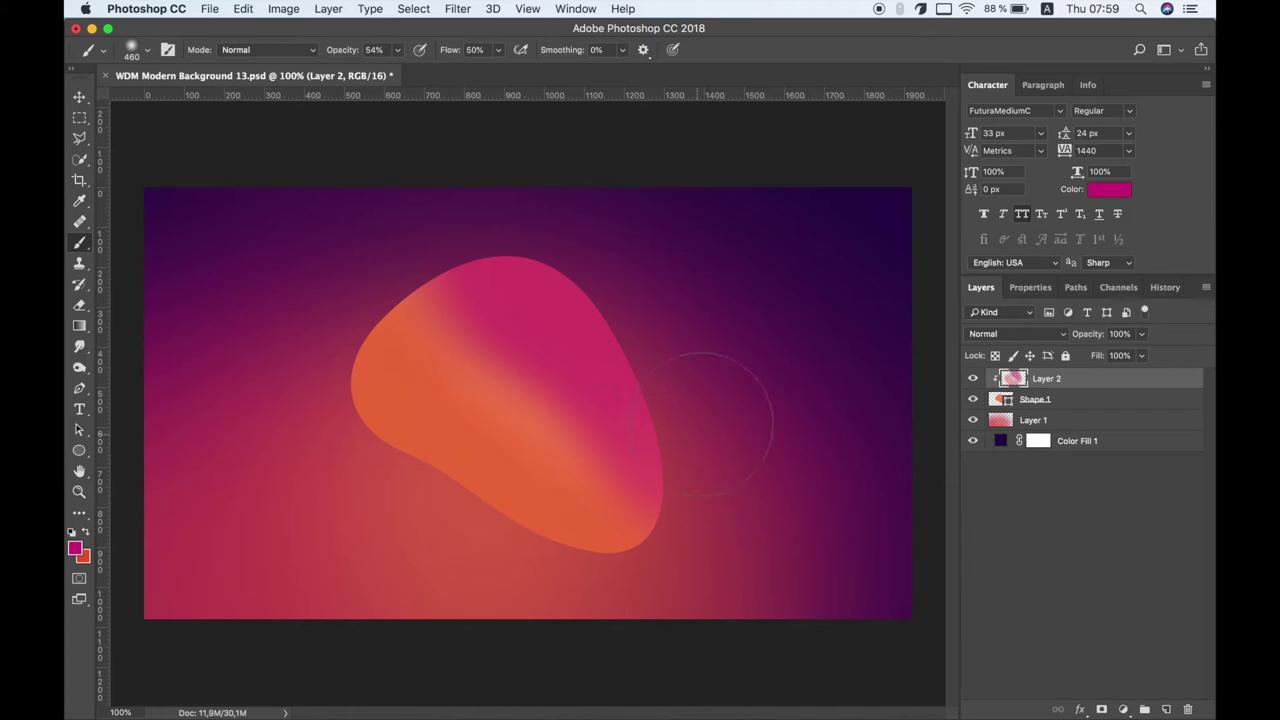
{"action": "left_click_drag", "start_coordinate": [643, 277], "coordinate": [557, 229]}
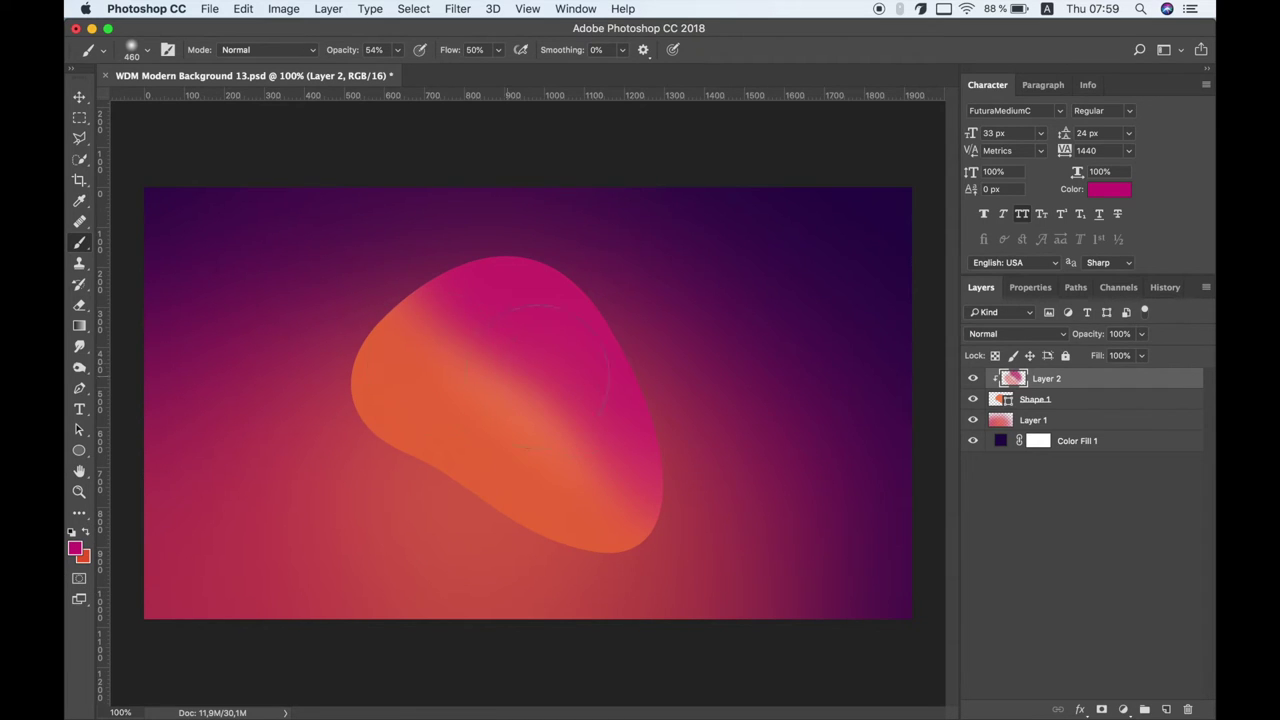
{"action": "left_click_drag", "start_coordinate": [386, 263], "coordinate": [392, 283]}
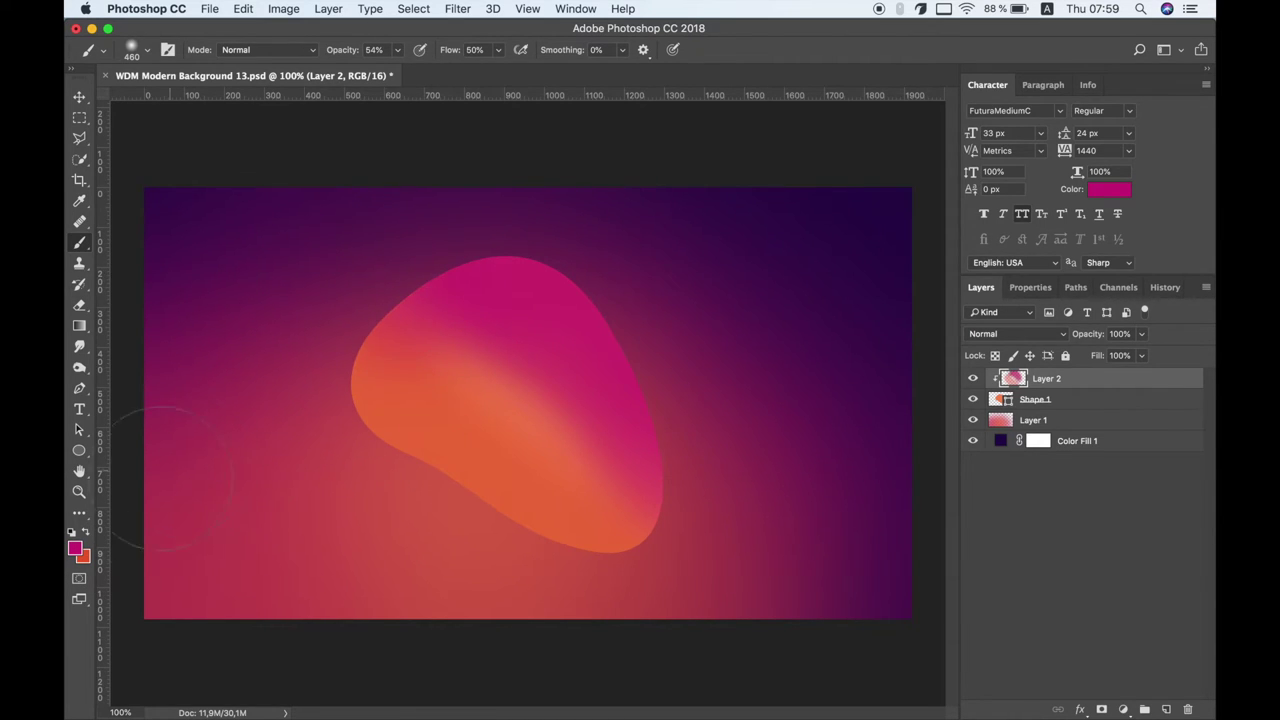
- Paint a dark brown diagonal shadow across the blob at 29% brush opacity
{"action": "left_click", "coordinate": [75, 549]}
{"action": "left_click_drag", "start_coordinate": [659, 460], "coordinate": [659, 467]}
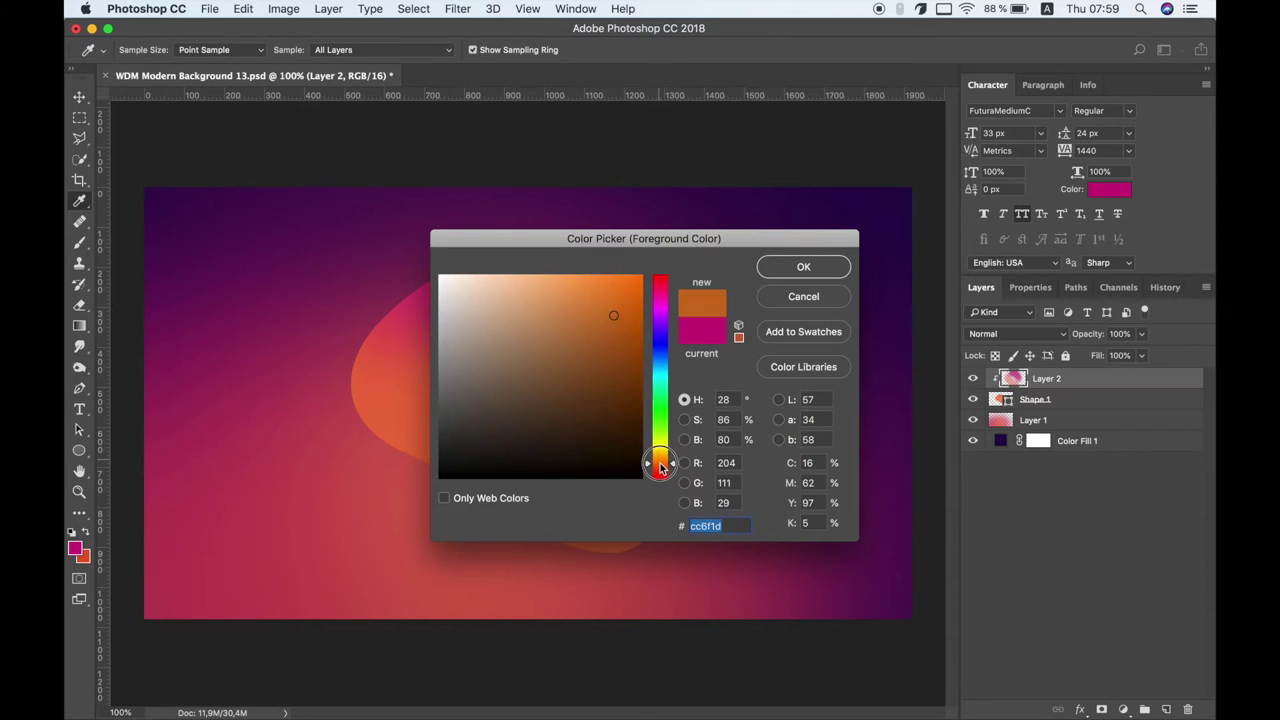
{"action": "left_click", "coordinate": [628, 362]}
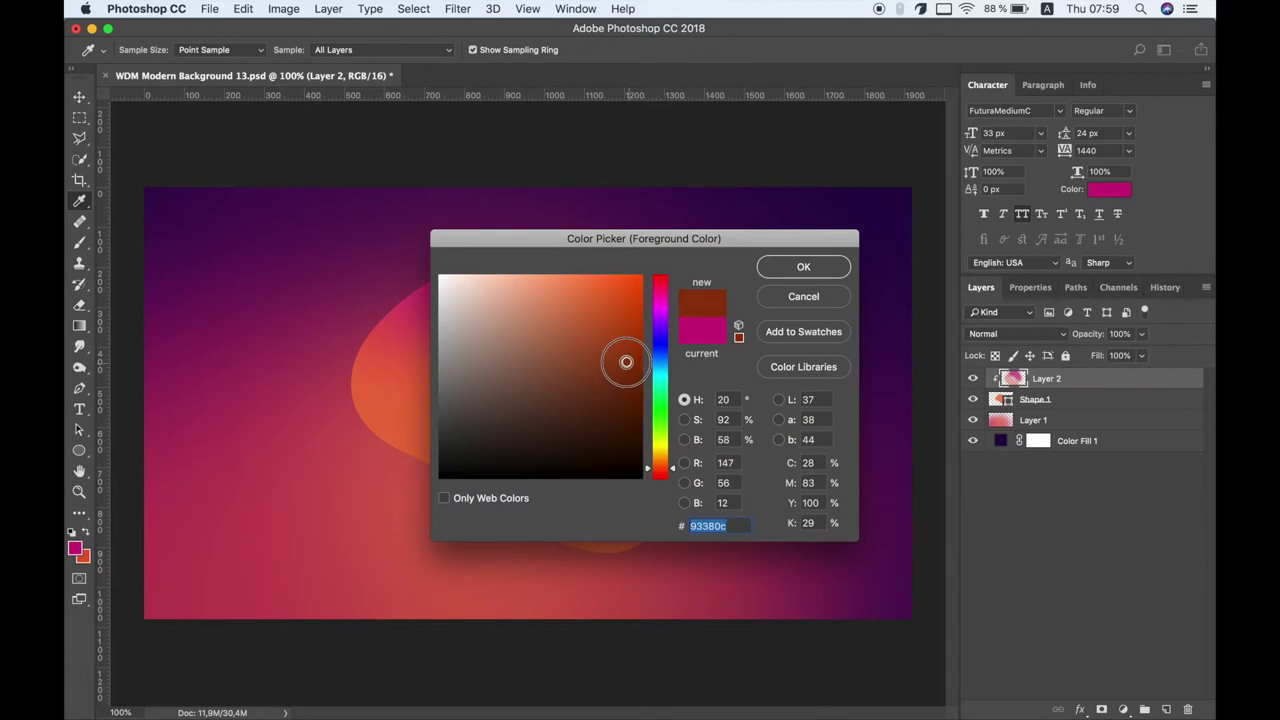
{"action": "key", "text": "Return"}
{"action": "left_click", "coordinate": [398, 52]}
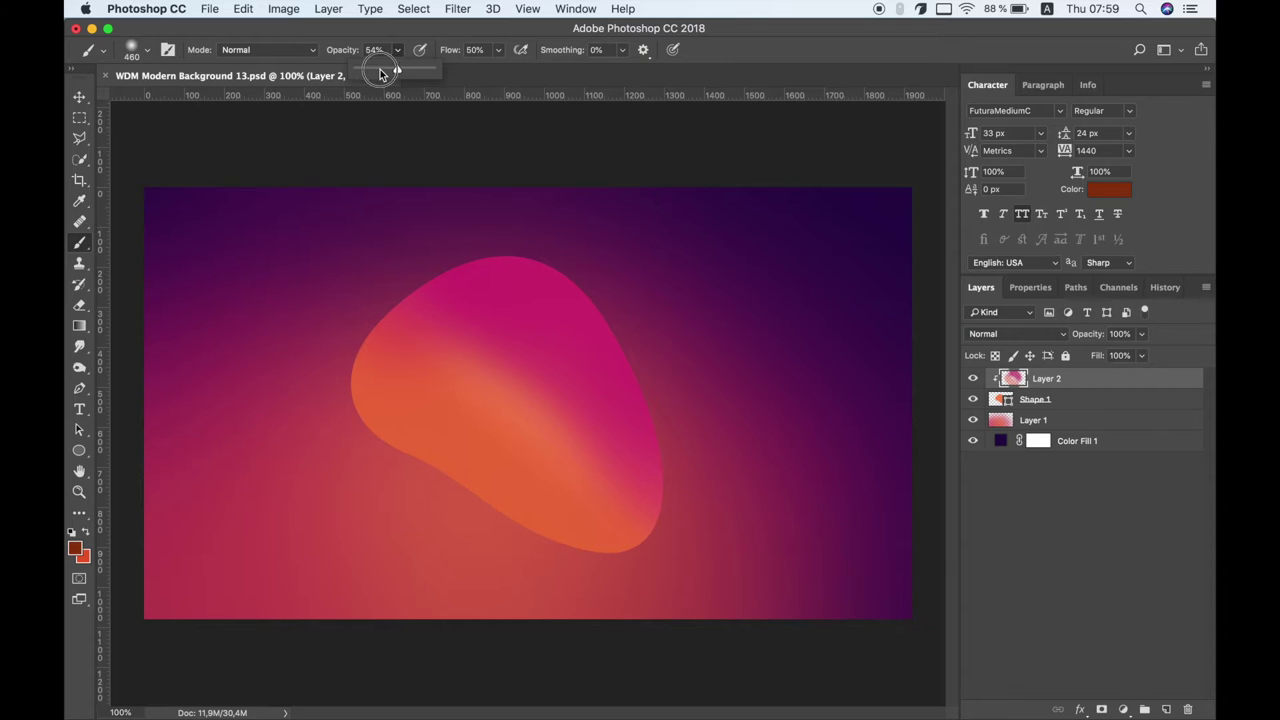
{"action": "left_click_drag", "start_coordinate": [378, 73], "coordinate": [381, 73]}
{"action": "right_click", "coordinate": [537, 460]}
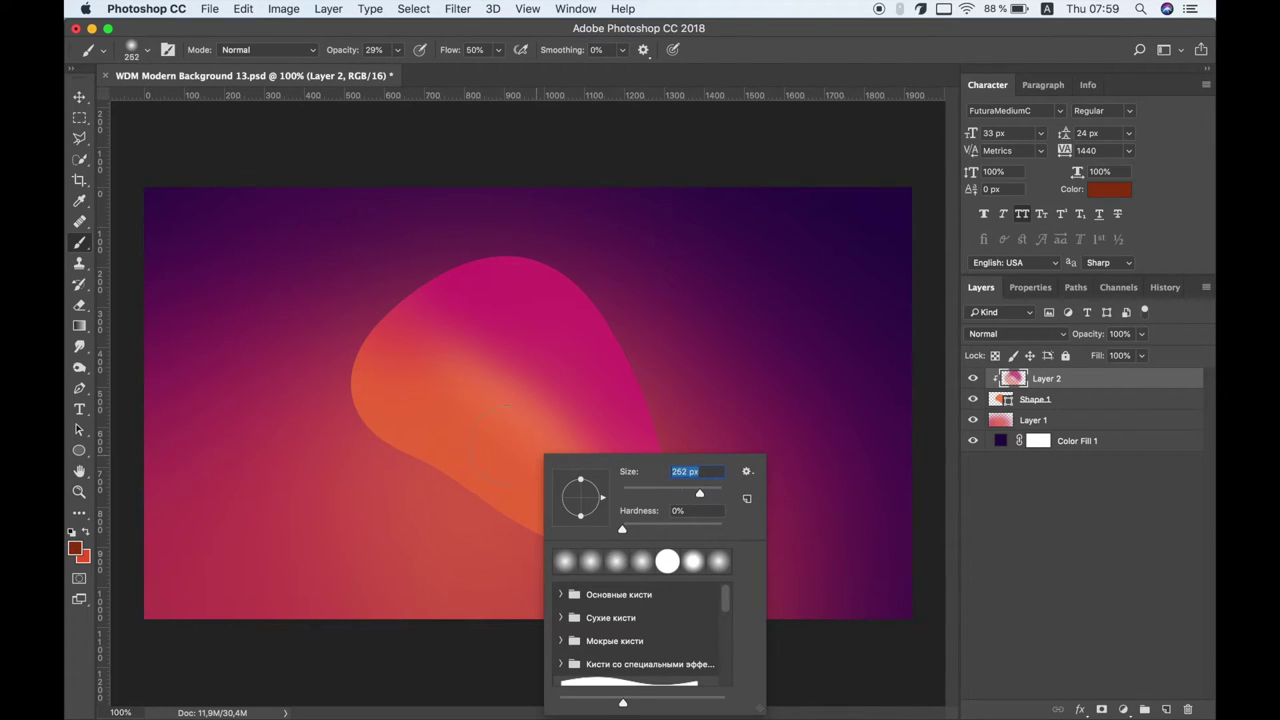
{"action": "key", "text": "Return"}
{"action": "left_click_drag", "start_coordinate": [429, 357], "coordinate": [512, 403]}
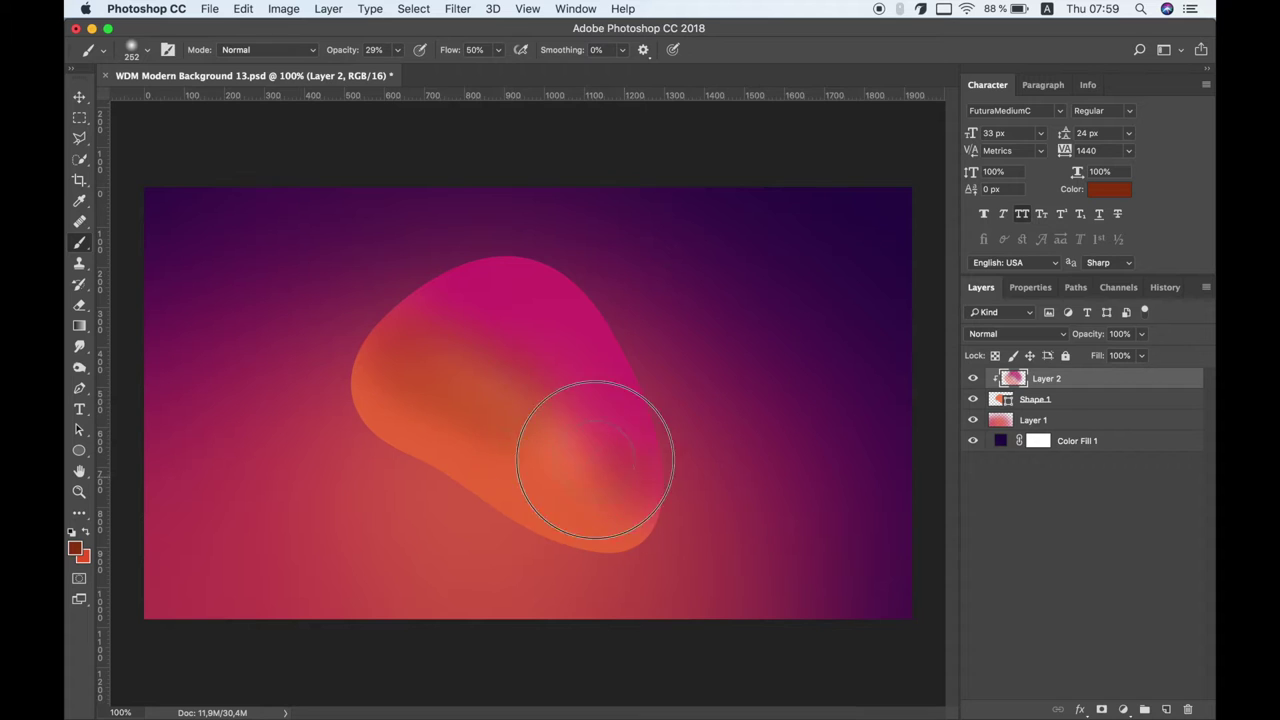
{"action": "left_click_drag", "start_coordinate": [594, 429], "coordinate": [404, 357]}
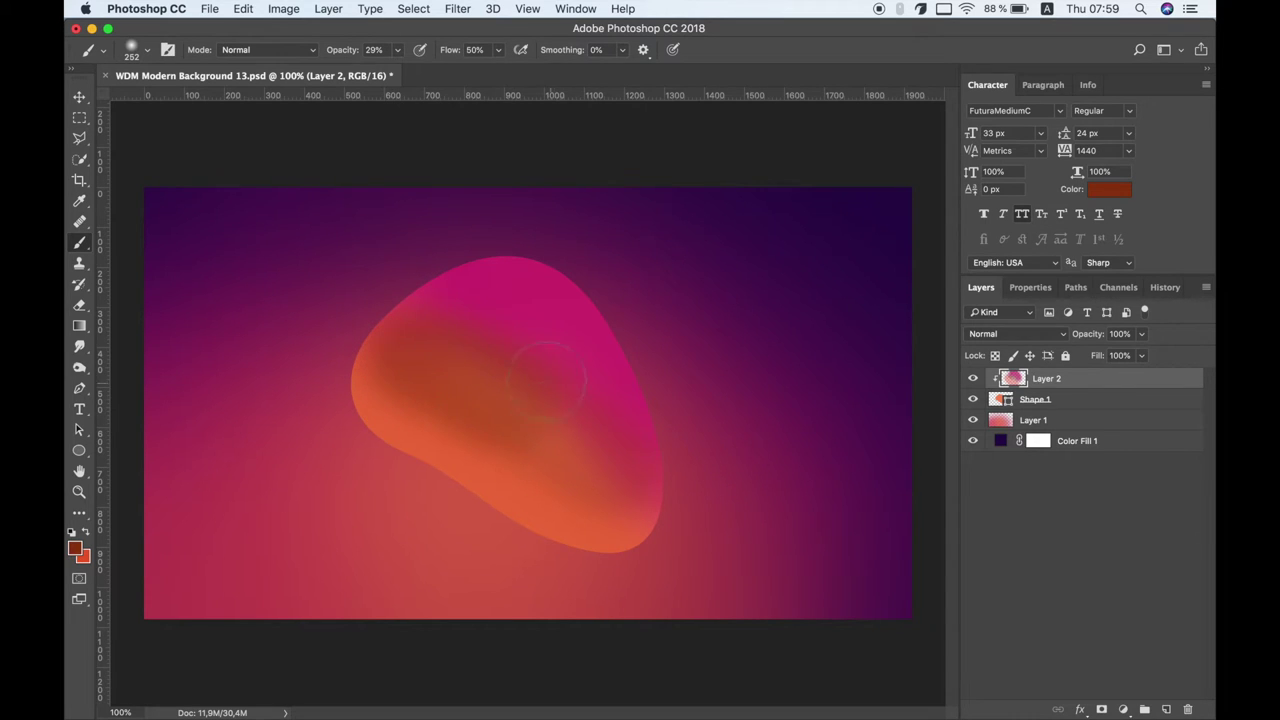
{"action": "left_click_drag", "start_coordinate": [405, 349], "coordinate": [413, 363]}
- Switch to magenta and softly paint the blob's right-centre
{"action": "left_click", "coordinate": [77, 549]}
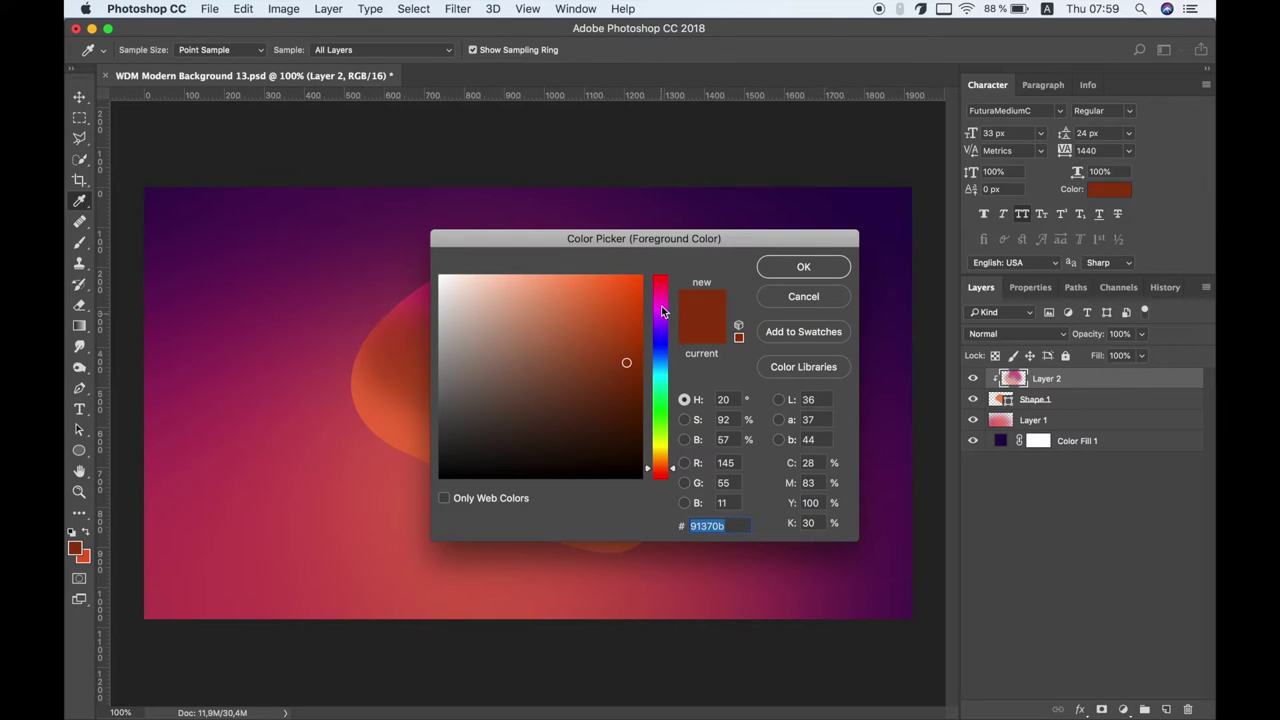
{"action": "left_click_drag", "start_coordinate": [661, 320], "coordinate": [662, 288]}
{"action": "left_click", "coordinate": [613, 366]}
{"action": "left_click", "coordinate": [803, 267]}
{"action": "left_click_drag", "start_coordinate": [609, 405], "coordinate": [578, 441]}
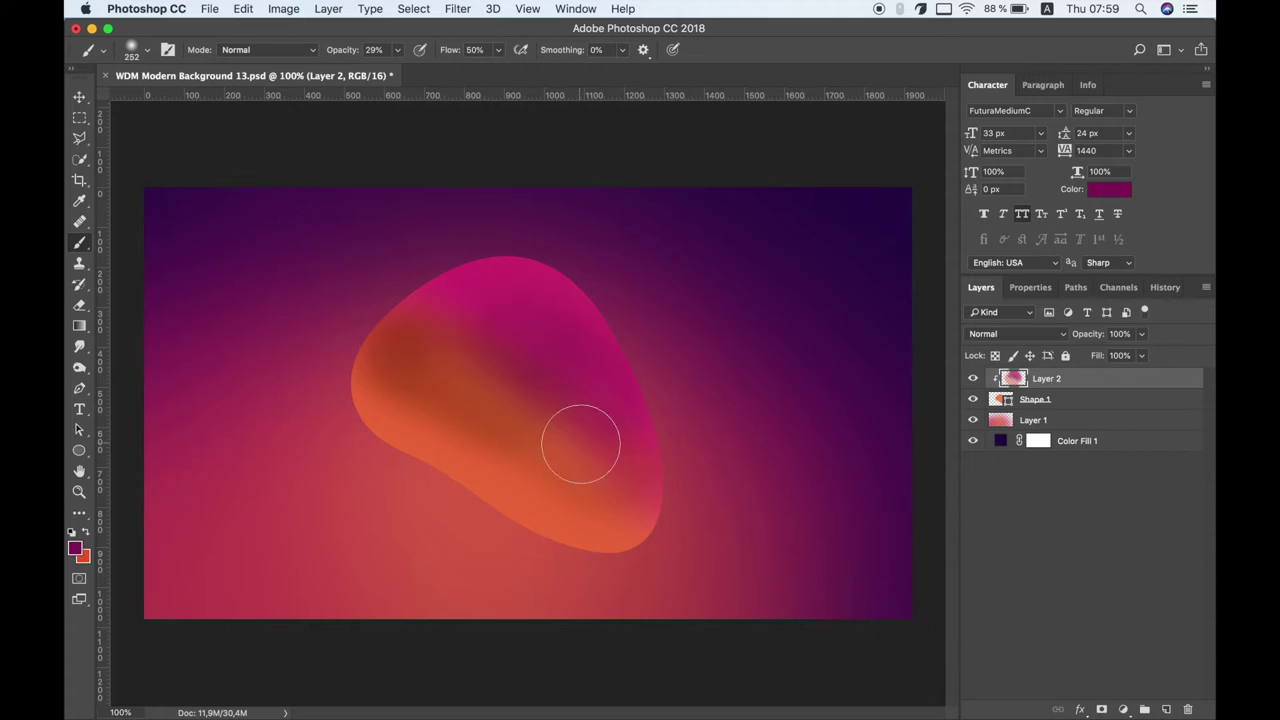
{"action": "left_click_drag", "start_coordinate": [578, 441], "coordinate": [620, 445]}
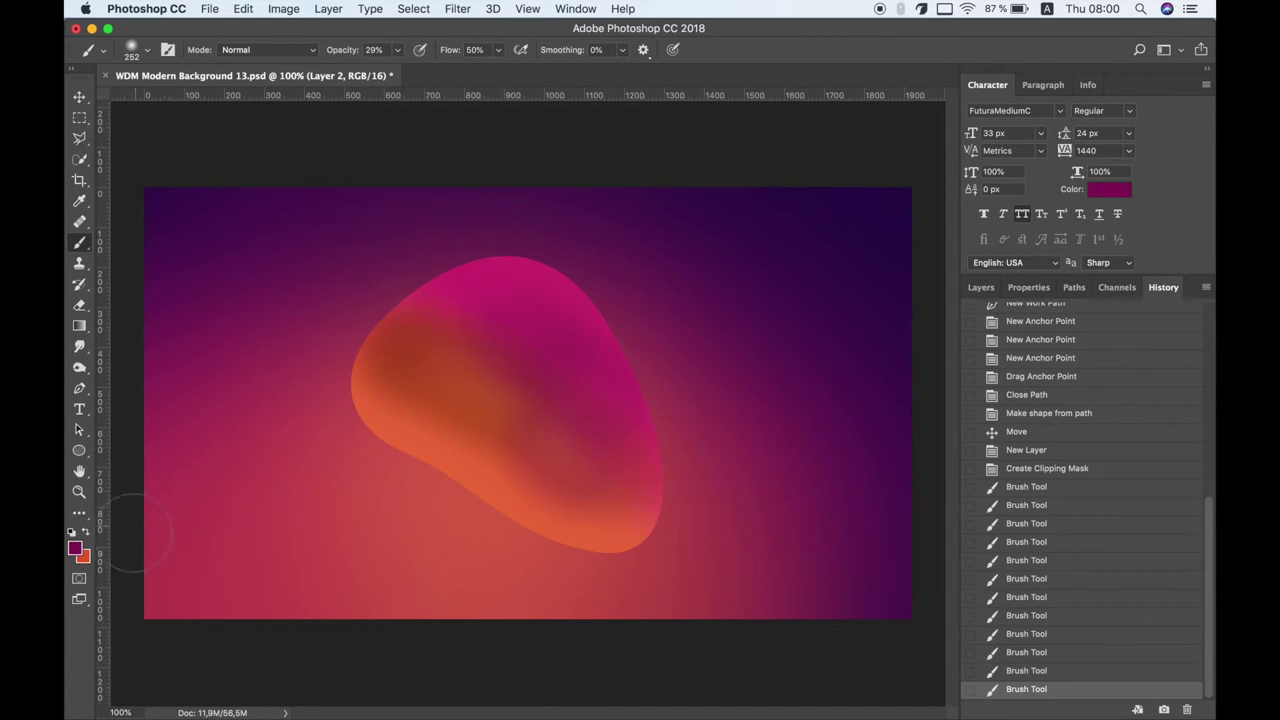
{"action": "left_click", "coordinate": [76, 548]}
- Paint bright magenta along the blob's top, then darker magenta over its upper-right edge and centre
{"action": "left_click", "coordinate": [659, 291]}
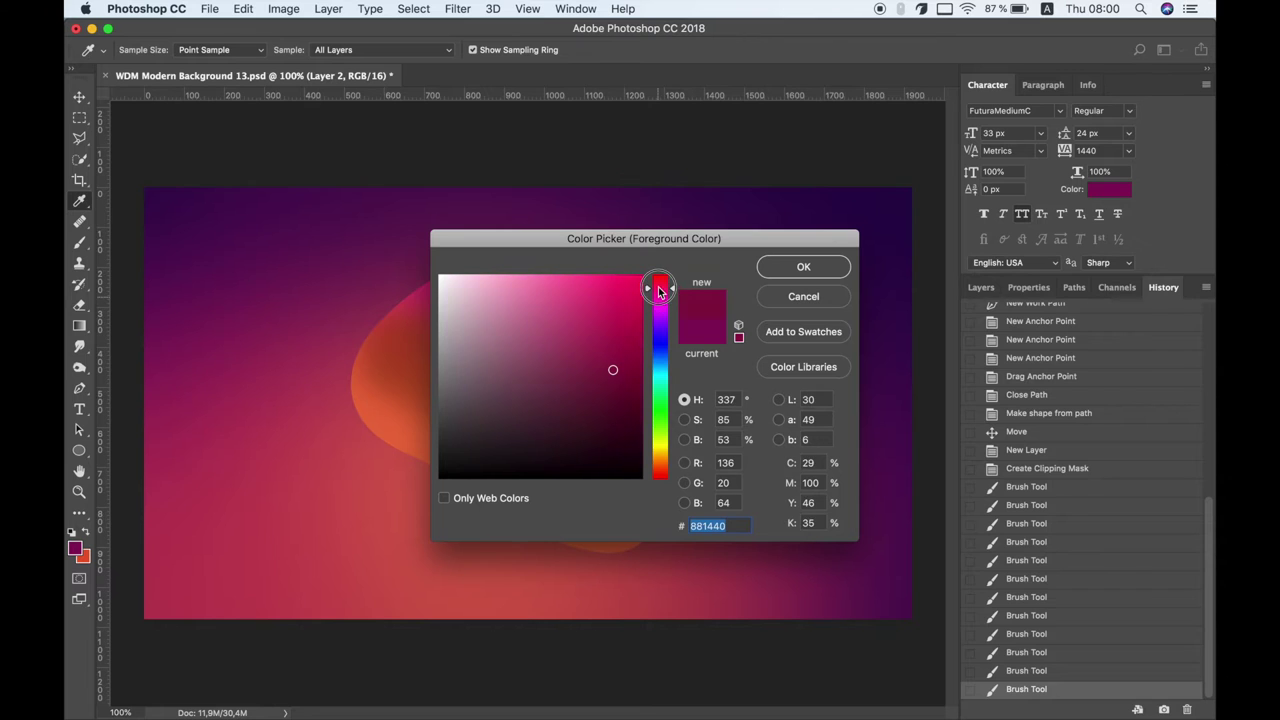
{"action": "mouse_move", "coordinate": [613, 369]}
{"action": "left_mouse_down"}
{"action": "mouse_move", "coordinate": [608, 314]}
{"action": "mouse_move", "coordinate": [614, 323]}
{"action": "left_mouse_up"}
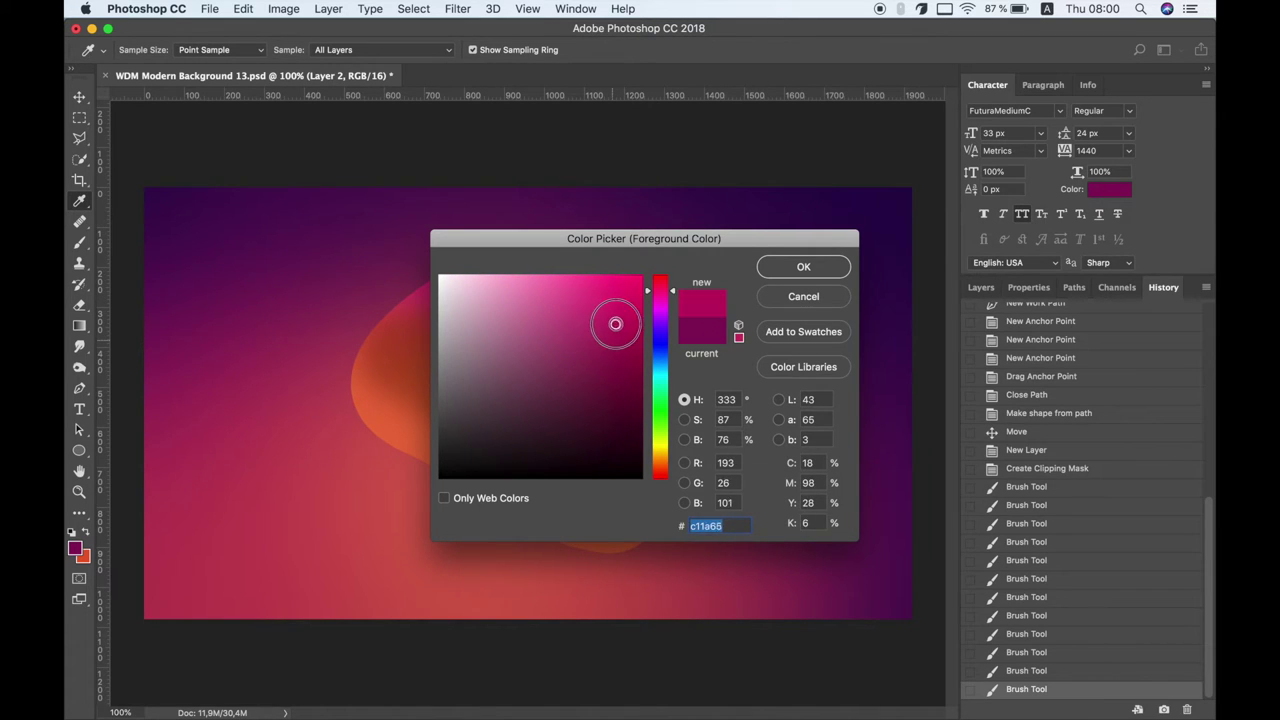
{"action": "left_click", "coordinate": [765, 266]}
{"action": "left_click_drag", "start_coordinate": [411, 294], "coordinate": [543, 234]}
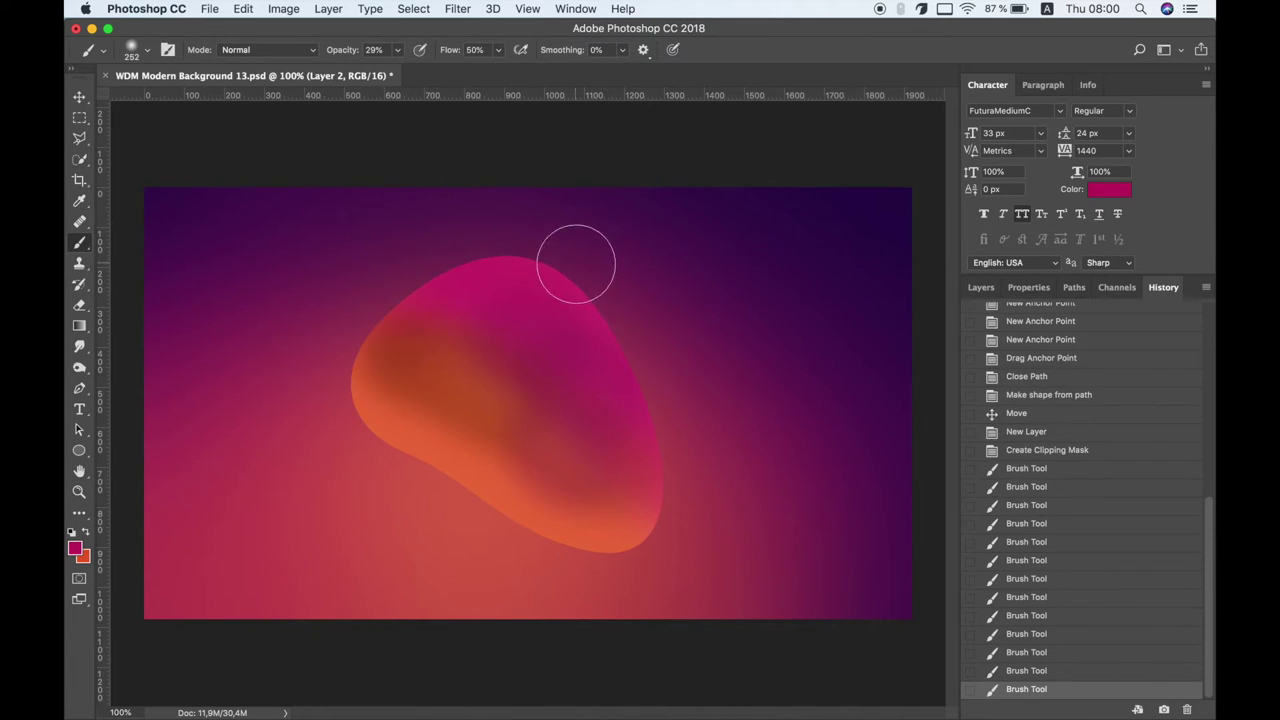
{"action": "left_click_drag", "start_coordinate": [609, 286], "coordinate": [472, 240]}
{"action": "left_click", "coordinate": [75, 548]}
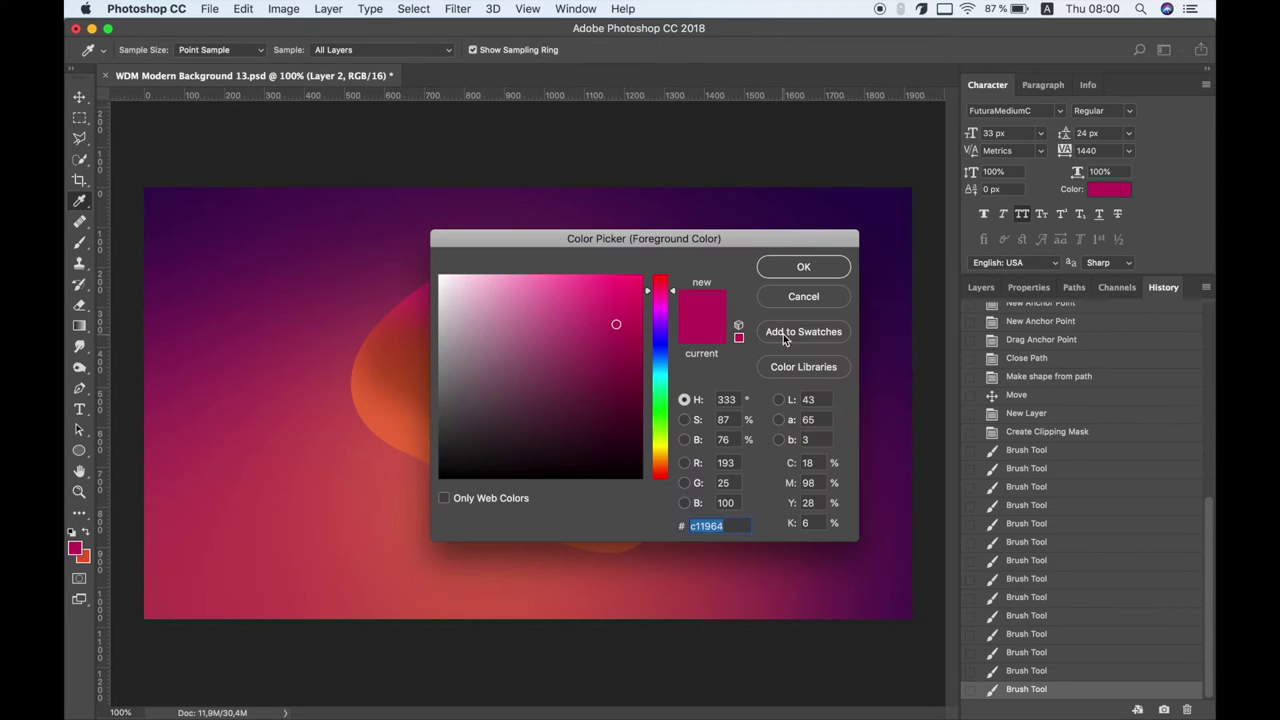
{"action": "left_click", "coordinate": [790, 275]}
{"action": "mouse_move", "coordinate": [640, 320]}
{"action": "left_mouse_down"}
{"action": "mouse_move", "coordinate": [657, 343]}
{"action": "mouse_move", "coordinate": [580, 314]}
{"action": "mouse_move", "coordinate": [681, 428]}
{"action": "mouse_move", "coordinate": [677, 480]}
{"action": "left_mouse_up"}
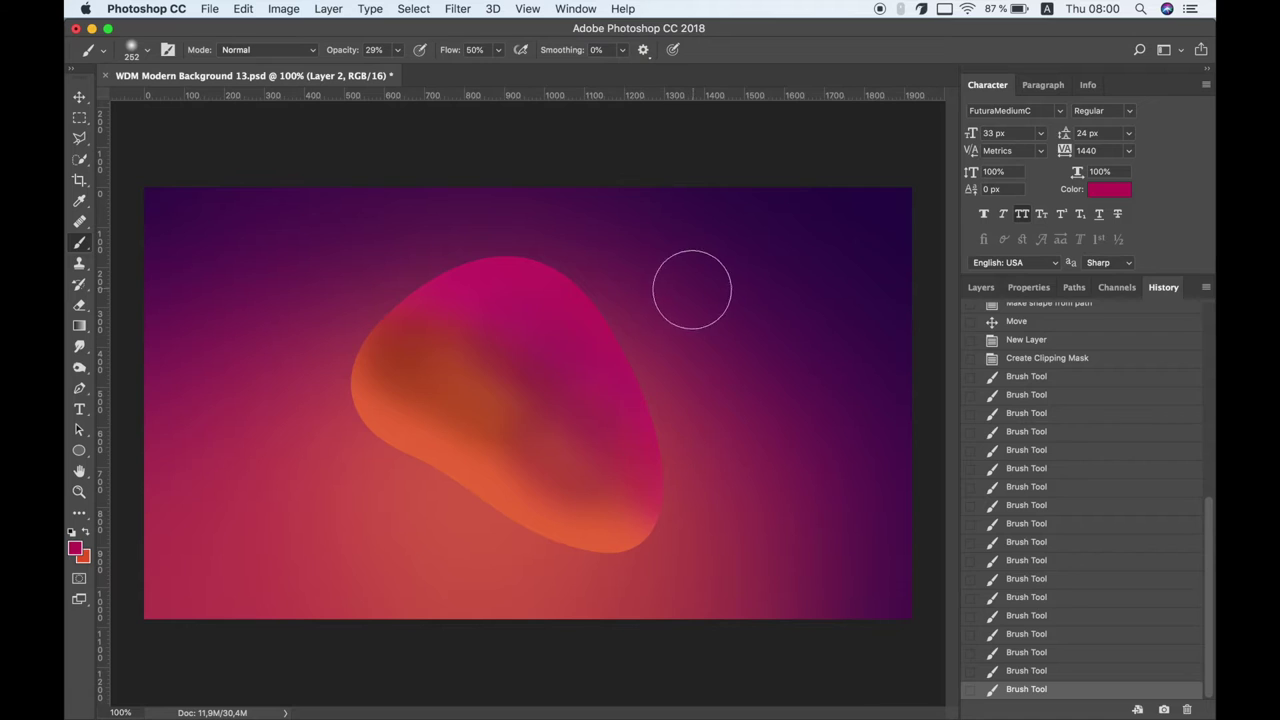
{"action": "left_click_drag", "start_coordinate": [553, 430], "coordinate": [512, 400]}
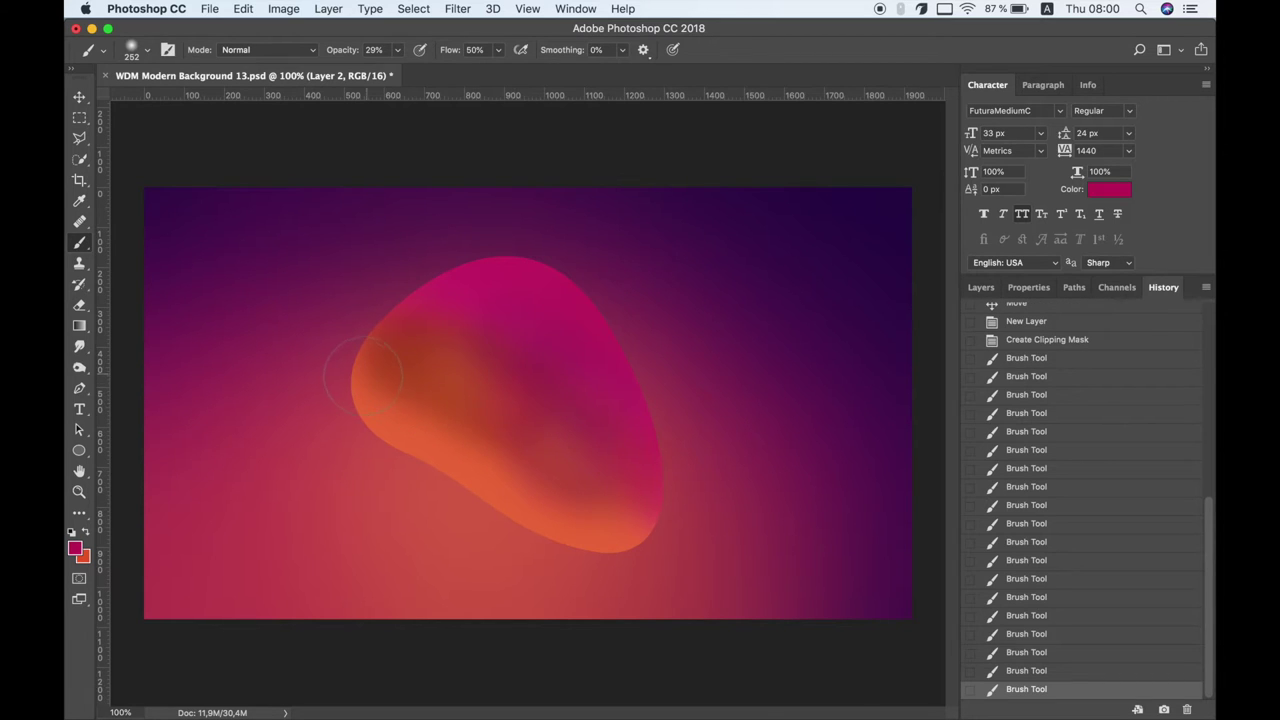
- Show the Layers panel, swap colours, and set the paint colour to a redder orange (hue ~11)
{"action": "left_click", "coordinate": [978, 288]}
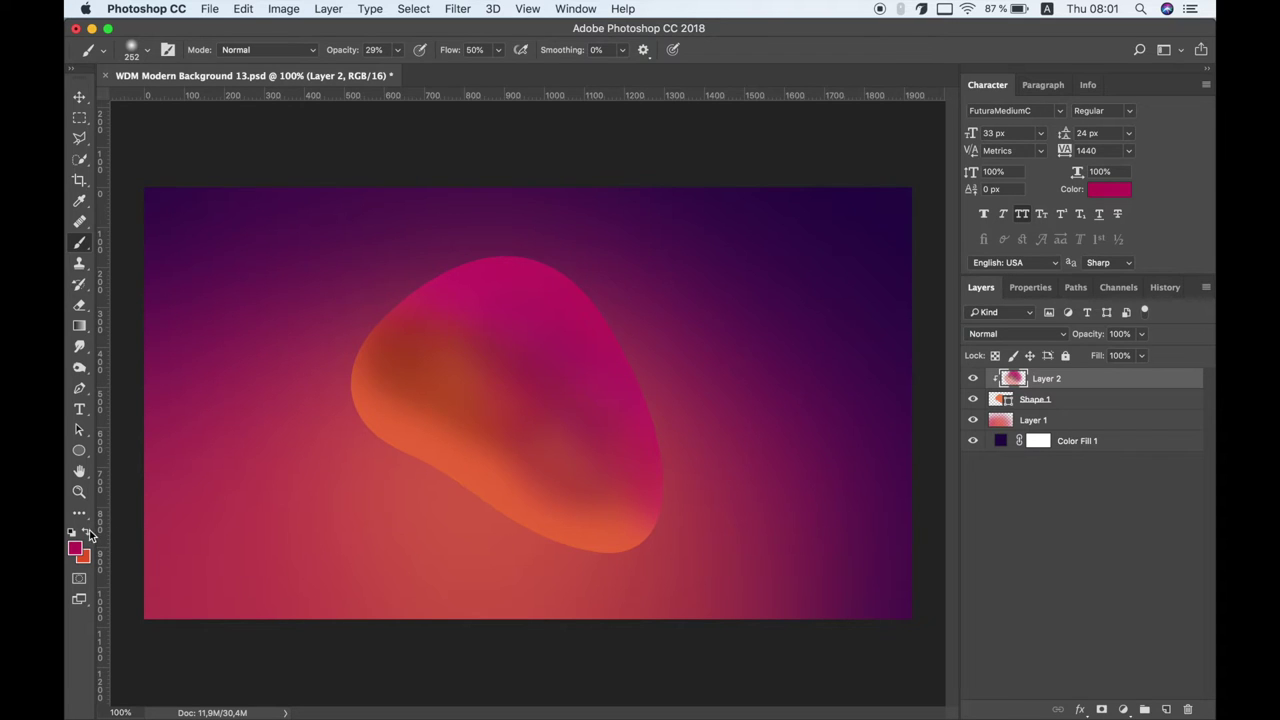
{"action": "left_click", "coordinate": [88, 534]}
{"action": "left_click_drag", "start_coordinate": [685, 249], "coordinate": [855, 244]}
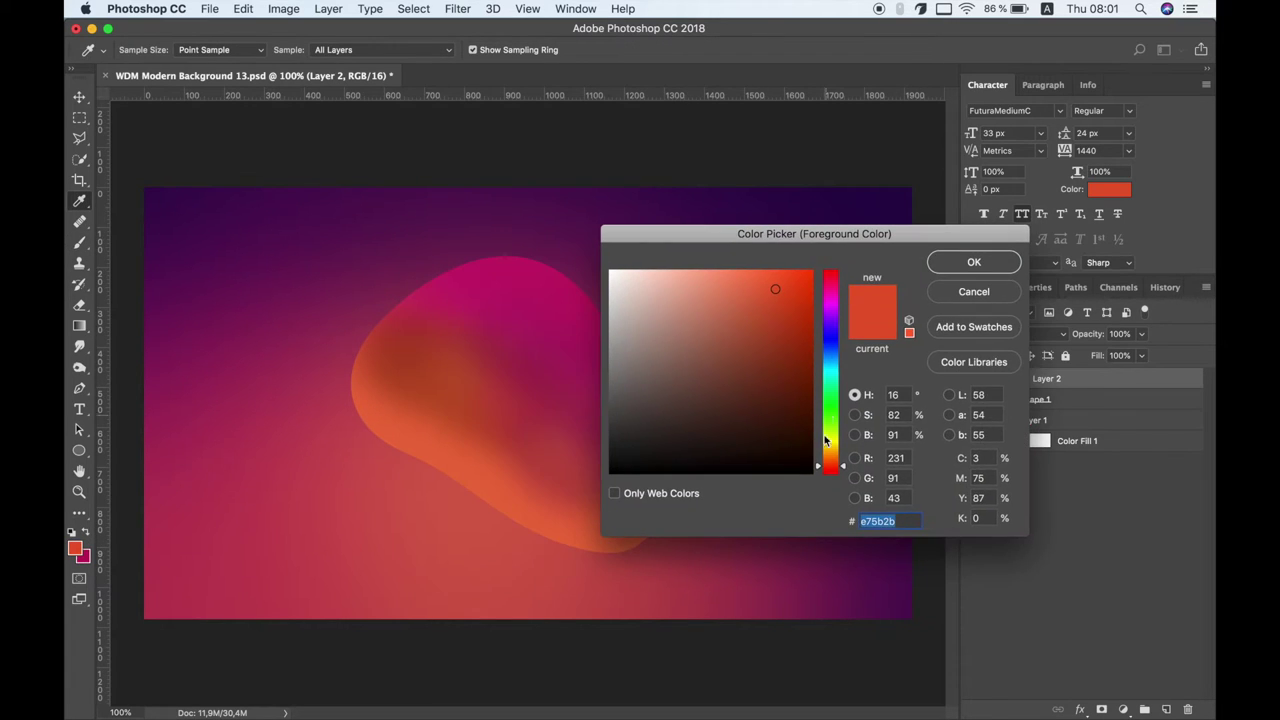
{"action": "left_click", "coordinate": [830, 472]}
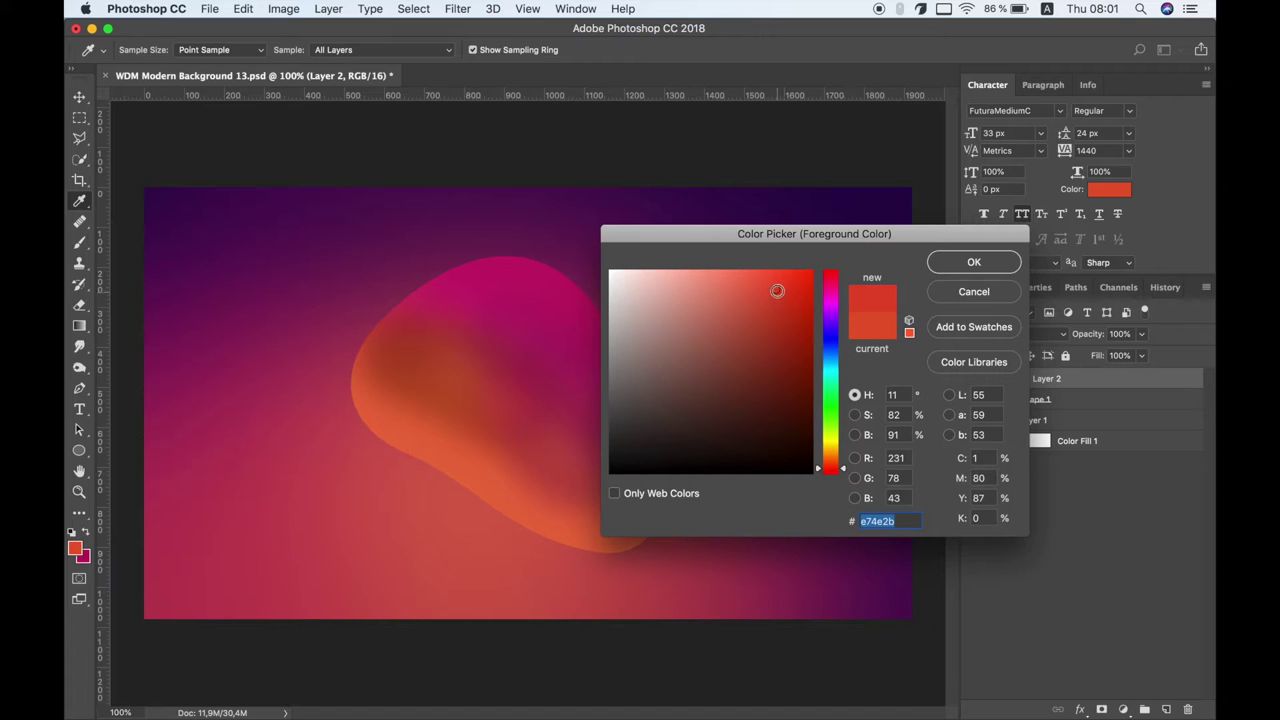
{"action": "key", "text": "Return"}
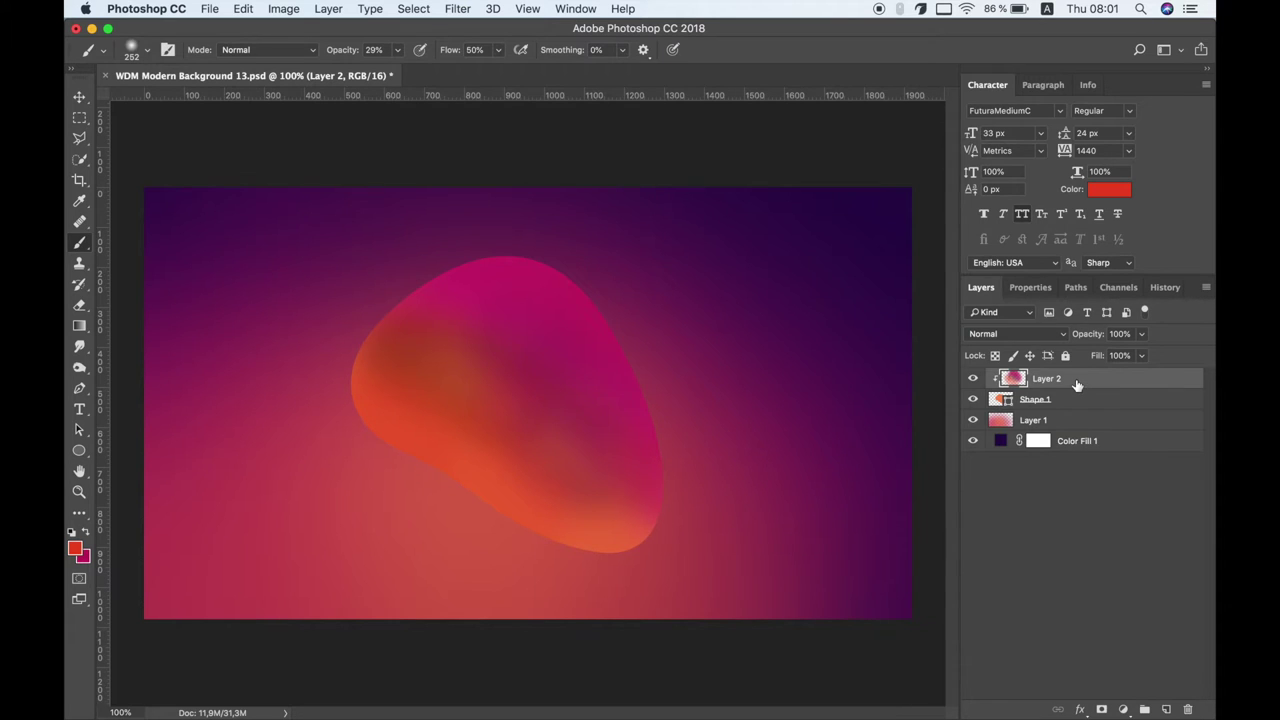
- Convert Layer 2 to a smart object and apply a roughly 29 px Gaussian Blur smart filter
{"action": "right_click", "coordinate": [1072, 382]}
{"action": "left_click", "coordinate": [970, 238]}
{"action": "left_click", "coordinate": [457, 9]}
{"action": "mouse_move", "coordinate": [465, 198]}
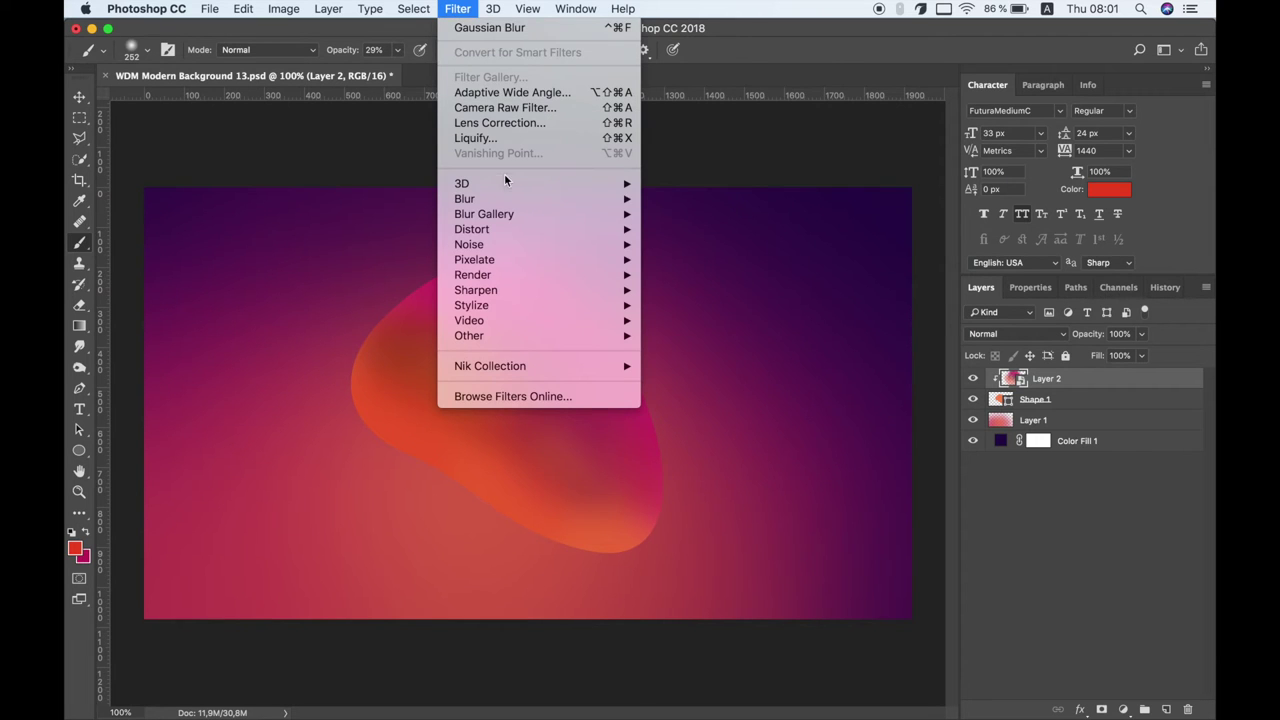
{"action": "left_click", "coordinate": [685, 259]}
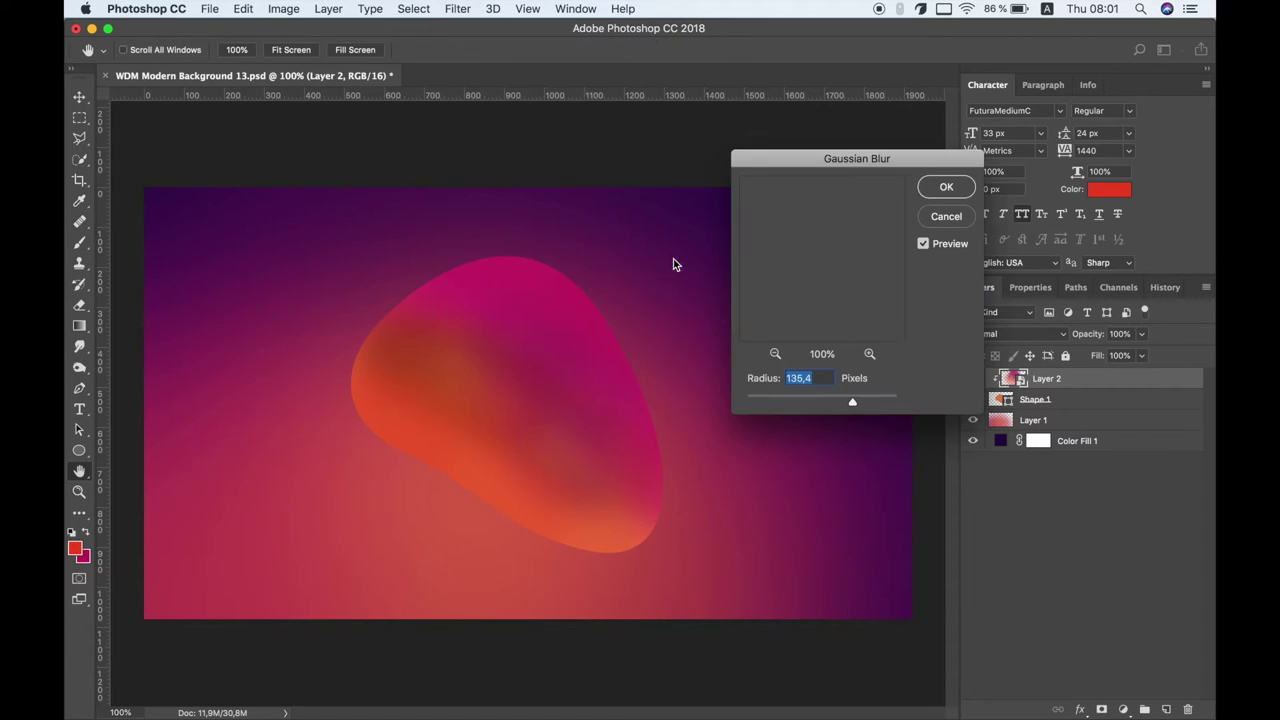
{"action": "left_click_drag", "start_coordinate": [808, 405], "coordinate": [812, 401]}
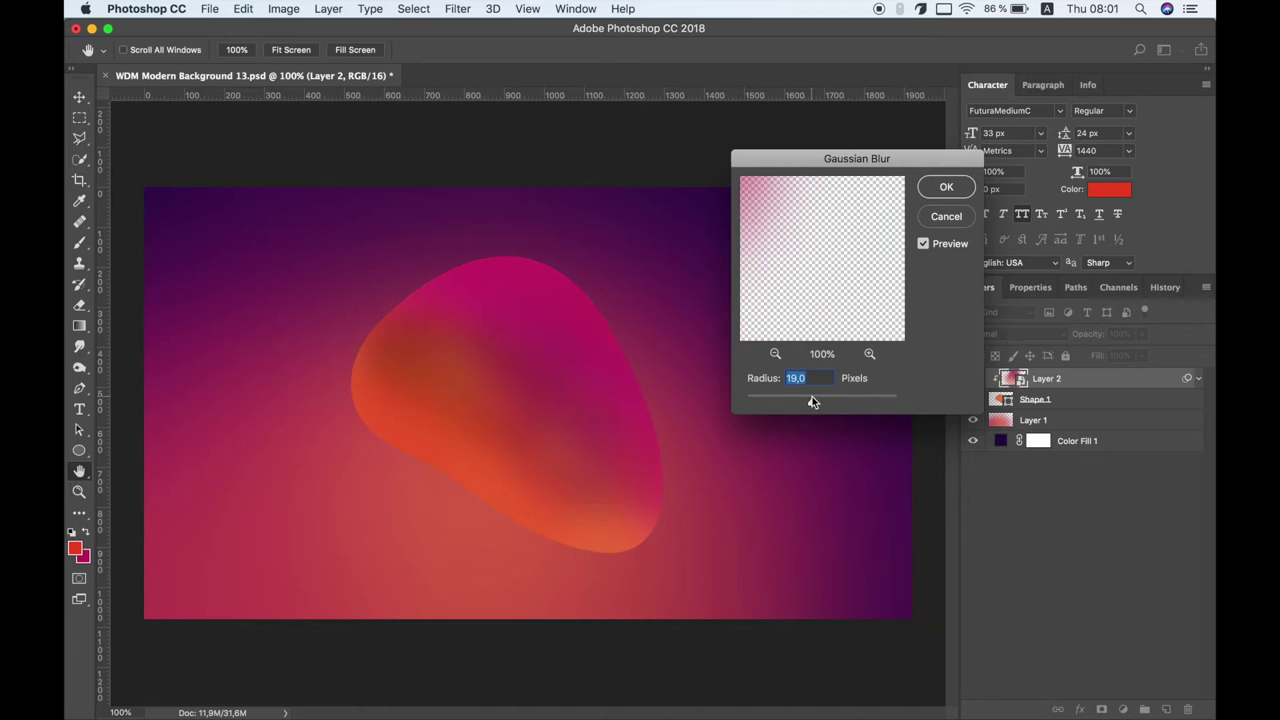
{"action": "left_click_drag", "start_coordinate": [790, 401], "coordinate": [818, 402]}
{"action": "left_click", "coordinate": [962, 193]}
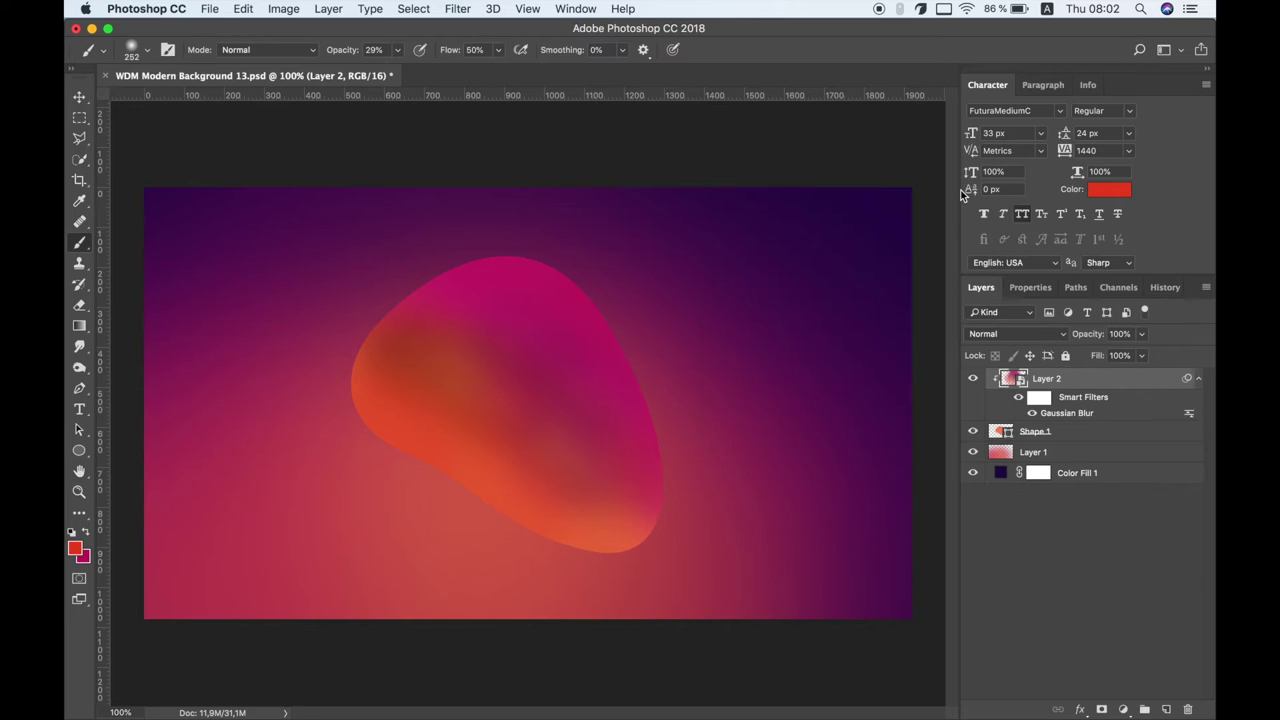
- Add a Spin-method Radial Blur smart filter to Layer 2, then create empty Layer 3 on top
{"action": "left_click", "coordinate": [459, 9]}
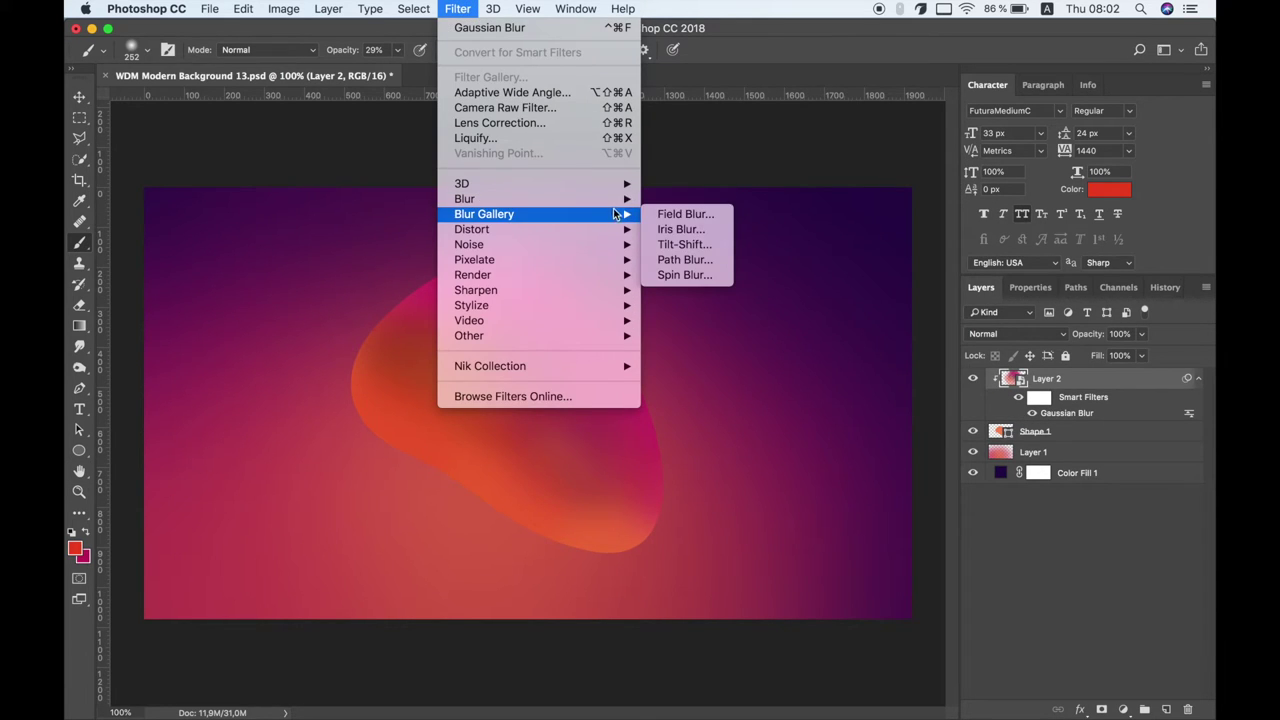
{"action": "mouse_move", "coordinate": [464, 198]}
{"action": "left_click", "coordinate": [688, 305]}
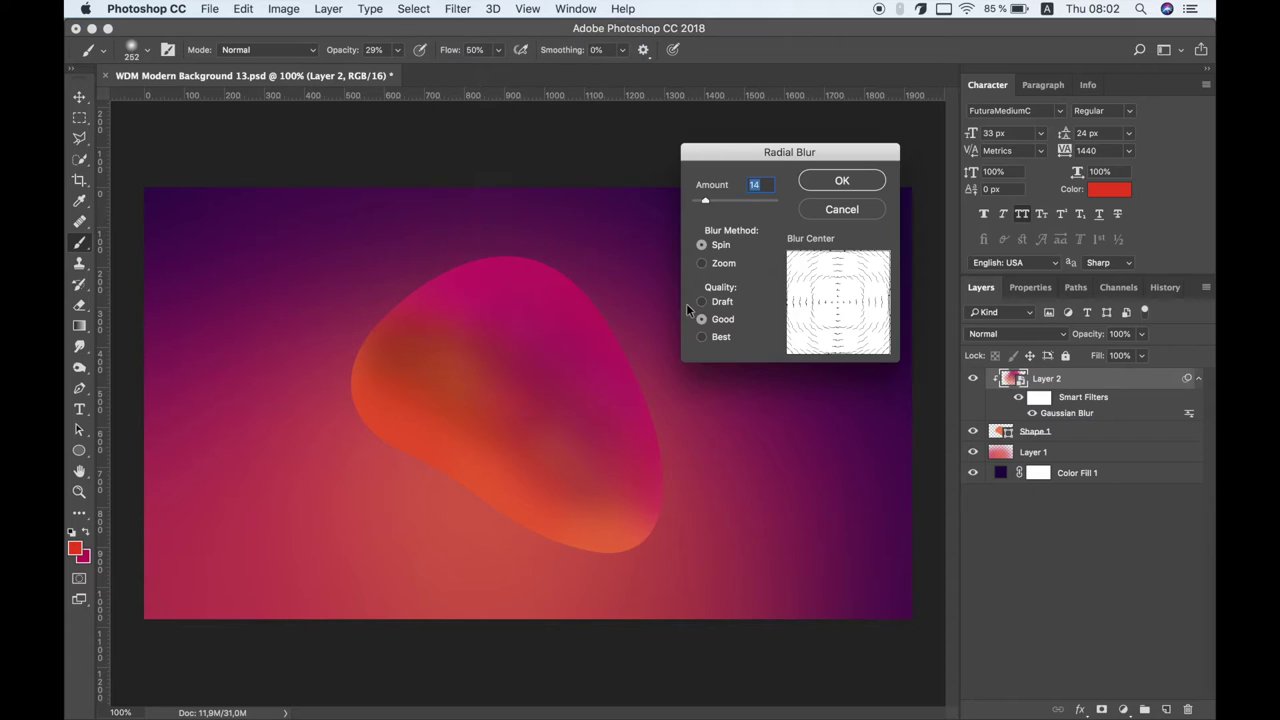
{"action": "left_click", "coordinate": [838, 182]}
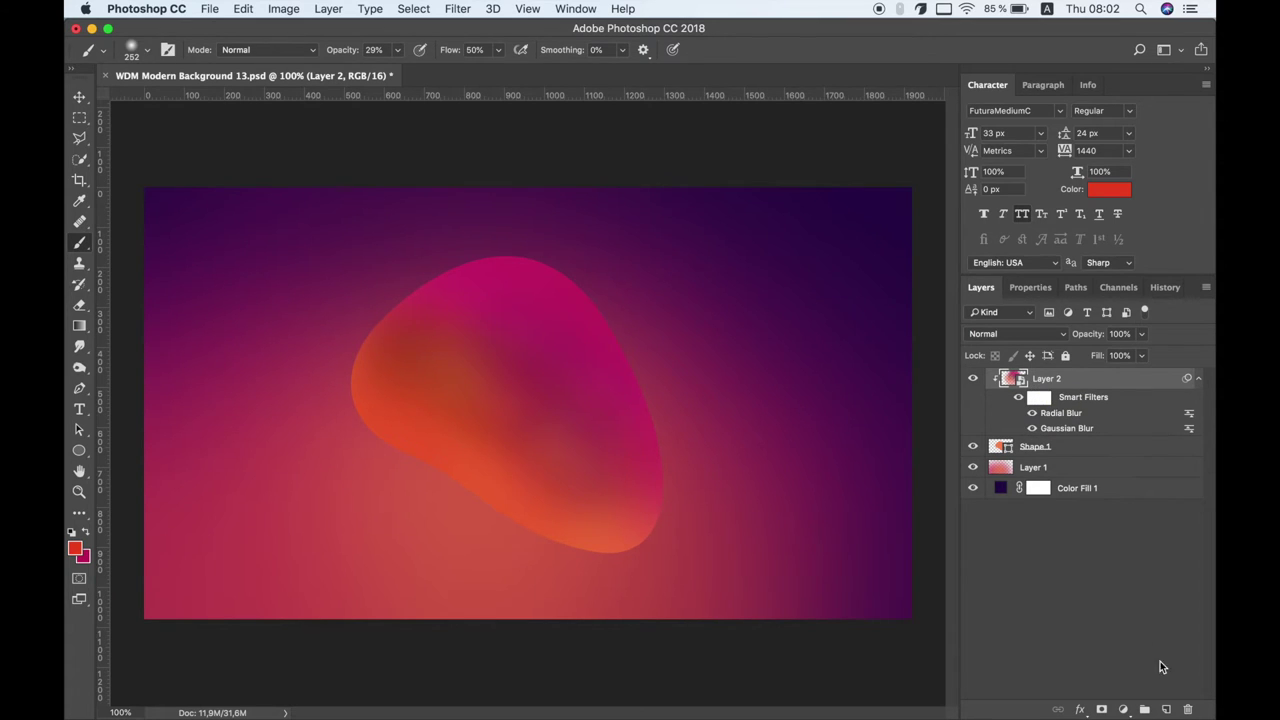
{"action": "left_click", "coordinate": [1167, 709]}
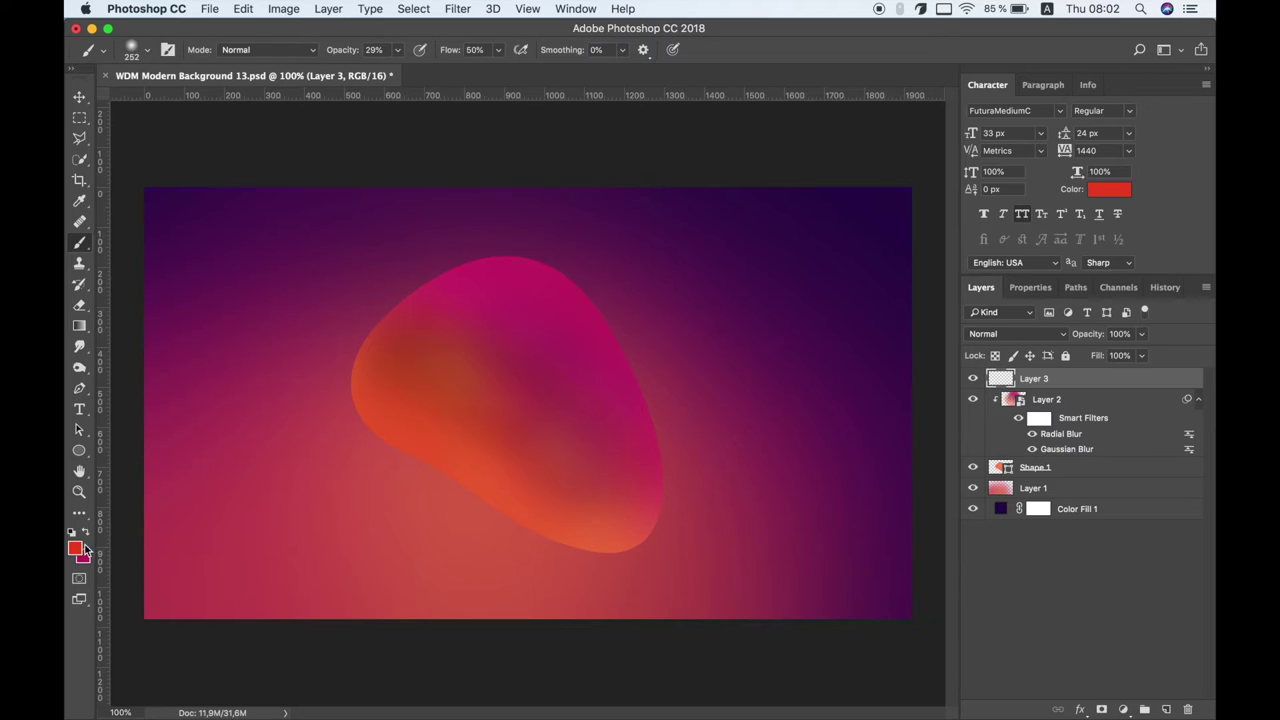
- Set the foreground colour to white and clip Layer 3 to Layer 2
{"action": "left_click", "coordinate": [75, 548]}
{"action": "left_click_drag", "start_coordinate": [630, 275], "coordinate": [600, 243]}
{"action": "left_click", "coordinate": [958, 264]}
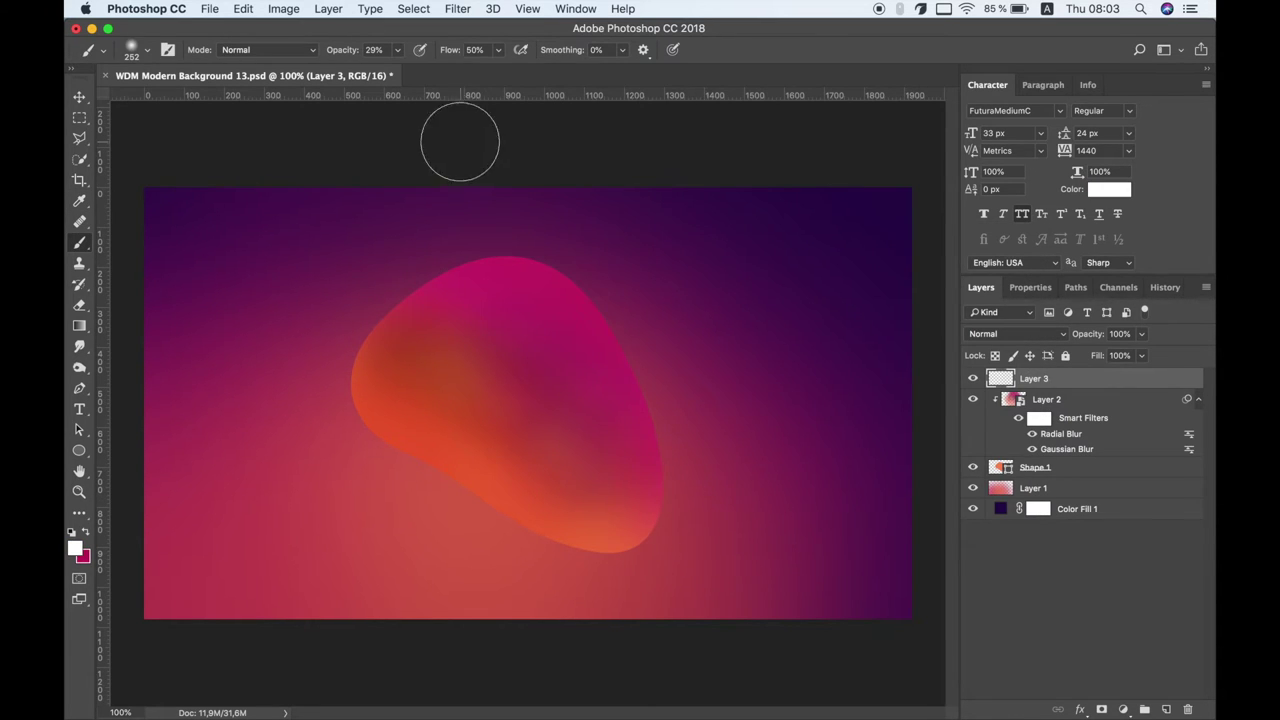
{"action": "mouse_move", "coordinate": [714, 480]}
{"action": "left_mouse_down"}
{"action": "mouse_move", "coordinate": [645, 585]}
{"action": "mouse_move", "coordinate": [655, 582]}
{"action": "left_mouse_up"}
{"action": "key", "text": "ctrl+z"}
{"action": "left_click", "coordinate": [1070, 385], "text": "alt"}
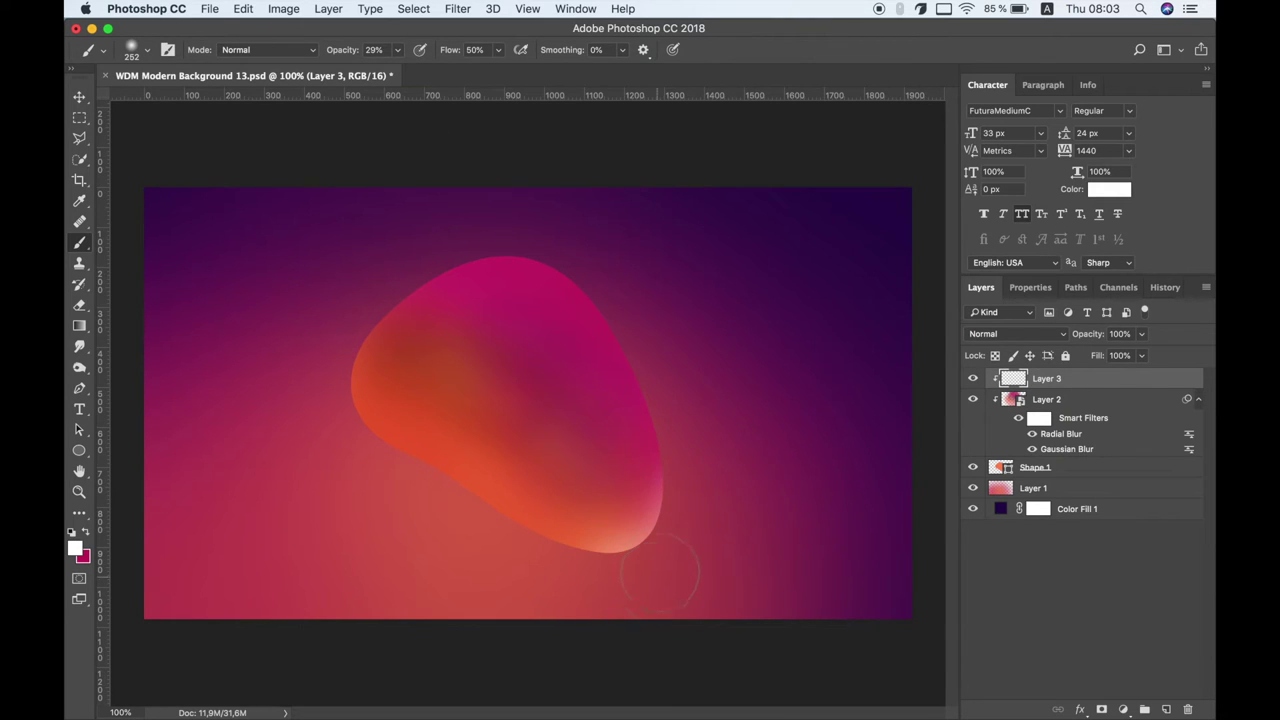
- Paint a white highlight along the blob's top edge at 100% brush opacity
{"action": "left_click_drag", "start_coordinate": [397, 50], "coordinate": [458, 70]}
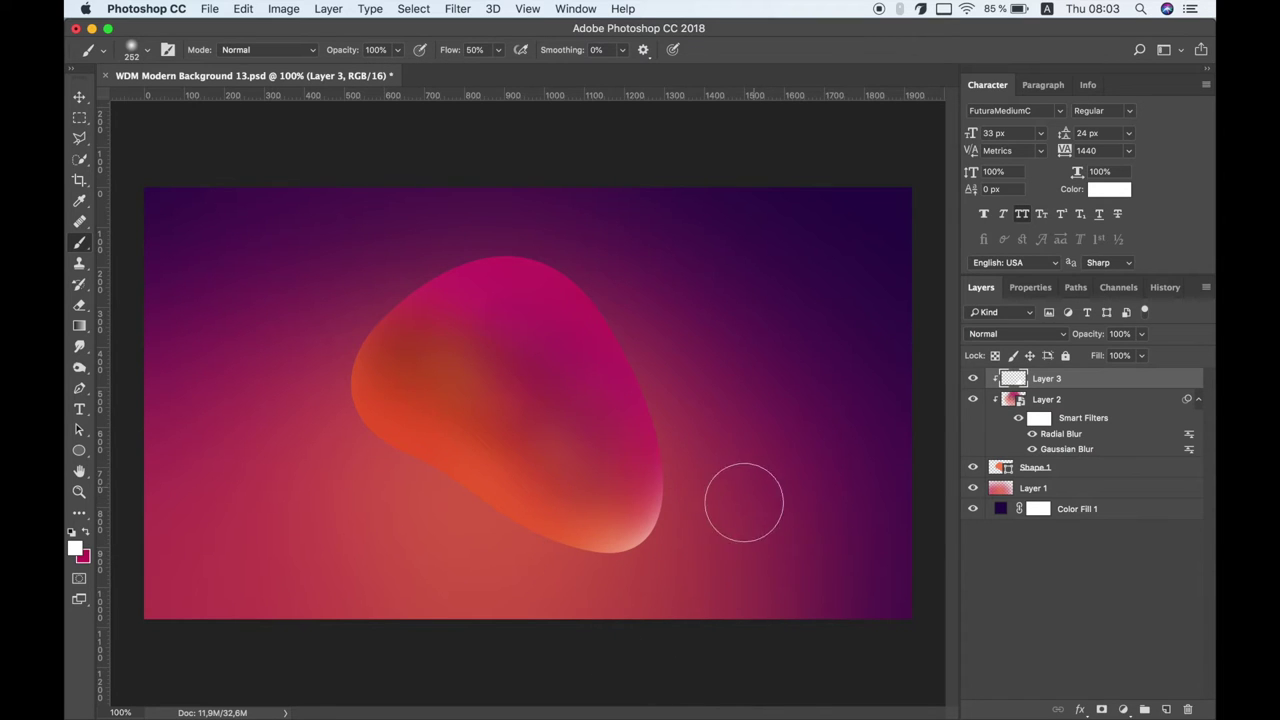
{"action": "left_click_drag", "start_coordinate": [603, 231], "coordinate": [464, 183]}
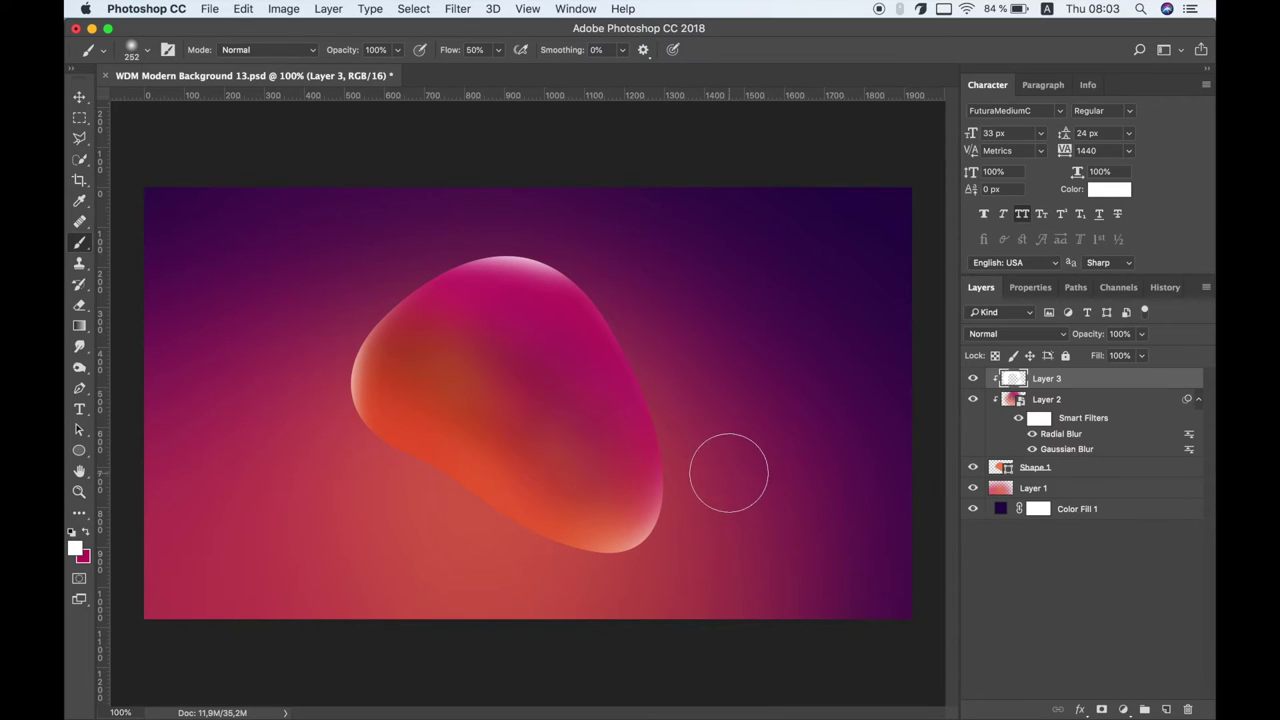
{"action": "key", "text": "bracketright"}
{"action": "key", "text": "bracketright"}
{"action": "key", "text": "bracketright"}
{"action": "key", "text": "bracketleft"}
{"action": "key", "text": "bracketleft"}
{"action": "key", "text": "bracketleft"}
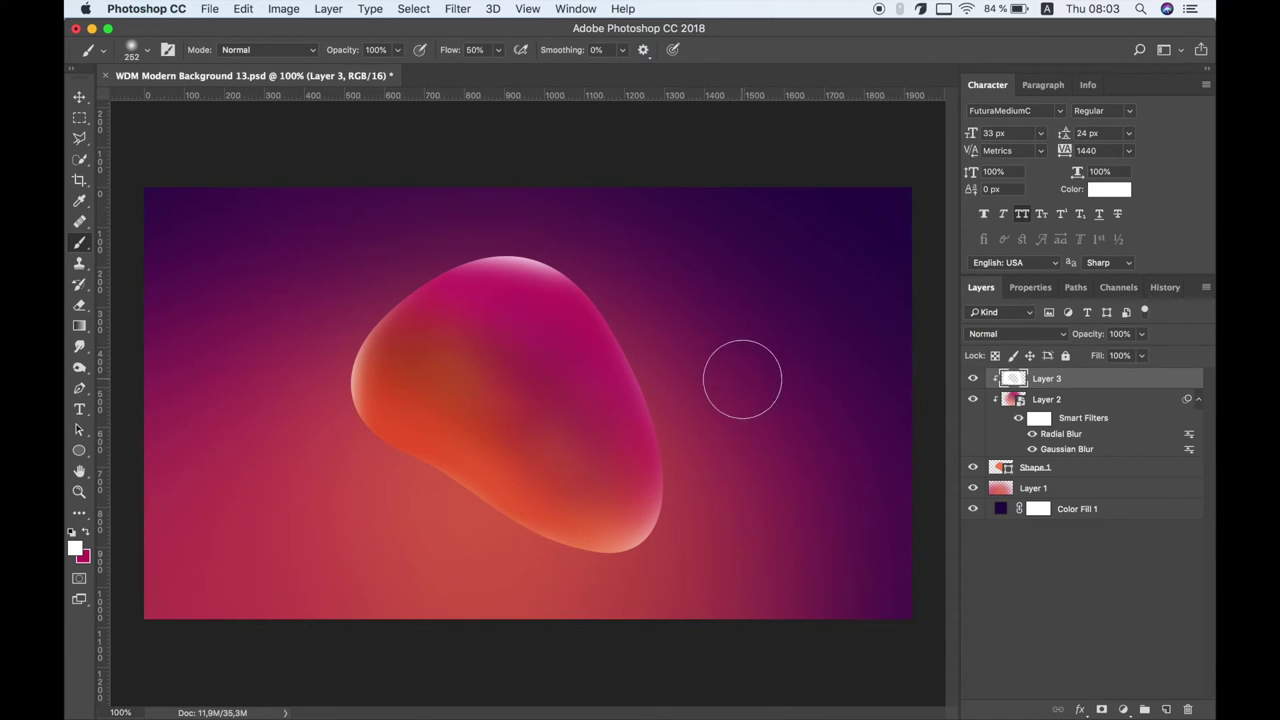
- Raise the brush hardness to 70% and dab white onto the blob
{"action": "right_click", "coordinate": [742, 379]}
{"action": "left_click_drag", "start_coordinate": [866, 452], "coordinate": [897, 452]}
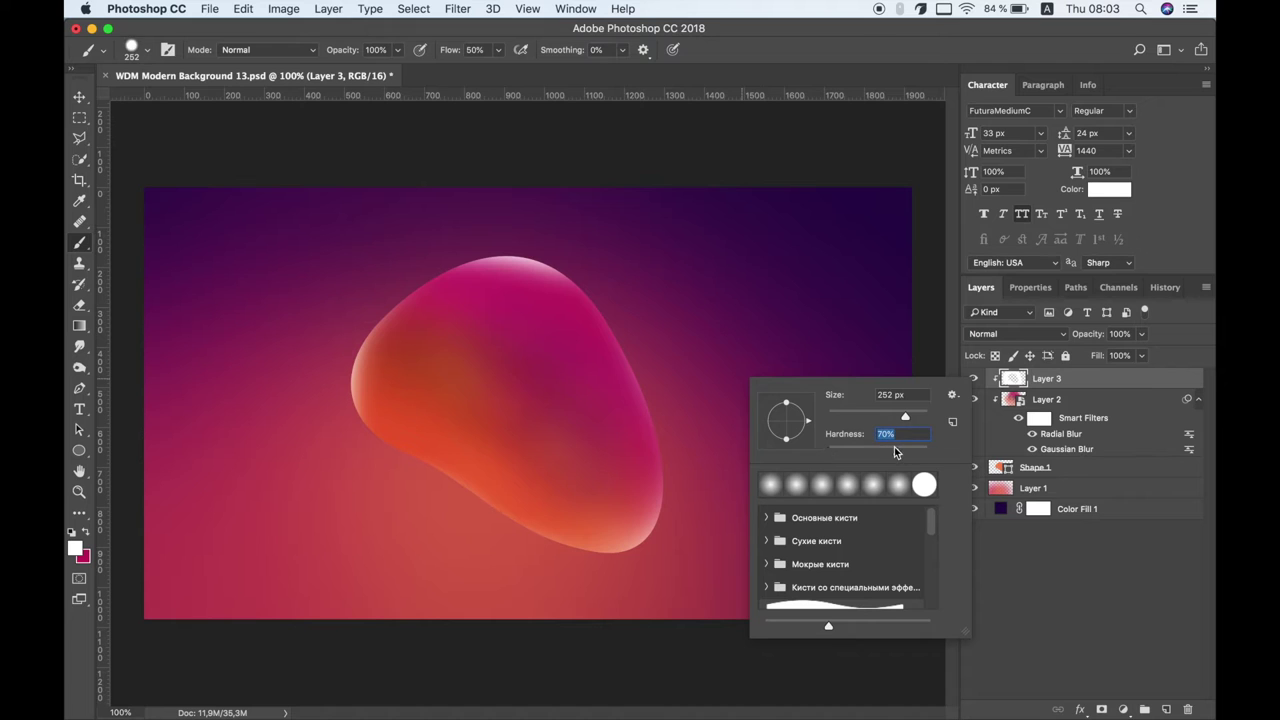
{"action": "left_click", "coordinate": [1055, 388]}
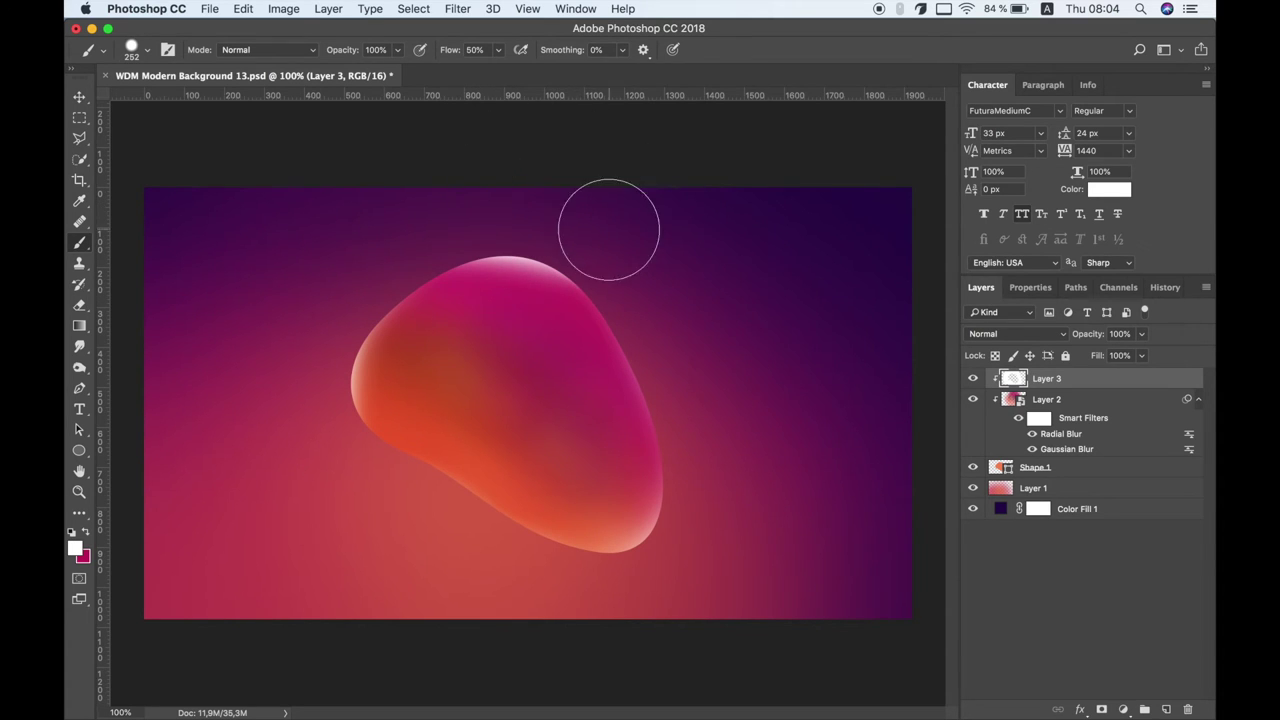
{"action": "left_click", "coordinate": [478, 175]}
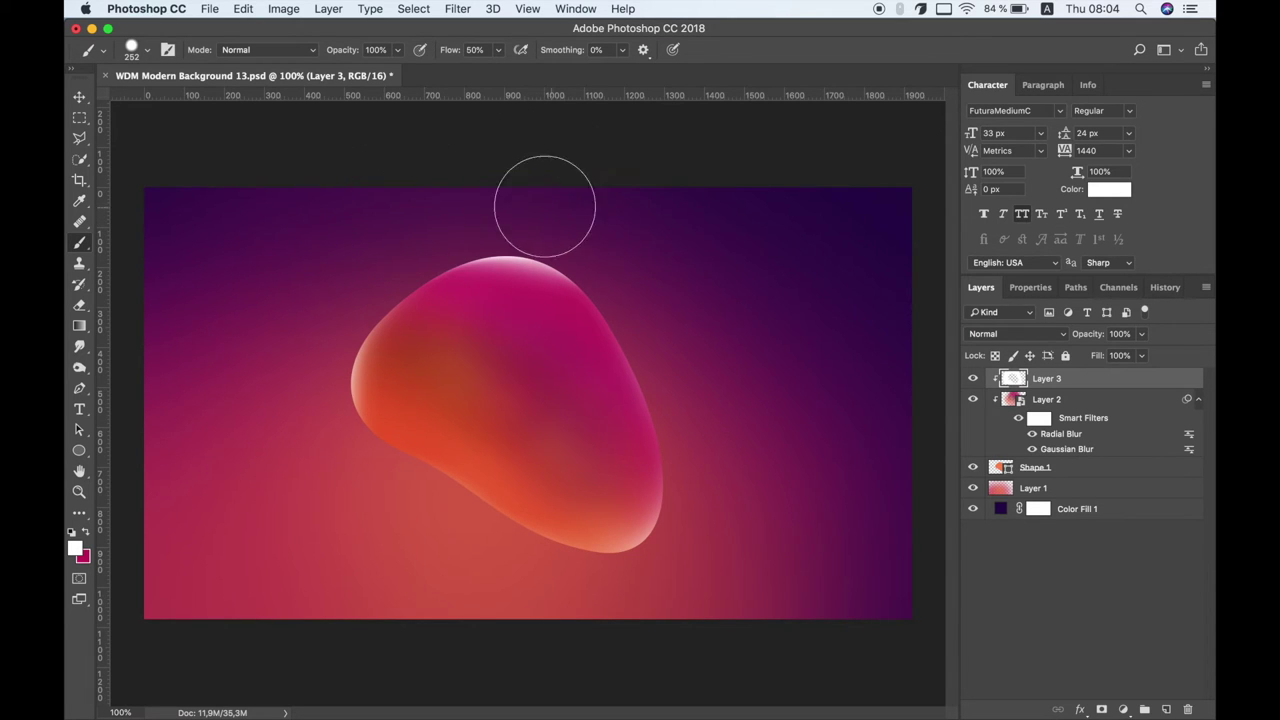
{"action": "left_click", "coordinate": [706, 575]}
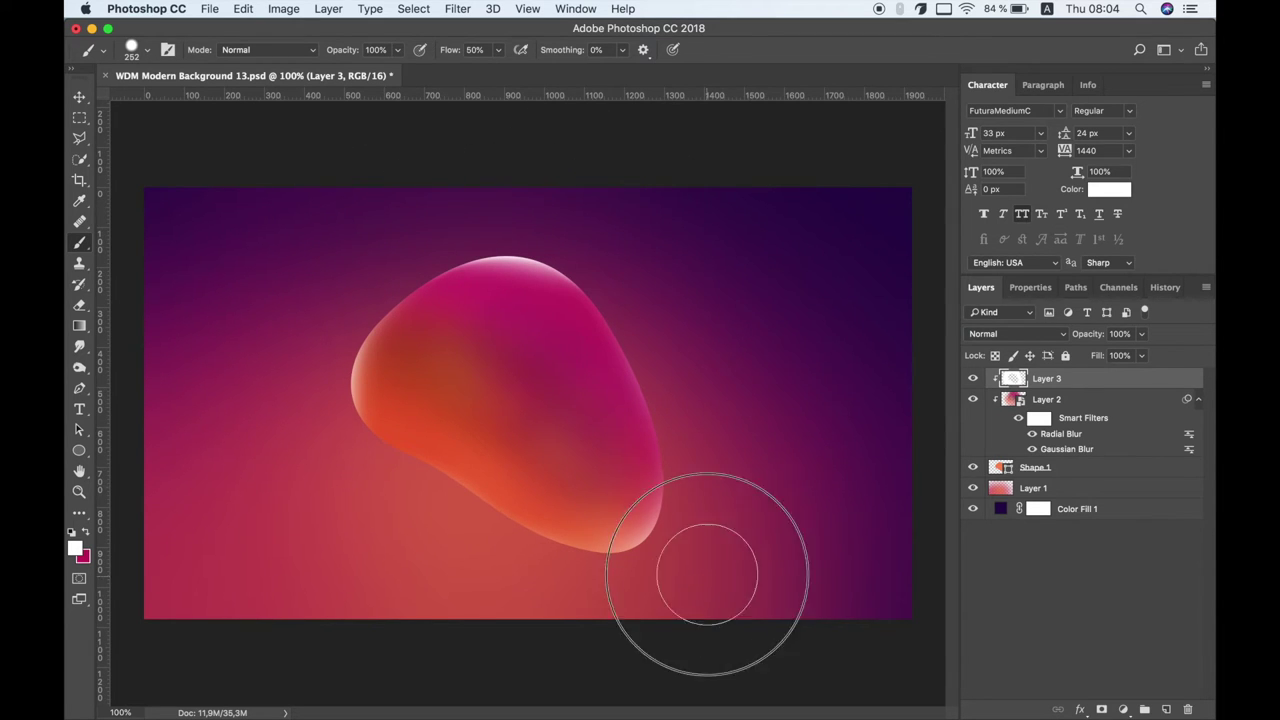
{"action": "left_click", "coordinate": [723, 543]}
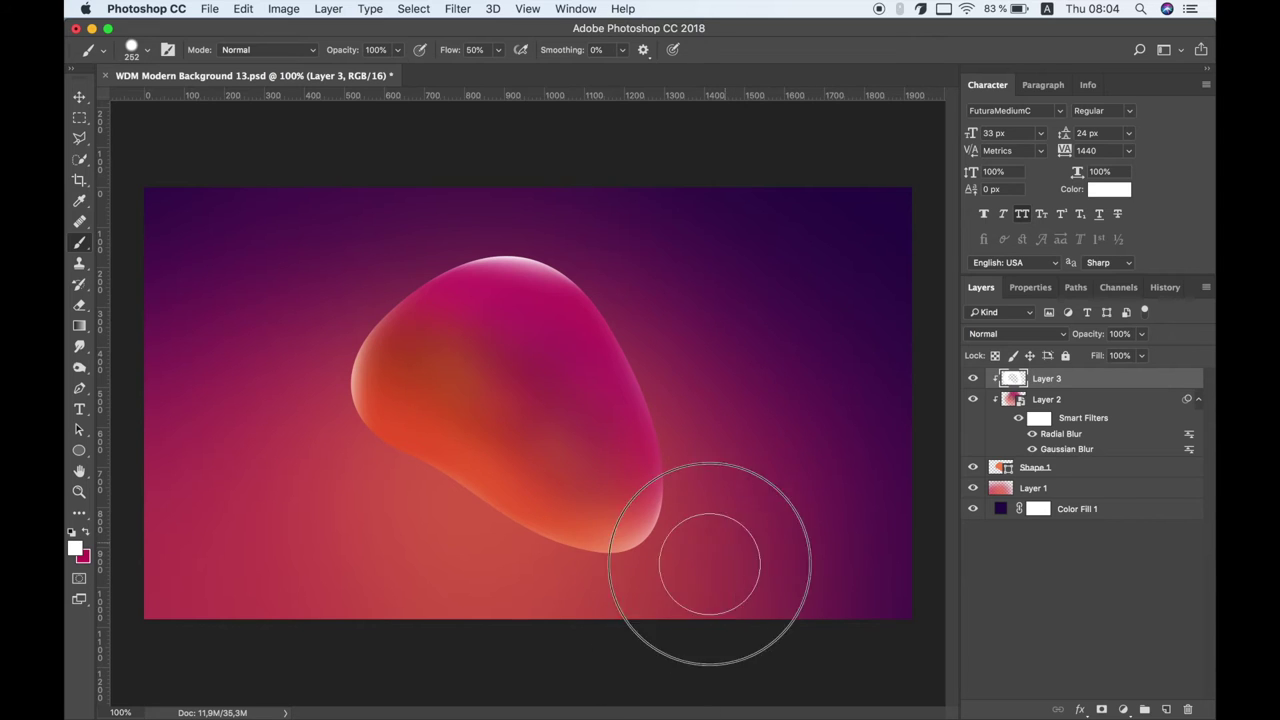
- Paint faint white highlights along the blob's lower and left edges
{"action": "mouse_move", "coordinate": [614, 618]}
{"action": "left_mouse_down"}
{"action": "mouse_move", "coordinate": [693, 574]}
{"action": "mouse_move", "coordinate": [533, 597]}
{"action": "left_mouse_up"}
{"action": "left_click_drag", "start_coordinate": [307, 485], "coordinate": [286, 443]}
{"action": "left_click", "coordinate": [304, 324]}
{"action": "mouse_move", "coordinate": [304, 324]}
{"action": "left_mouse_down"}
{"action": "mouse_move", "coordinate": [320, 447]}
{"action": "mouse_move", "coordinate": [300, 423]}
{"action": "mouse_move", "coordinate": [306, 323]}
{"action": "mouse_move", "coordinate": [291, 443]}
{"action": "mouse_move", "coordinate": [338, 472]}
{"action": "mouse_move", "coordinate": [320, 486]}
{"action": "mouse_move", "coordinate": [368, 497]}
{"action": "left_mouse_up"}
{"action": "left_click", "coordinate": [322, 305]}
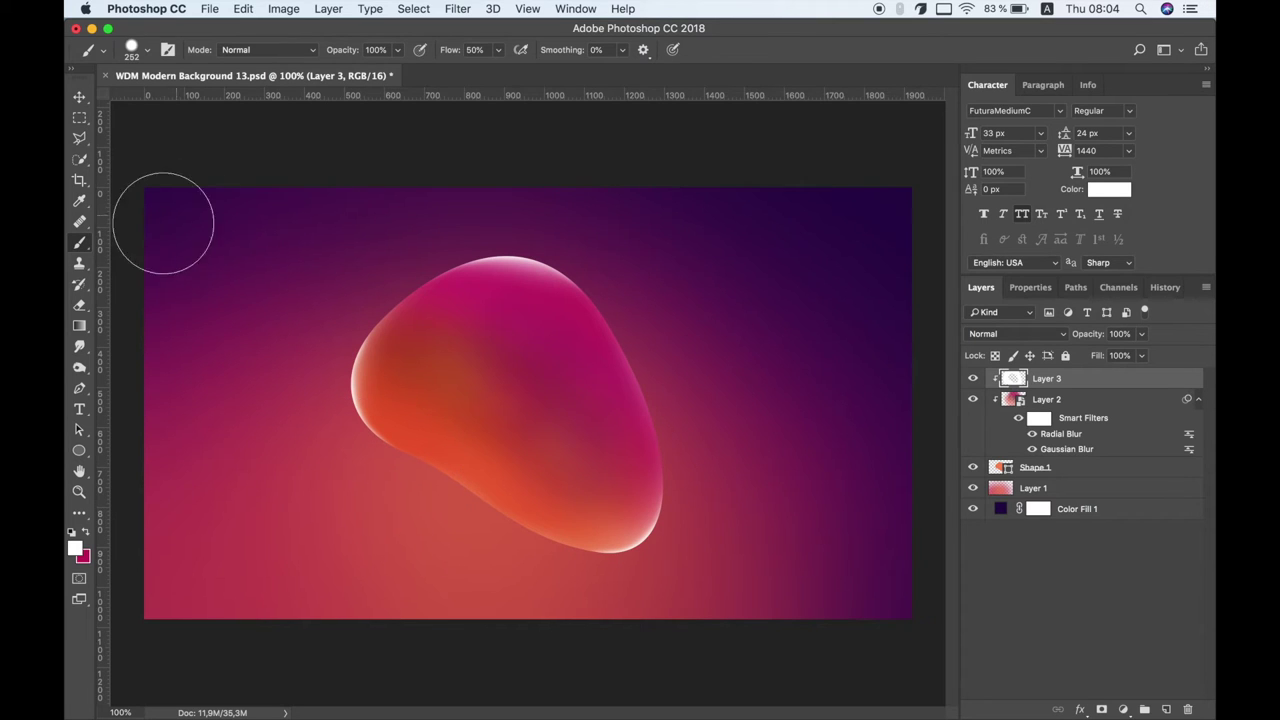
- Switch to a fully soft 31% opacity brush and brighten the lower-right edge
{"action": "left_click", "coordinate": [397, 49]}
{"action": "left_click_drag", "start_coordinate": [345, 73], "coordinate": [347, 73]}
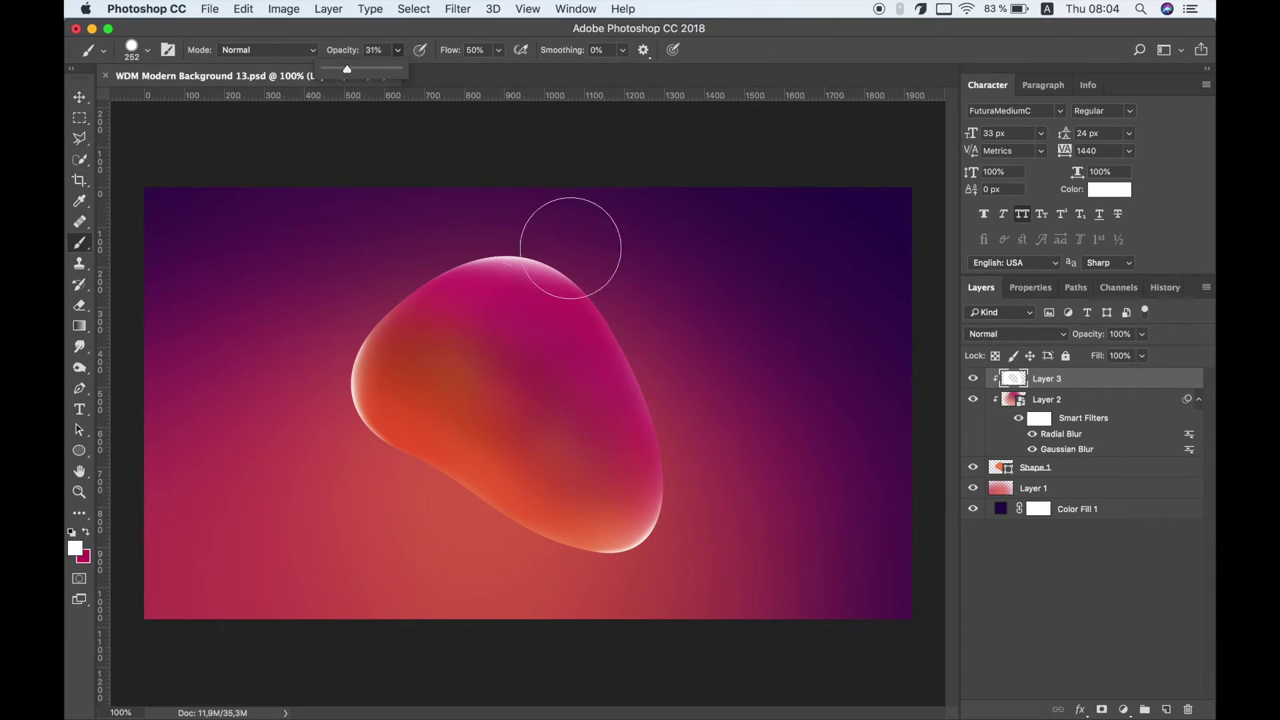
{"action": "right_click", "coordinate": [608, 274]}
{"action": "left_click_drag", "start_coordinate": [753, 345], "coordinate": [626, 376]}
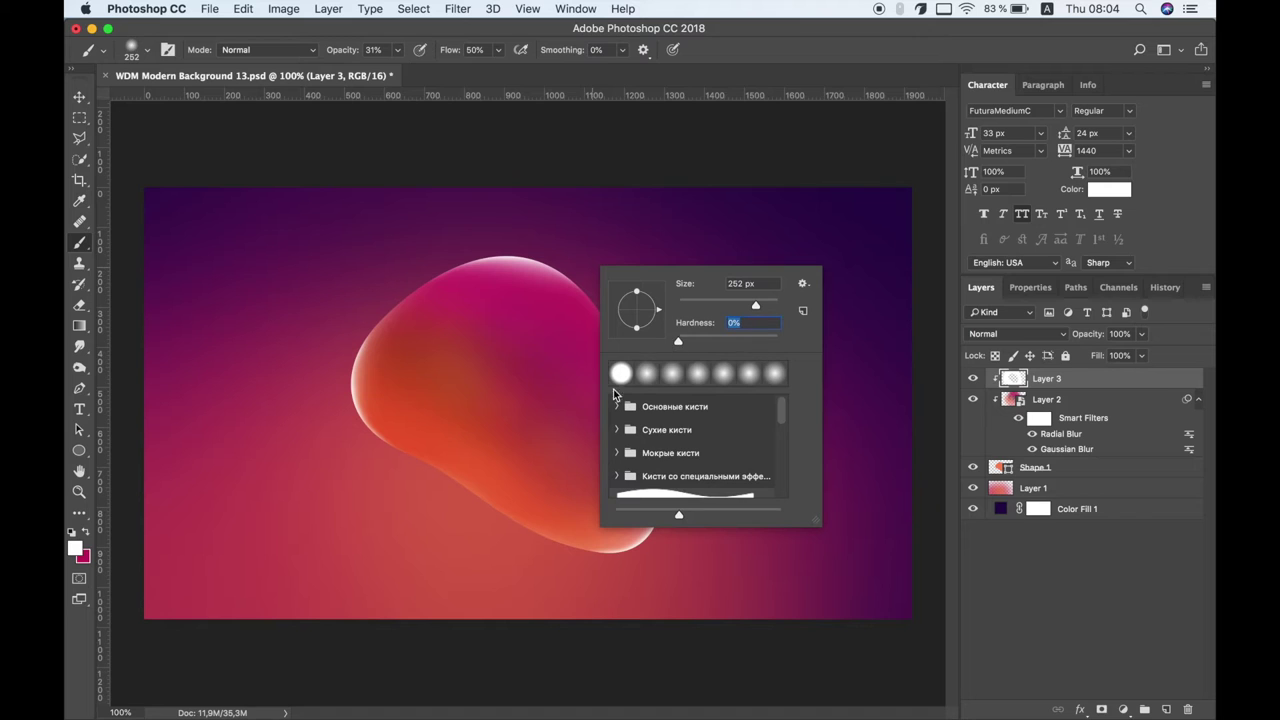
{"action": "key", "text": "Return"}
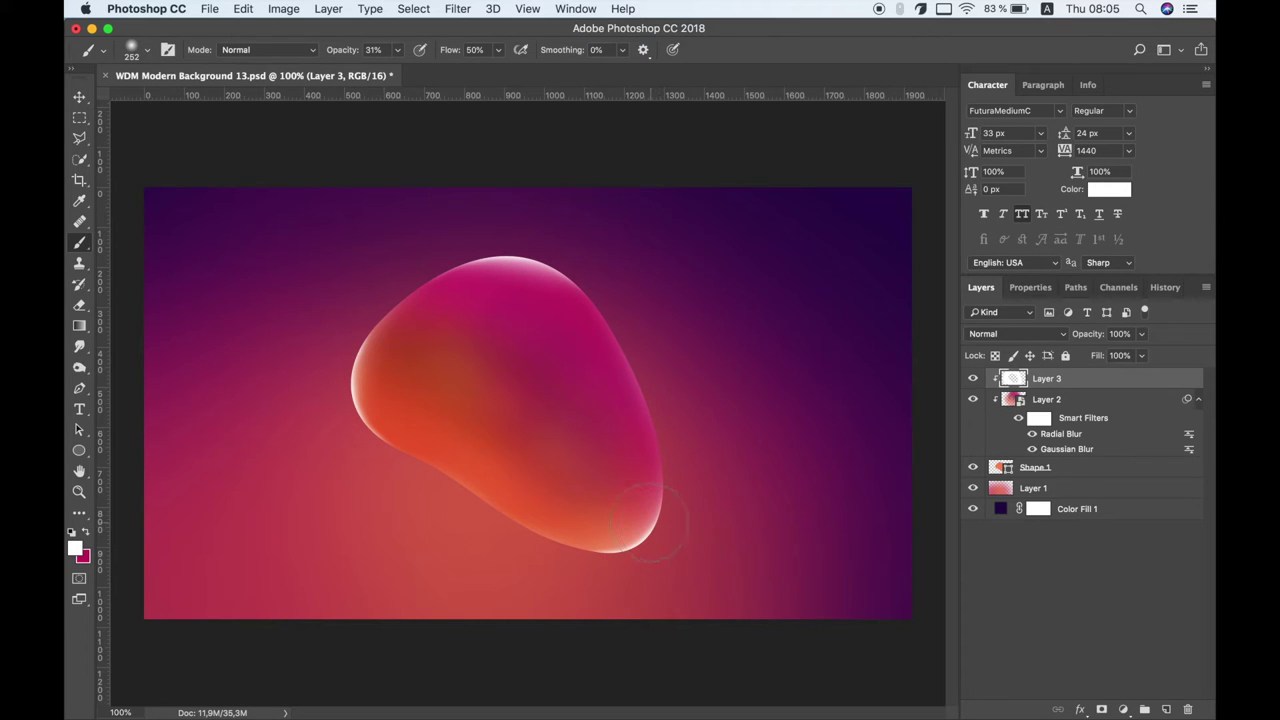
{"action": "type", "text": "14"}
{"action": "left_click", "coordinate": [629, 514]}
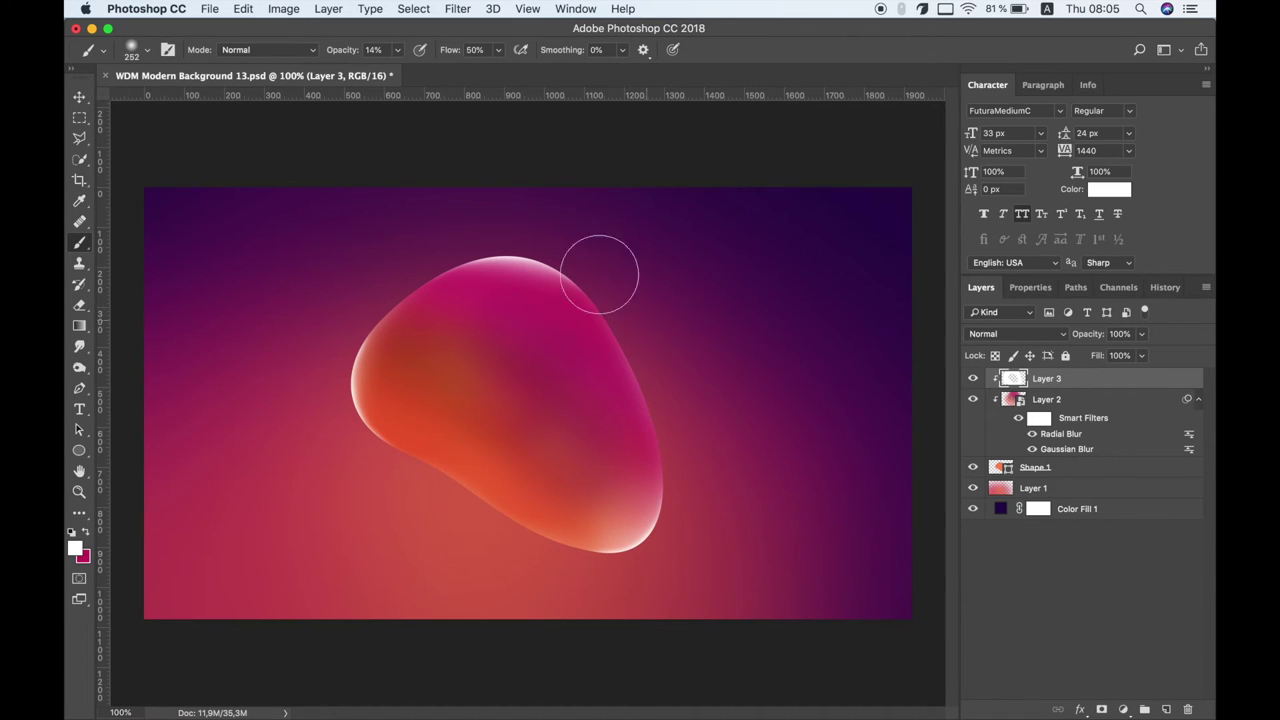
- Enlarge the brush to 428 px, highlight the right edge, and also select Layer 2
{"action": "right_click", "coordinate": [672, 320]}
{"action": "left_click_drag", "start_coordinate": [831, 360], "coordinate": [846, 364]}
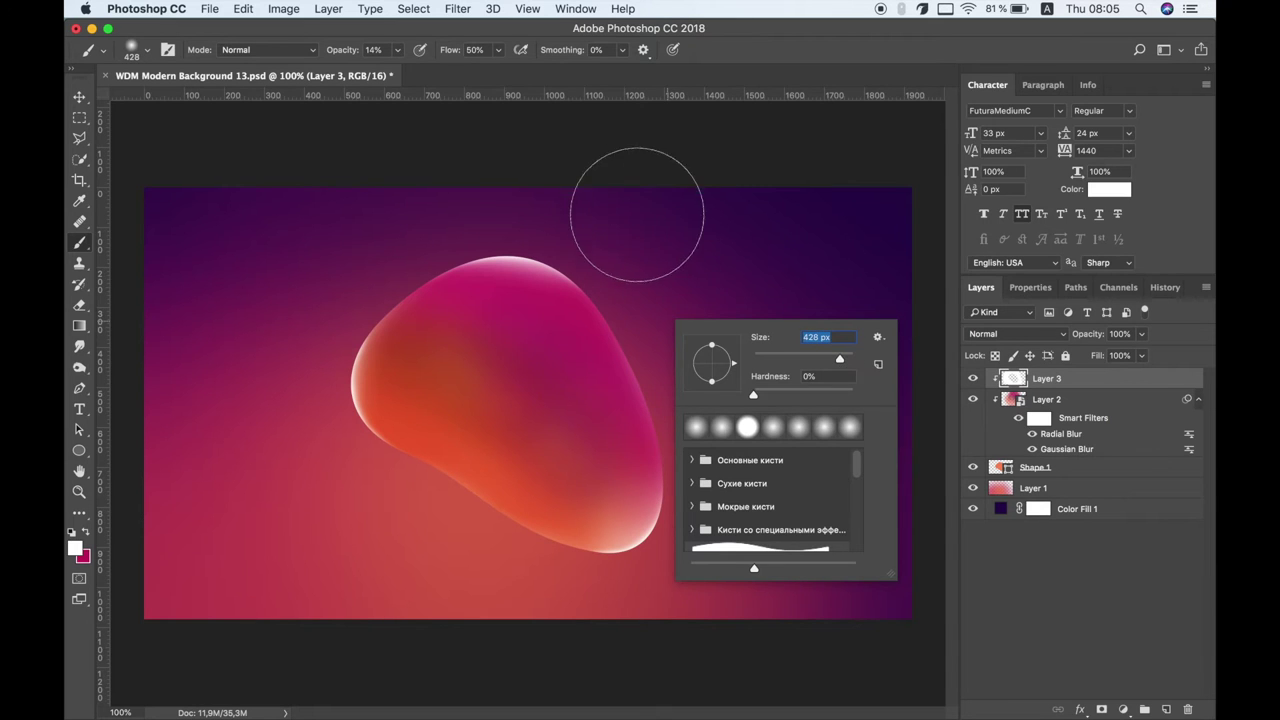
{"action": "key", "text": "Return"}
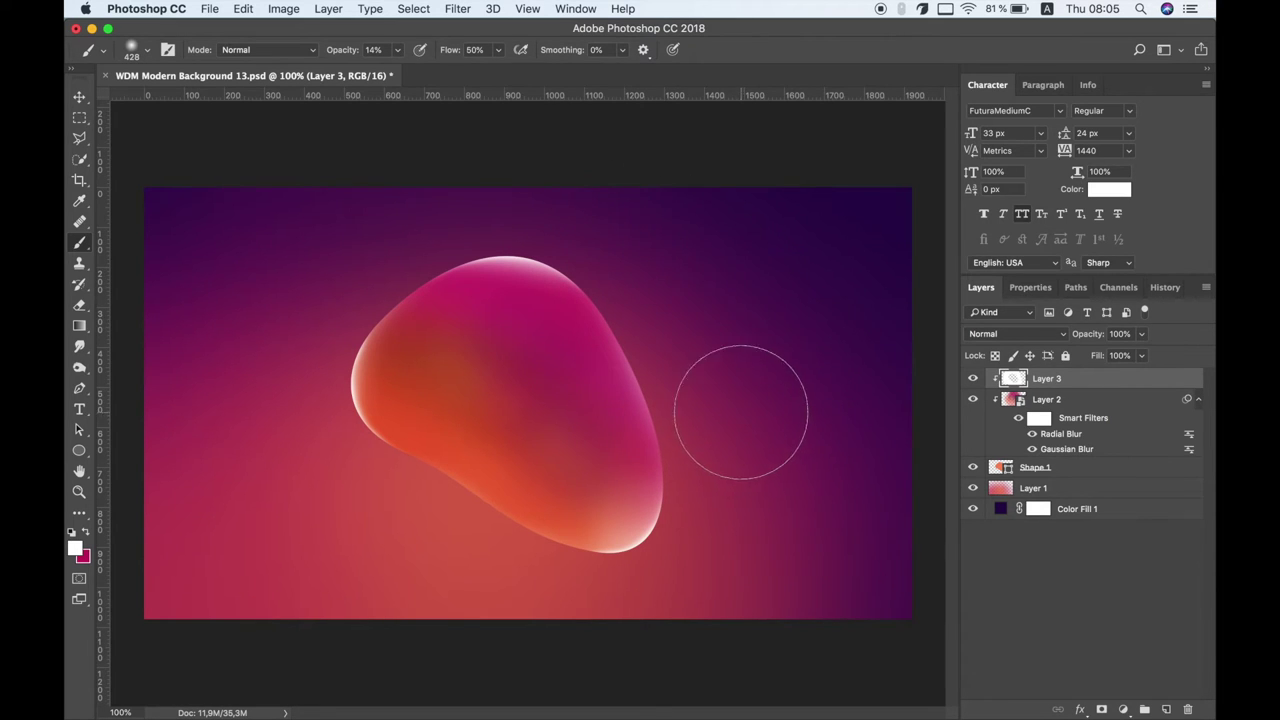
{"action": "left_click_drag", "start_coordinate": [737, 480], "coordinate": [737, 463]}
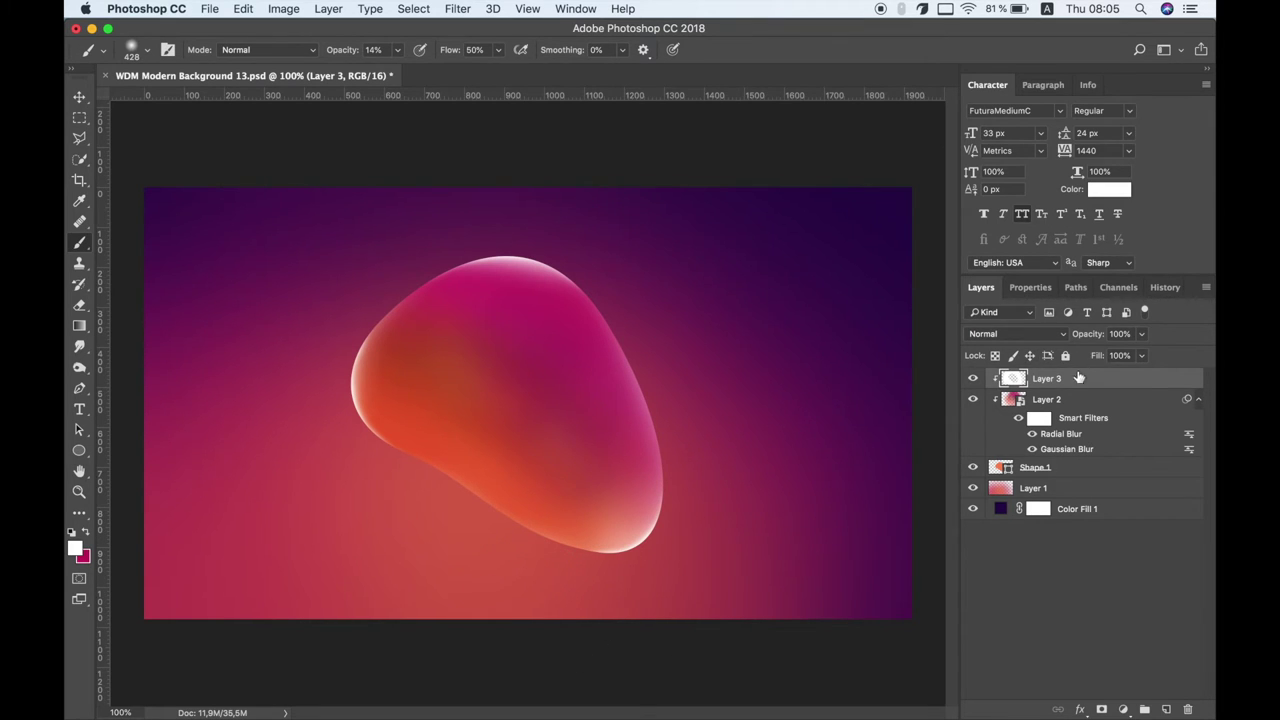
{"action": "left_click", "coordinate": [1067, 401], "text": "shift"}
- Merge Layer 2 and Layer 3 and convert the result to a smart object
{"action": "right_click", "coordinate": [1062, 397]}
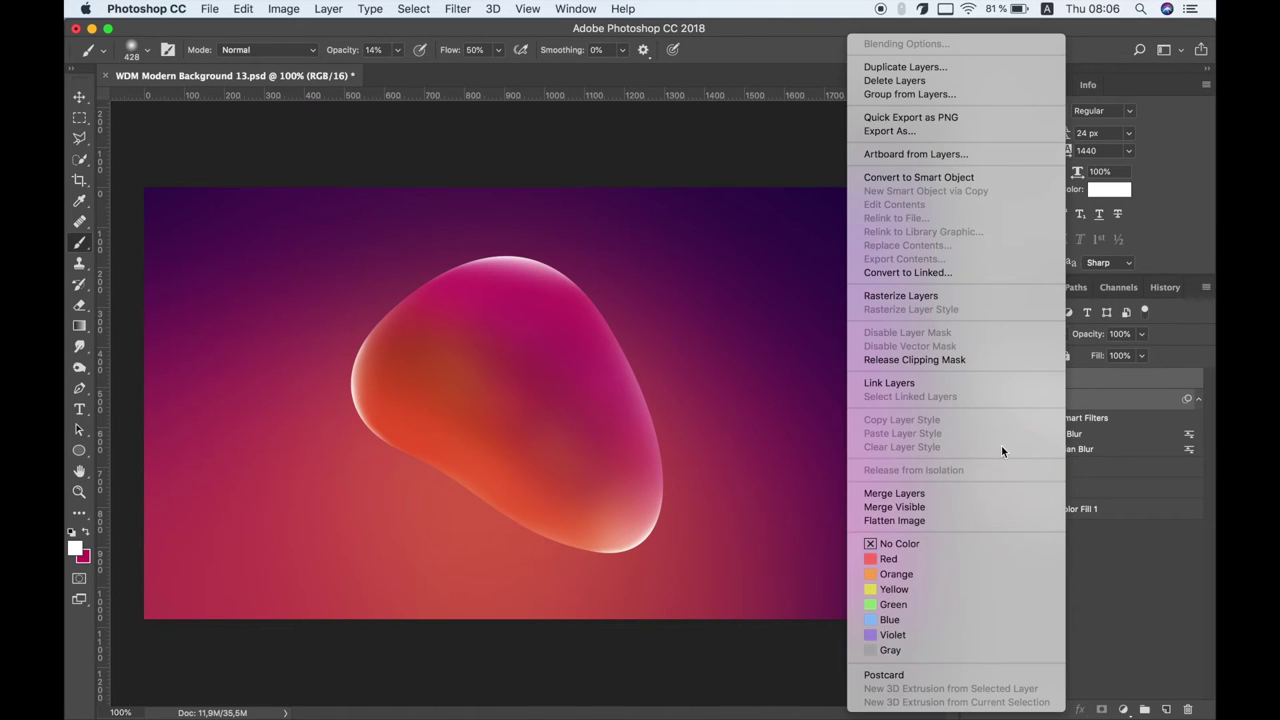
{"action": "left_click", "coordinate": [980, 496]}
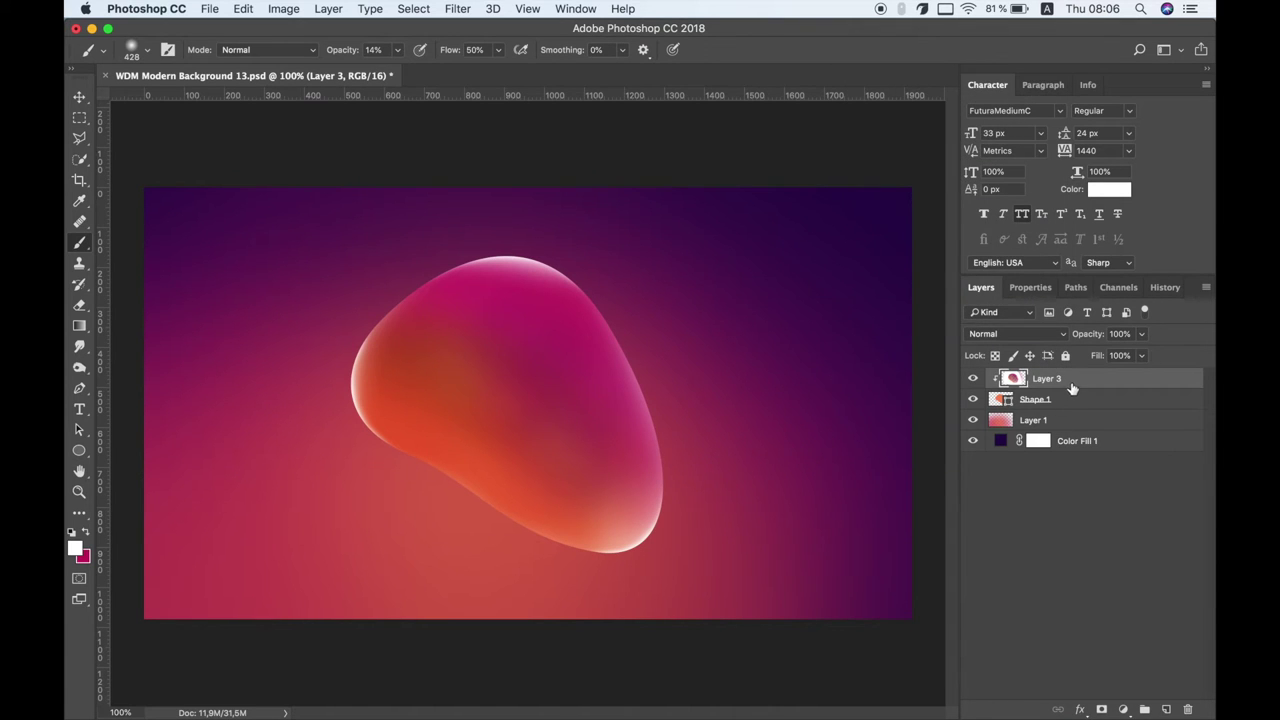
{"action": "right_click", "coordinate": [1072, 388]}
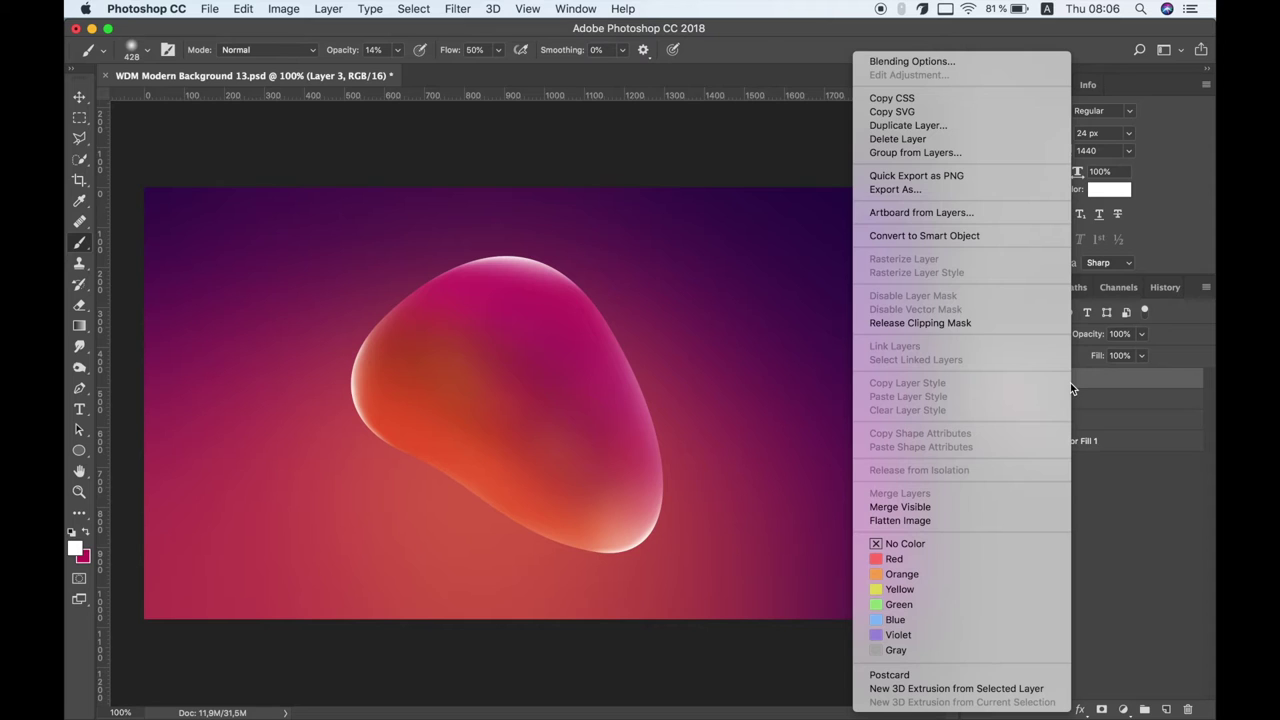
{"action": "left_click", "coordinate": [985, 236]}
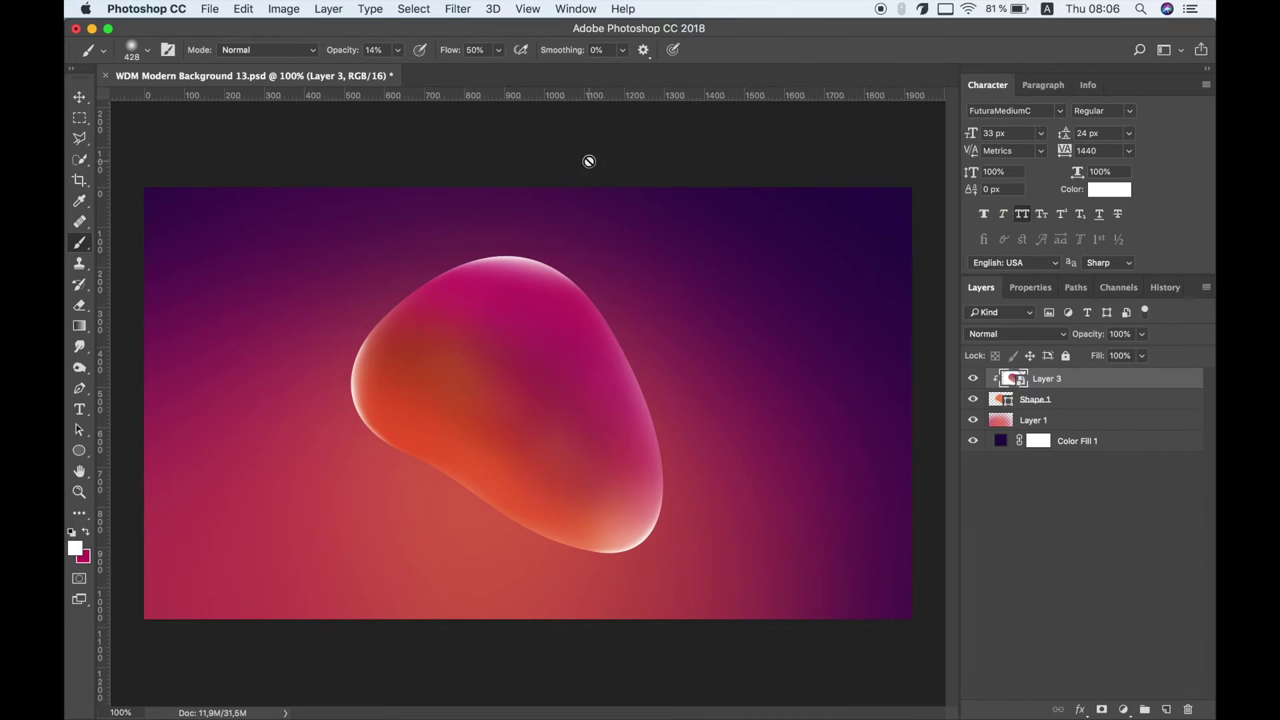
- Apply a Gaussian Blur of about 3.6 px, then select Shape 1 with Layer 3
{"action": "left_click", "coordinate": [449, 12]}
{"action": "mouse_move", "coordinate": [538, 199]}
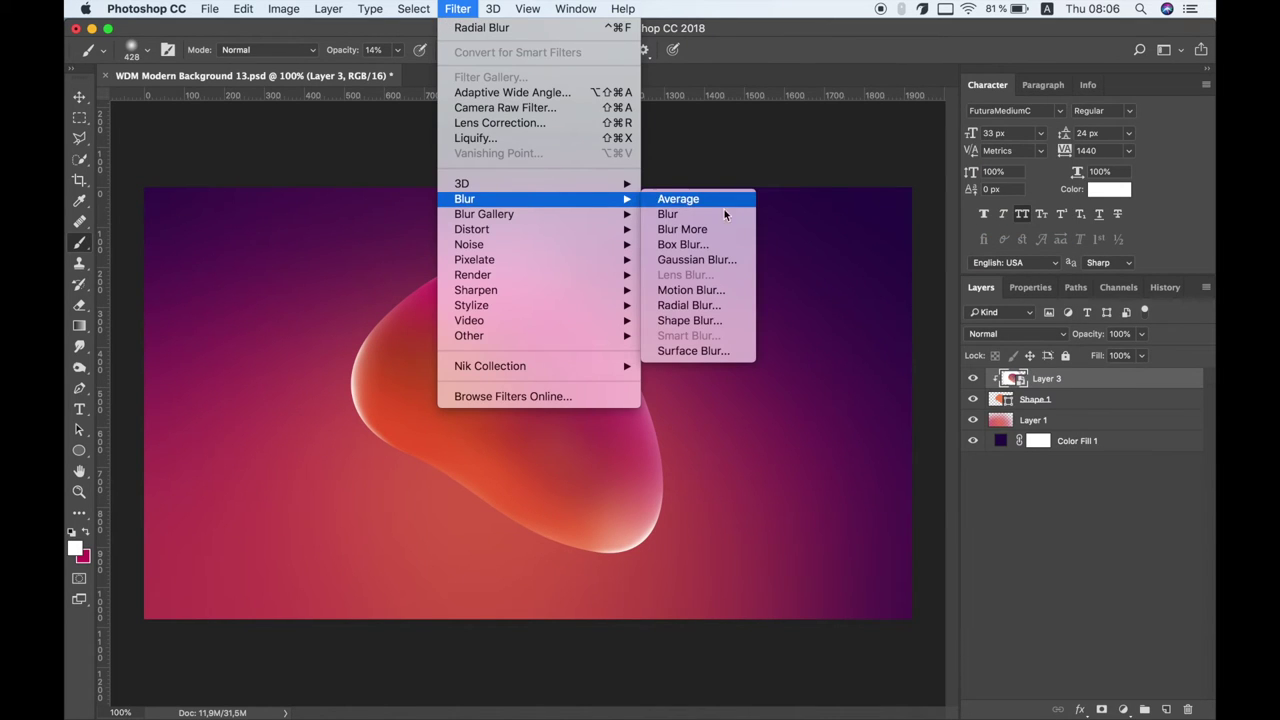
{"action": "left_click", "coordinate": [700, 259]}
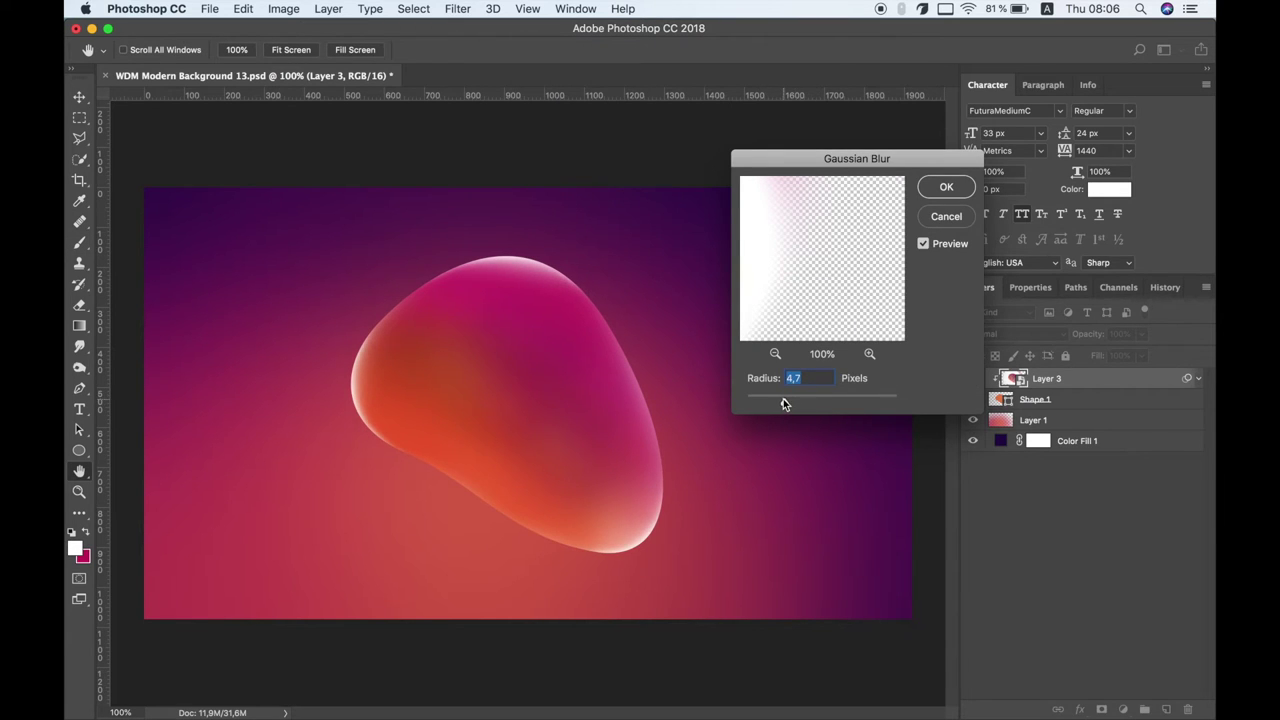
{"action": "left_click_drag", "start_coordinate": [778, 403], "coordinate": [776, 403]}
{"action": "left_click", "coordinate": [946, 189]}
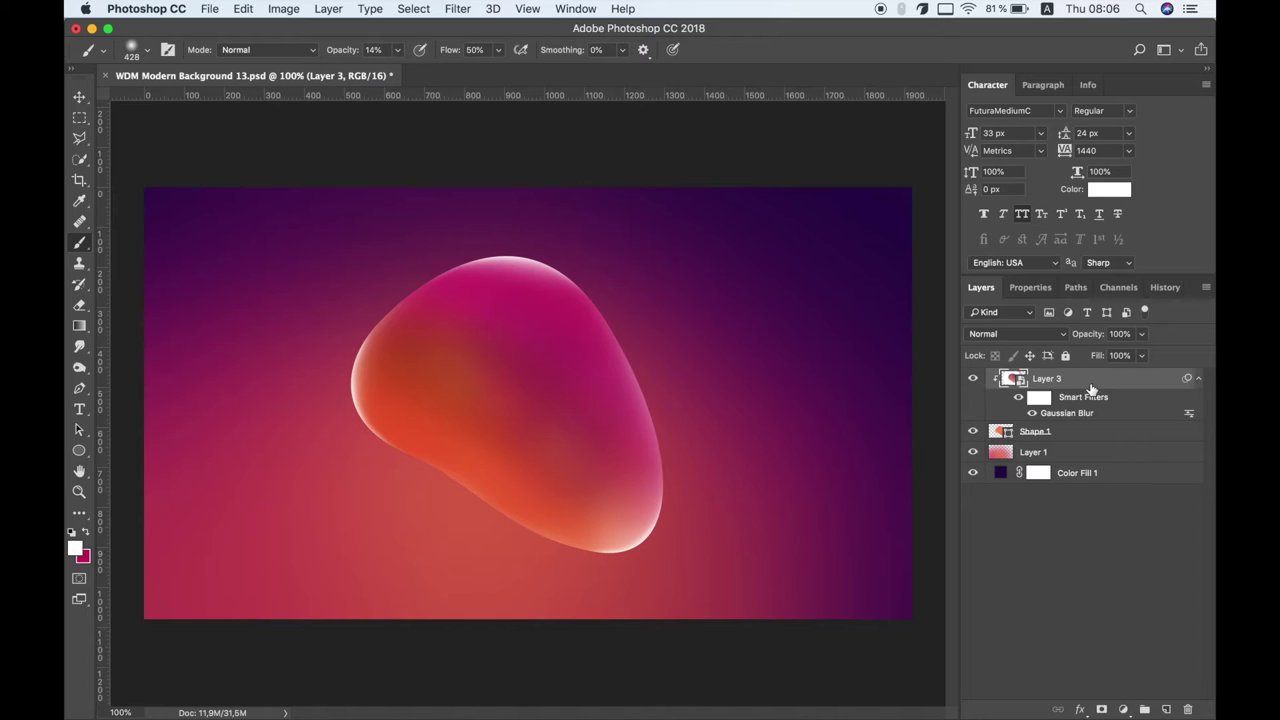
{"action": "left_click", "coordinate": [1081, 432]}
{"action": "left_click", "coordinate": [1078, 380], "text": "shift"}
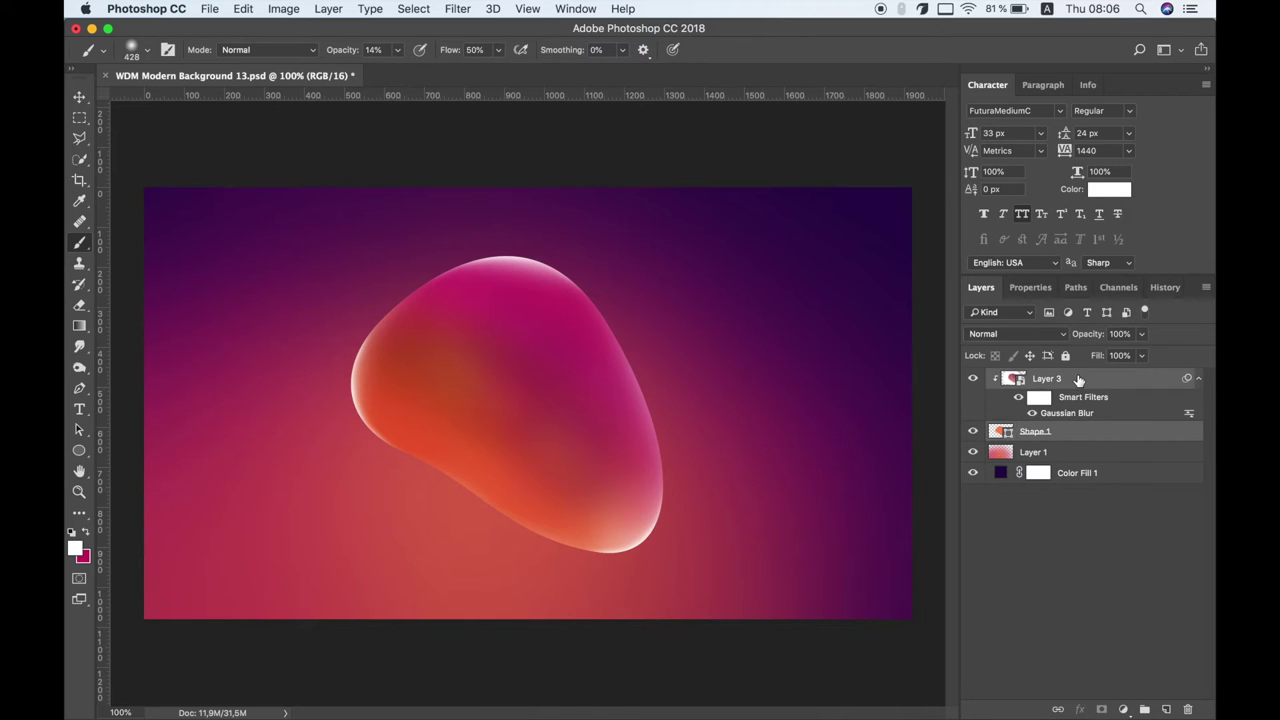
- Rasterize Shape 1 and Layer 3, merge them, and convert the result to a smart object
{"action": "right_click", "coordinate": [1076, 379]}
{"action": "left_click", "coordinate": [997, 298]}
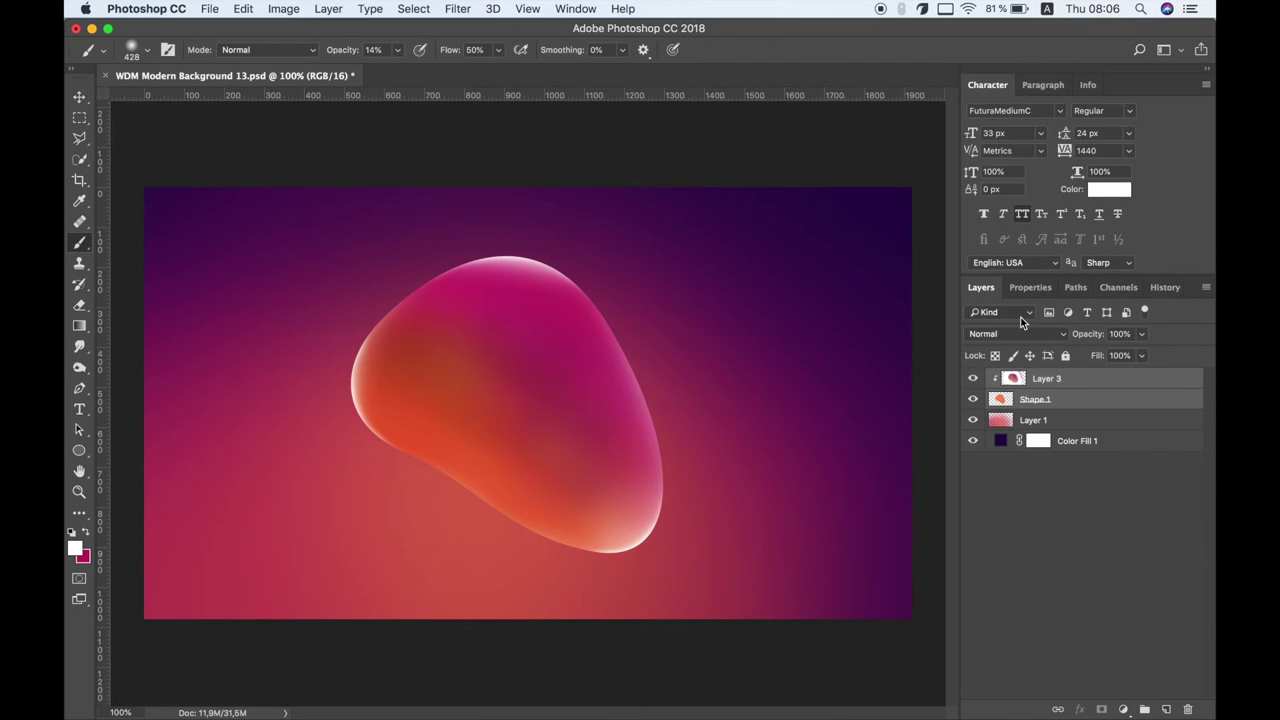
{"action": "right_click", "coordinate": [1079, 398]}
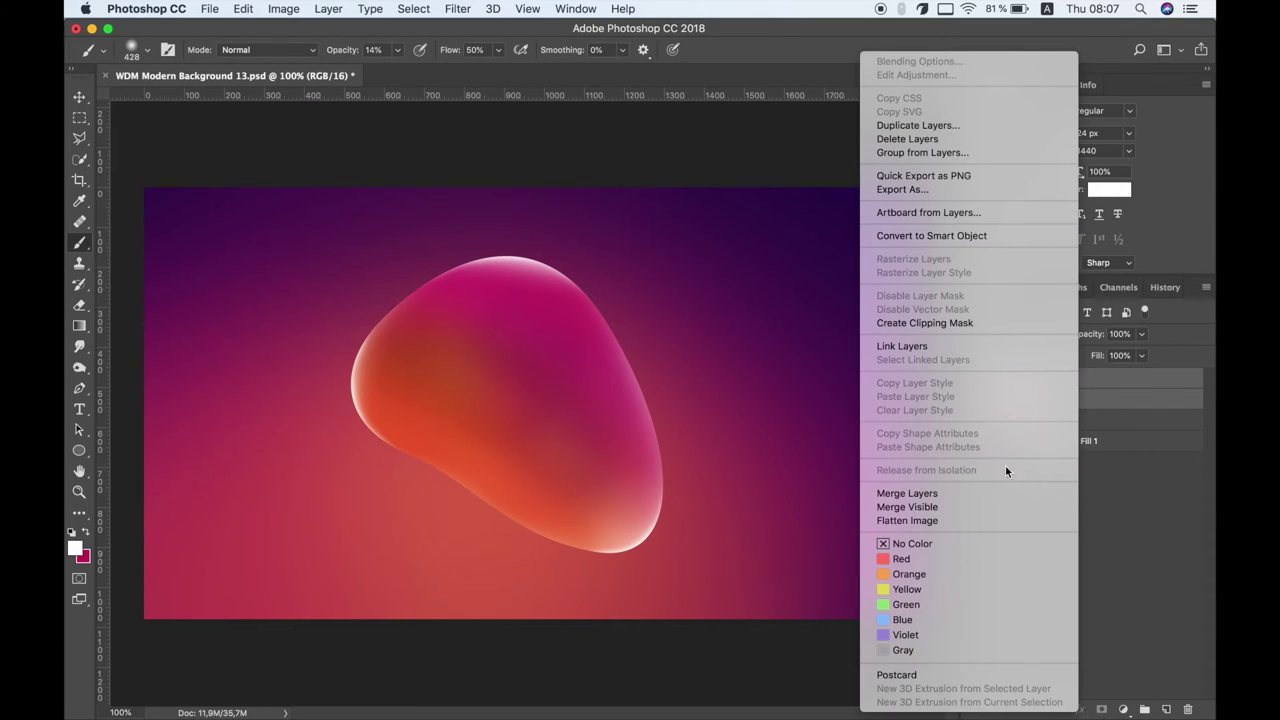
{"action": "left_click", "coordinate": [1011, 491]}
{"action": "key", "text": "super+z"}
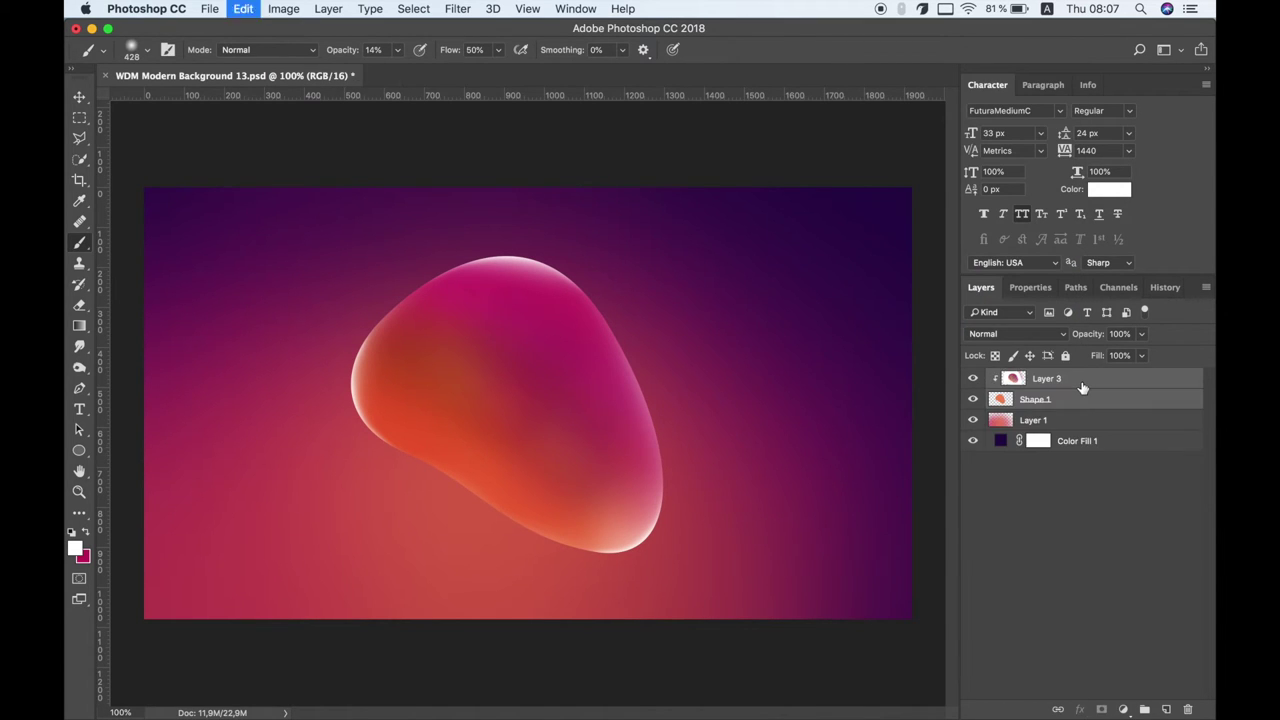
{"action": "key", "text": "super+z"}
{"action": "right_click", "coordinate": [1080, 380]}
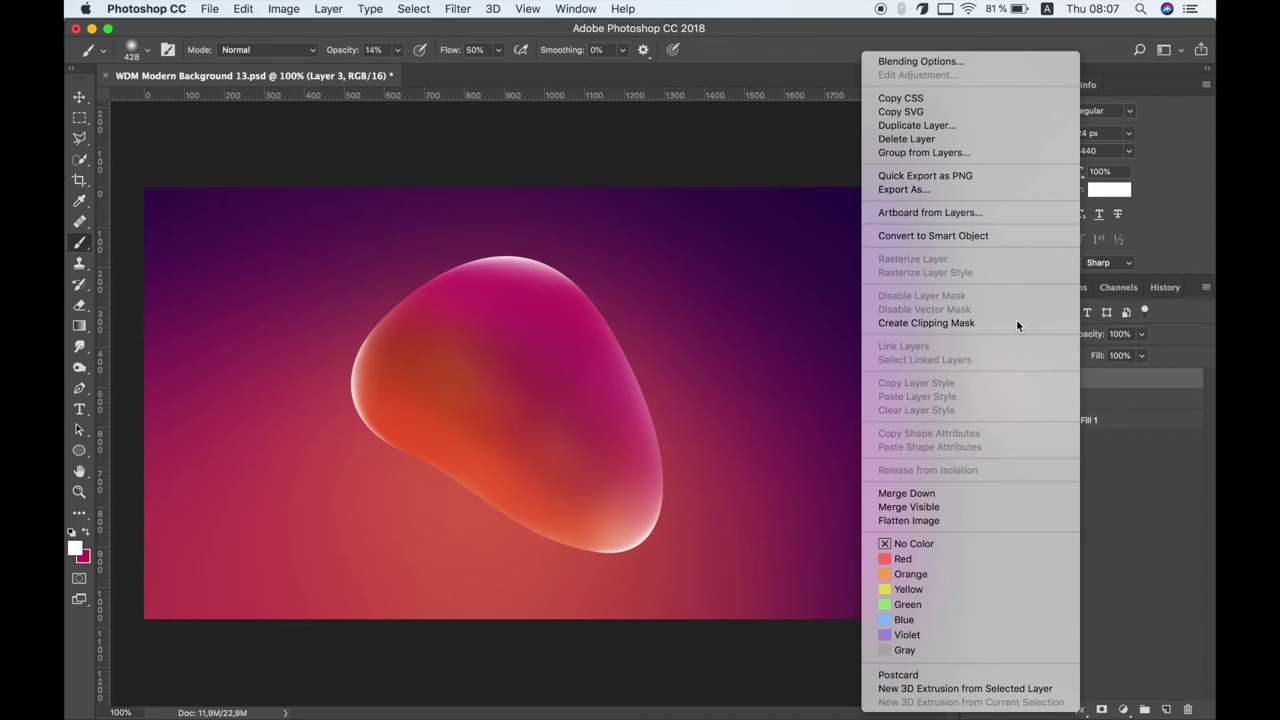
{"action": "left_click", "coordinate": [977, 236]}
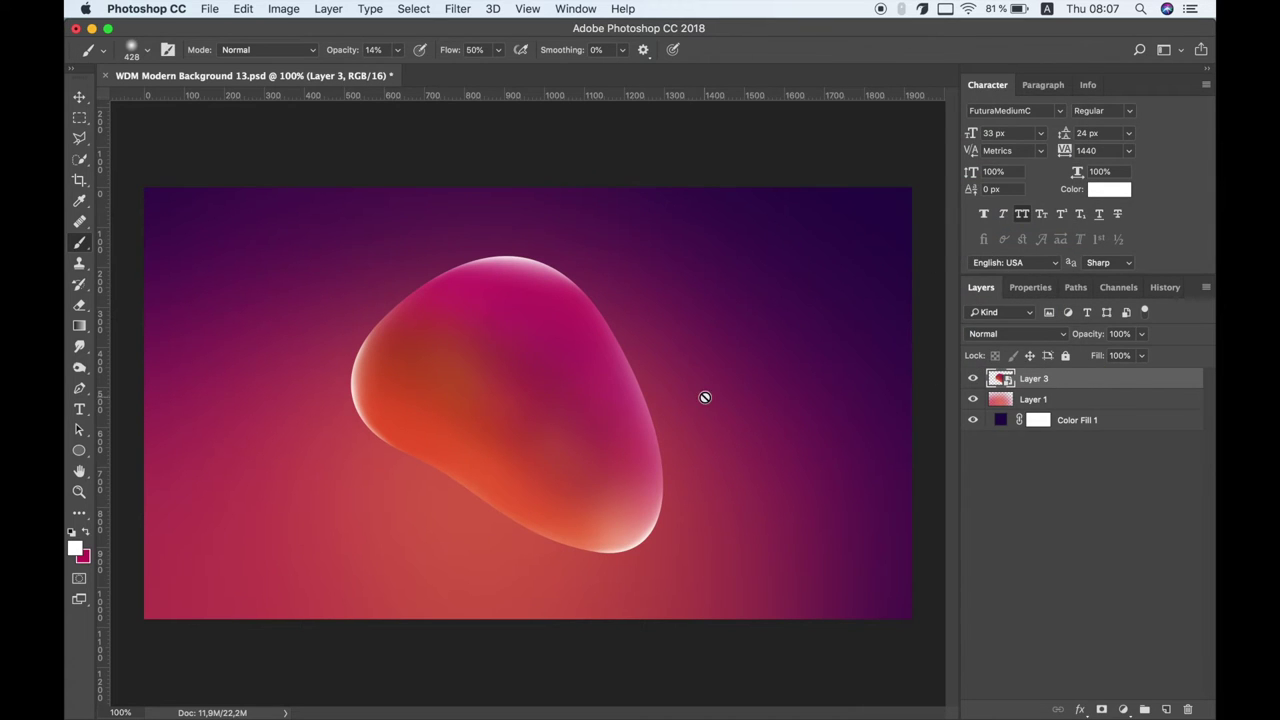
- Shrink the blob, rotate it about 35°, and push it partly off the left edge
{"action": "key", "text": "v"}
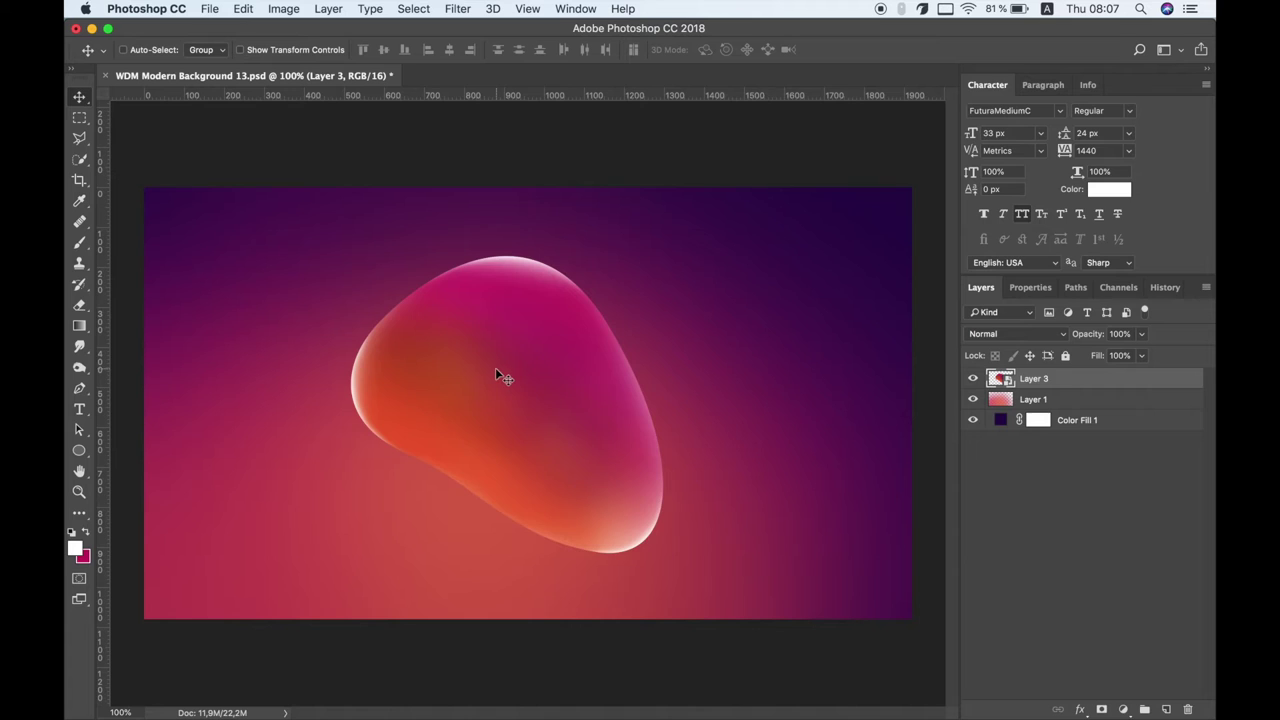
{"action": "left_click_drag", "start_coordinate": [495, 367], "coordinate": [450, 356]}
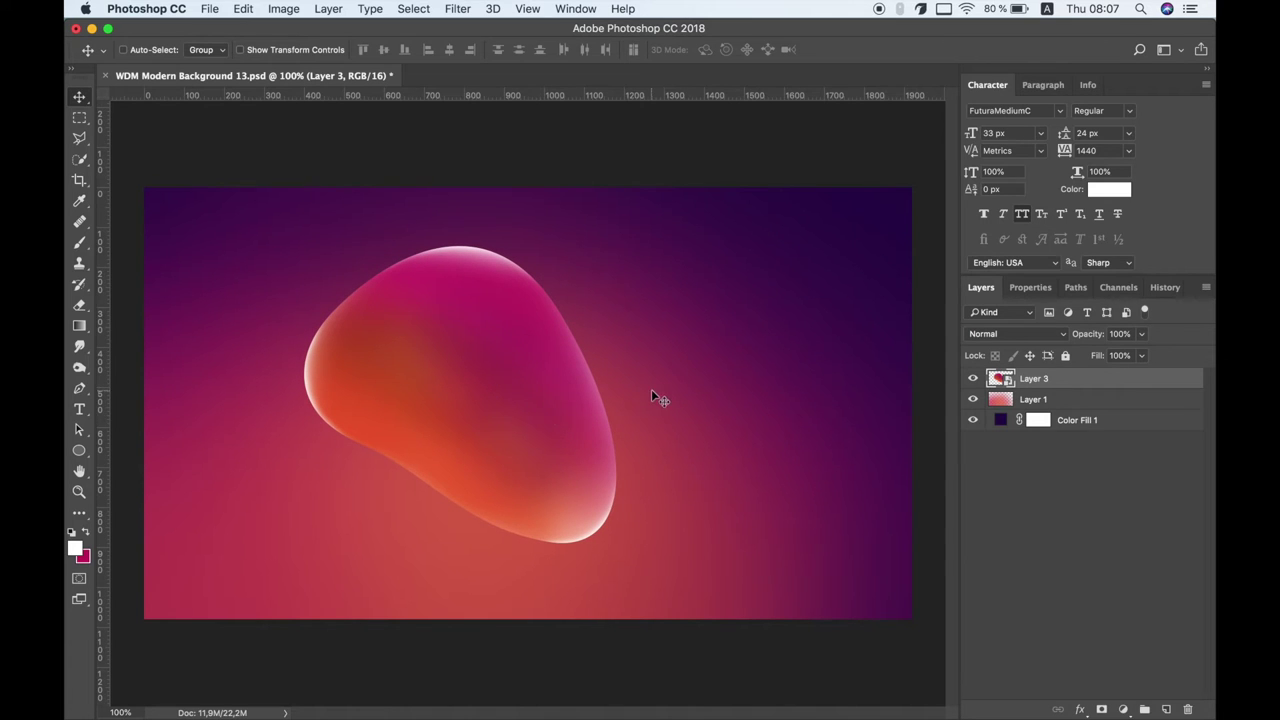
{"action": "left_click_drag", "start_coordinate": [585, 385], "coordinate": [430, 382]}
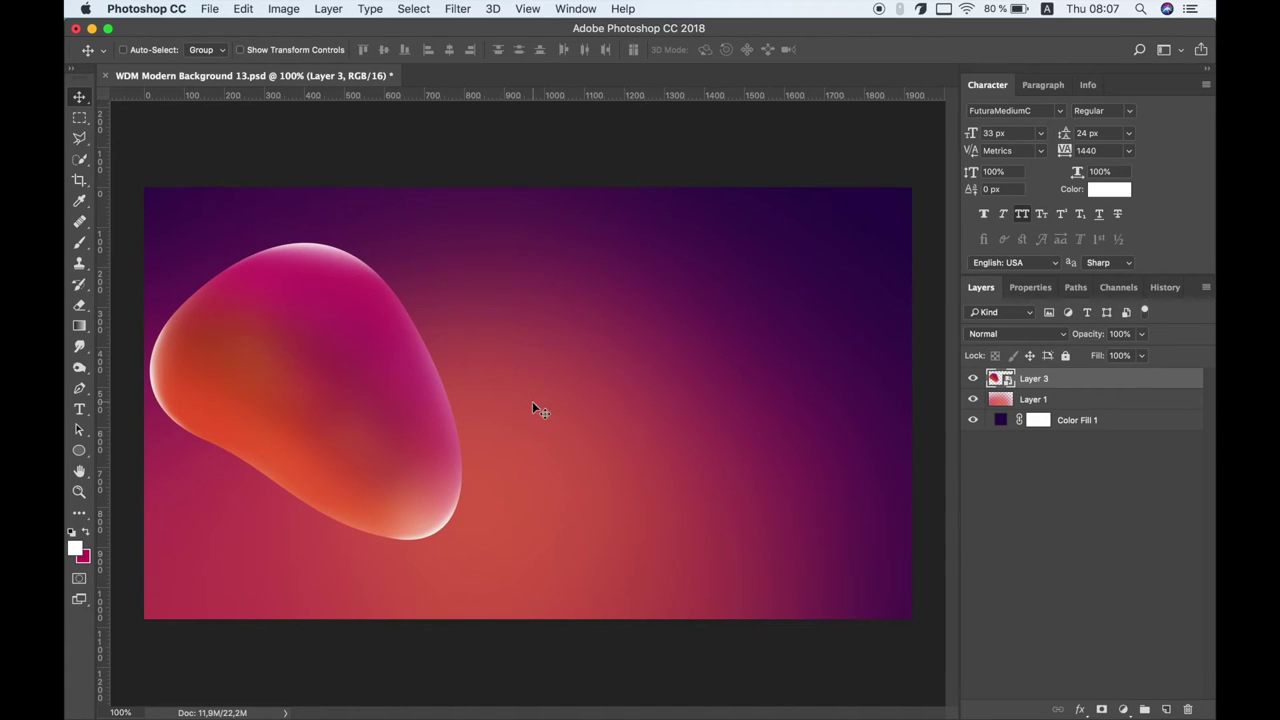
{"action": "left_click", "coordinate": [243, 9]}
{"action": "mouse_move", "coordinate": [269, 364]}
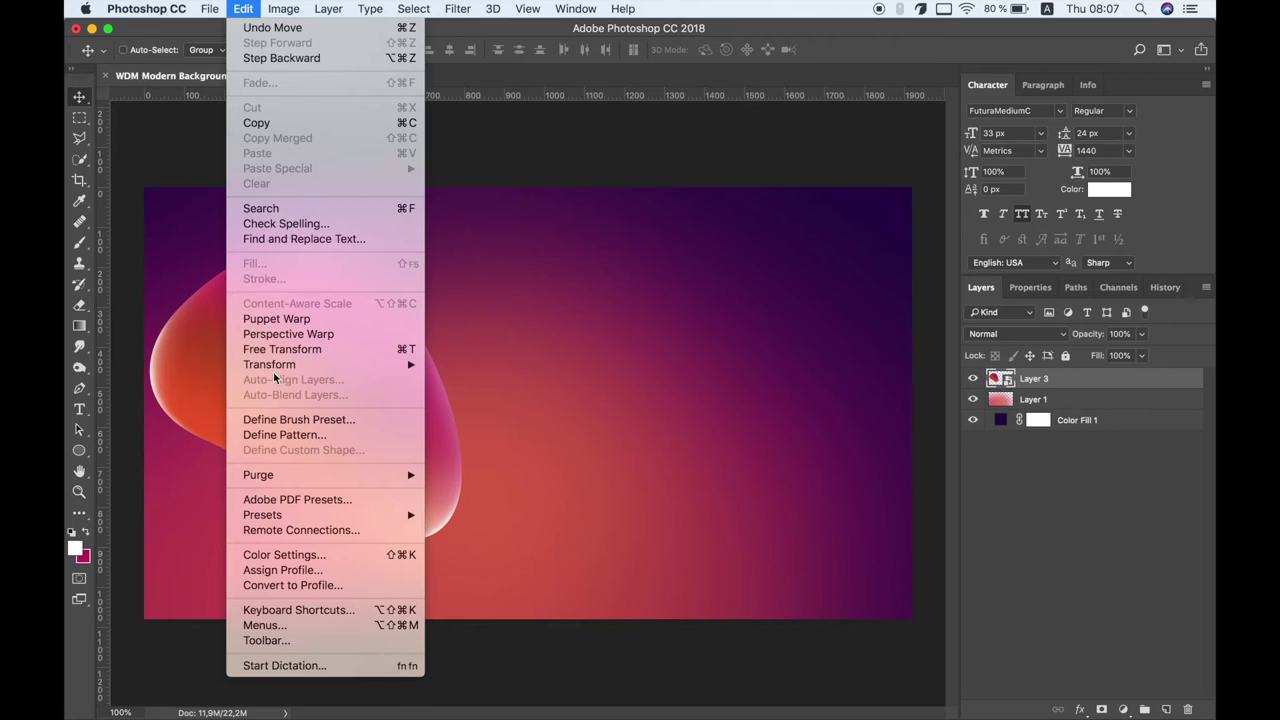
{"action": "left_click", "coordinate": [552, 389]}
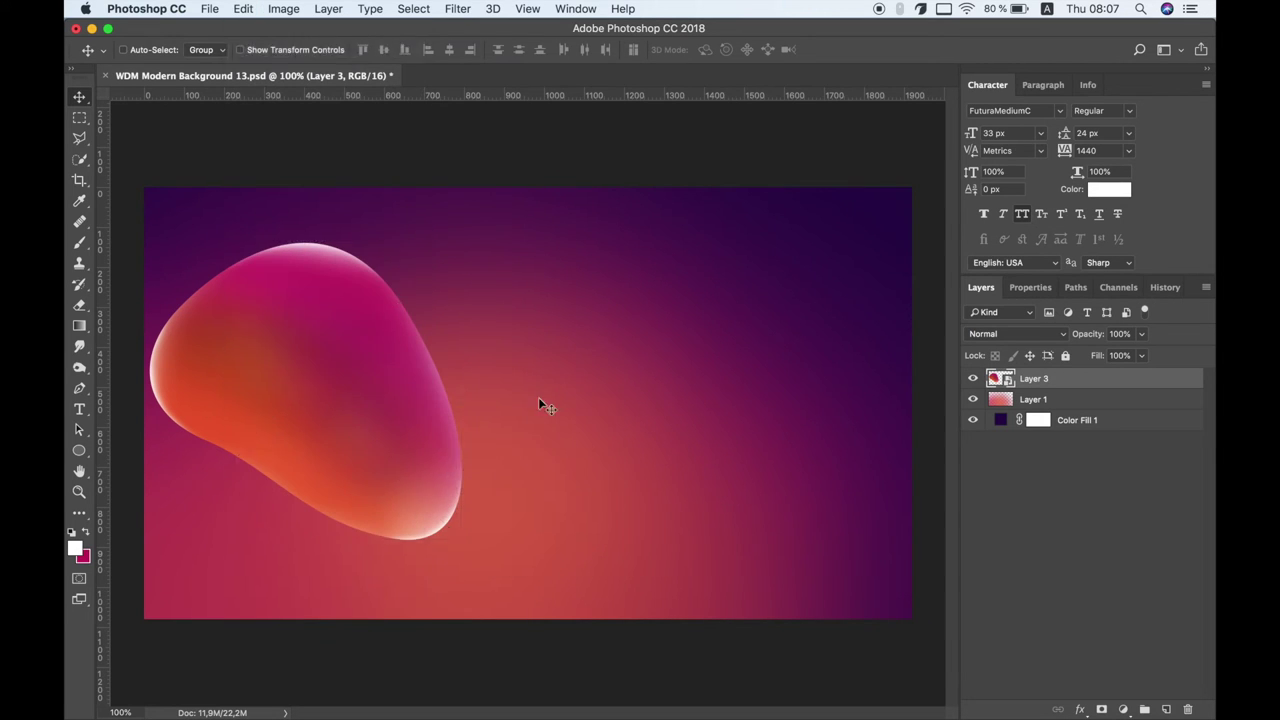
{"action": "mouse_move", "coordinate": [470, 533]}
{"action": "left_mouse_down"}
{"action": "mouse_move", "coordinate": [430, 515]}
{"action": "mouse_move", "coordinate": [514, 391]}
{"action": "left_mouse_up"}
{"action": "left_click_drag", "start_coordinate": [418, 399], "coordinate": [339, 378]}
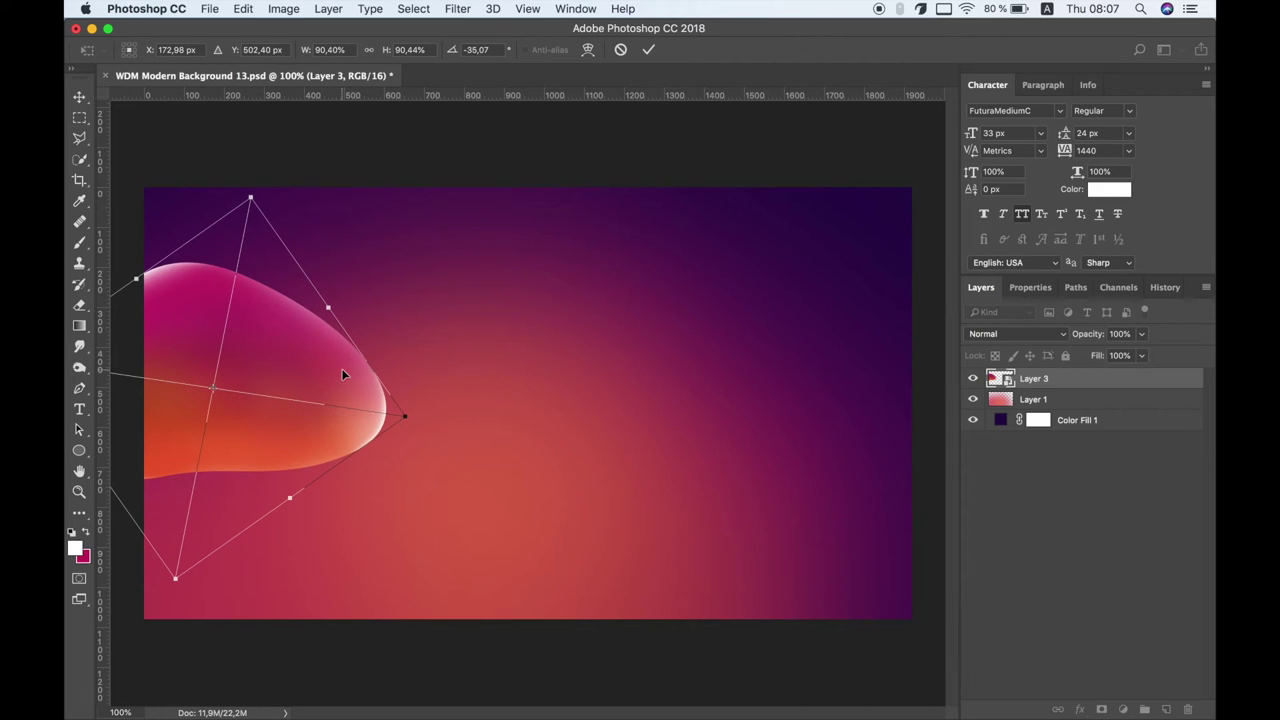
{"action": "key", "text": "Return"}
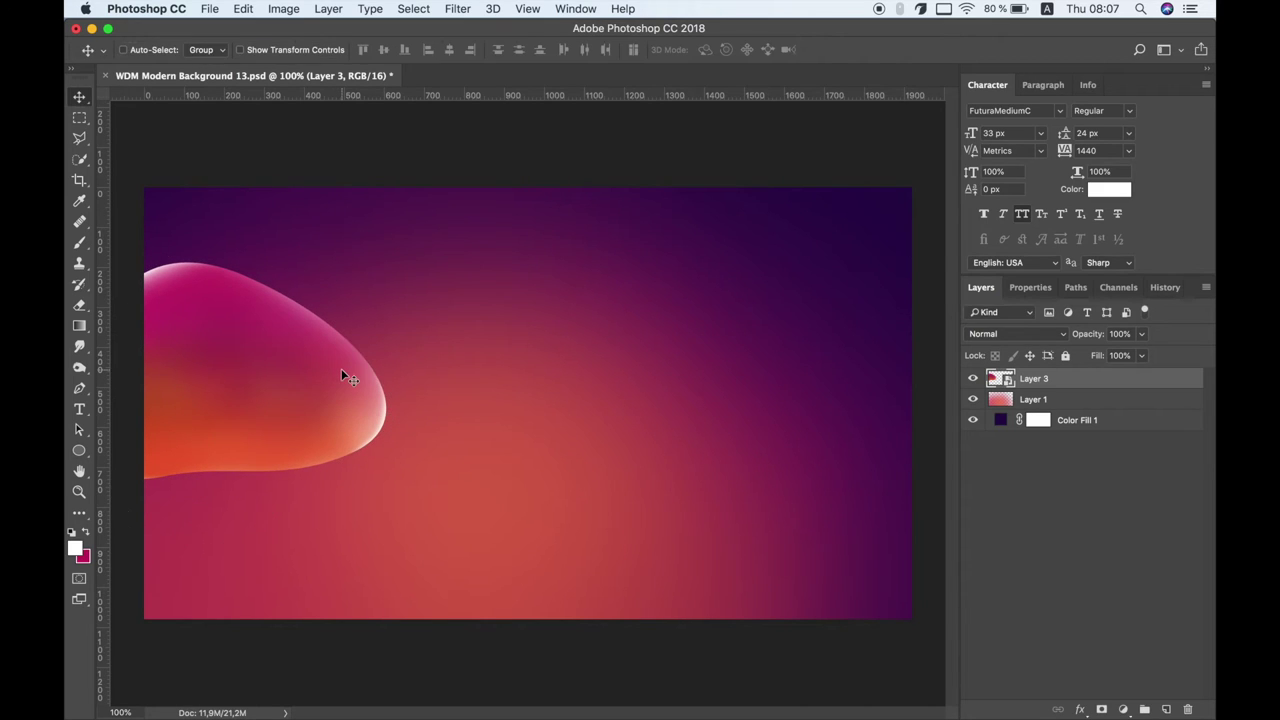
{"action": "right_click", "coordinate": [1077, 382]}
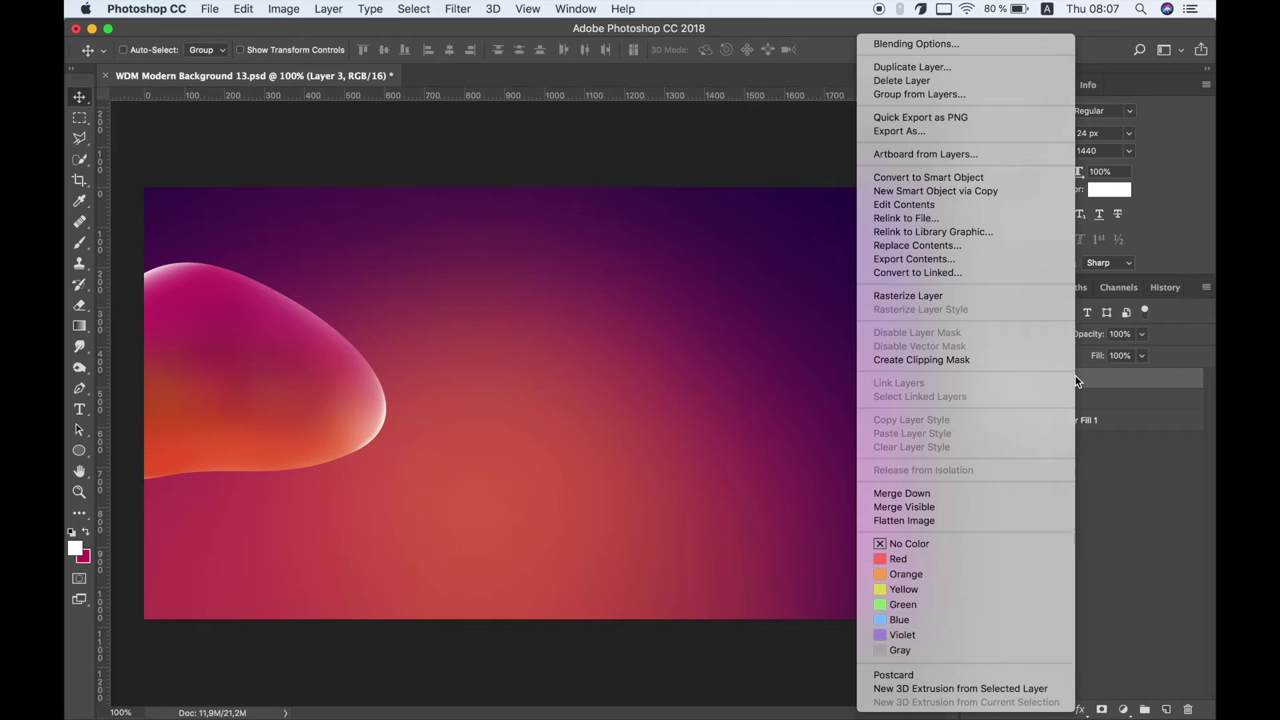
- Duplicate the blob layer, move the copy right, and warp its outline
{"action": "left_click", "coordinate": [928, 67]}
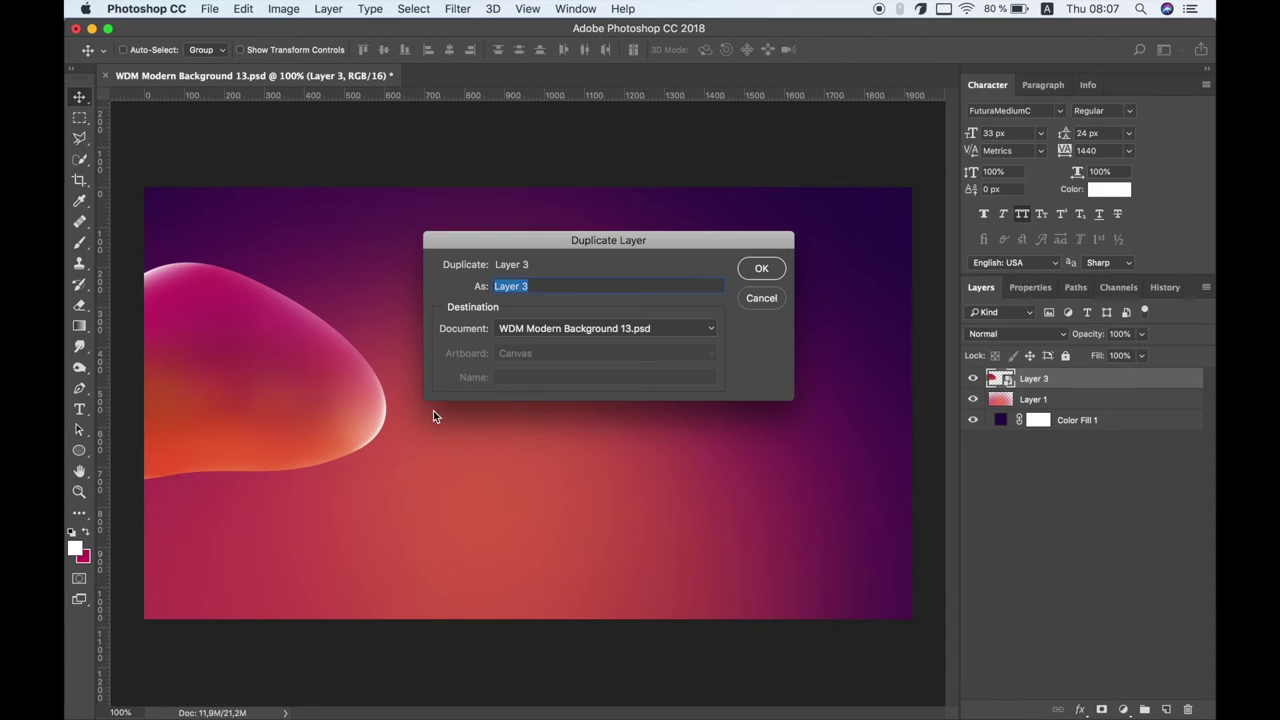
{"action": "left_click", "coordinate": [761, 268]}
{"action": "left_click_drag", "start_coordinate": [391, 397], "coordinate": [640, 451]}
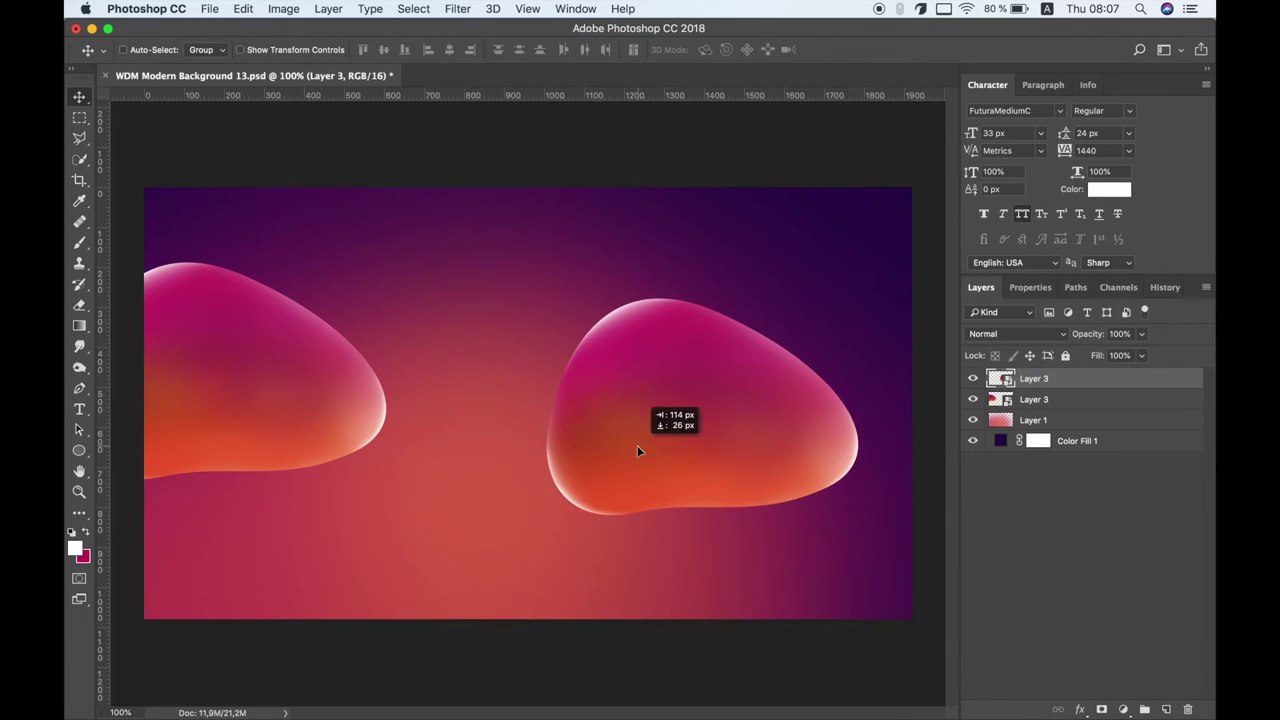
{"action": "left_click", "coordinate": [242, 9]}
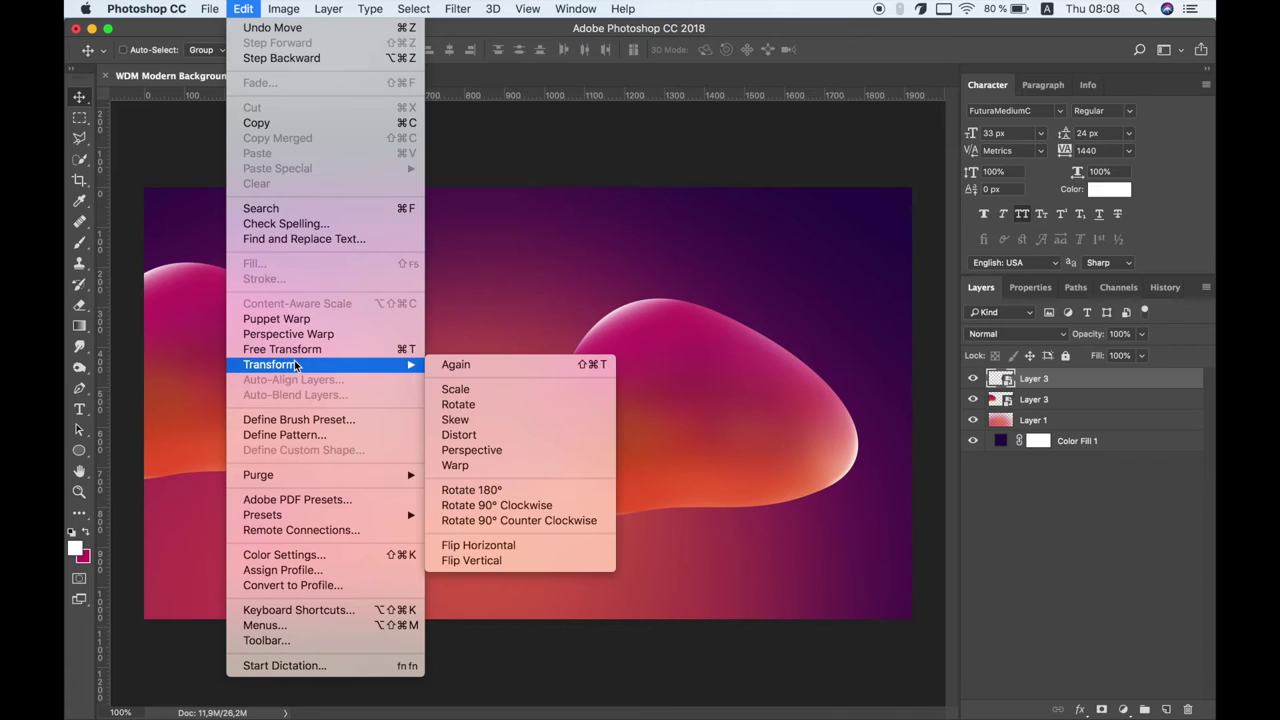
{"action": "left_click", "coordinate": [470, 466]}
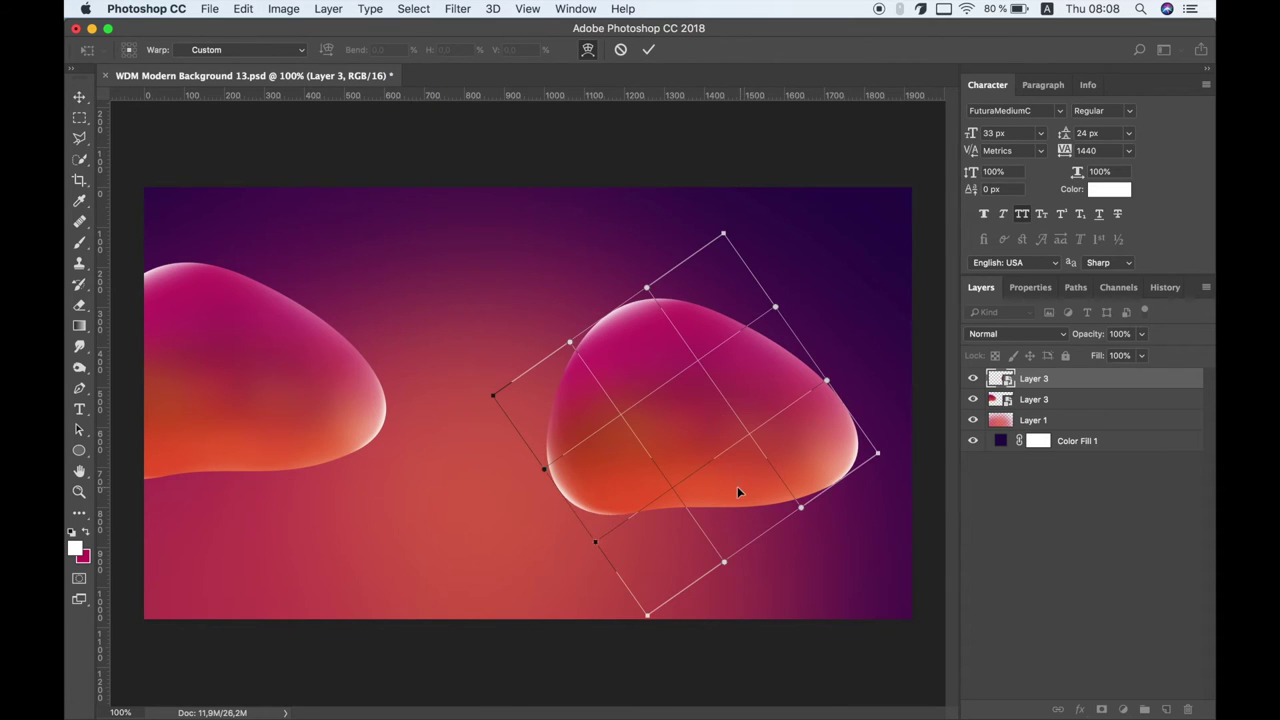
{"action": "left_click_drag", "start_coordinate": [737, 486], "coordinate": [737, 523]}
{"action": "mouse_move", "coordinate": [796, 371]}
{"action": "left_mouse_down"}
{"action": "mouse_move", "coordinate": [760, 390]}
{"action": "mouse_move", "coordinate": [696, 372]}
{"action": "left_mouse_up"}
{"action": "key", "text": "Return"}
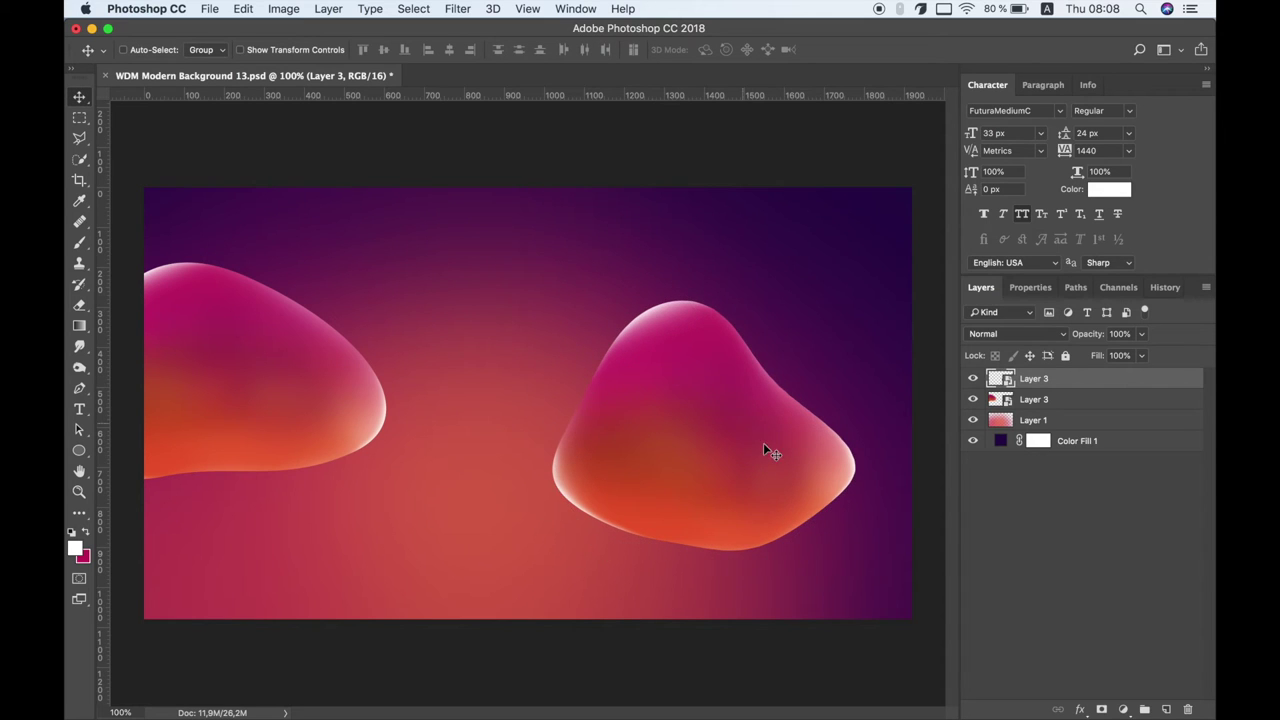
- Rotate the copy about -137.6° and place it partly off the right canvas edge
{"action": "left_click_drag", "start_coordinate": [766, 449], "coordinate": [812, 466]}
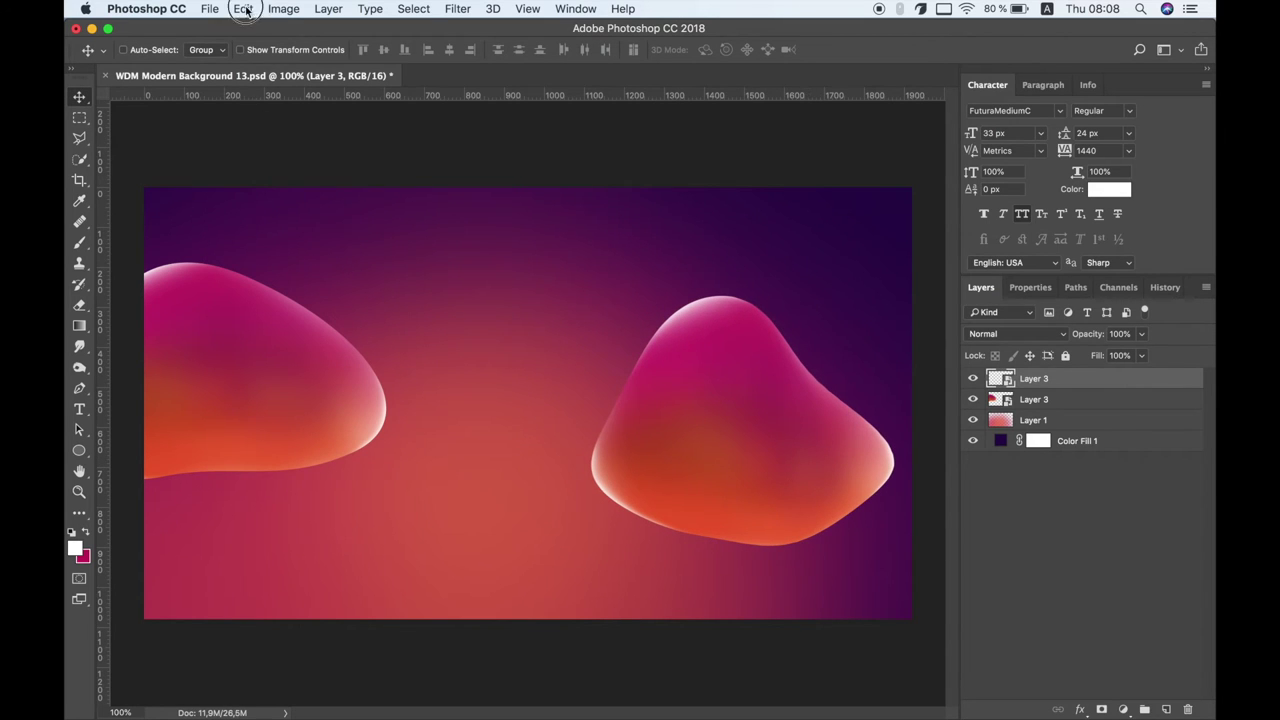
{"action": "left_click", "coordinate": [244, 9]}
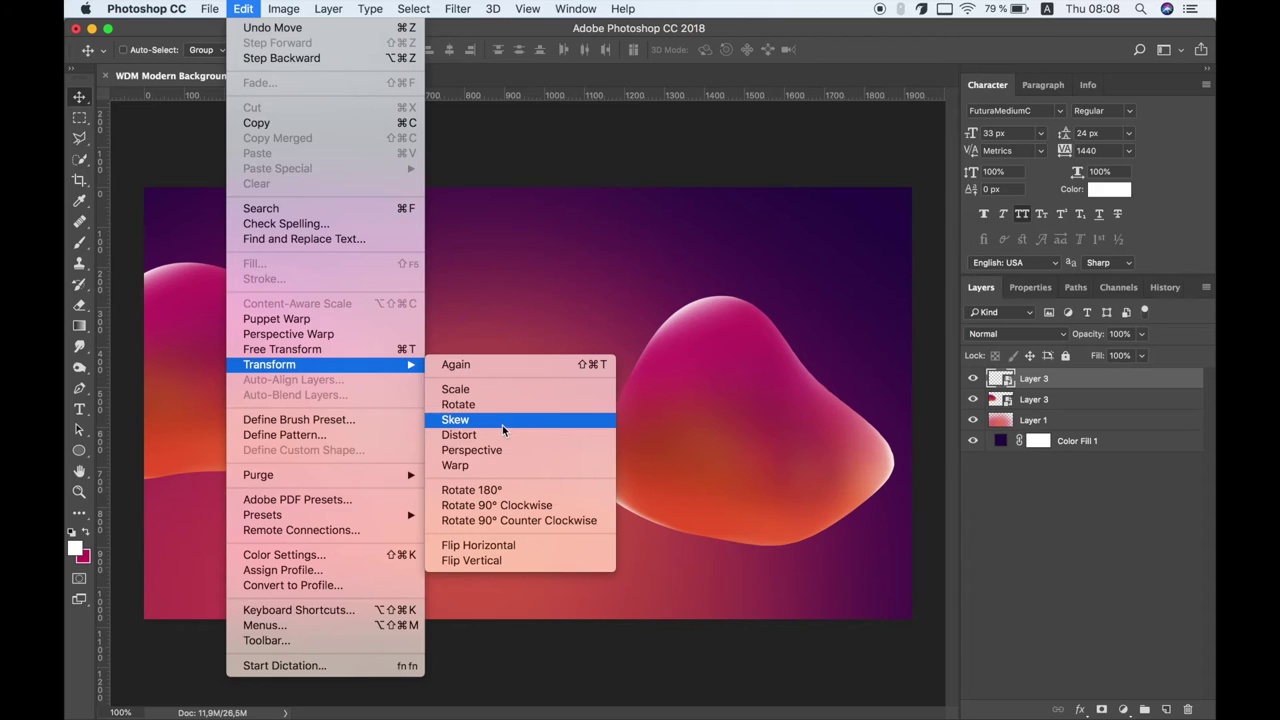
{"action": "left_click", "coordinate": [458, 404]}
{"action": "mouse_move", "coordinate": [609, 345]}
{"action": "left_mouse_down"}
{"action": "mouse_move", "coordinate": [594, 617]}
{"action": "mouse_move", "coordinate": [571, 486]}
{"action": "left_mouse_up"}
{"action": "left_click_drag", "start_coordinate": [808, 488], "coordinate": [955, 440]}
{"action": "key", "text": "Return"}
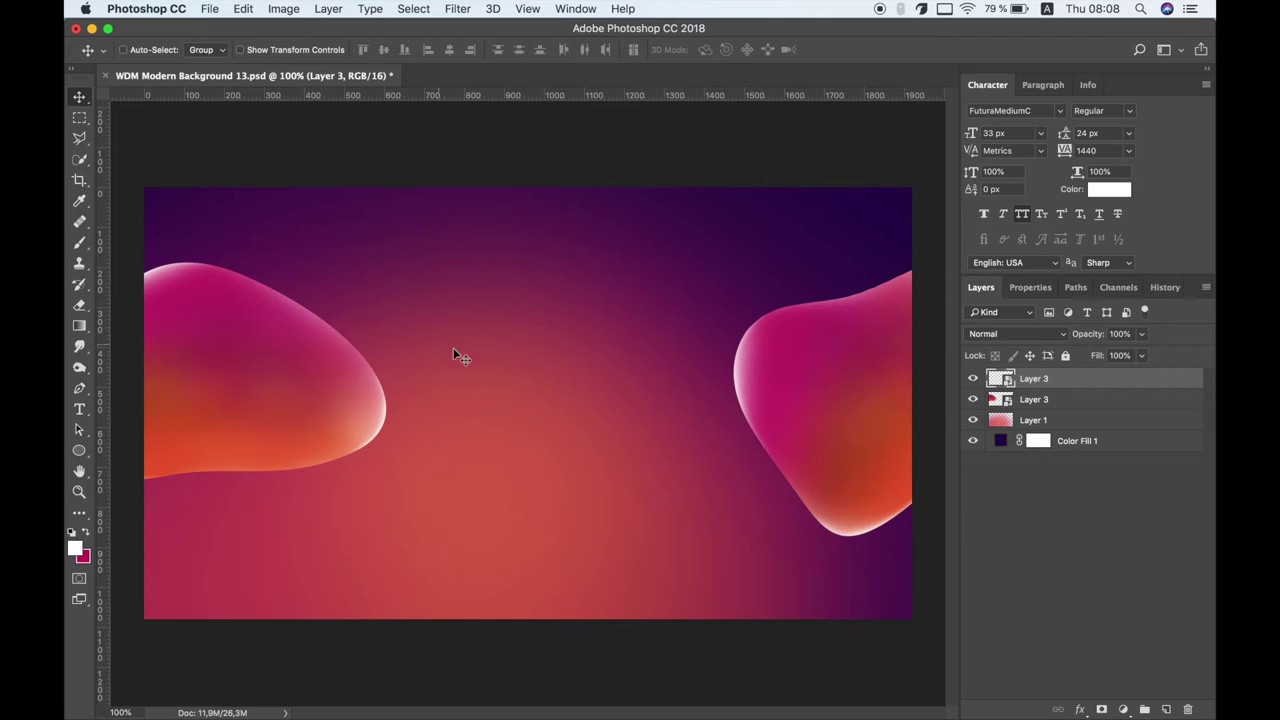
{"action": "left_click", "coordinate": [1037, 399]}
{"action": "right_click", "coordinate": [1027, 399]}
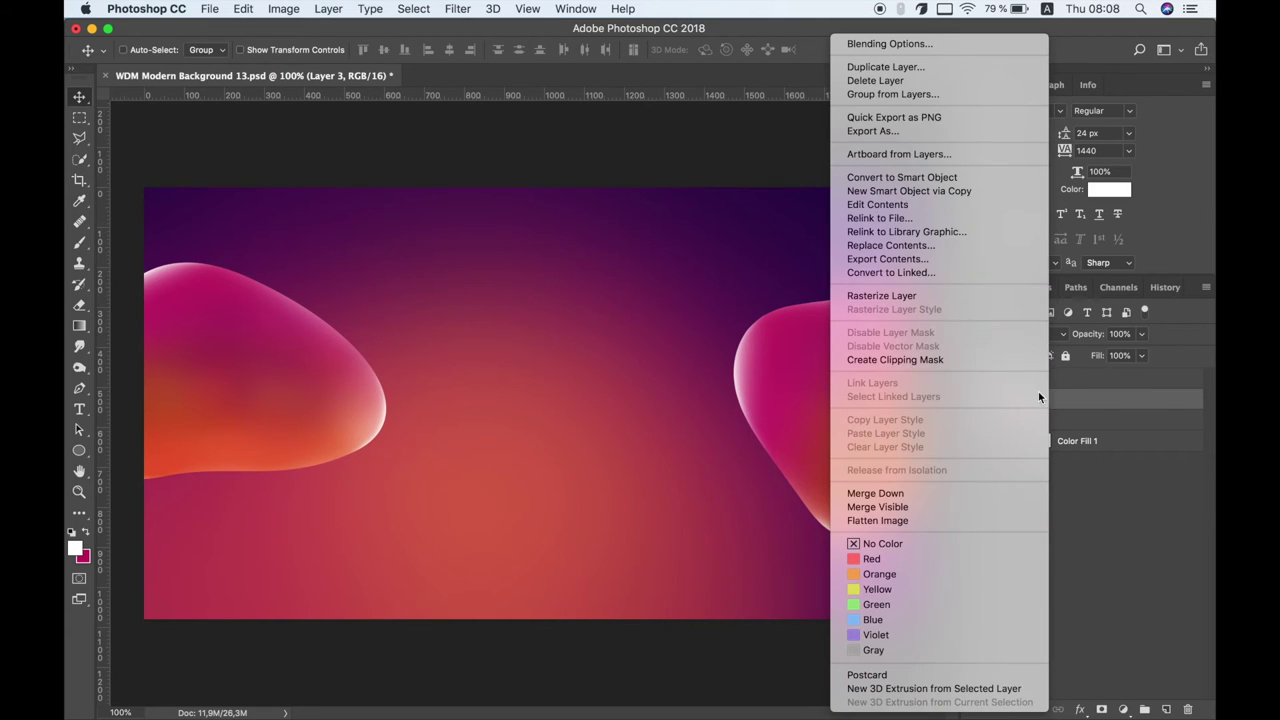
- Duplicate the blob again, move the copy to the centre, and warp its shape
{"action": "left_click", "coordinate": [908, 68]}
{"action": "left_click", "coordinate": [763, 264]}
{"action": "left_click_drag", "start_coordinate": [251, 380], "coordinate": [541, 446]}
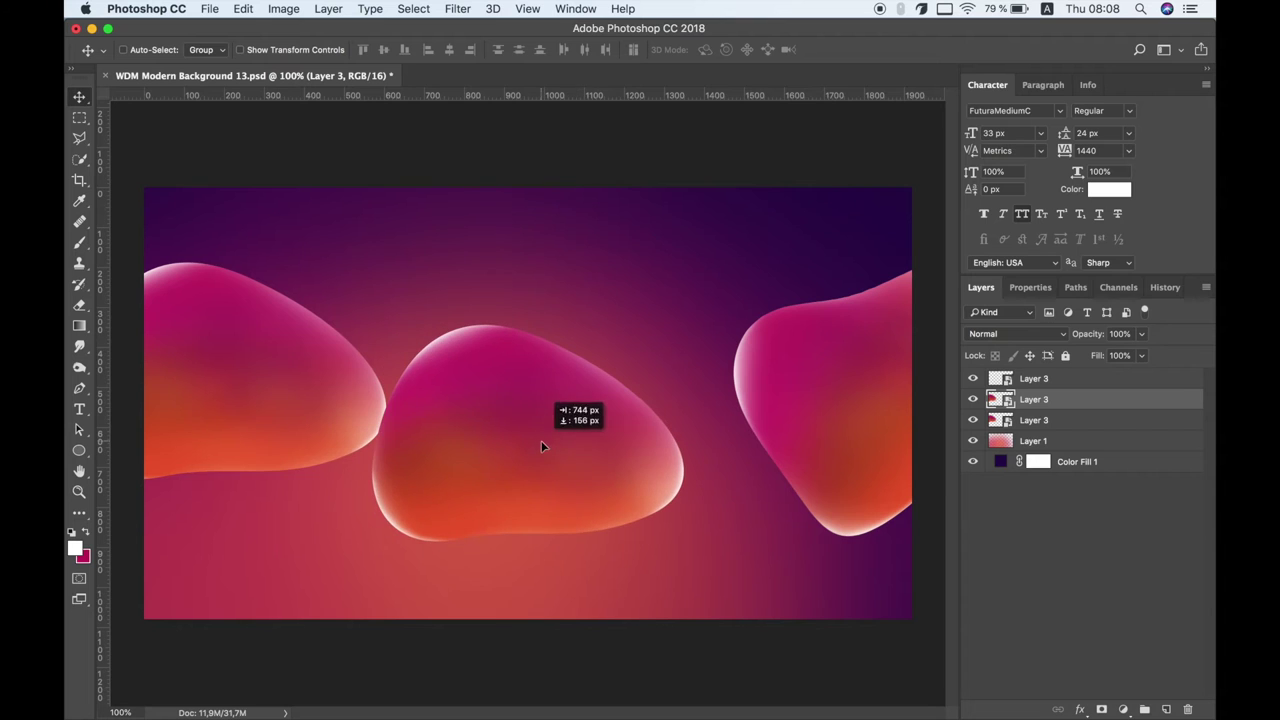
{"action": "left_click", "coordinate": [242, 12]}
{"action": "mouse_move", "coordinate": [270, 364]}
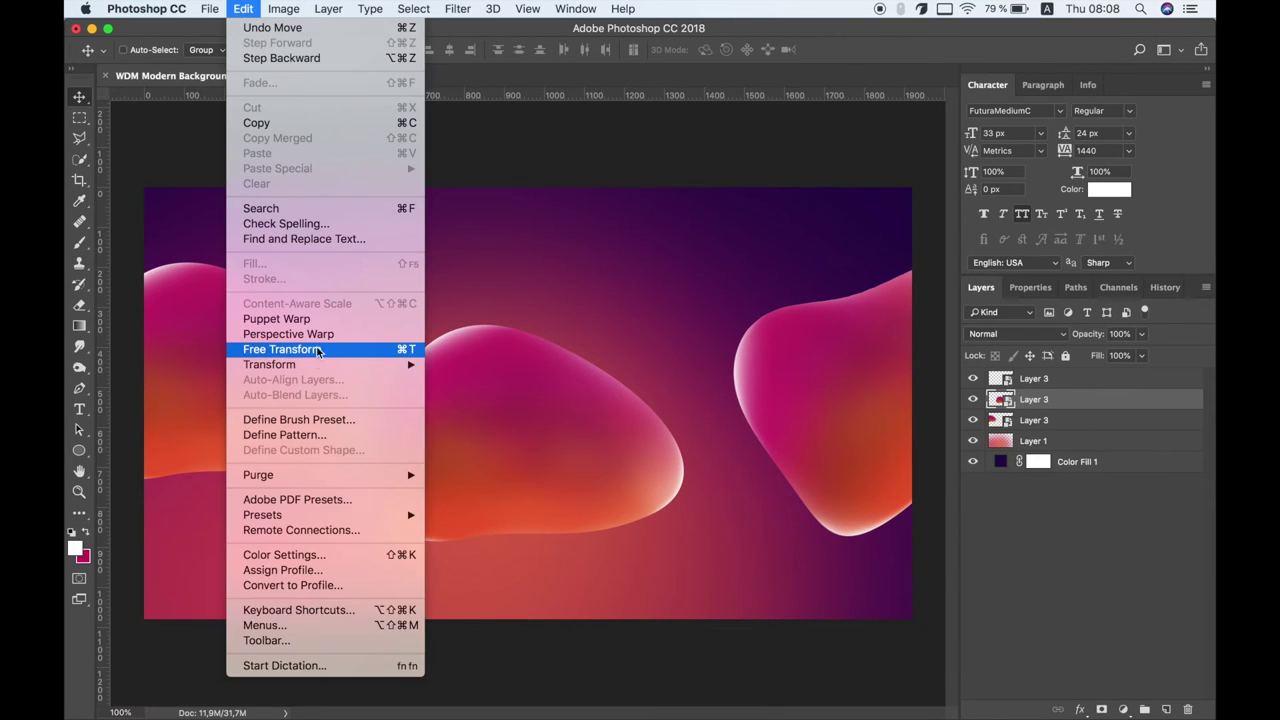
{"action": "left_click", "coordinate": [509, 463]}
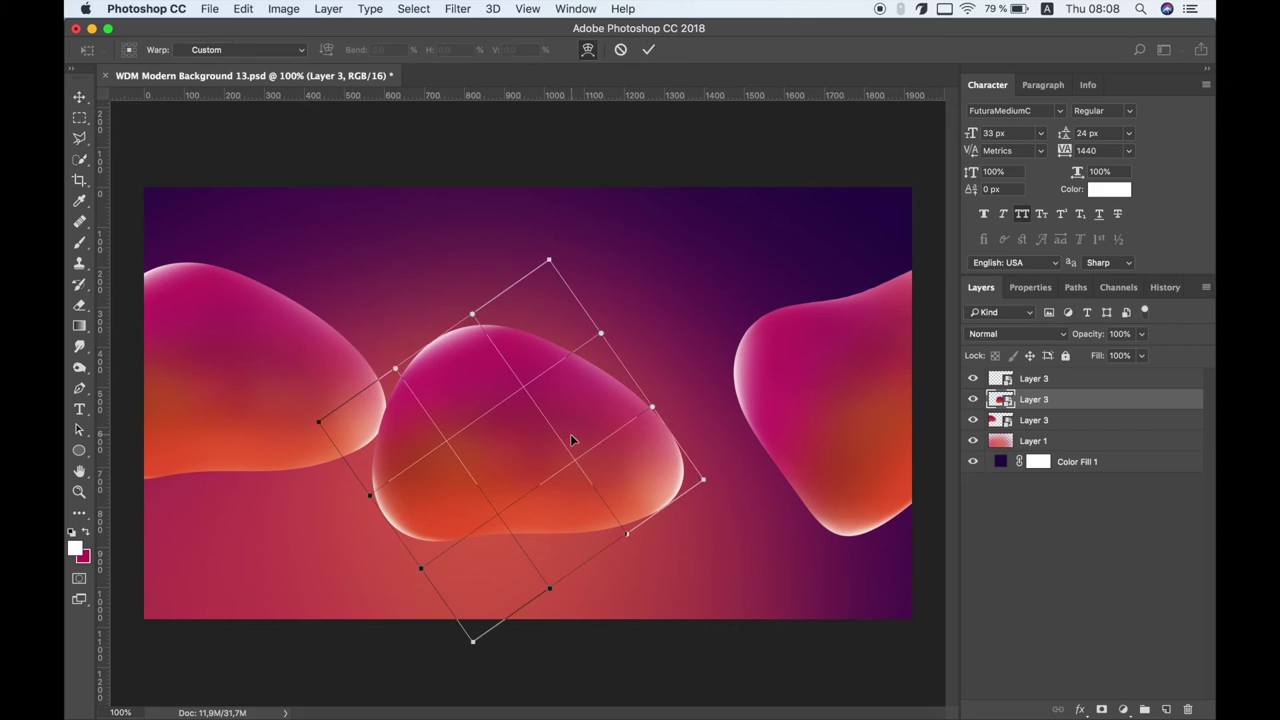
{"action": "left_click_drag", "start_coordinate": [590, 432], "coordinate": [575, 425]}
{"action": "left_click_drag", "start_coordinate": [452, 508], "coordinate": [451, 543]}
{"action": "mouse_move", "coordinate": [455, 420]}
{"action": "left_mouse_down"}
{"action": "mouse_move", "coordinate": [450, 390]}
{"action": "mouse_move", "coordinate": [415, 390]}
{"action": "left_mouse_up"}
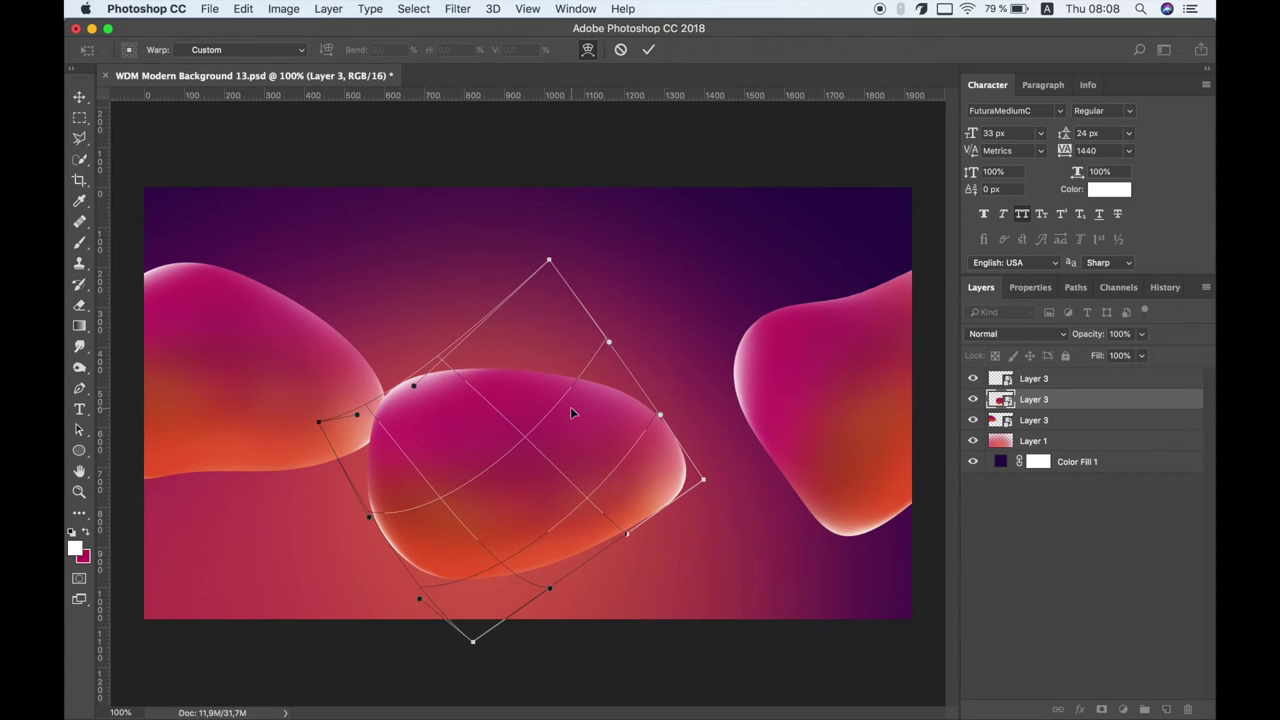
{"action": "key", "text": "Return"}
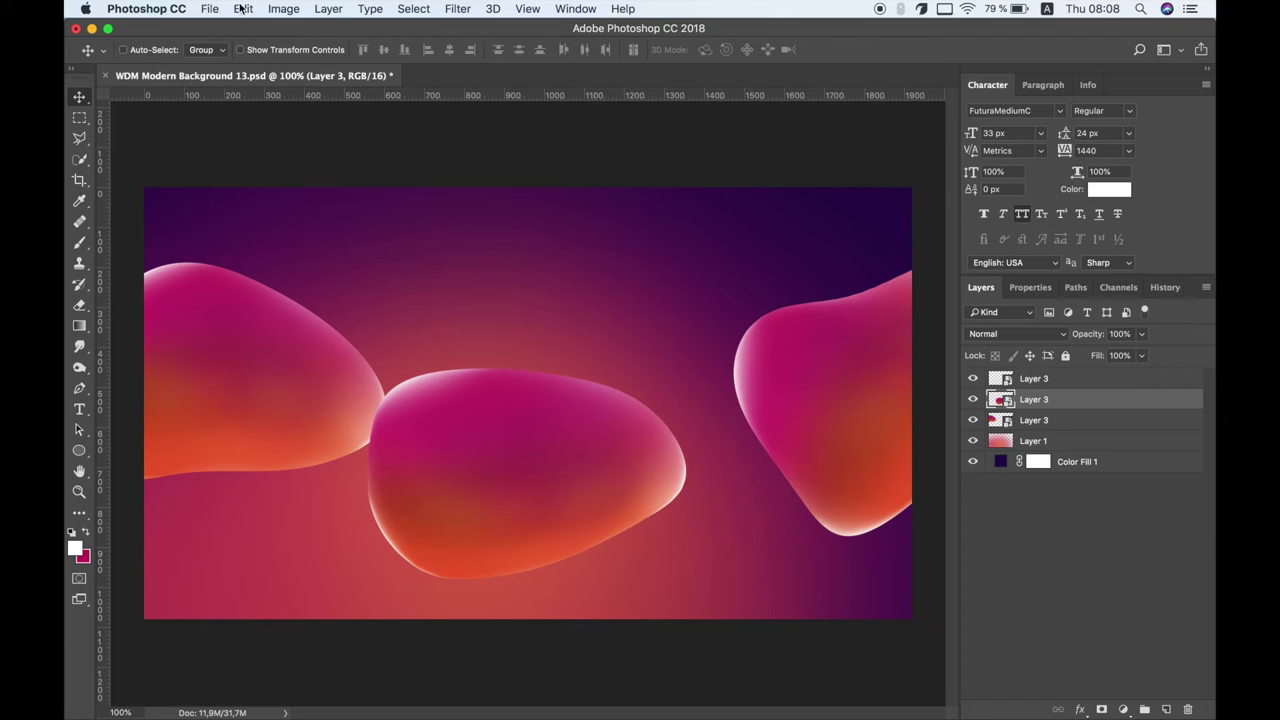
- Rotate the centre copy about 90° and sink it past the bottom canvas edge
{"action": "left_click", "coordinate": [241, 10]}
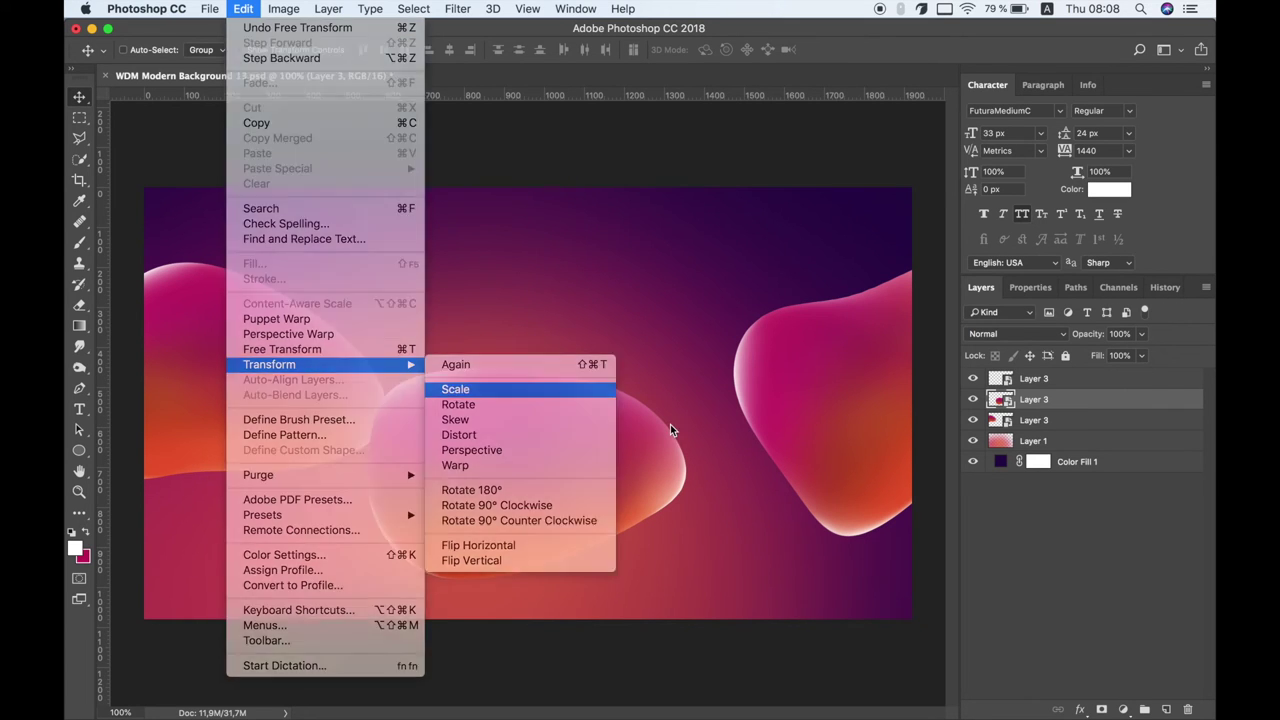
{"action": "left_click", "coordinate": [455, 389]}
{"action": "left_click_drag", "start_coordinate": [700, 491], "coordinate": [700, 349]}
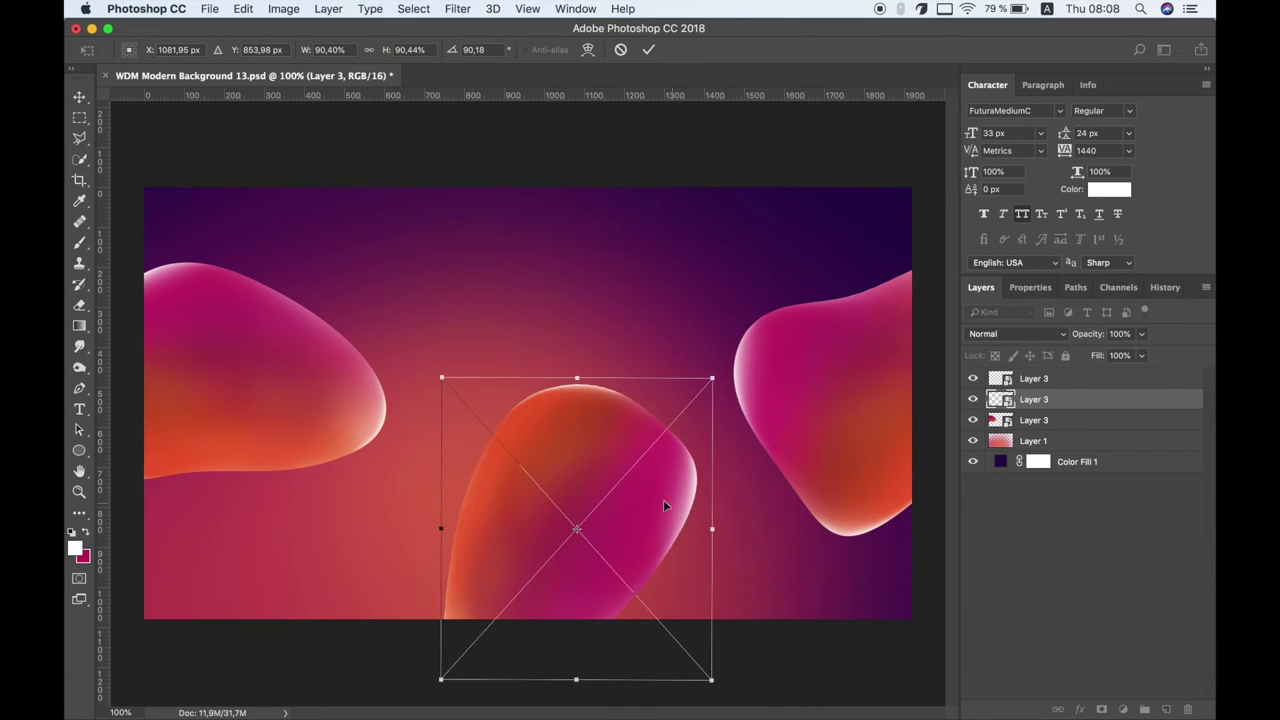
{"action": "left_click_drag", "start_coordinate": [665, 505], "coordinate": [672, 602]}
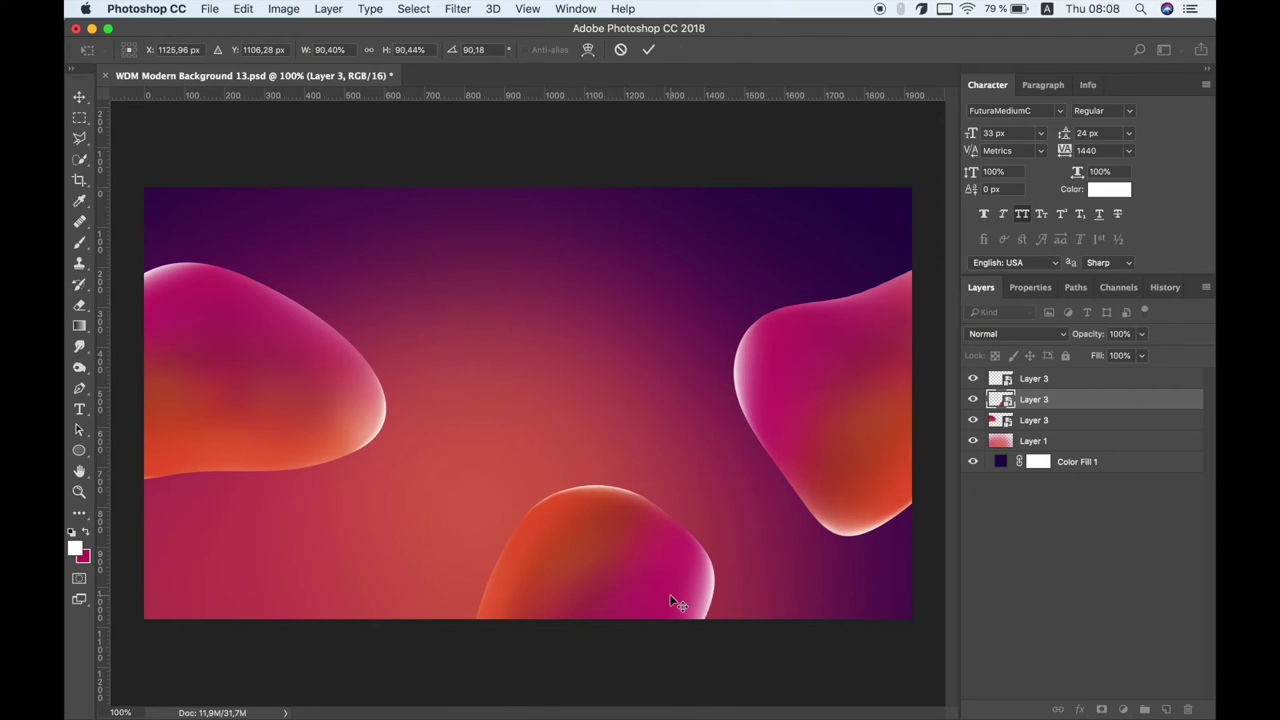
{"action": "key", "text": "Return"}
{"action": "key", "text": "z"}
{"action": "key", "text": "v"}
{"action": "left_click_drag", "start_coordinate": [243, 357], "coordinate": [580, 488]}
{"action": "left_click", "coordinate": [1033, 420]}
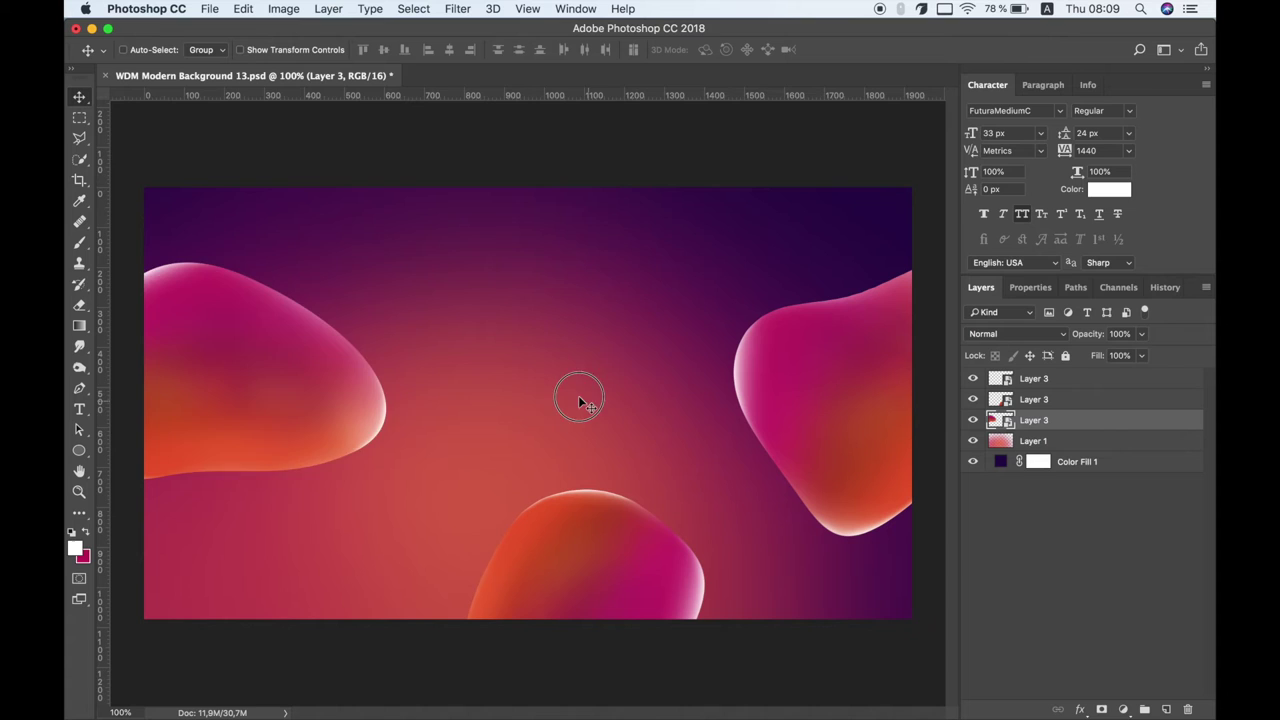
- Nudge the left blob about 20 px right and draw a white 275 px circle above centre
{"action": "left_click_drag", "start_coordinate": [583, 400], "coordinate": [605, 399]}
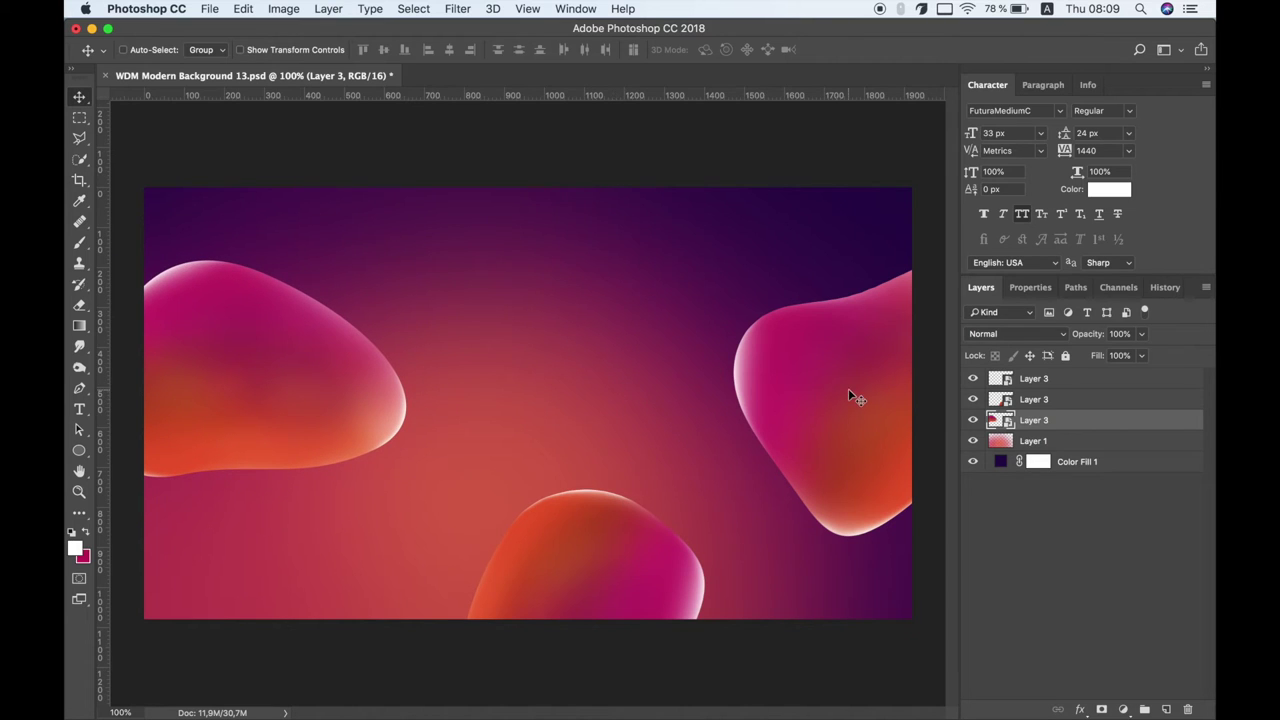
{"action": "left_click", "coordinate": [1058, 381]}
{"action": "left_click", "coordinate": [1167, 709]}
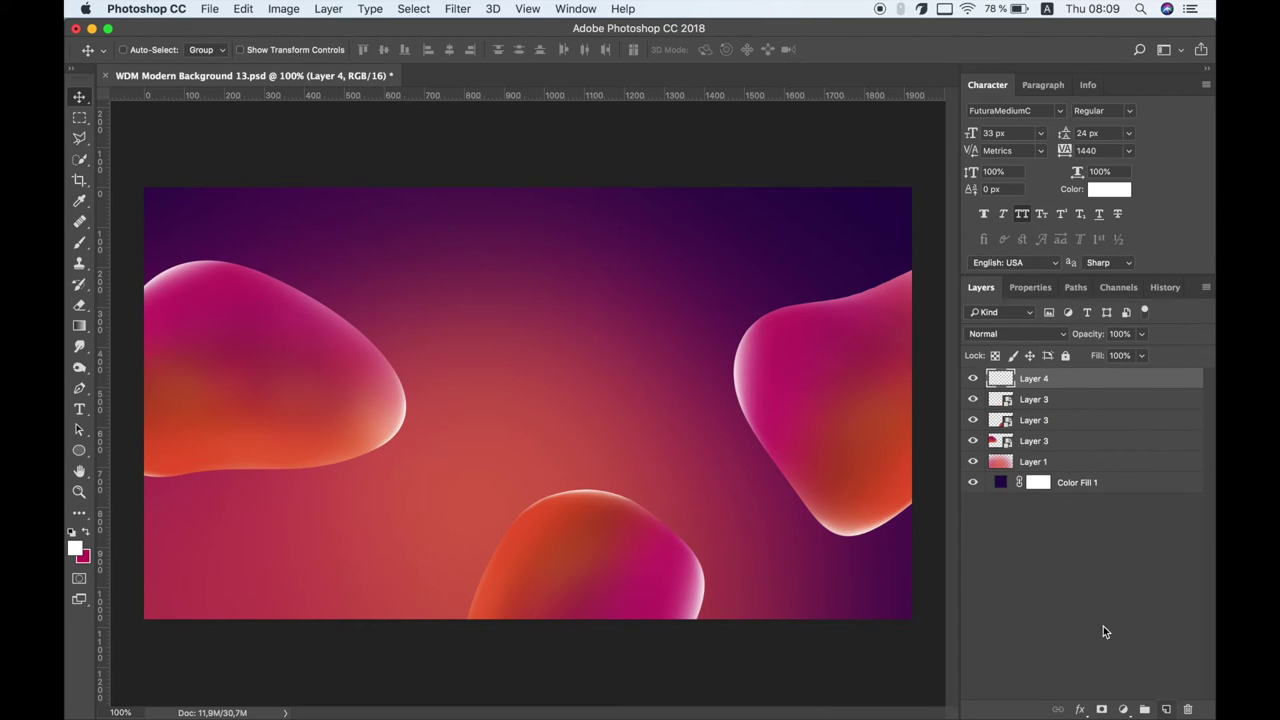
{"action": "left_click", "coordinate": [79, 450]}
{"action": "left_click_drag", "start_coordinate": [520, 303], "coordinate": [643, 408]}
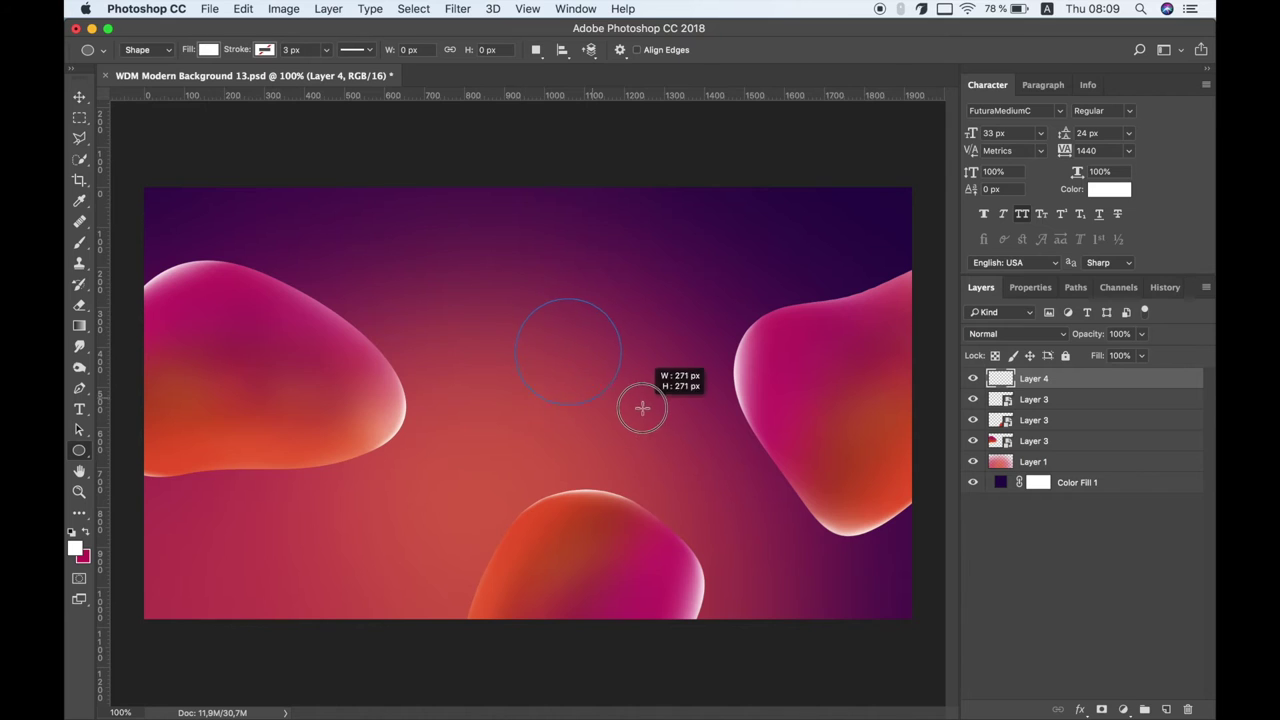
- Add an empty Layer 4 clipped to the circle
{"action": "left_click", "coordinate": [988, 288]}
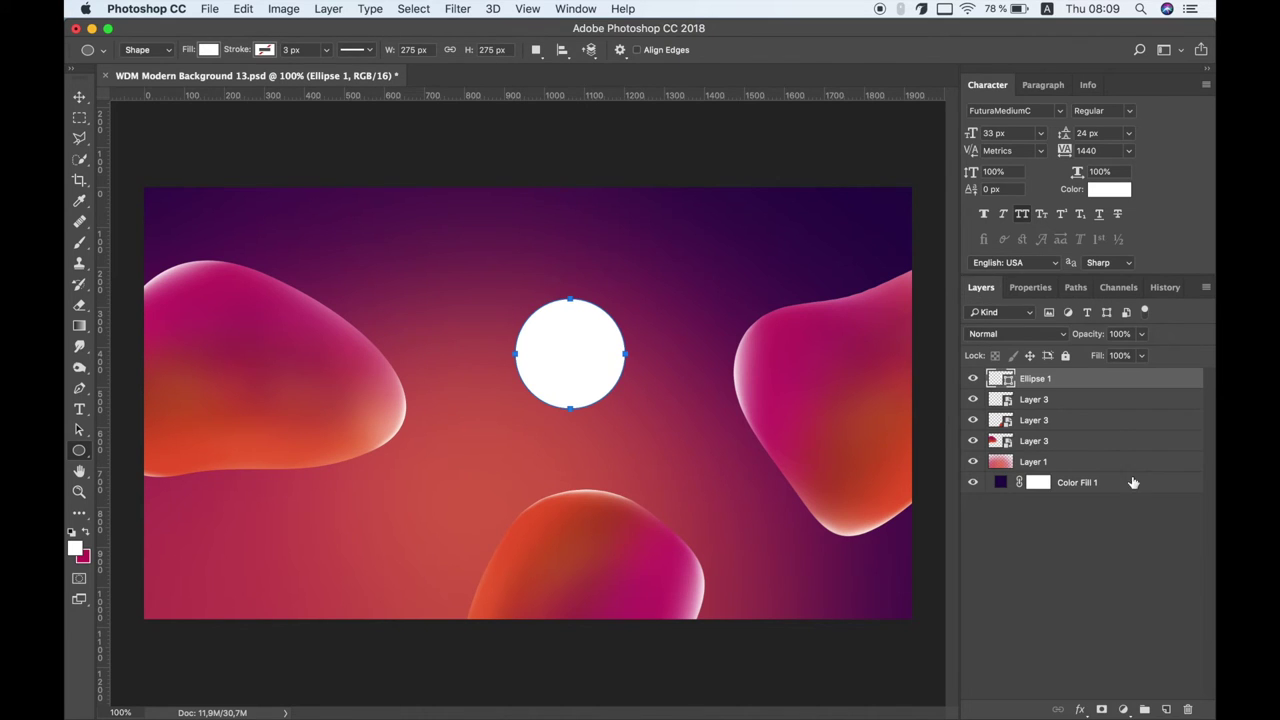
{"action": "left_click", "coordinate": [1163, 709]}
{"action": "left_click", "coordinate": [1080, 383], "text": "alt"}
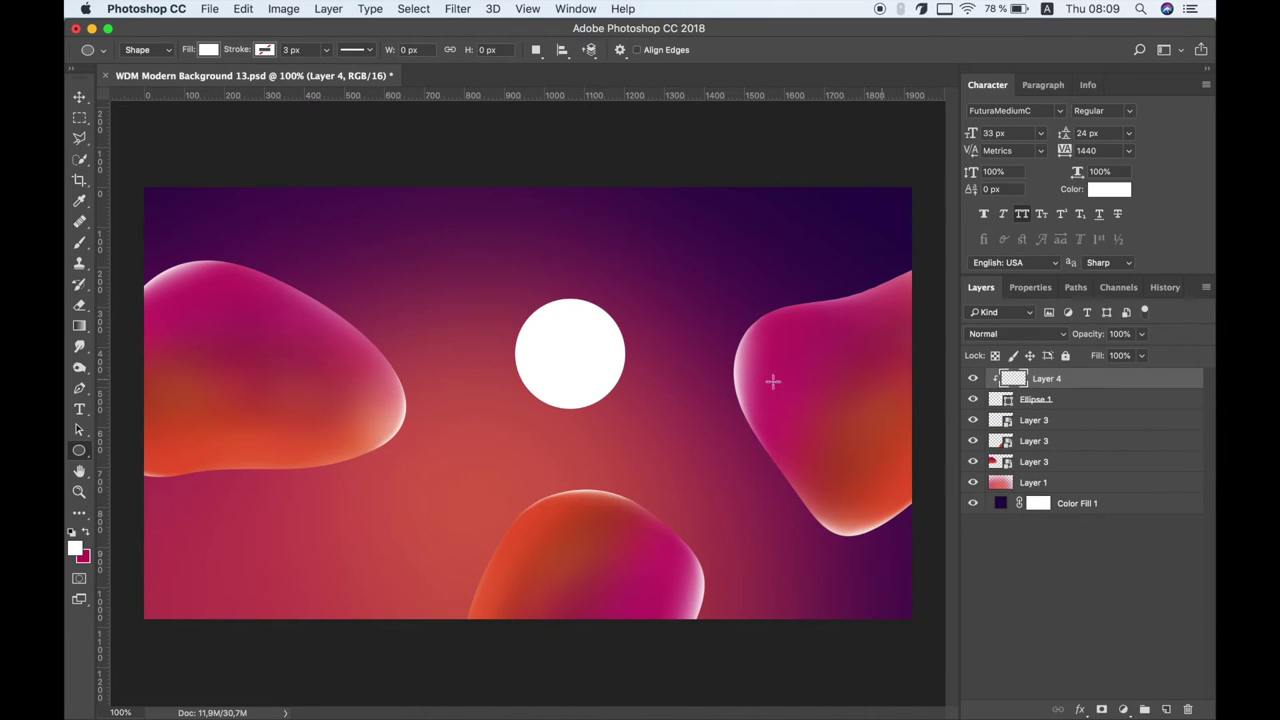
{"action": "left_click", "coordinate": [77, 546]}
- Set the foreground colour to pink
{"action": "left_click", "coordinate": [832, 284]}
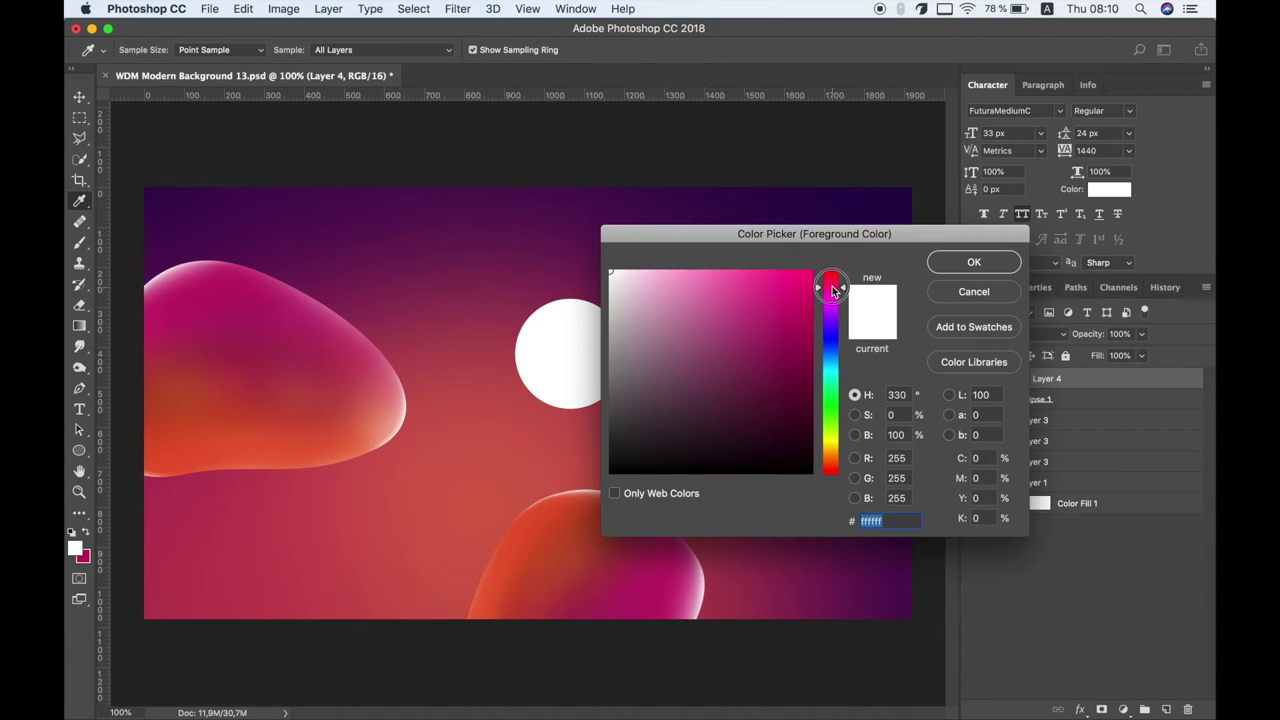
{"action": "left_click", "coordinate": [783, 297]}
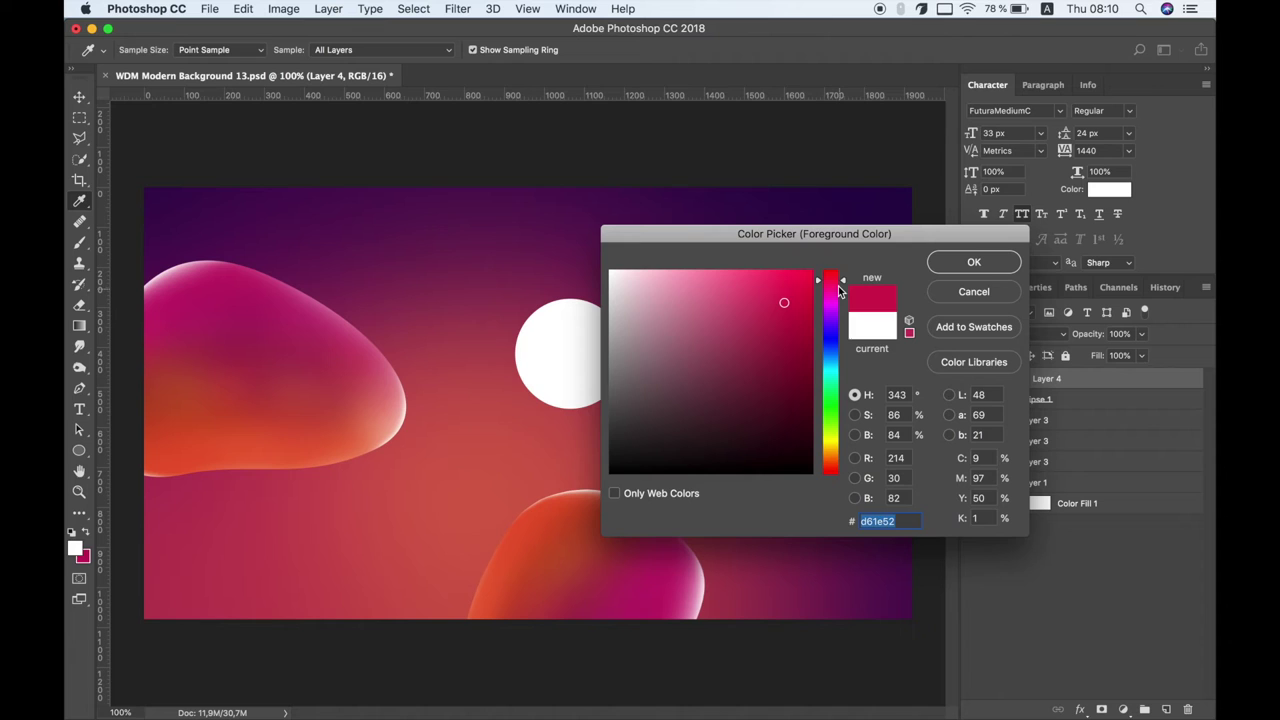
{"action": "left_click", "coordinate": [779, 290]}
{"action": "left_click", "coordinate": [952, 264]}
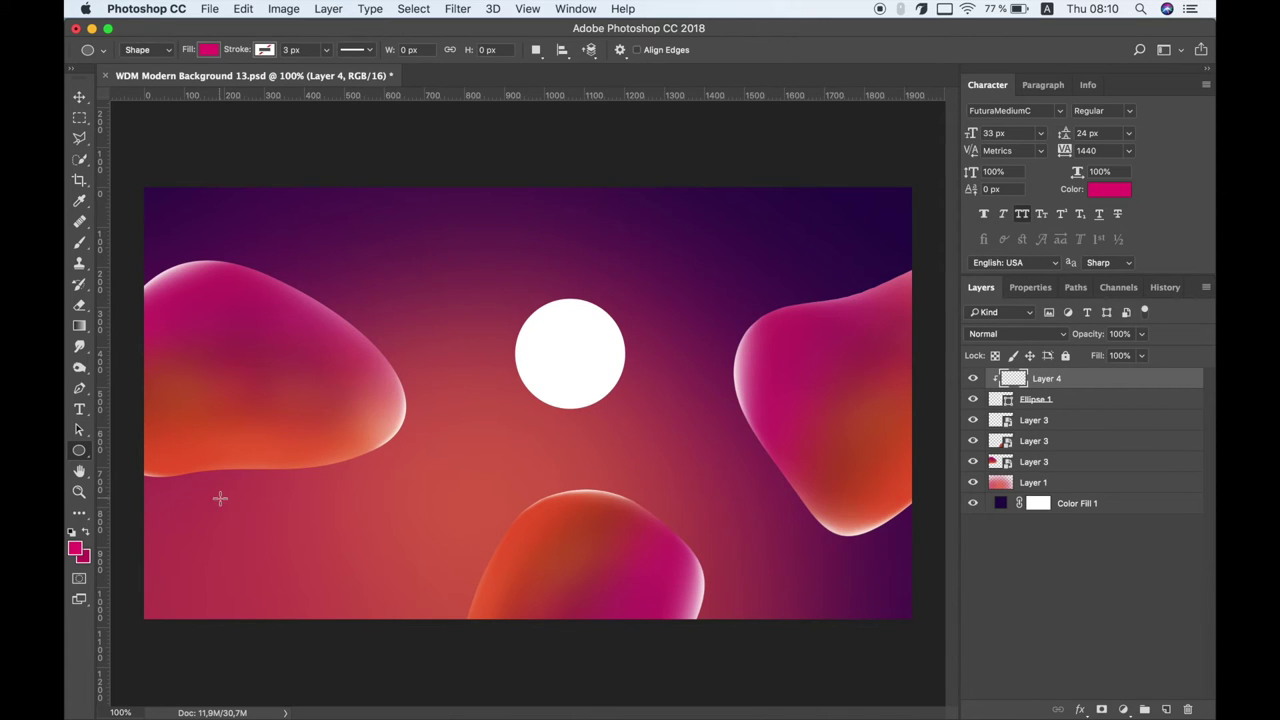
- Cover the white circle with pink using a soft 201 px brush
{"action": "left_click", "coordinate": [79, 242]}
{"action": "right_click", "coordinate": [525, 420]}
{"action": "left_click_drag", "start_coordinate": [695, 459], "coordinate": [706, 459]}
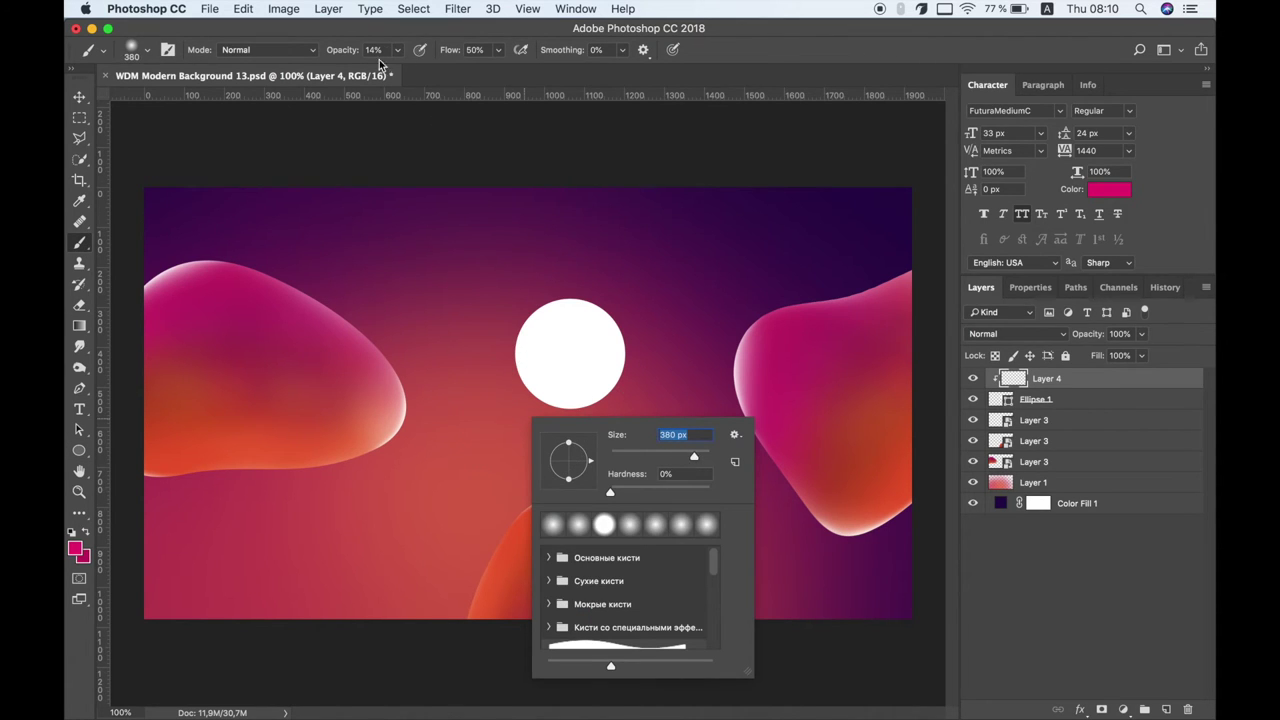
{"action": "left_click_drag", "start_coordinate": [397, 49], "coordinate": [466, 68]}
{"action": "left_click_drag", "start_coordinate": [466, 286], "coordinate": [500, 395]}
{"action": "mouse_move", "coordinate": [510, 270]}
{"action": "left_mouse_down"}
{"action": "mouse_move", "coordinate": [600, 340]}
{"action": "mouse_move", "coordinate": [632, 337]}
{"action": "left_mouse_up"}
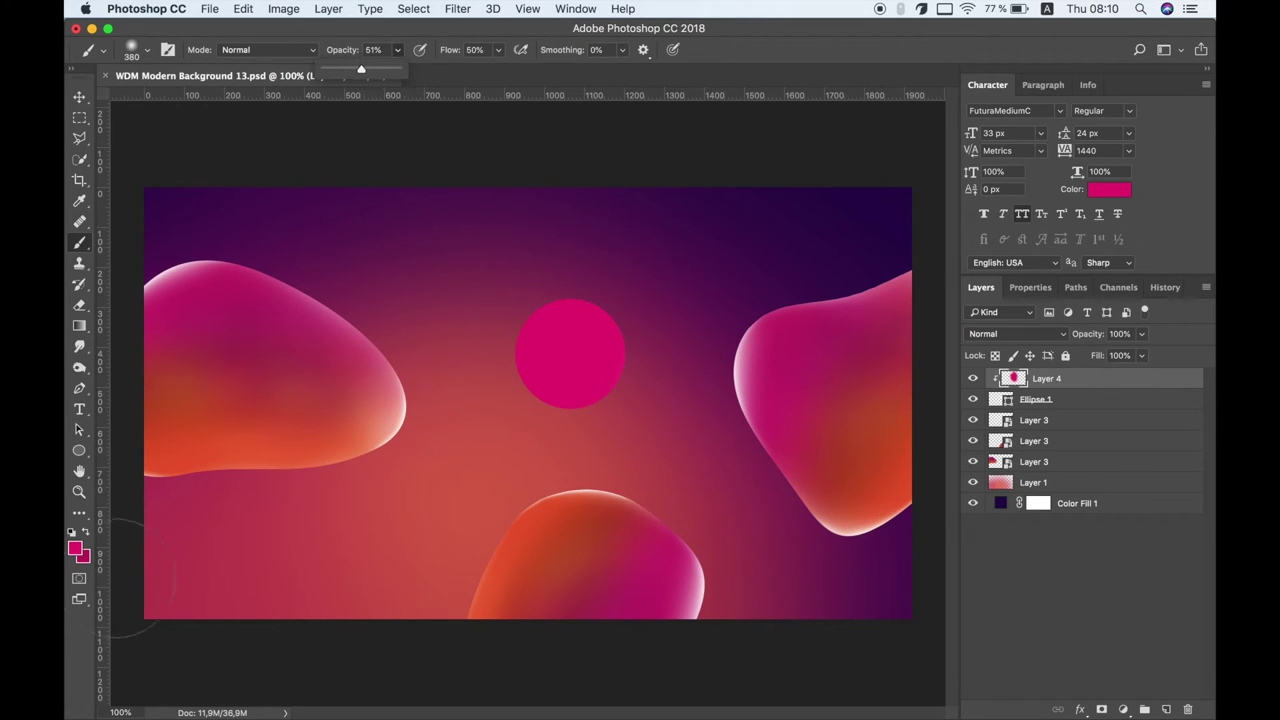
- Set orange as a painting colour and tint the circle's upper right orange
{"action": "left_click", "coordinate": [85, 558]}
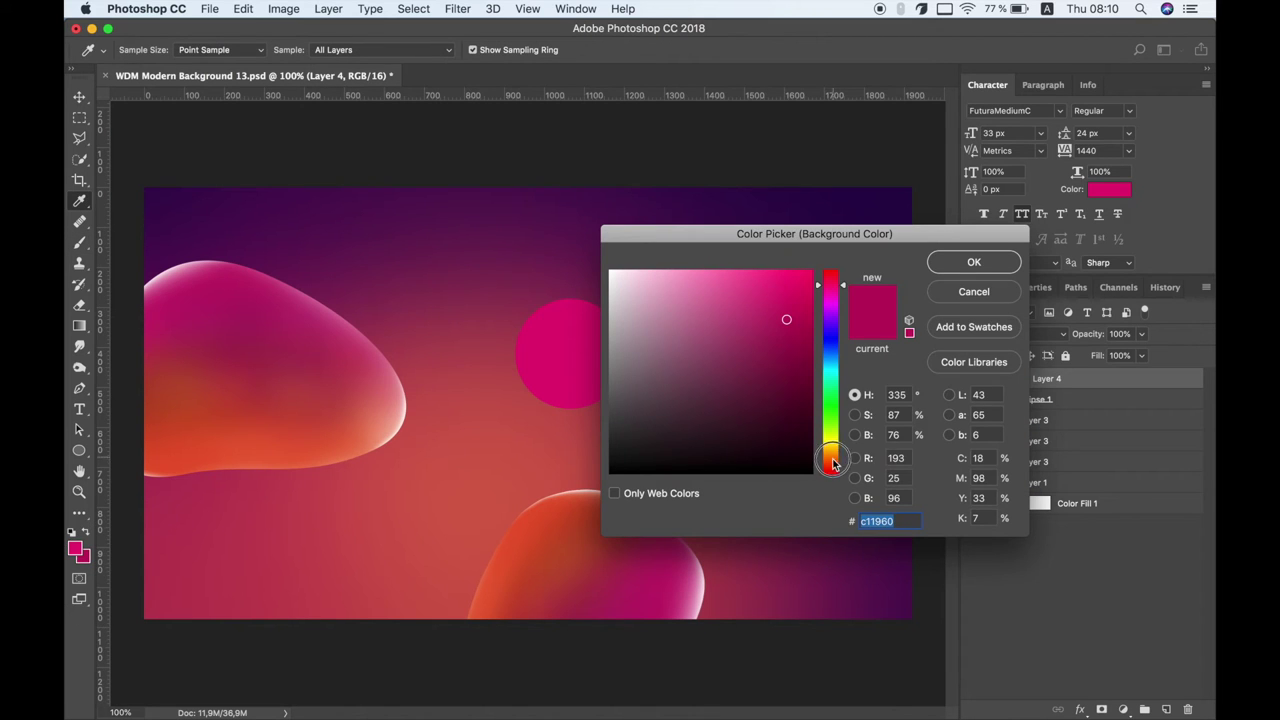
{"action": "left_click", "coordinate": [830, 463]}
{"action": "left_click", "coordinate": [780, 296]}
{"action": "left_click", "coordinate": [970, 262]}
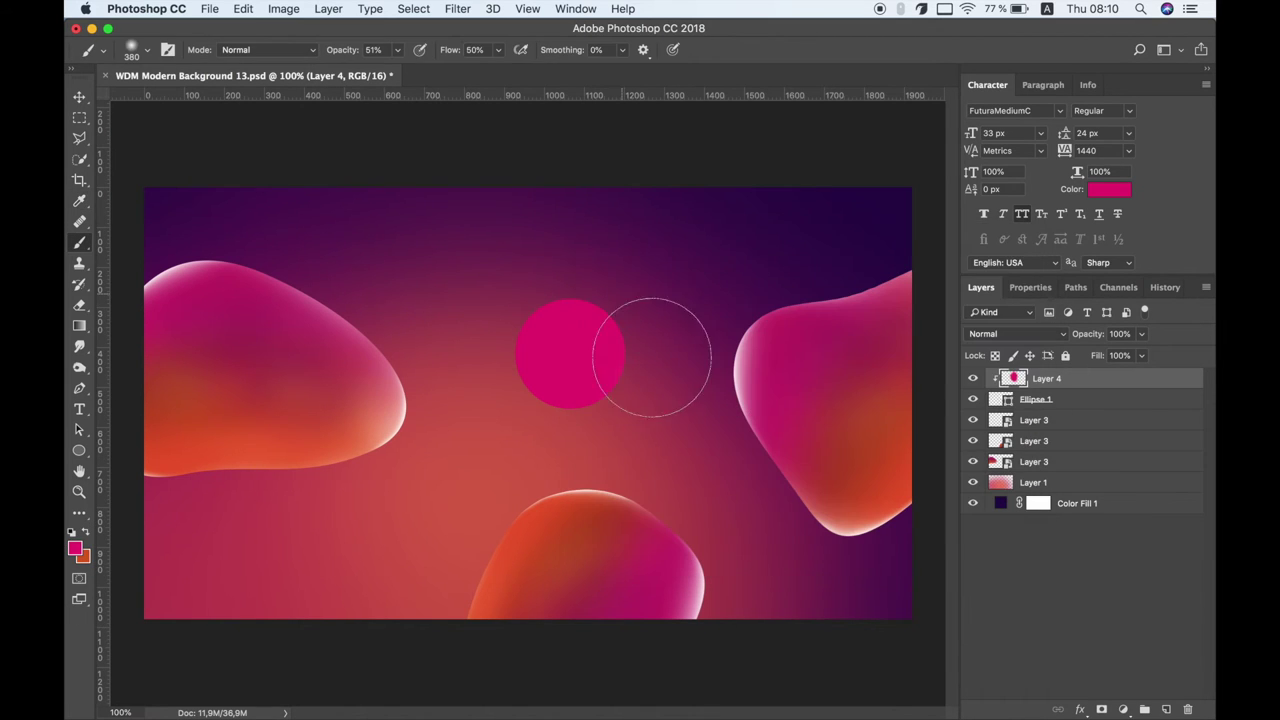
{"action": "left_click_drag", "start_coordinate": [586, 349], "coordinate": [613, 345]}
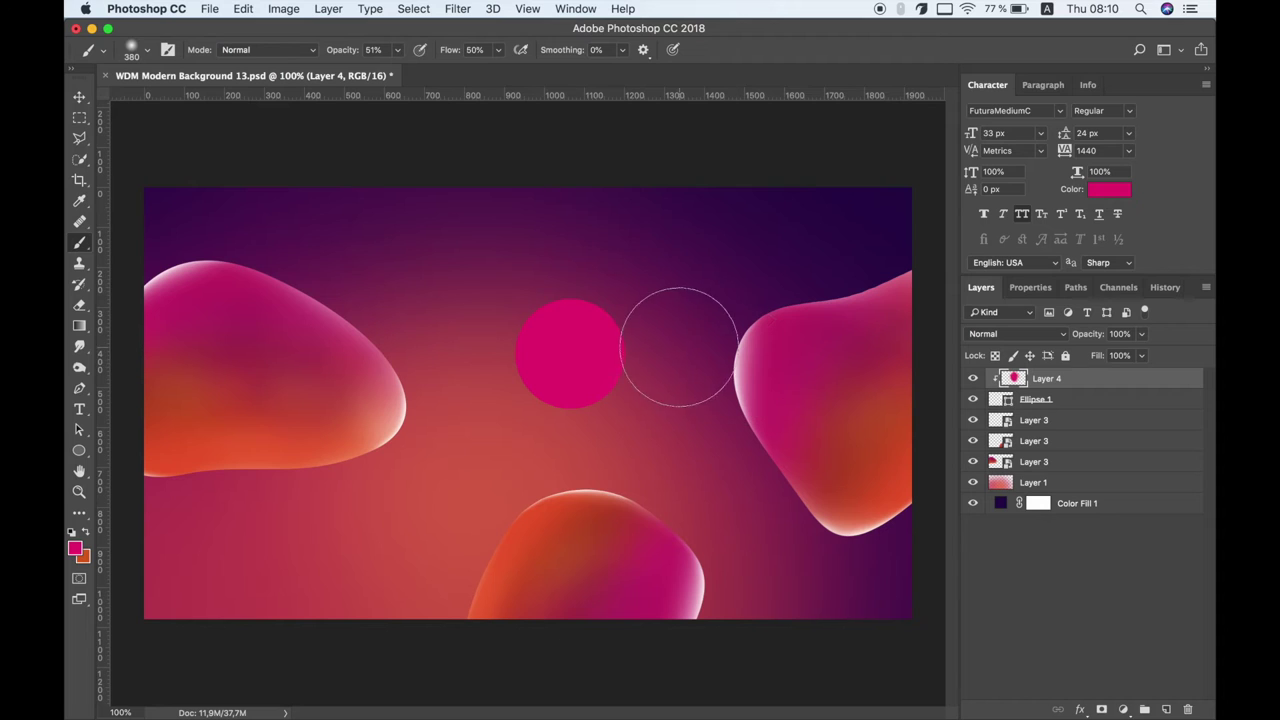
{"action": "left_click", "coordinate": [88, 535]}
{"action": "left_click_drag", "start_coordinate": [657, 329], "coordinate": [645, 315]}
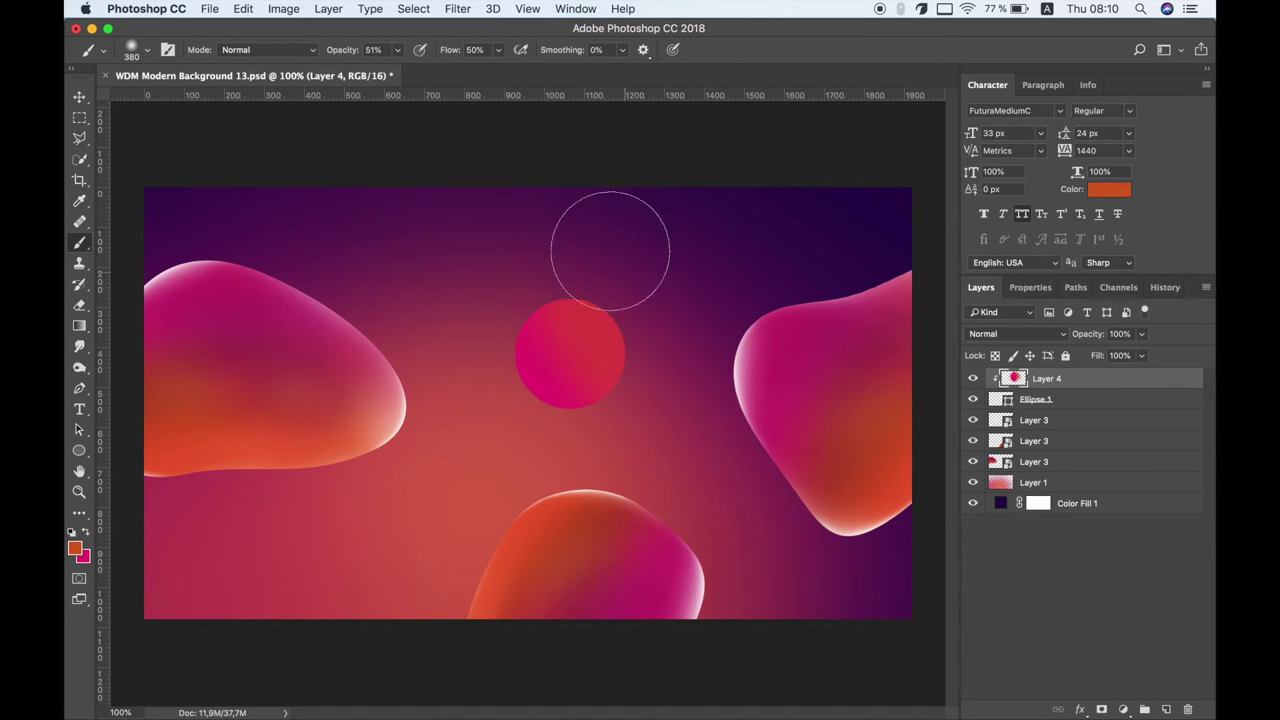
- Darken the top of the circle with dark brown using a 236 px brush
{"action": "left_click", "coordinate": [75, 548]}
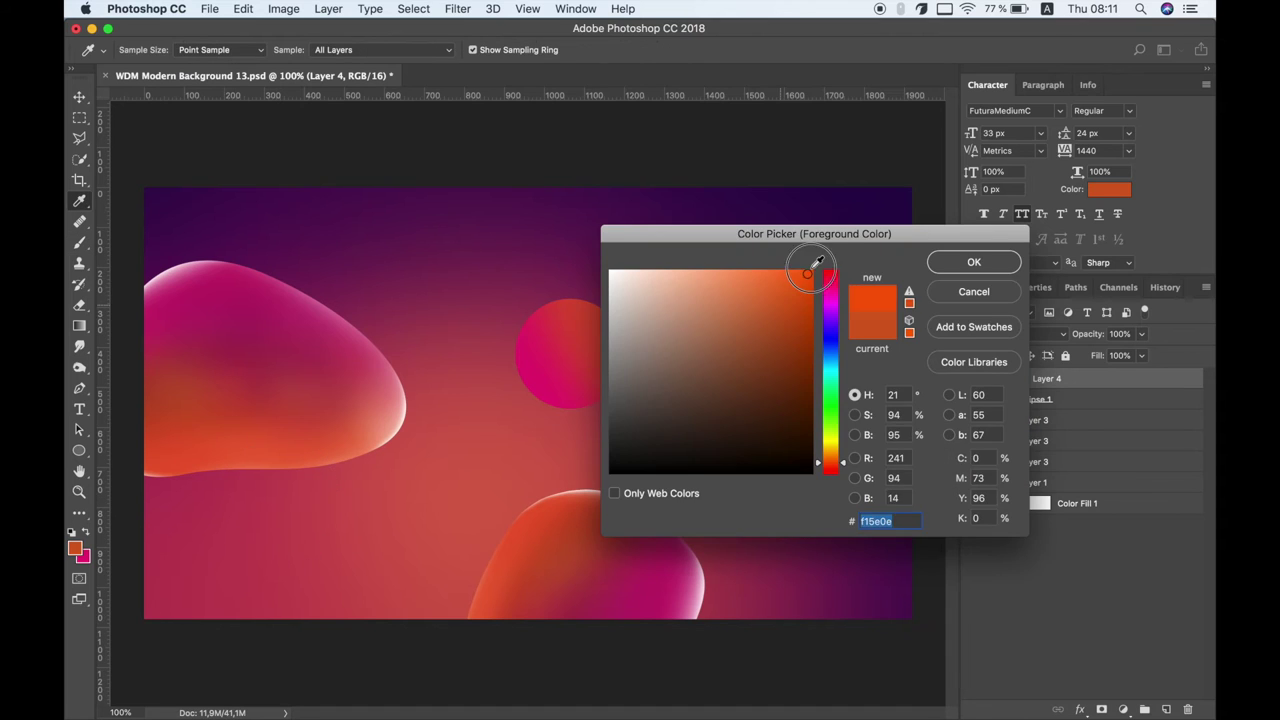
{"action": "left_click", "coordinate": [973, 262]}
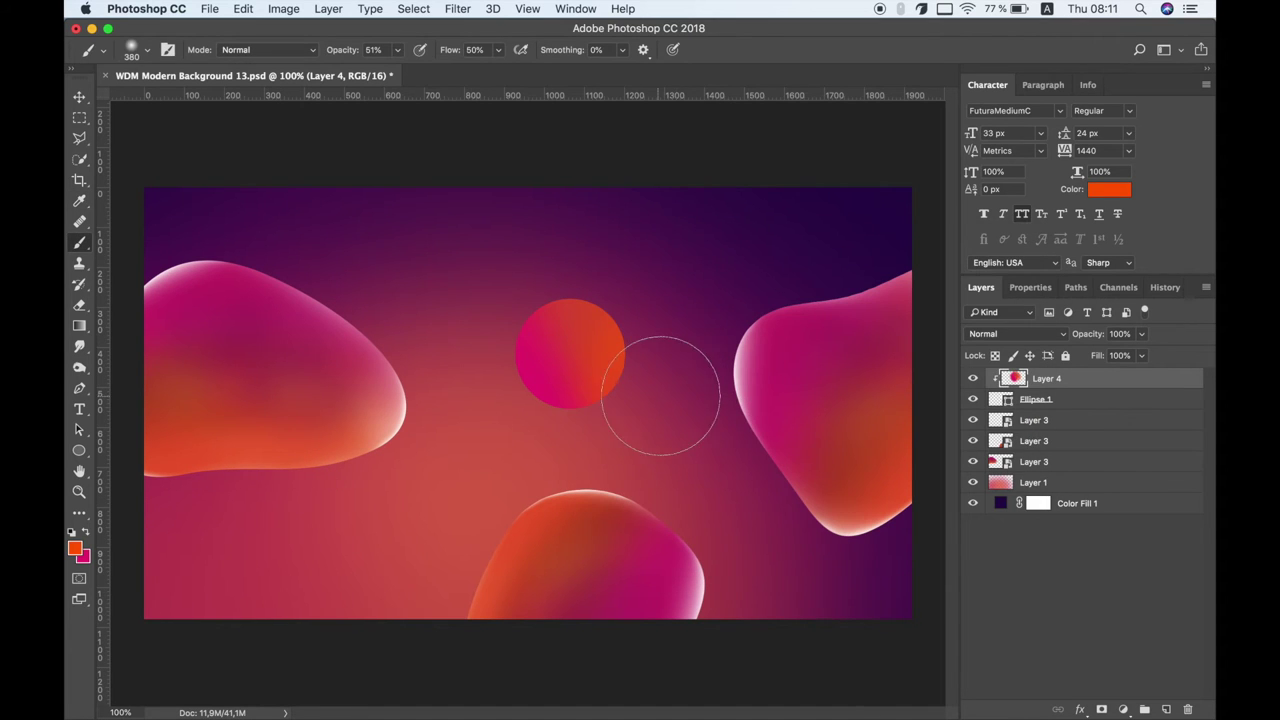
{"action": "left_click", "coordinate": [75, 550]}
{"action": "left_click", "coordinate": [789, 363]}
{"action": "left_click", "coordinate": [962, 262]}
{"action": "right_click", "coordinate": [666, 354]}
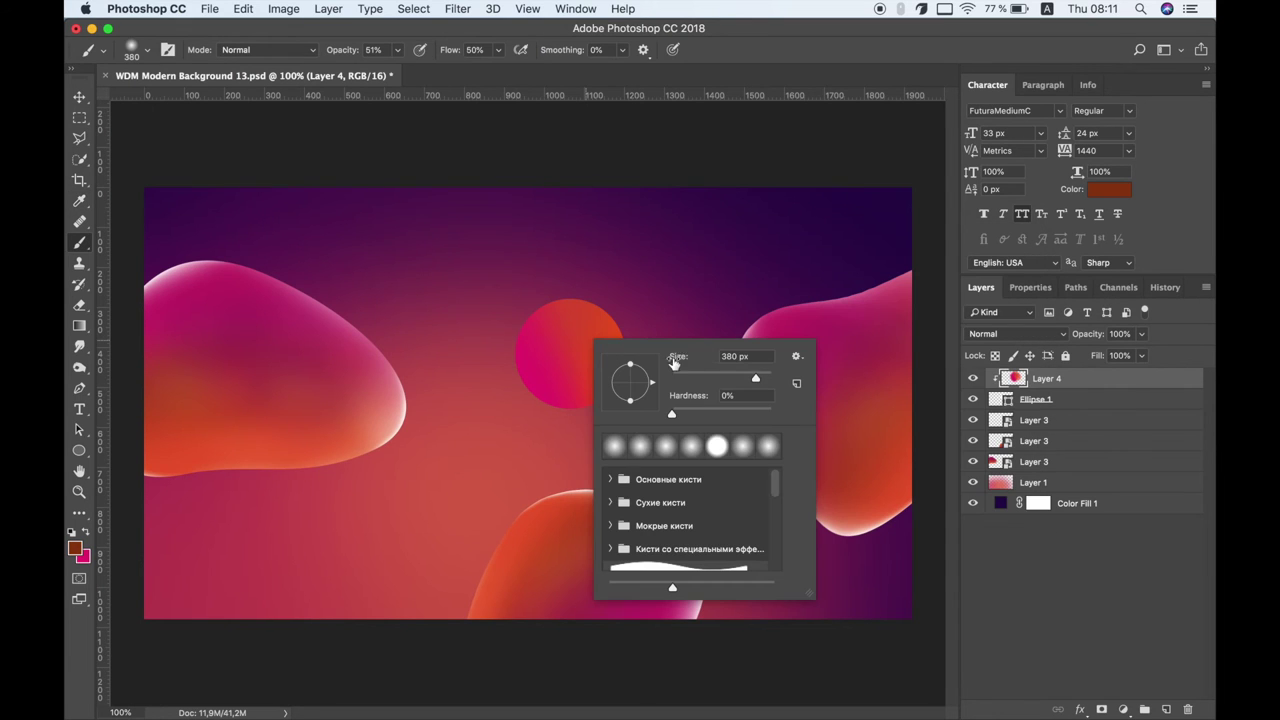
{"action": "left_click_drag", "start_coordinate": [730, 375], "coordinate": [723, 377]}
{"action": "type", "text": "236"}
{"action": "key", "text": "Return"}
{"action": "left_click_drag", "start_coordinate": [549, 303], "coordinate": [620, 330]}
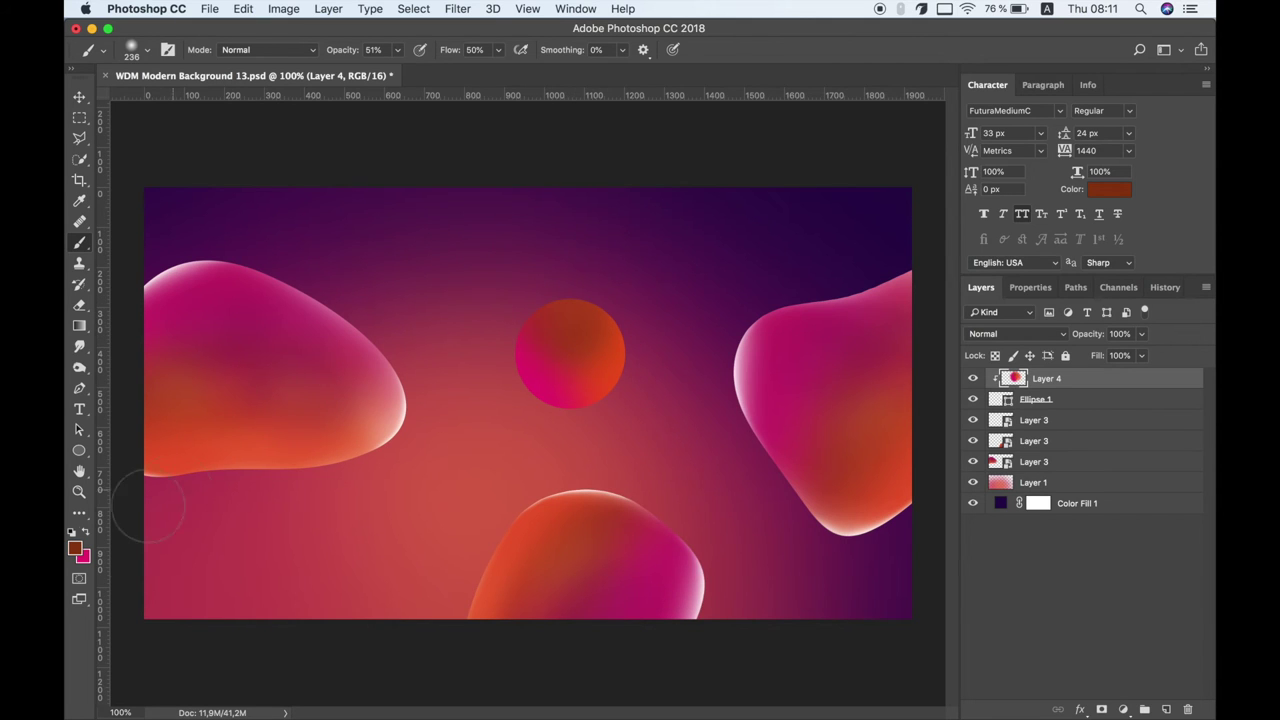
- Choose a brighter pink and a bright orange, then swap so orange is the foreground colour
{"action": "left_click", "coordinate": [85, 555]}
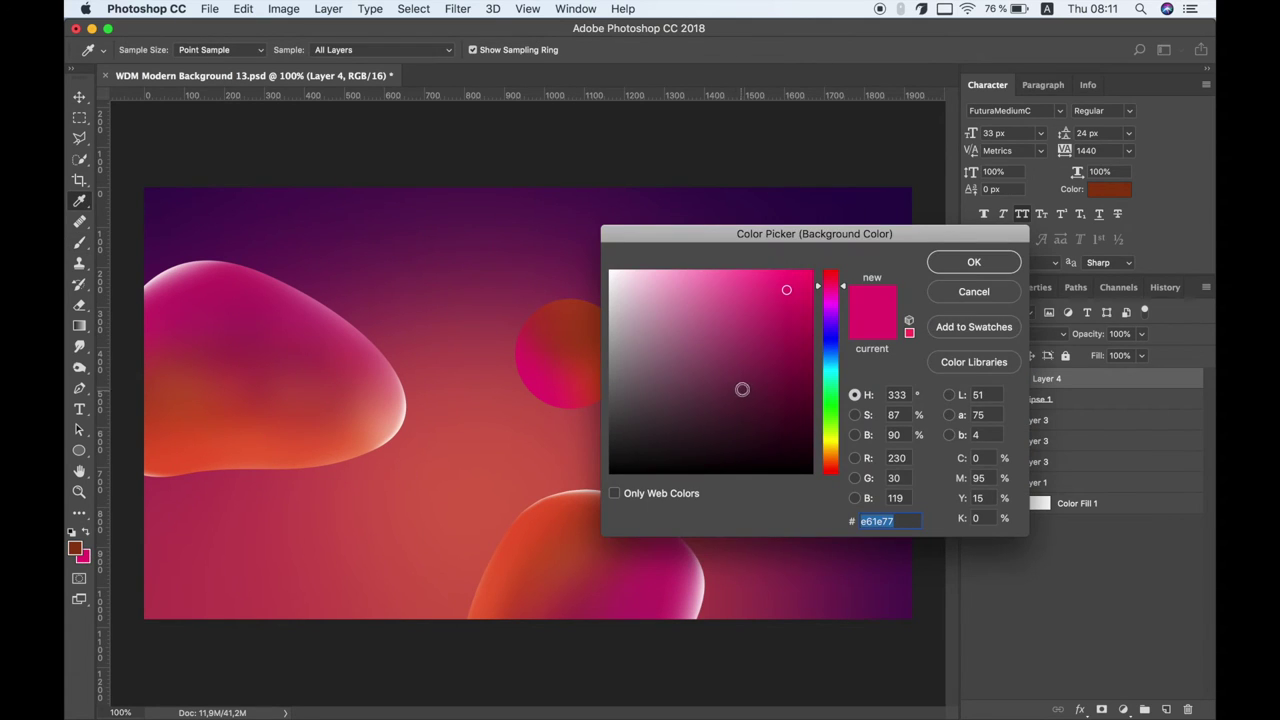
{"action": "left_click", "coordinate": [788, 315]}
{"action": "left_click", "coordinate": [972, 260]}
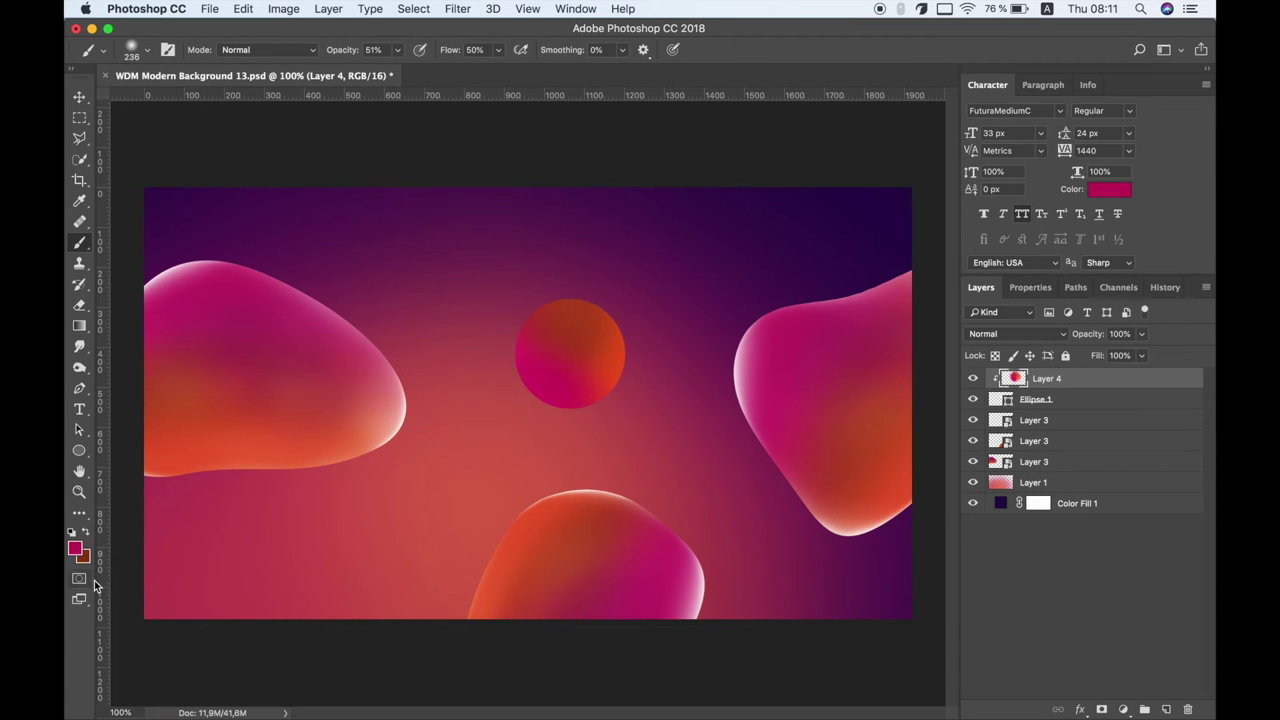
{"action": "left_click", "coordinate": [76, 553]}
{"action": "left_click", "coordinate": [776, 292]}
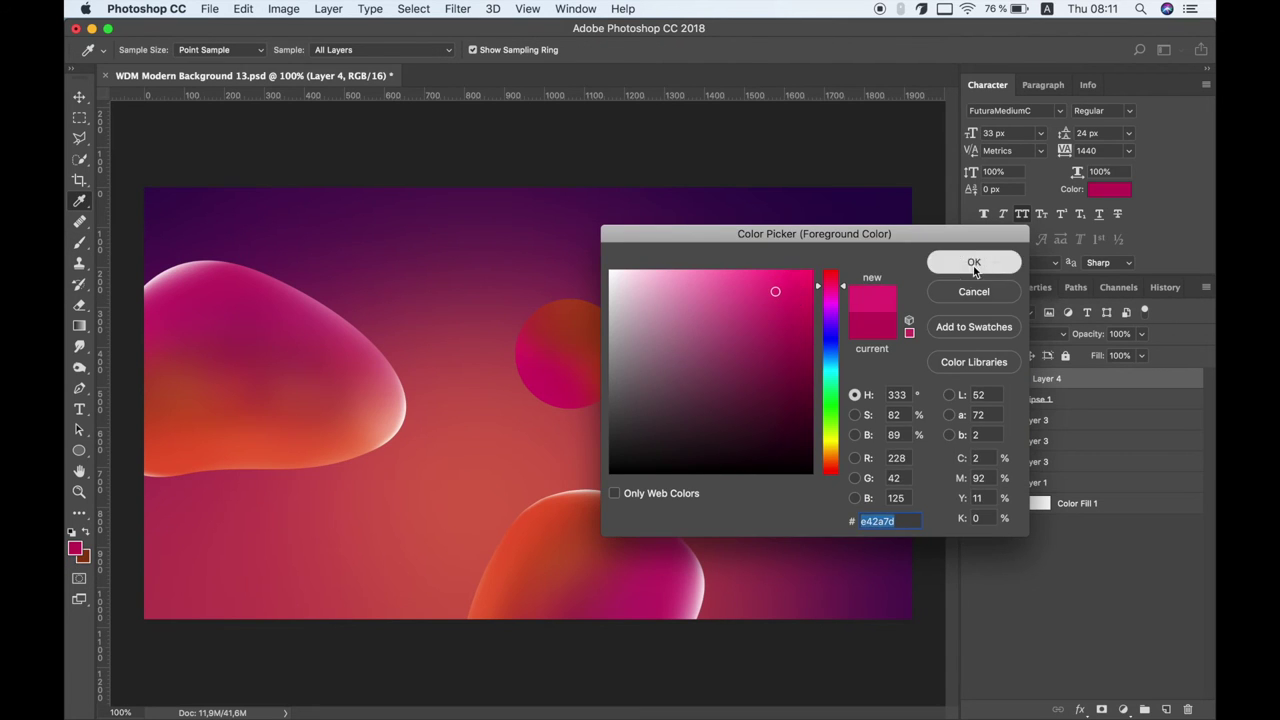
{"action": "left_click", "coordinate": [972, 262]}
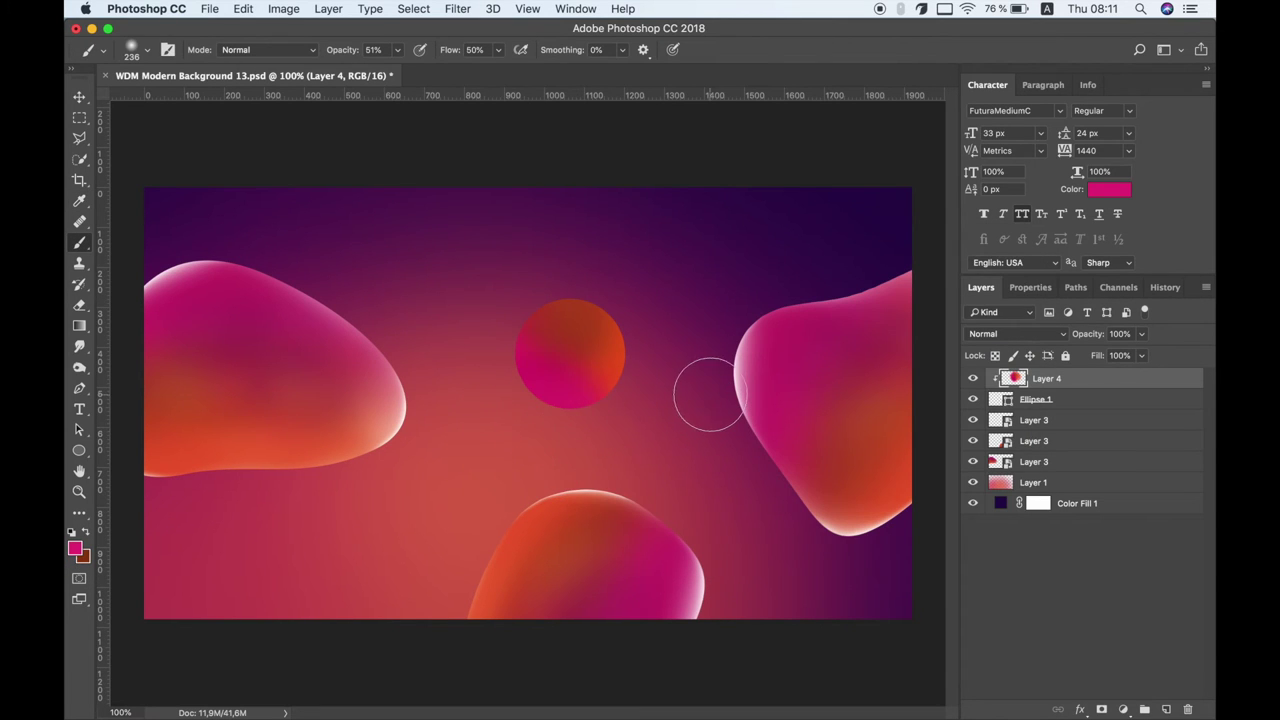
{"action": "left_click", "coordinate": [86, 561]}
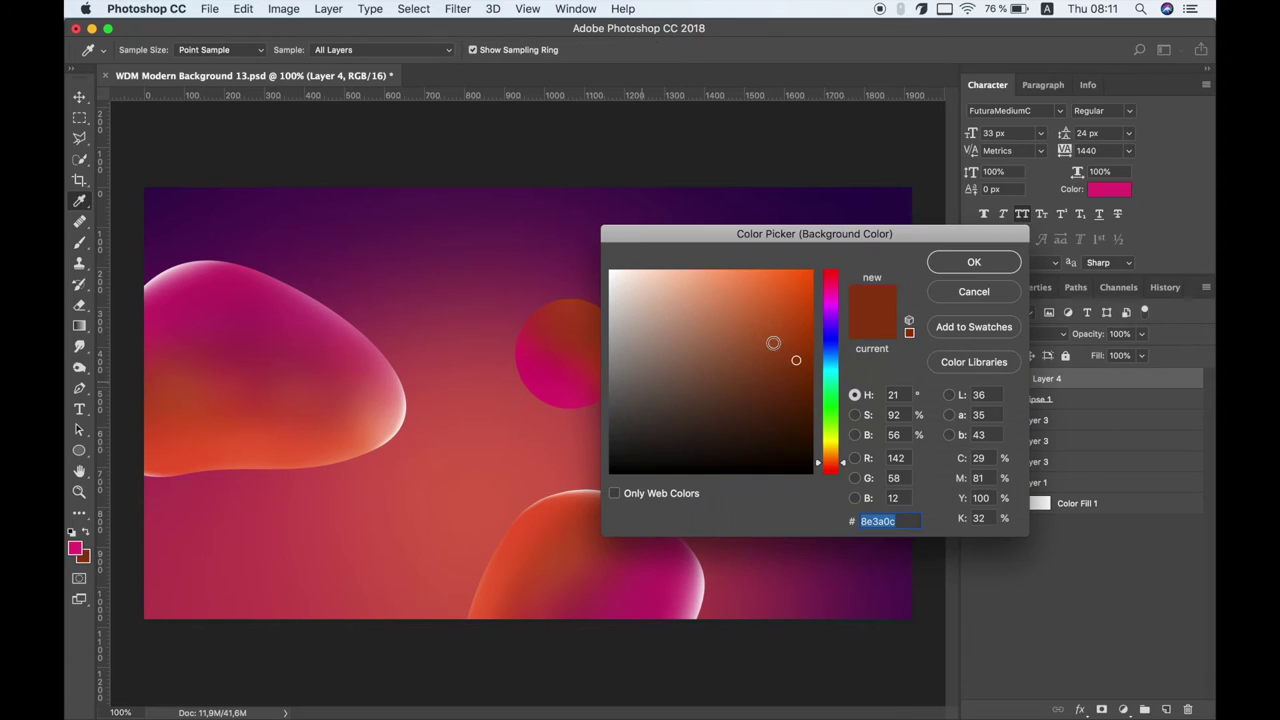
{"action": "left_click_drag", "start_coordinate": [792, 300], "coordinate": [802, 279]}
{"action": "left_click", "coordinate": [966, 264]}
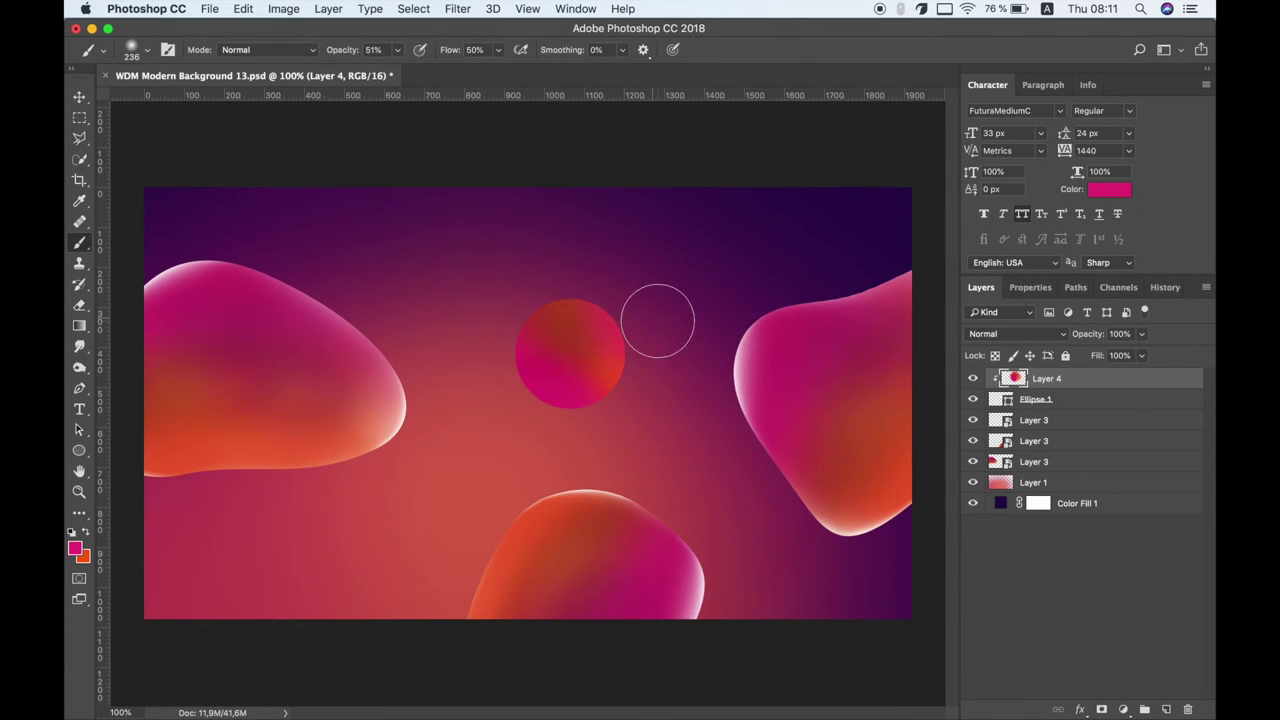
{"action": "left_click", "coordinate": [88, 532]}
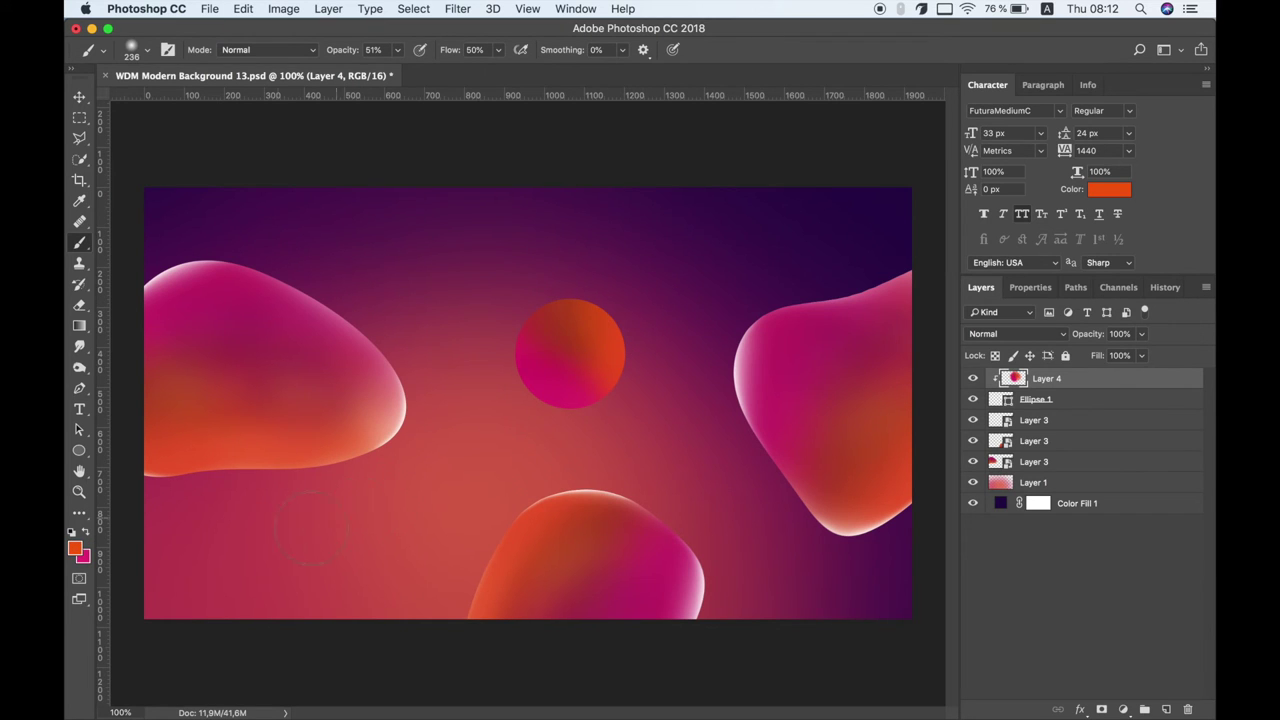
{"action": "right_click", "coordinate": [1066, 384]}
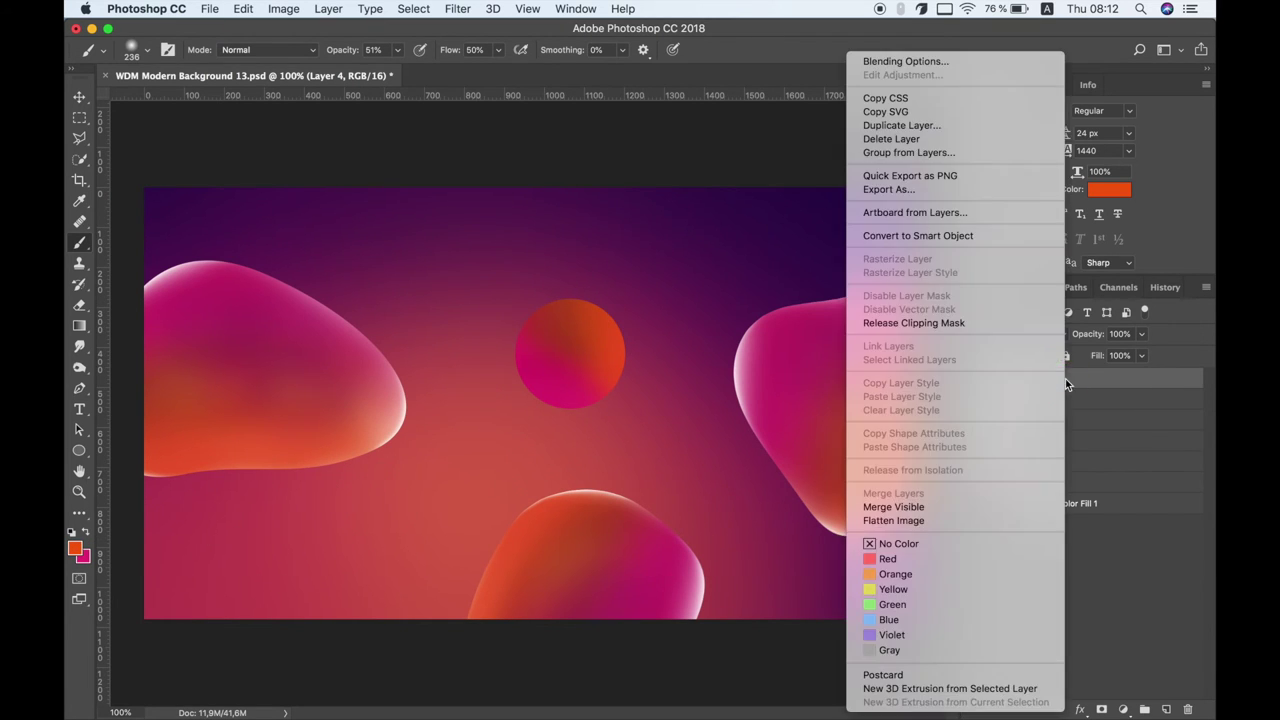
- Convert Layer 4 to a smart object and apply a Radial Blur spin of amount 24
{"action": "left_click", "coordinate": [950, 237]}
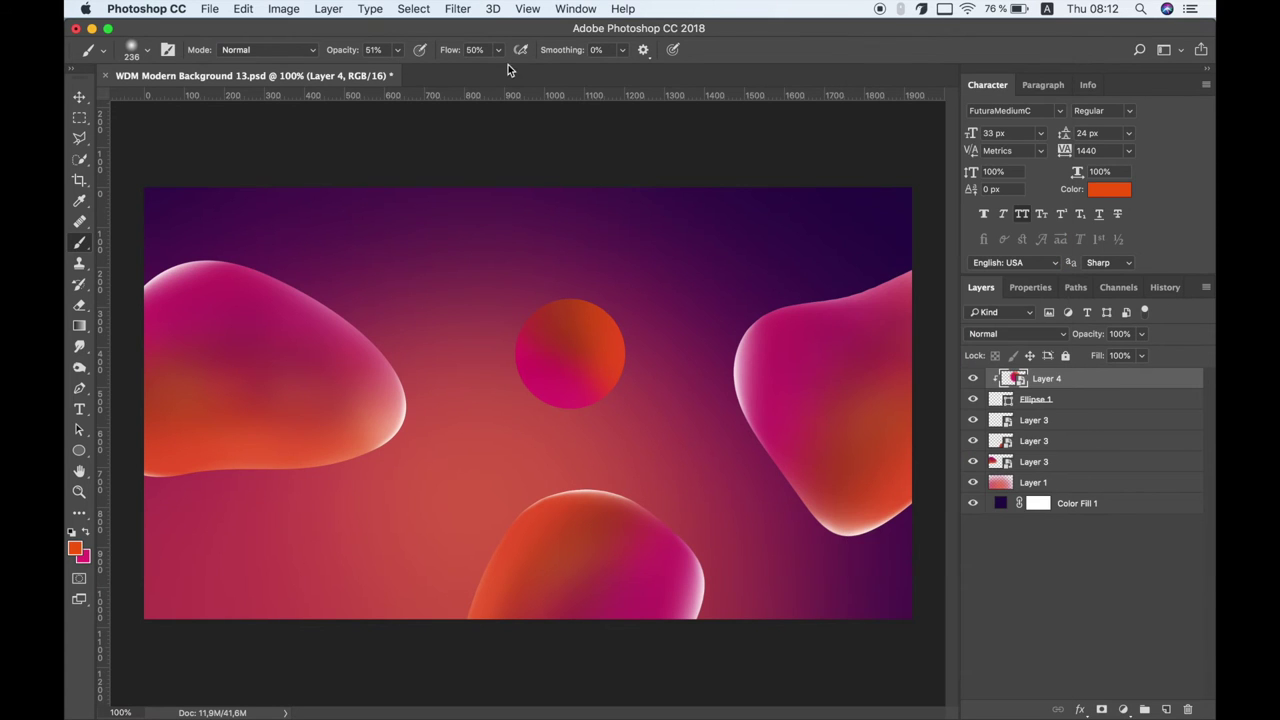
{"action": "left_click", "coordinate": [460, 10]}
{"action": "mouse_move", "coordinate": [465, 199]}
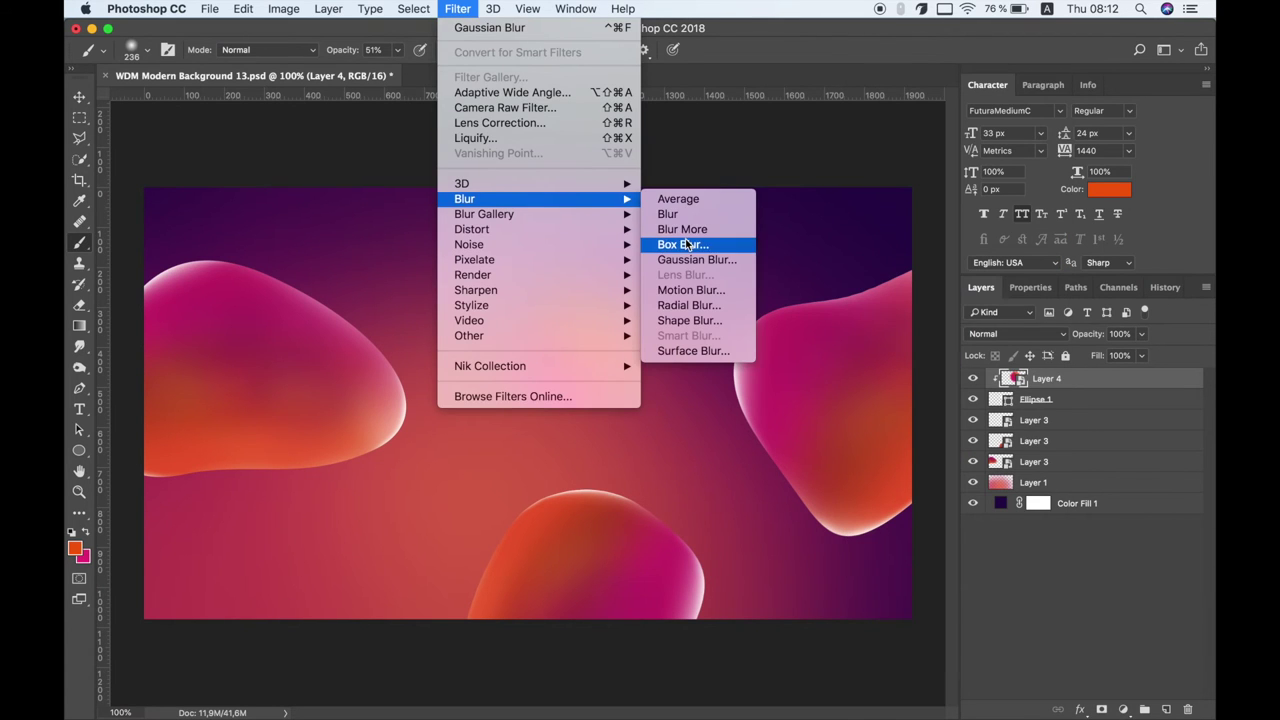
{"action": "left_click", "coordinate": [690, 305]}
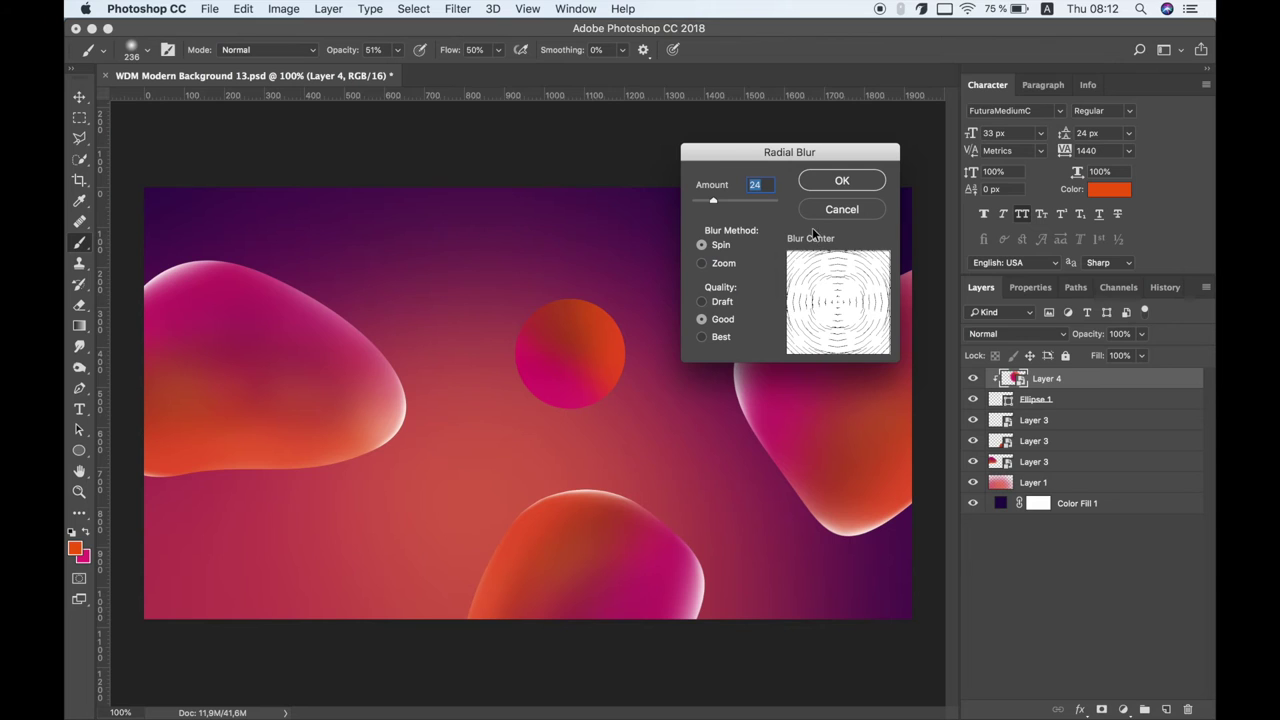
{"action": "left_click", "coordinate": [836, 182]}
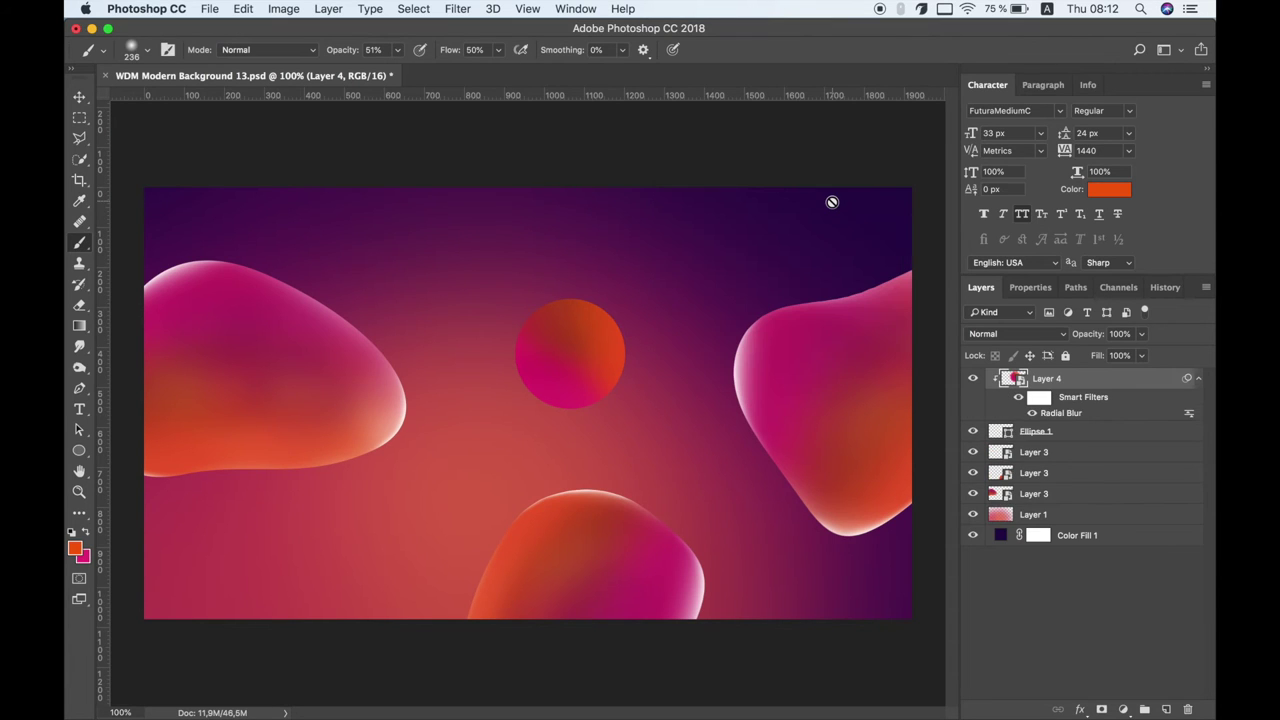
{"action": "double_click", "coordinate": [1062, 414]}
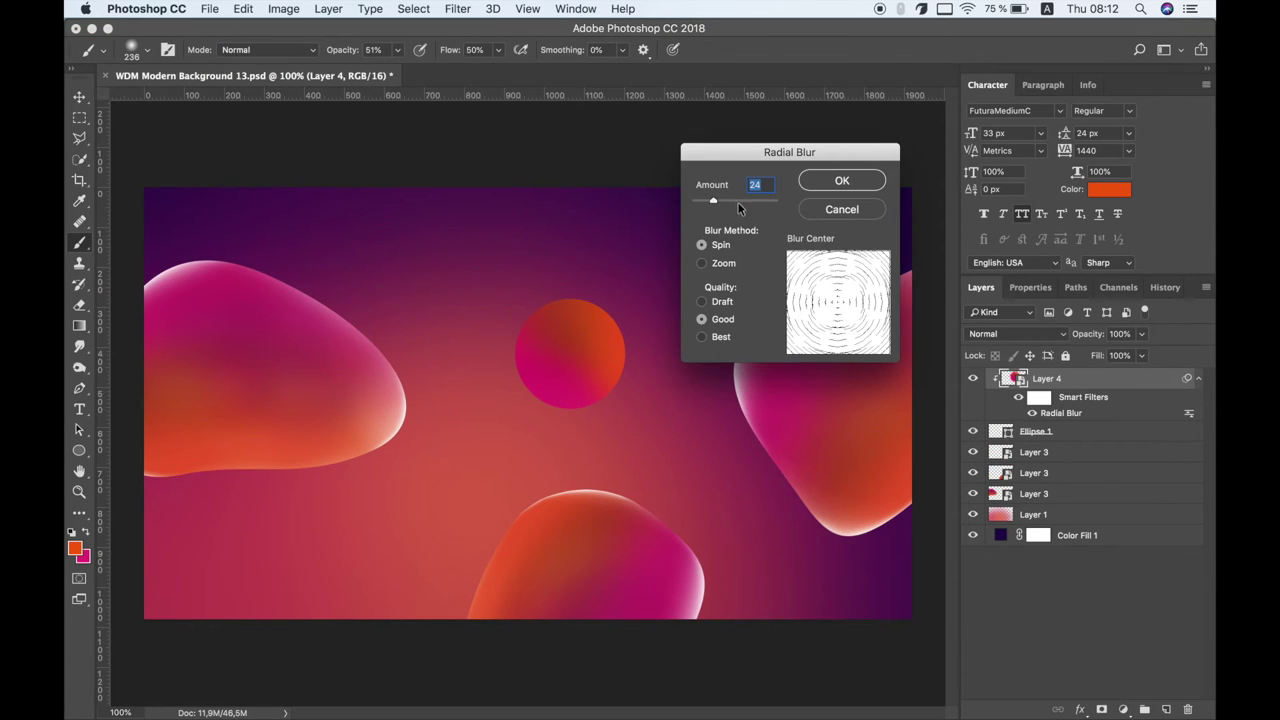
{"action": "left_click", "coordinate": [836, 181]}
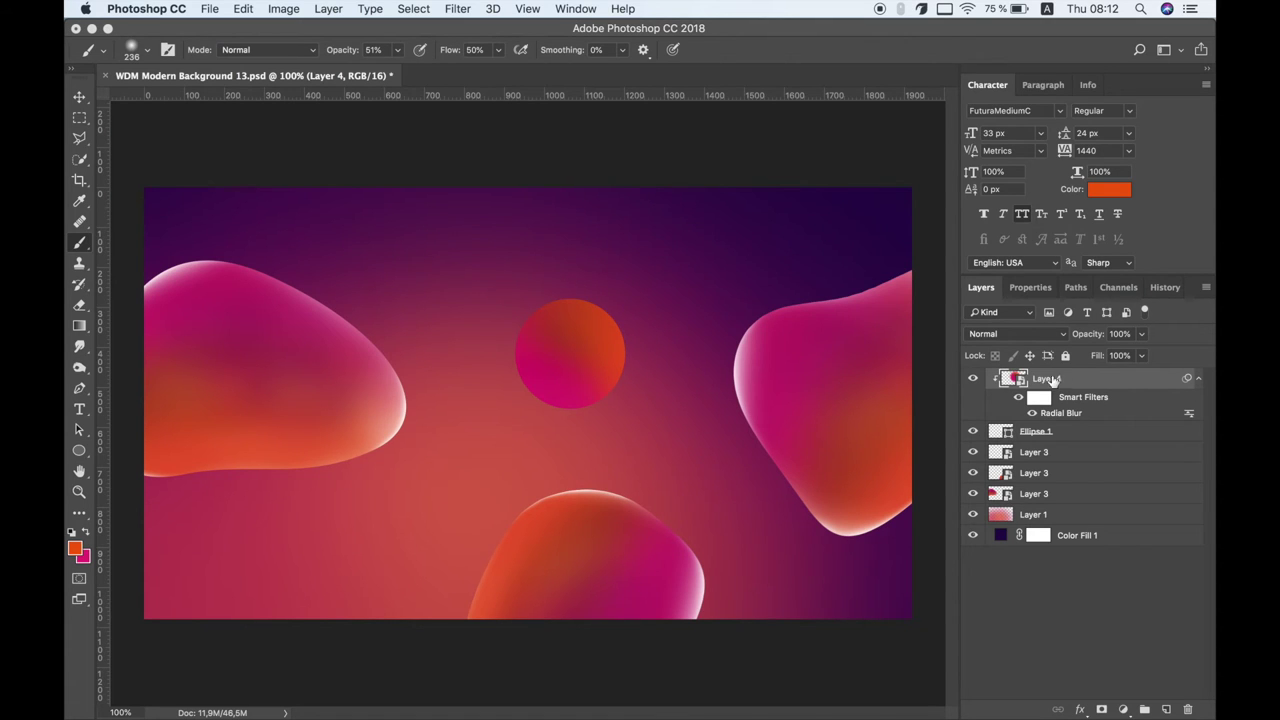
- Make dark magenta #9f0f4f the painting colour for the Brush tool
{"action": "left_click", "coordinate": [86, 558]}
{"action": "left_click", "coordinate": [793, 347]}
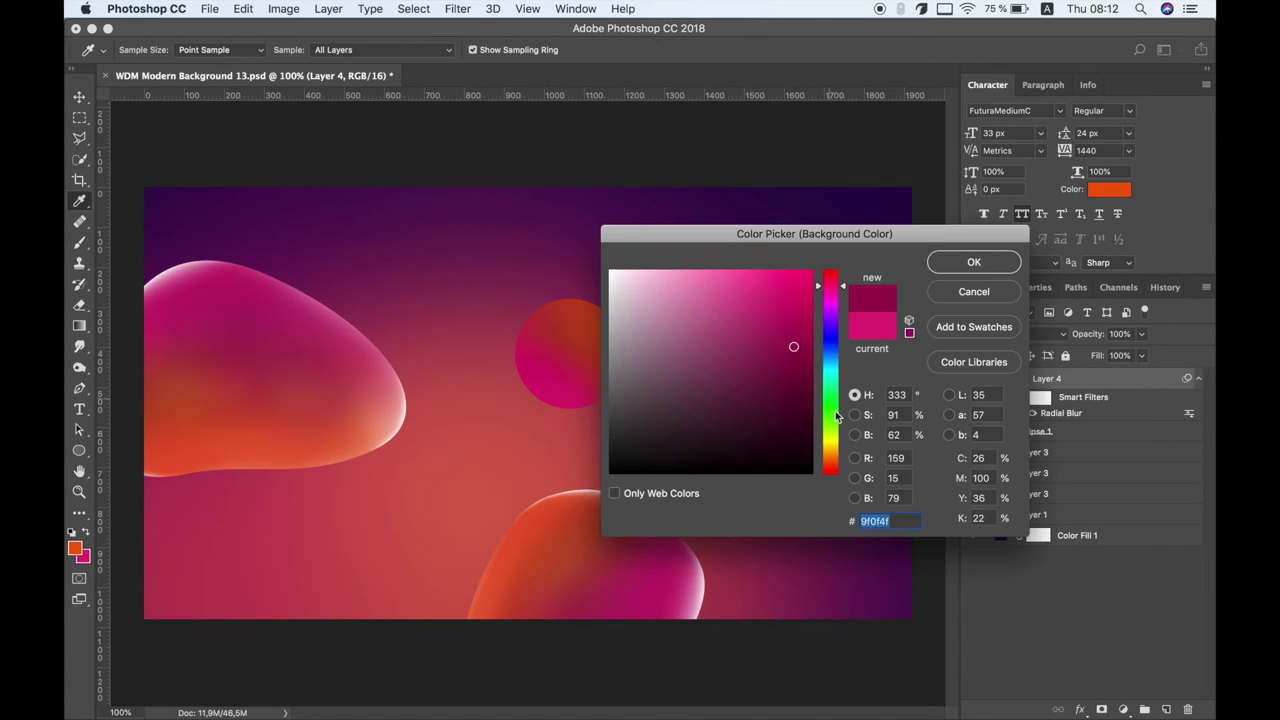
{"action": "key", "text": "Return"}
{"action": "key", "text": "b"}
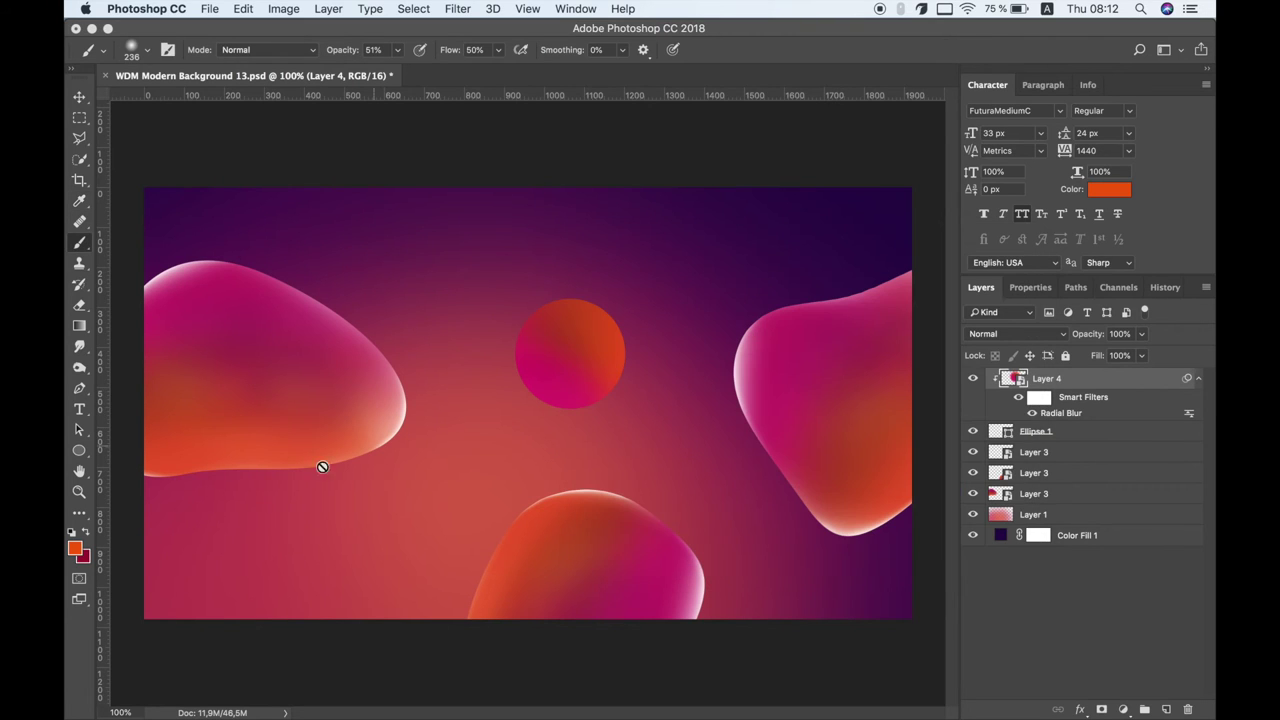
{"action": "key", "text": "x"}
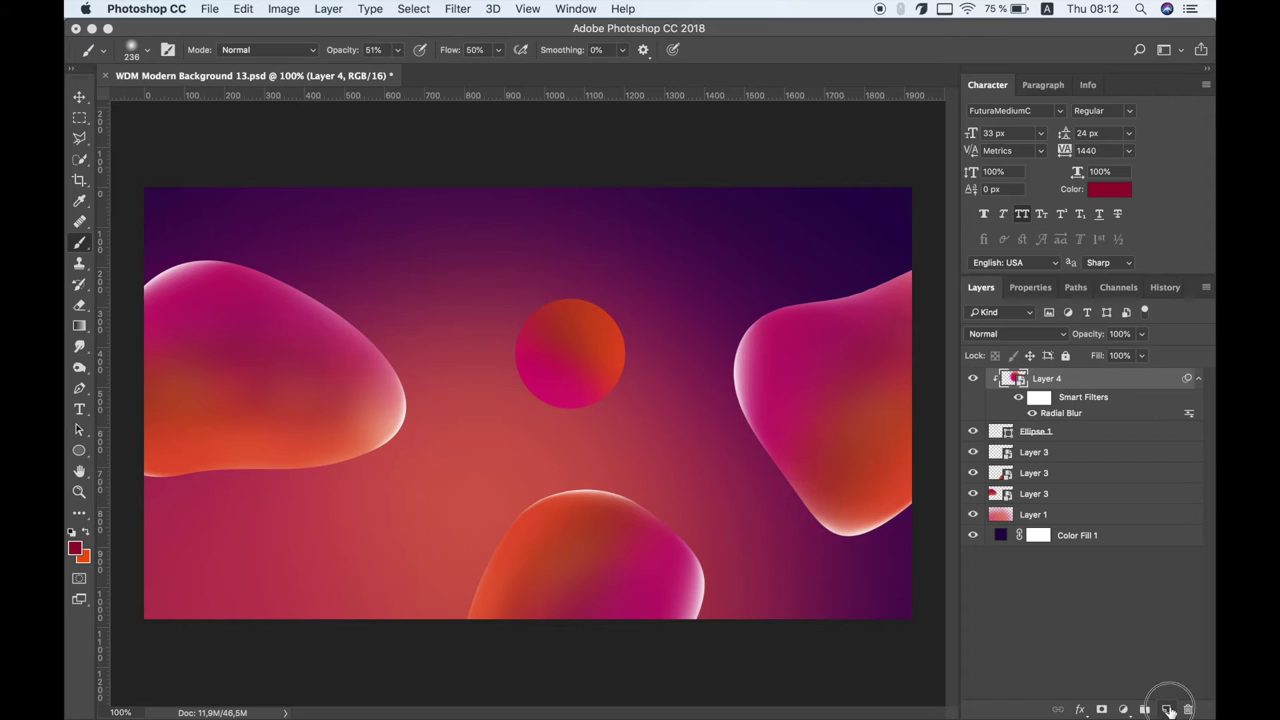
- Add Layer 5 clipped to Layer 4 and set the foreground colour to near-white
{"action": "left_click", "coordinate": [1166, 709]}
{"action": "left_click", "coordinate": [1094, 389], "text": "alt"}
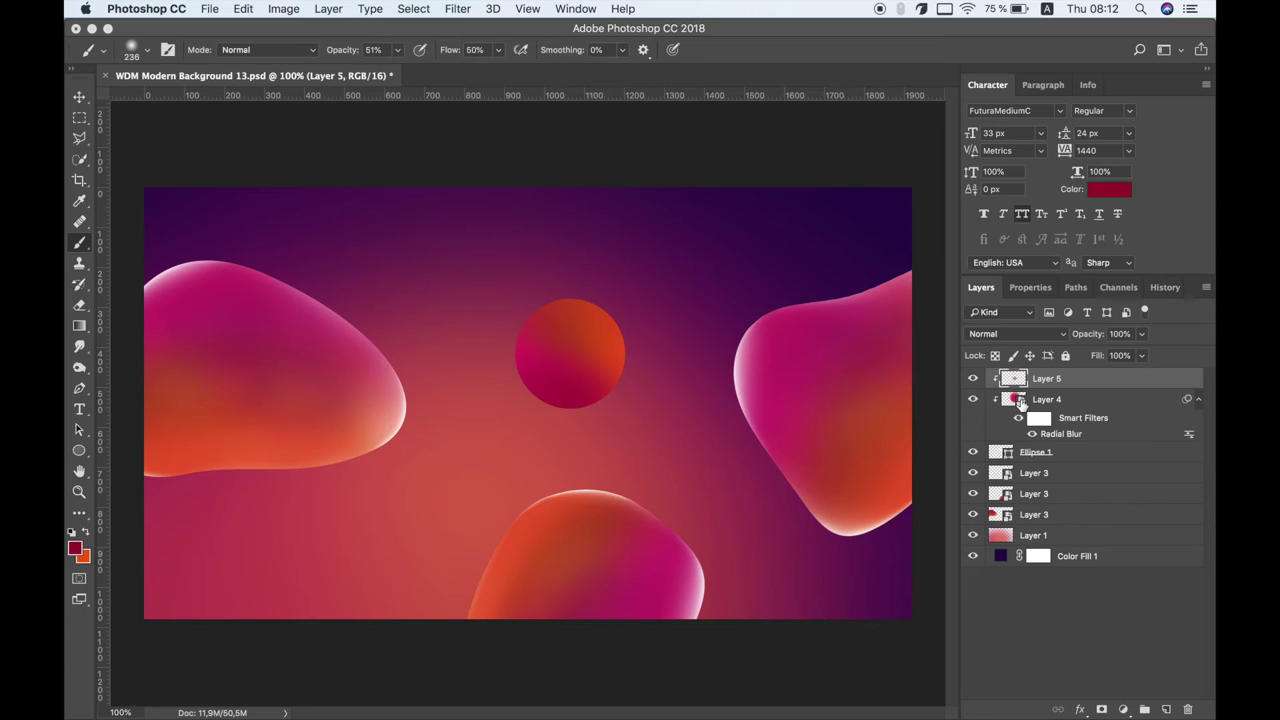
{"action": "left_click", "coordinate": [75, 548]}
{"action": "left_click_drag", "start_coordinate": [664, 350], "coordinate": [615, 240]}
{"action": "left_click", "coordinate": [972, 261]}
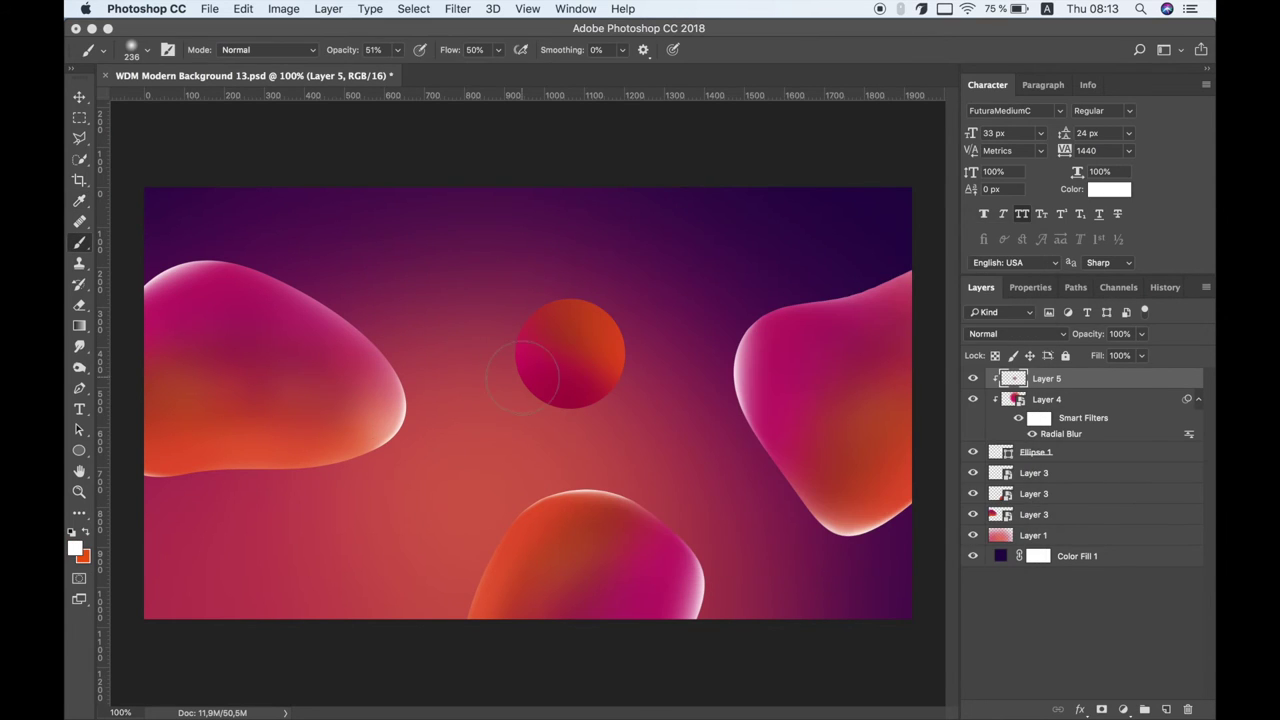
- Set the brush to 175 px size at 100% opacity
{"action": "right_click", "coordinate": [554, 363]}
{"action": "type", "text": "175"}
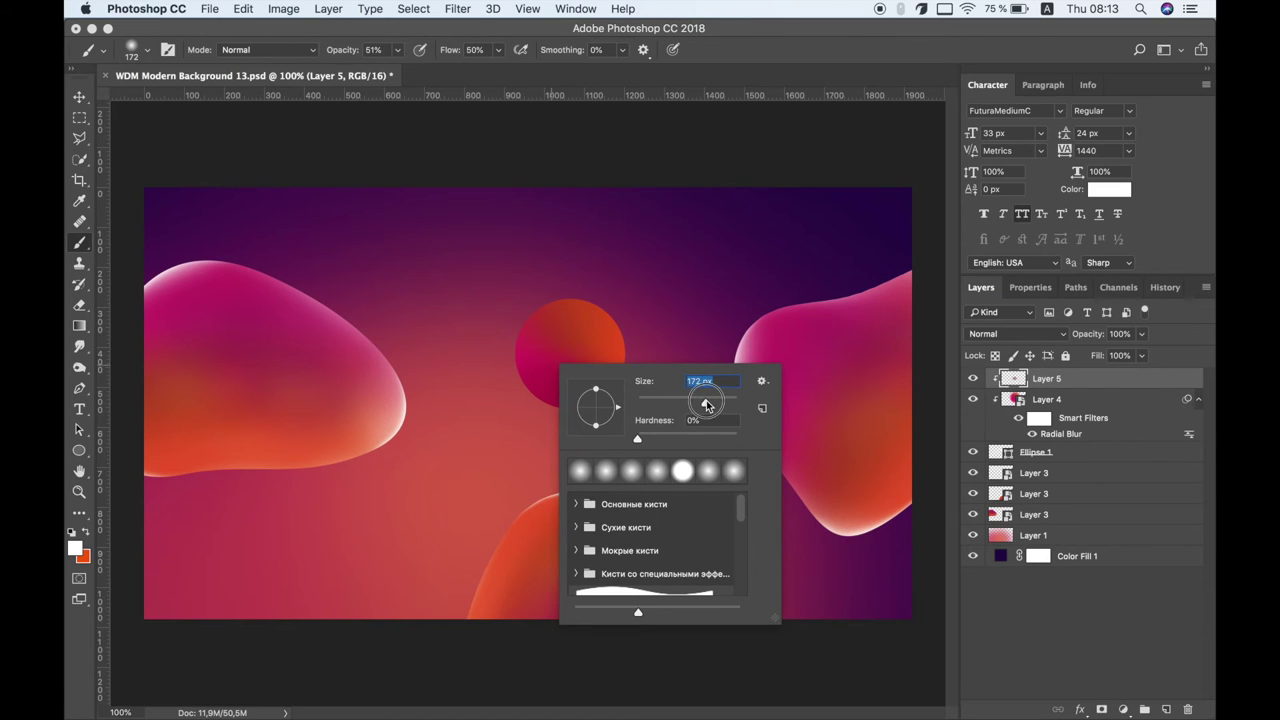
{"action": "key", "text": "Return"}
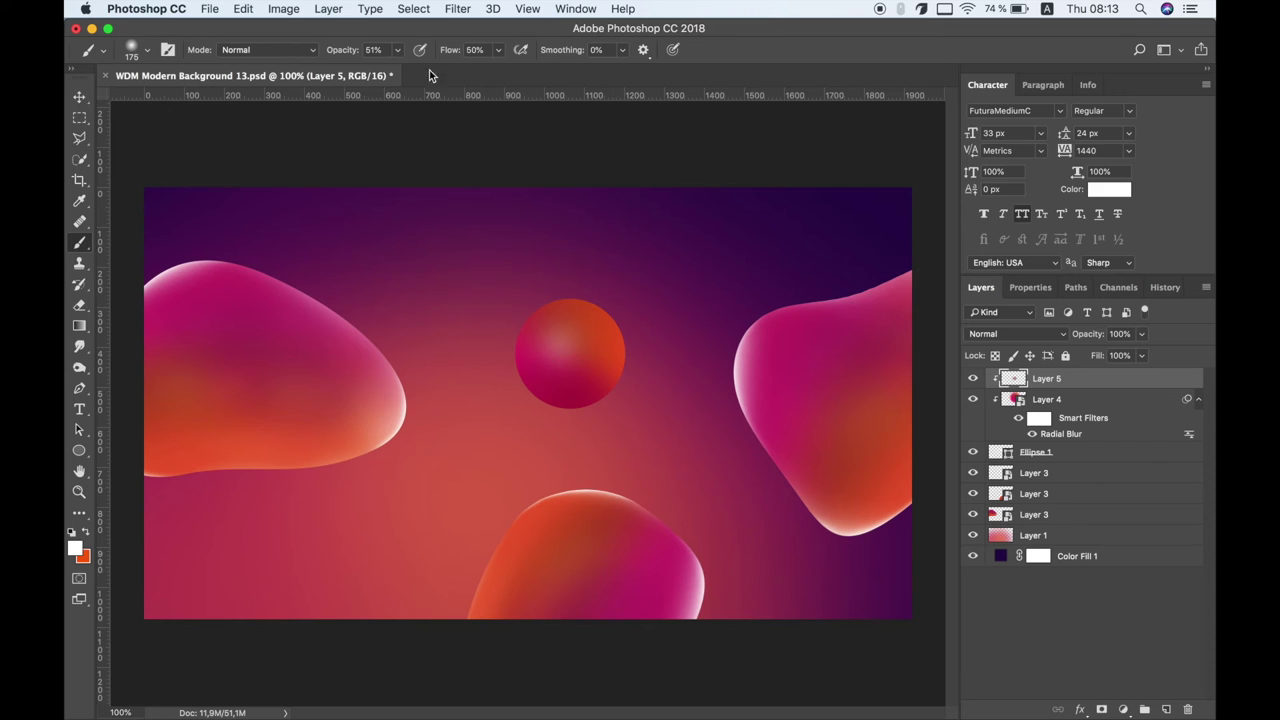
{"action": "left_click_drag", "start_coordinate": [399, 49], "coordinate": [440, 68]}
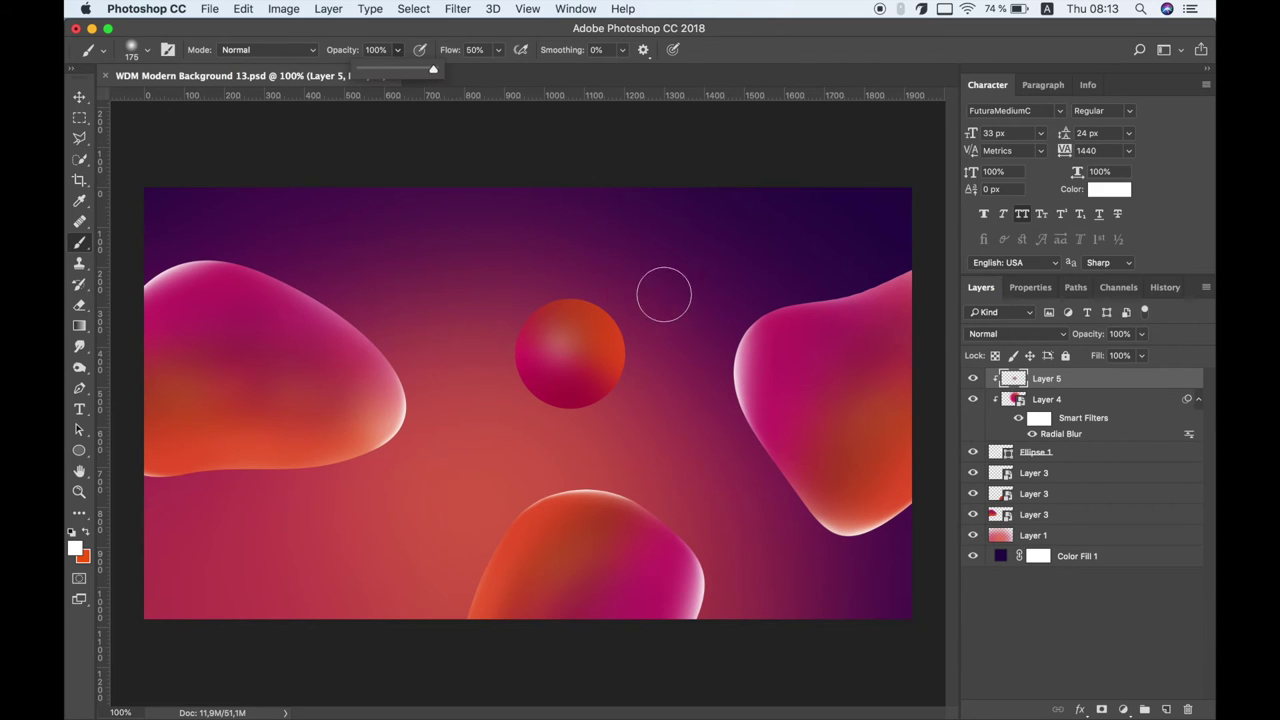
{"action": "right_click", "coordinate": [668, 294]}
{"action": "key", "text": "Return"}
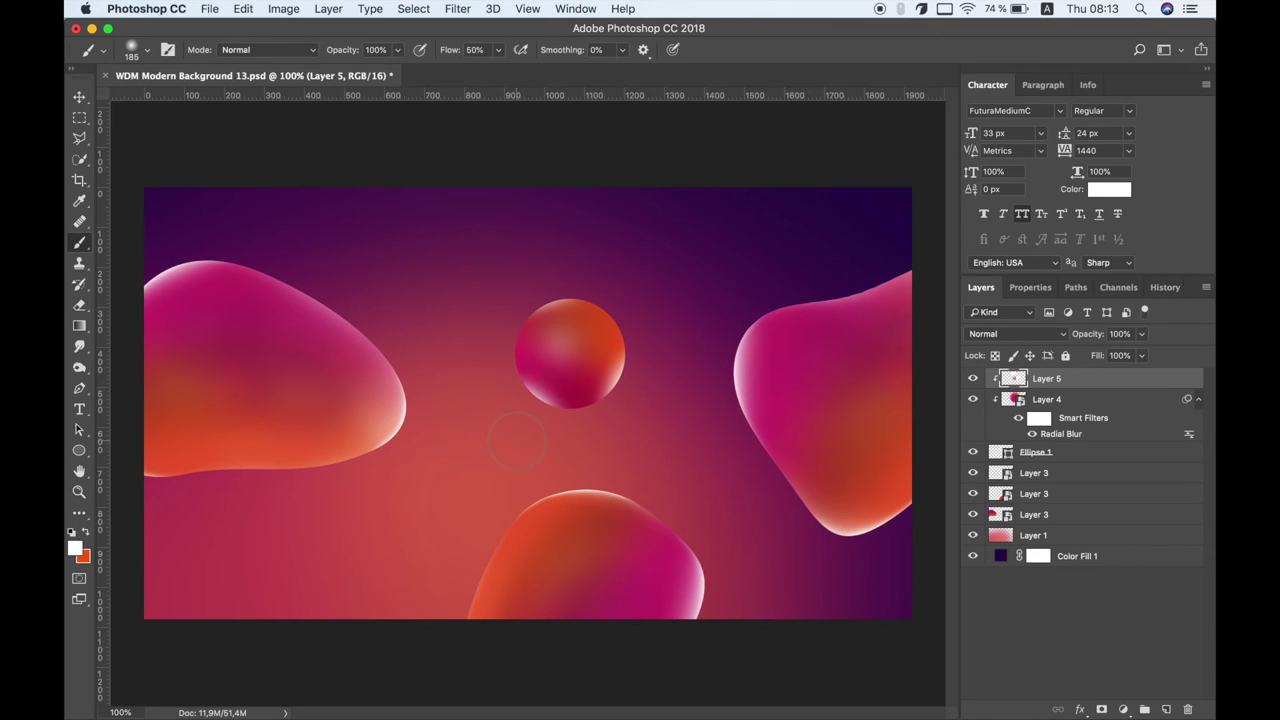
- Make the brush a soft 0% hardness, 220 px size, about 49% opacity
{"action": "right_click", "coordinate": [574, 328]}
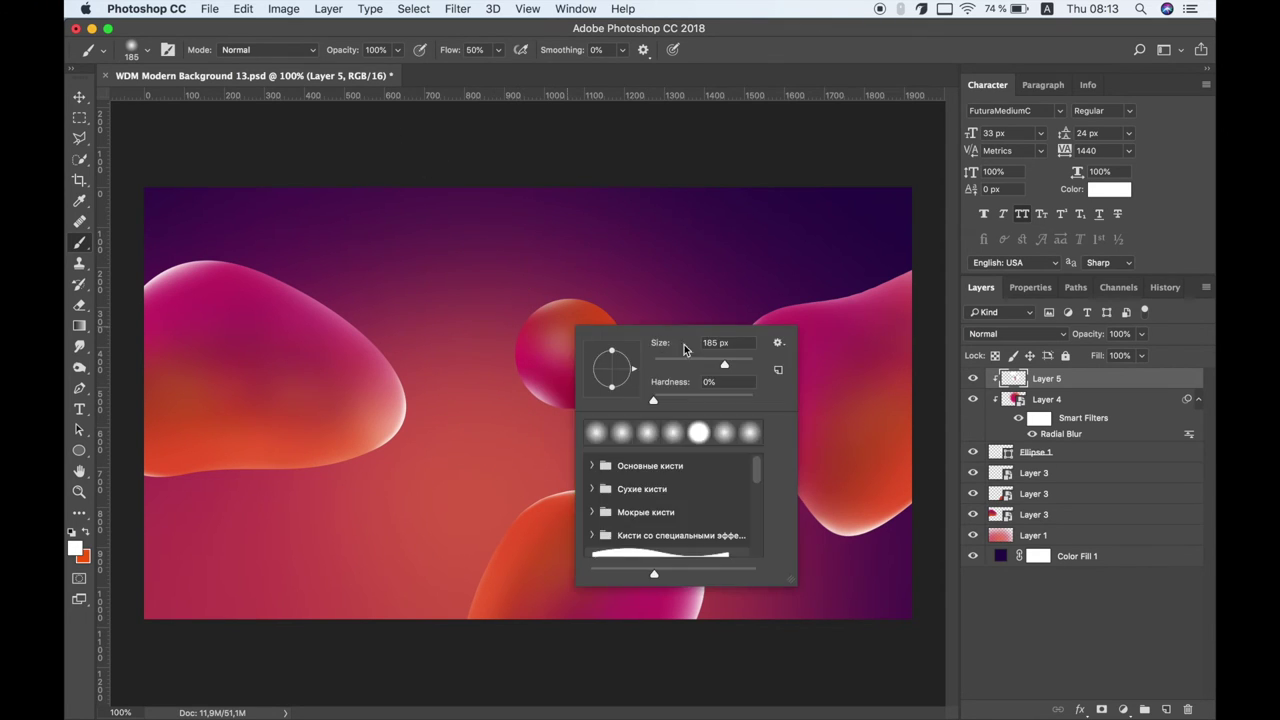
{"action": "left_click_drag", "start_coordinate": [711, 399], "coordinate": [722, 399]}
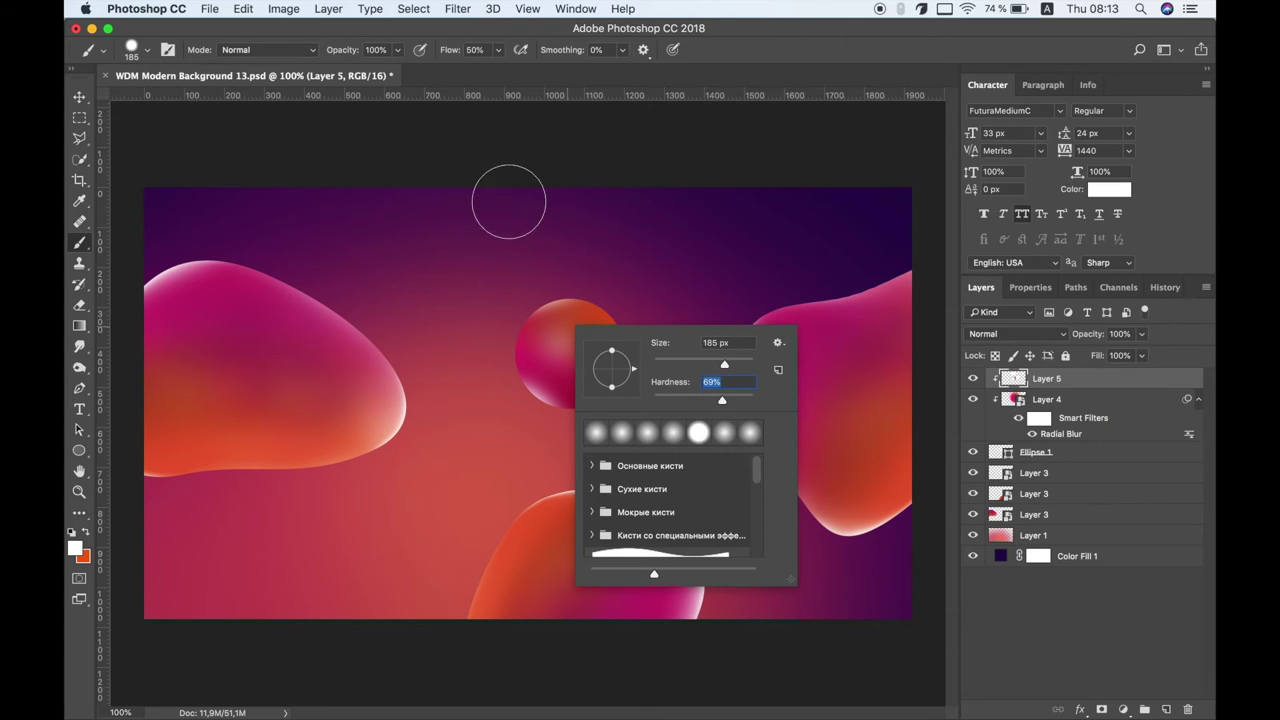
{"action": "left_click", "coordinate": [432, 78]}
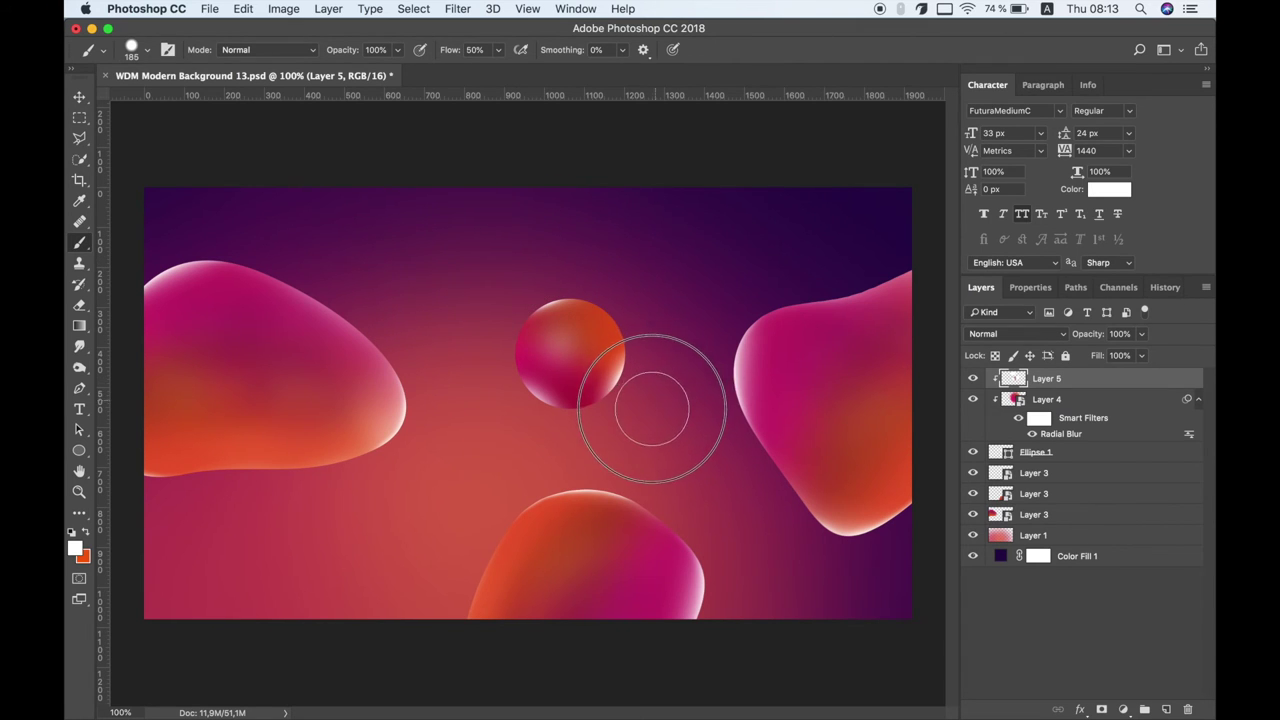
{"action": "left_click_drag", "start_coordinate": [514, 434], "coordinate": [512, 428]}
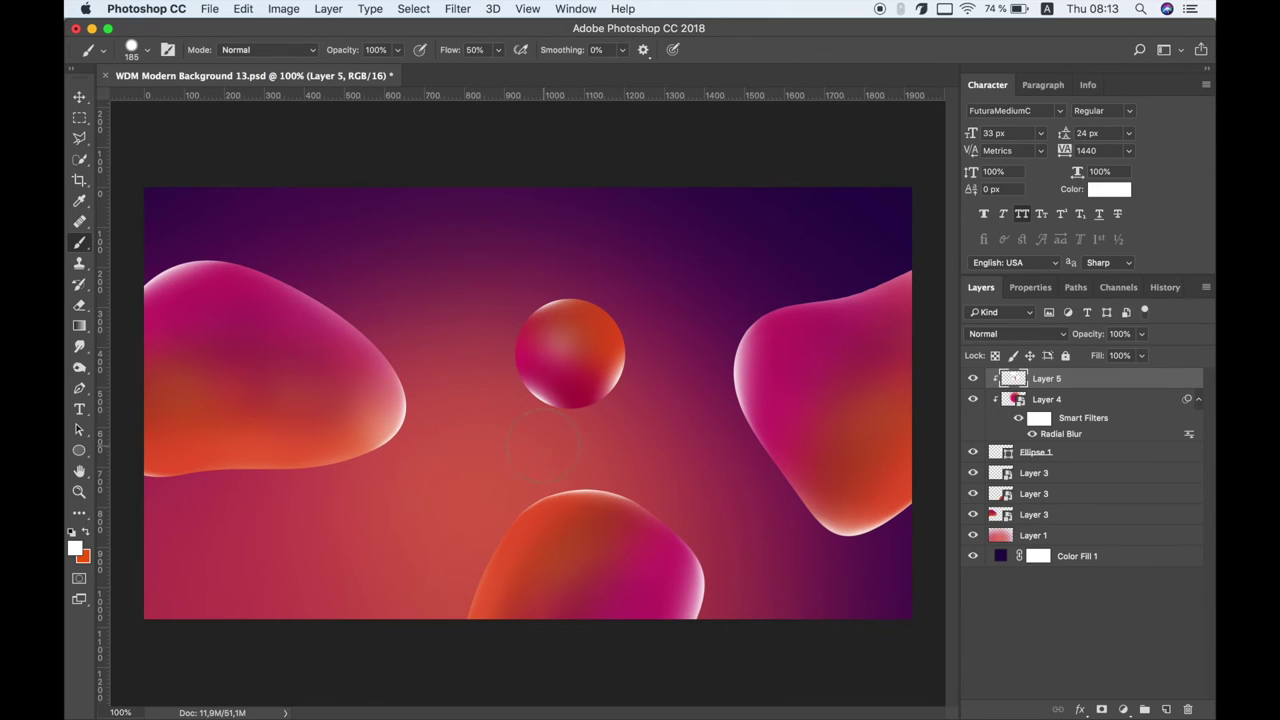
{"action": "right_click", "coordinate": [592, 452]}
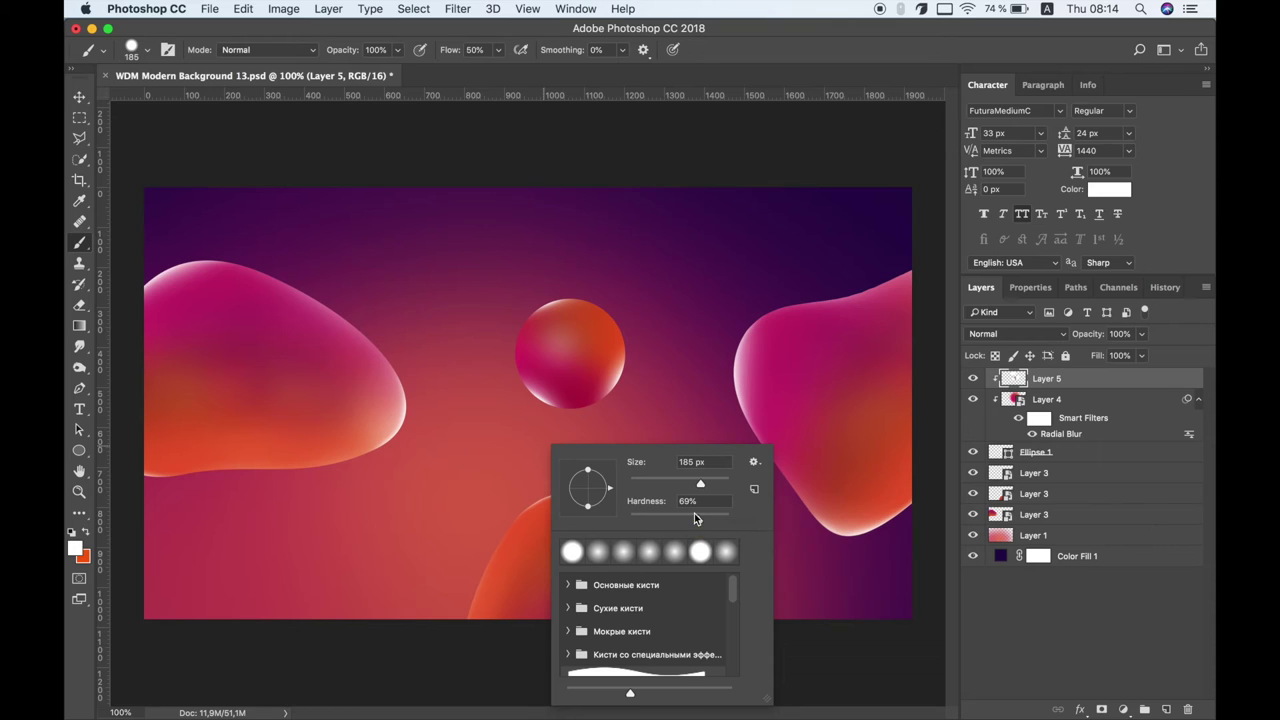
{"action": "left_click_drag", "start_coordinate": [698, 517], "coordinate": [629, 519]}
{"action": "left_click_drag", "start_coordinate": [704, 487], "coordinate": [722, 485]}
{"action": "left_click", "coordinate": [397, 50]}
{"action": "left_click_drag", "start_coordinate": [397, 50], "coordinate": [358, 73]}
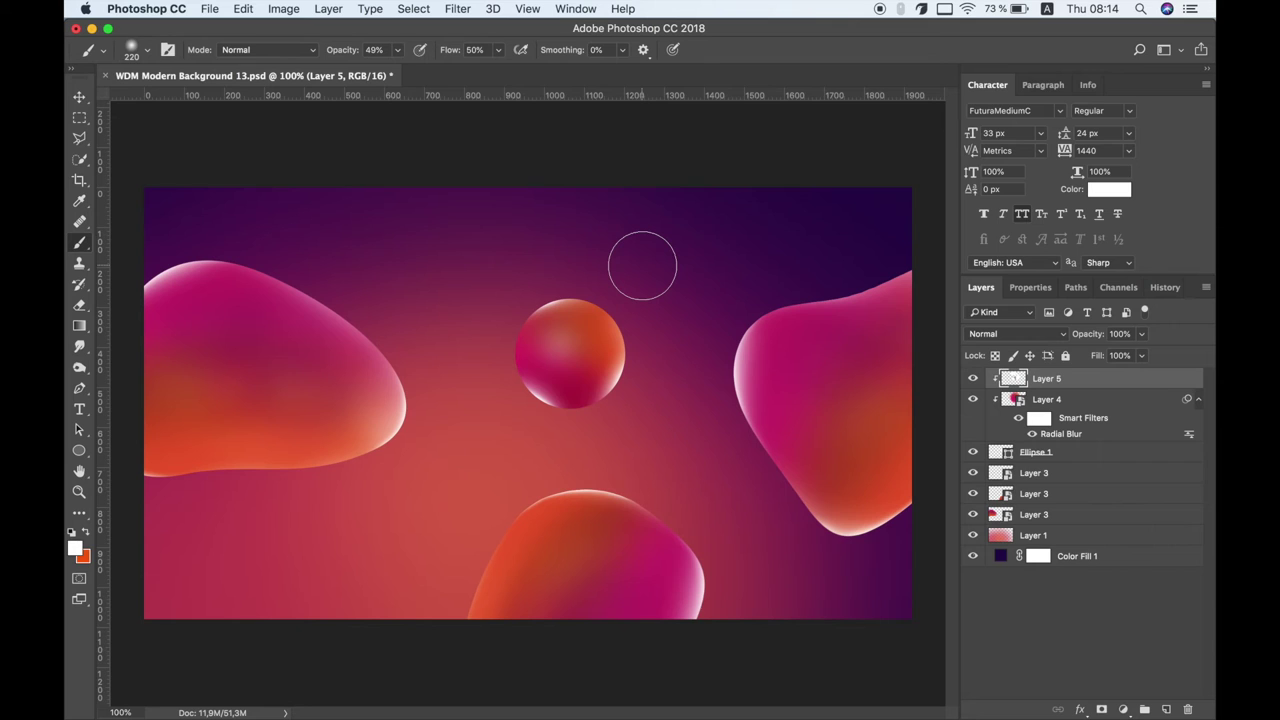
- Add a Gaussian Blur of about 67.8 px radius to the ball on Layer 4
{"action": "left_click", "coordinate": [1090, 404]}
{"action": "left_click", "coordinate": [457, 9]}
{"action": "mouse_move", "coordinate": [465, 199]}
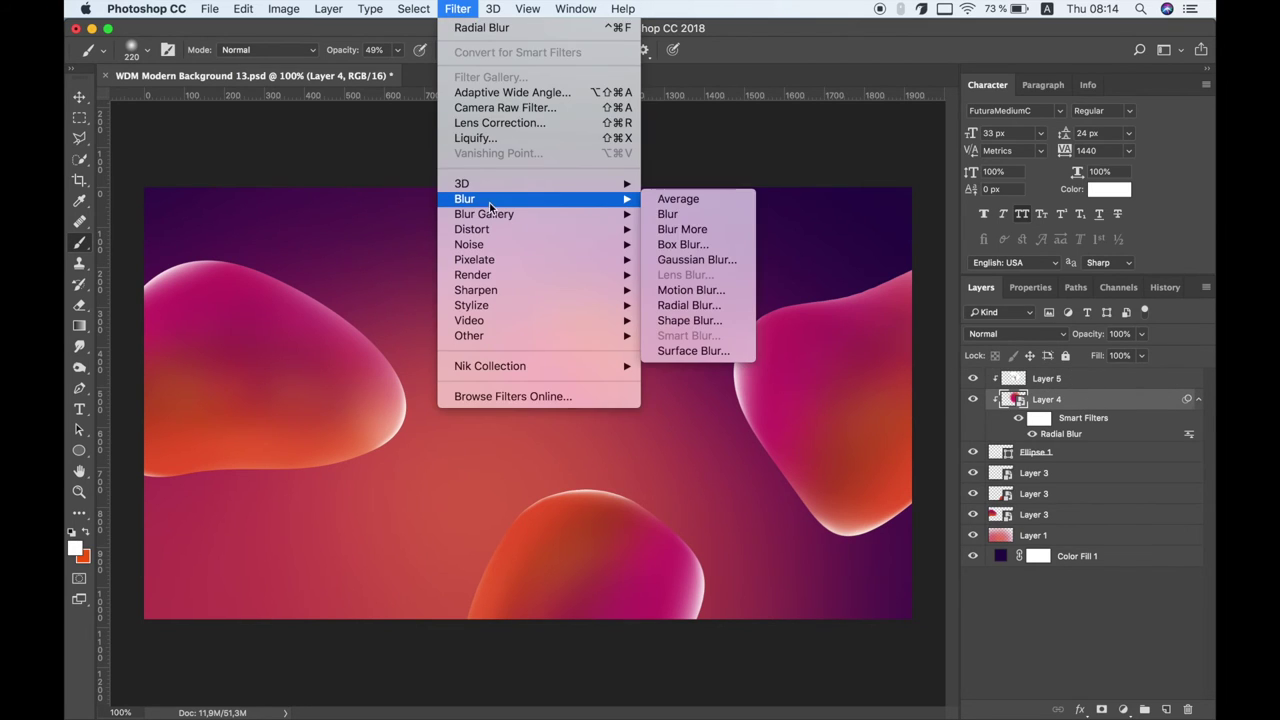
{"action": "left_click", "coordinate": [712, 260]}
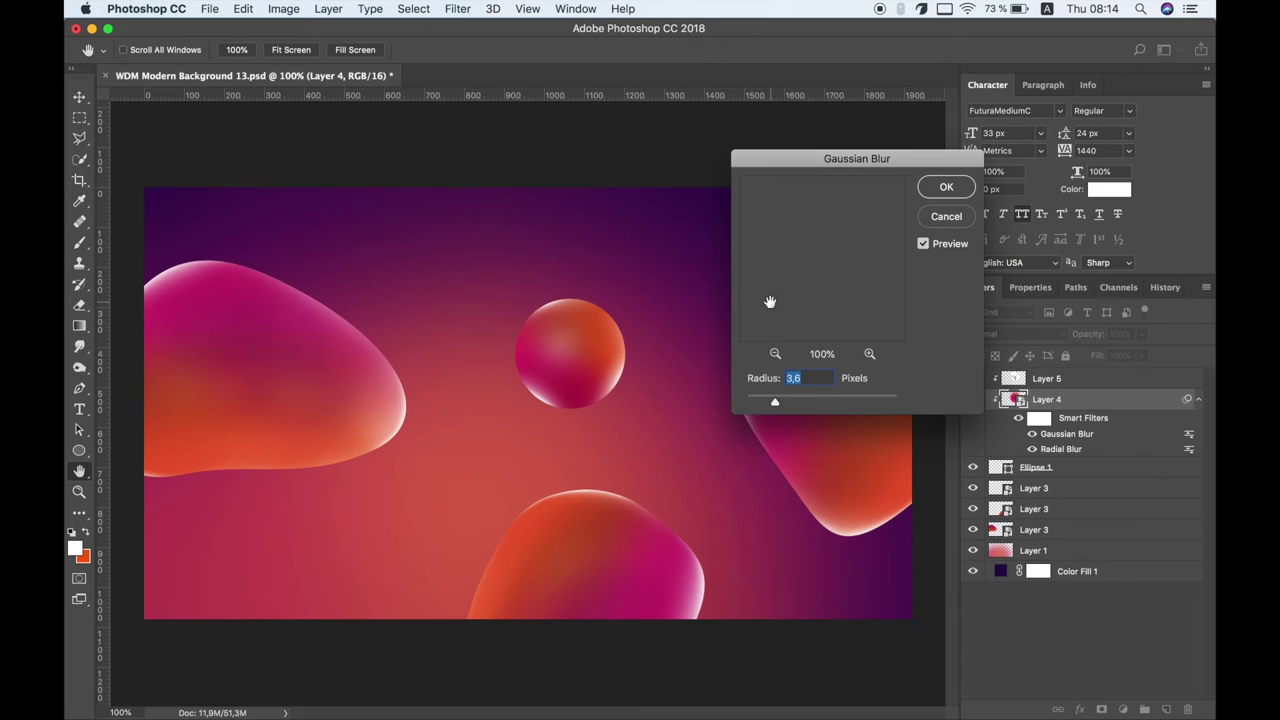
{"action": "left_click_drag", "start_coordinate": [815, 403], "coordinate": [835, 403]}
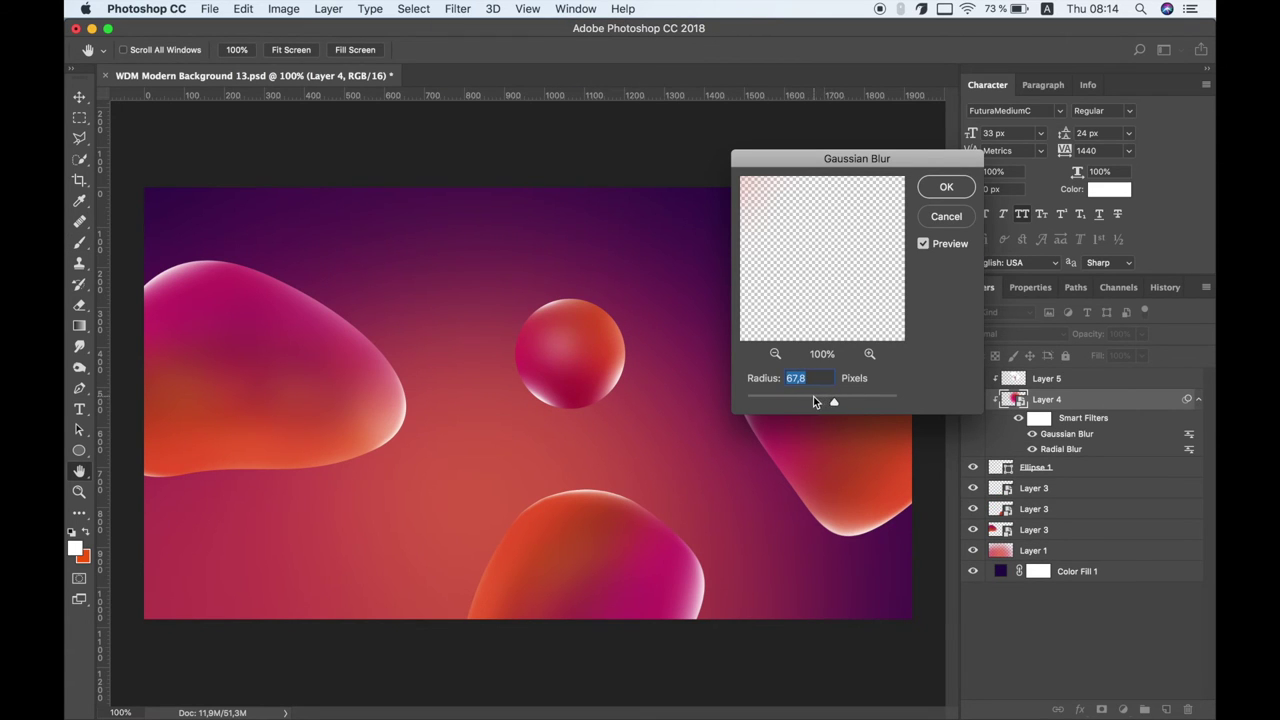
{"action": "left_click", "coordinate": [947, 192]}
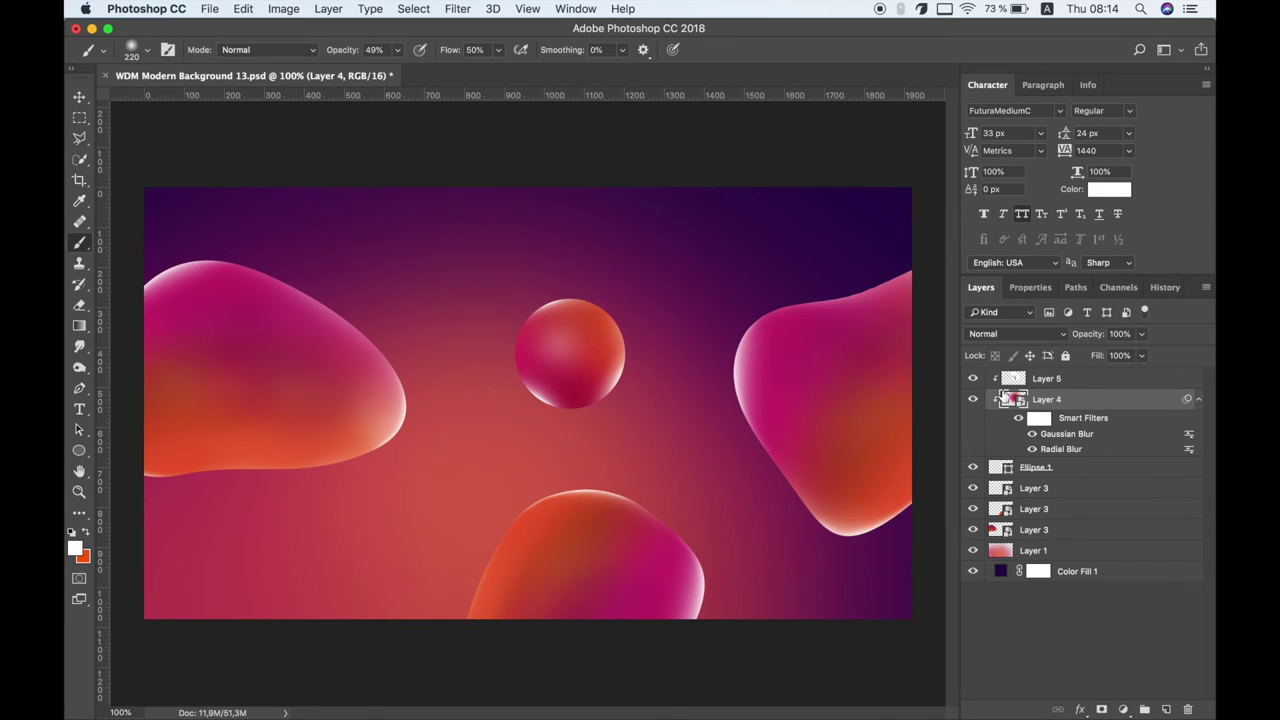
- Rasterize and merge Layer 5, Layer 4 and Ellipse 1, then convert the result to a smart object
{"action": "left_click", "coordinate": [1072, 386]}
{"action": "left_click", "coordinate": [1065, 400], "text": "shift"}
{"action": "left_click", "coordinate": [1065, 468], "text": "shift"}
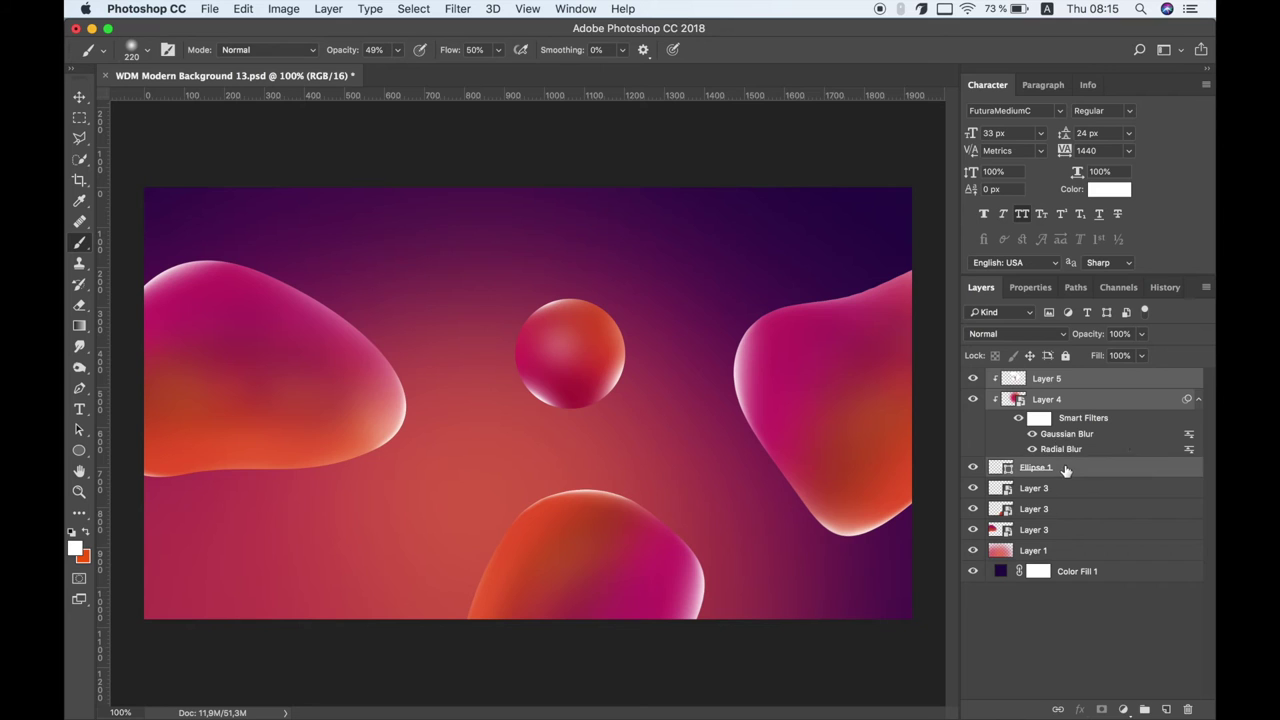
{"action": "right_click", "coordinate": [1075, 470]}
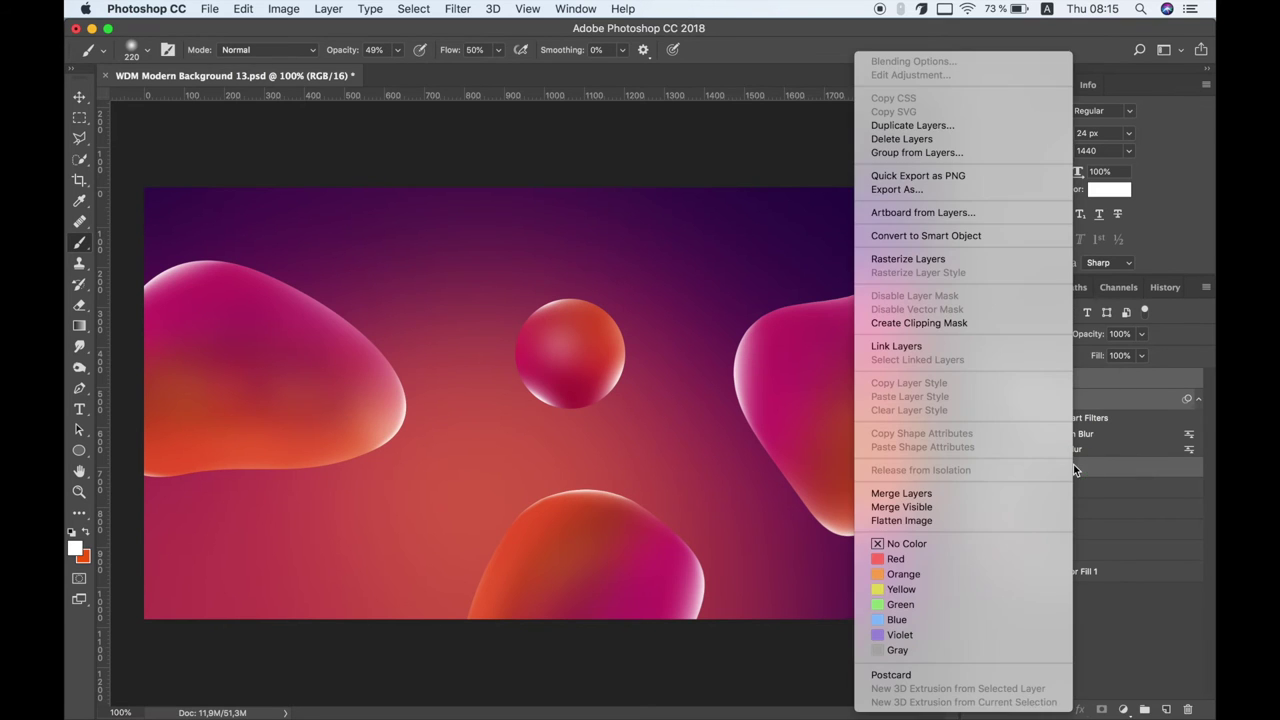
{"action": "left_click", "coordinate": [988, 260]}
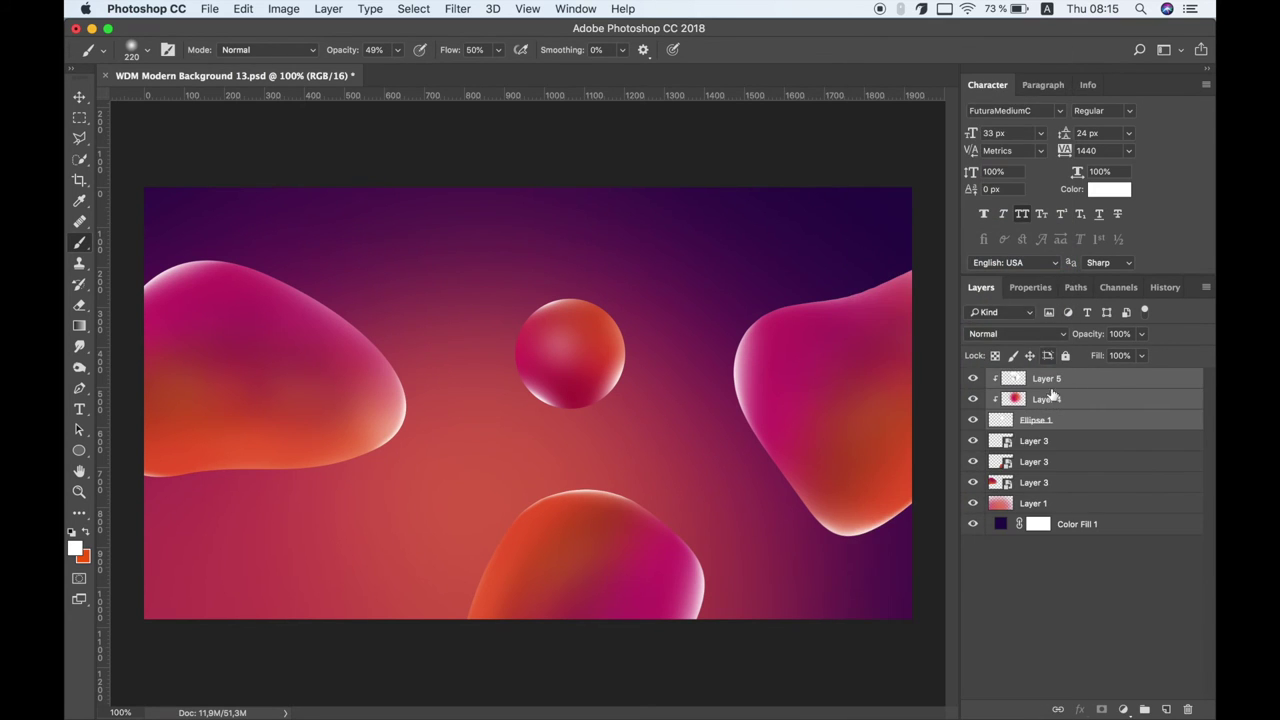
{"action": "right_click", "coordinate": [1063, 416]}
{"action": "left_click", "coordinate": [1001, 494]}
{"action": "right_click", "coordinate": [1066, 379]}
{"action": "left_click", "coordinate": [966, 237]}
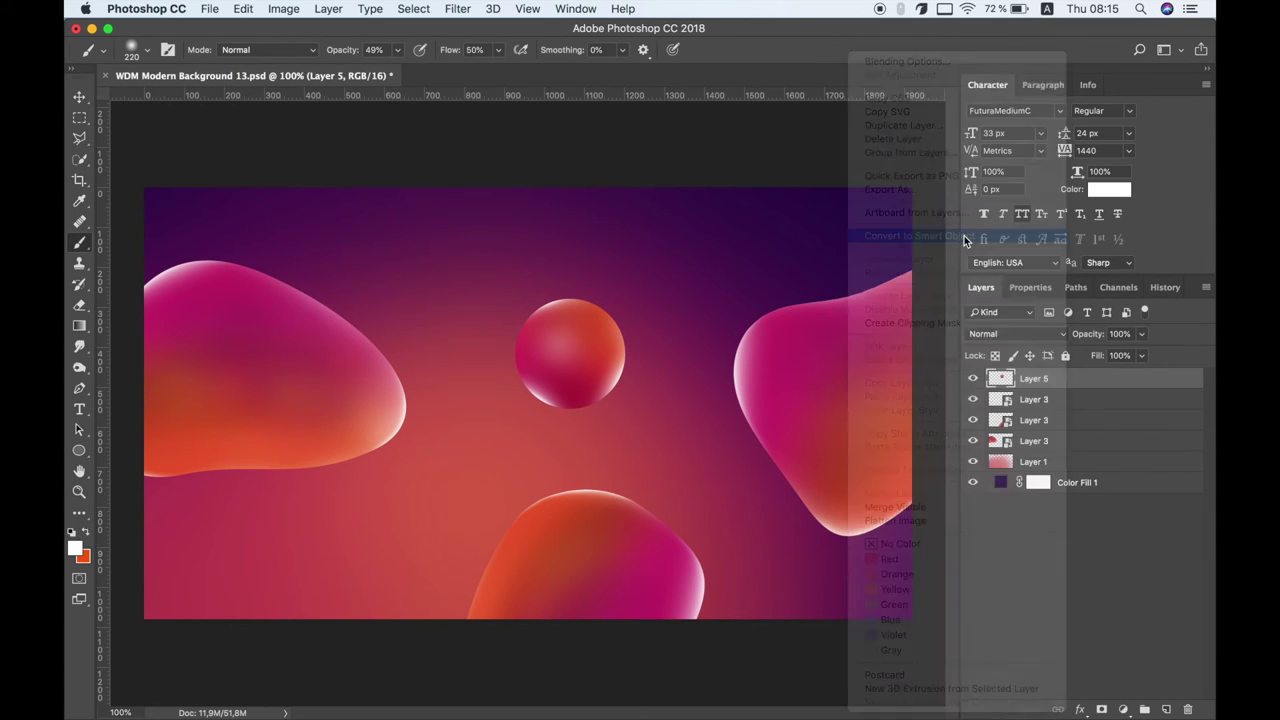
- Duplicate Layer 5 and move the copy up toward the top-left
{"action": "right_click", "coordinate": [1023, 391]}
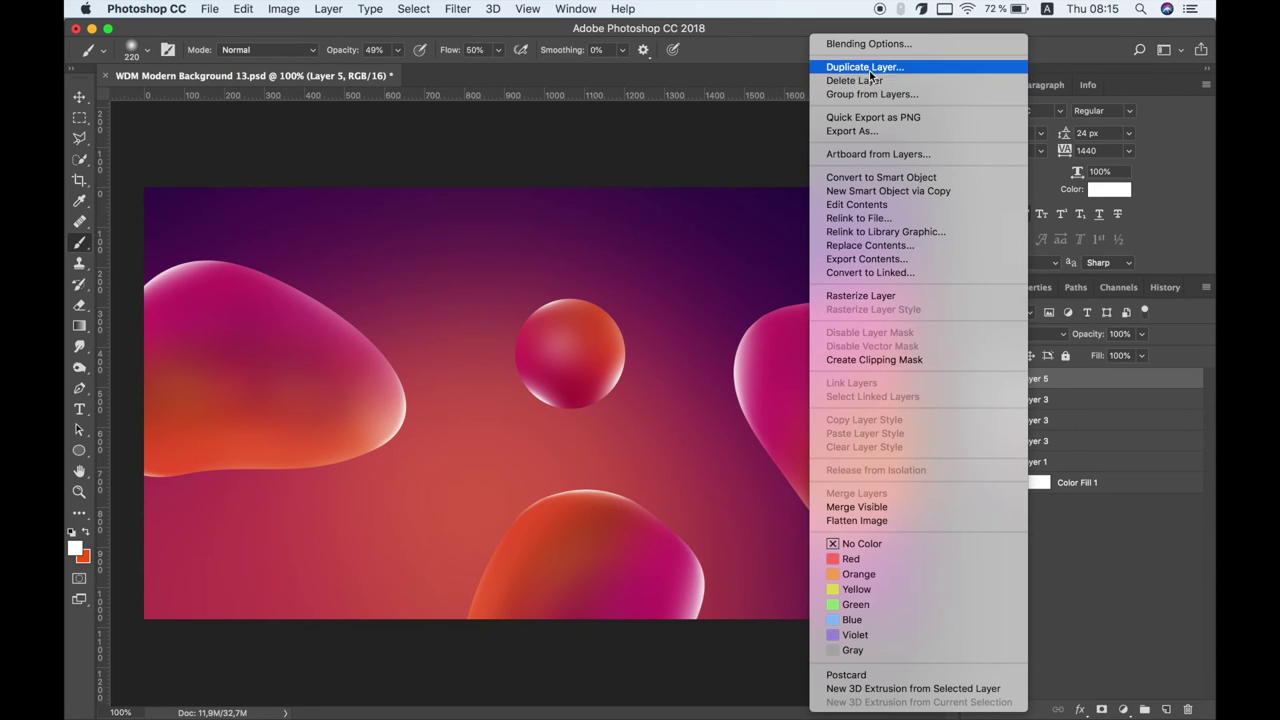
{"action": "left_click", "coordinate": [870, 70]}
{"action": "left_click", "coordinate": [759, 270]}
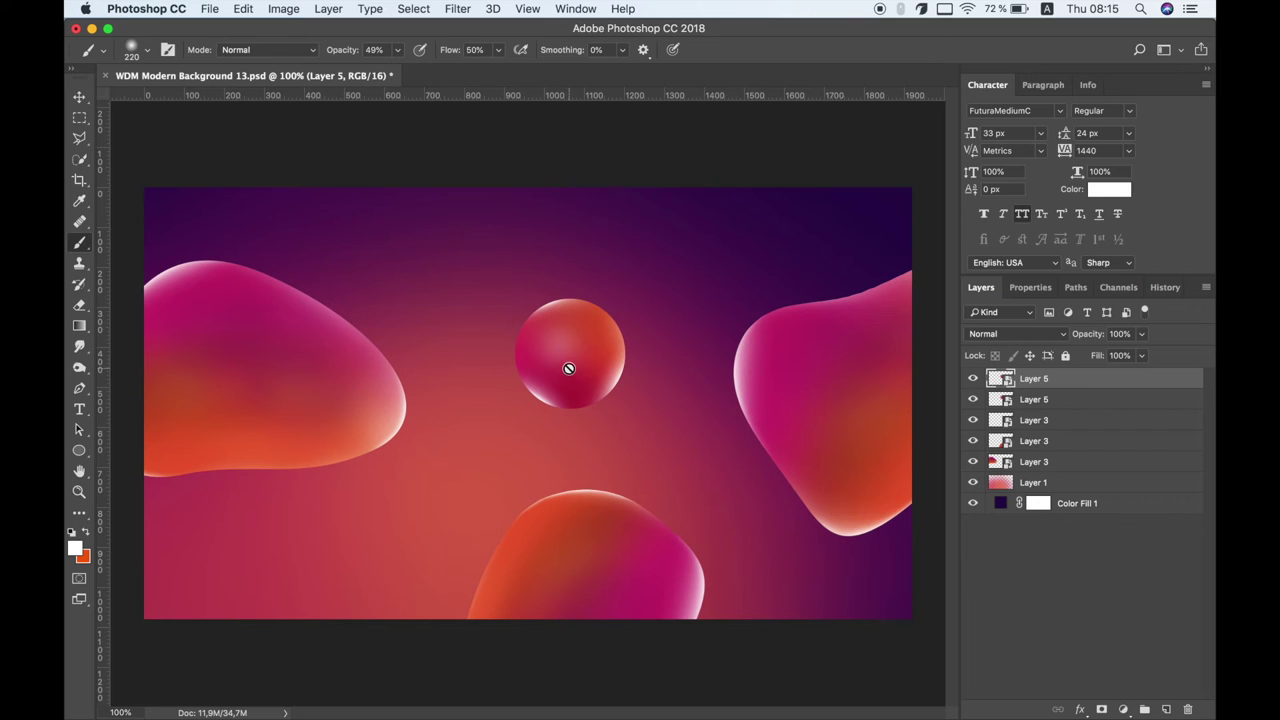
{"action": "key", "text": "v"}
{"action": "left_click_drag", "start_coordinate": [598, 388], "coordinate": [440, 290]}
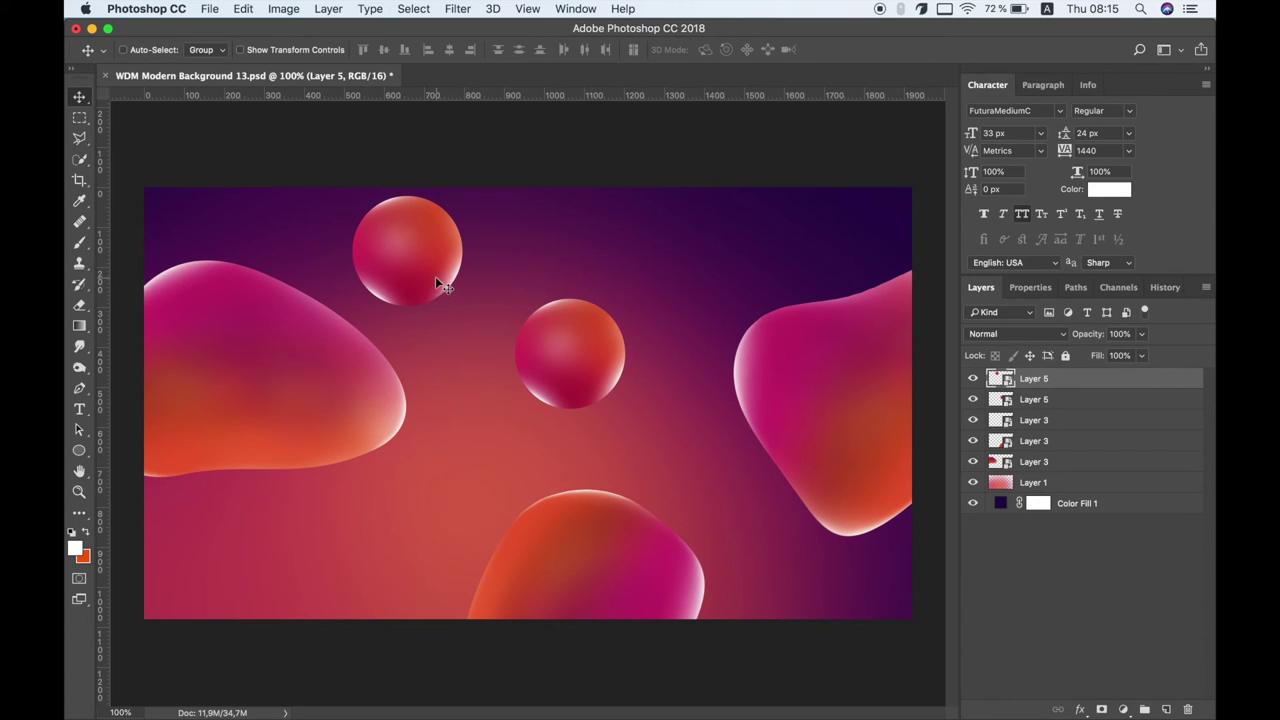
- Warp the upper sphere copy's edges into a blob shape
{"action": "left_click", "coordinate": [244, 10]}
{"action": "mouse_move", "coordinate": [270, 364]}
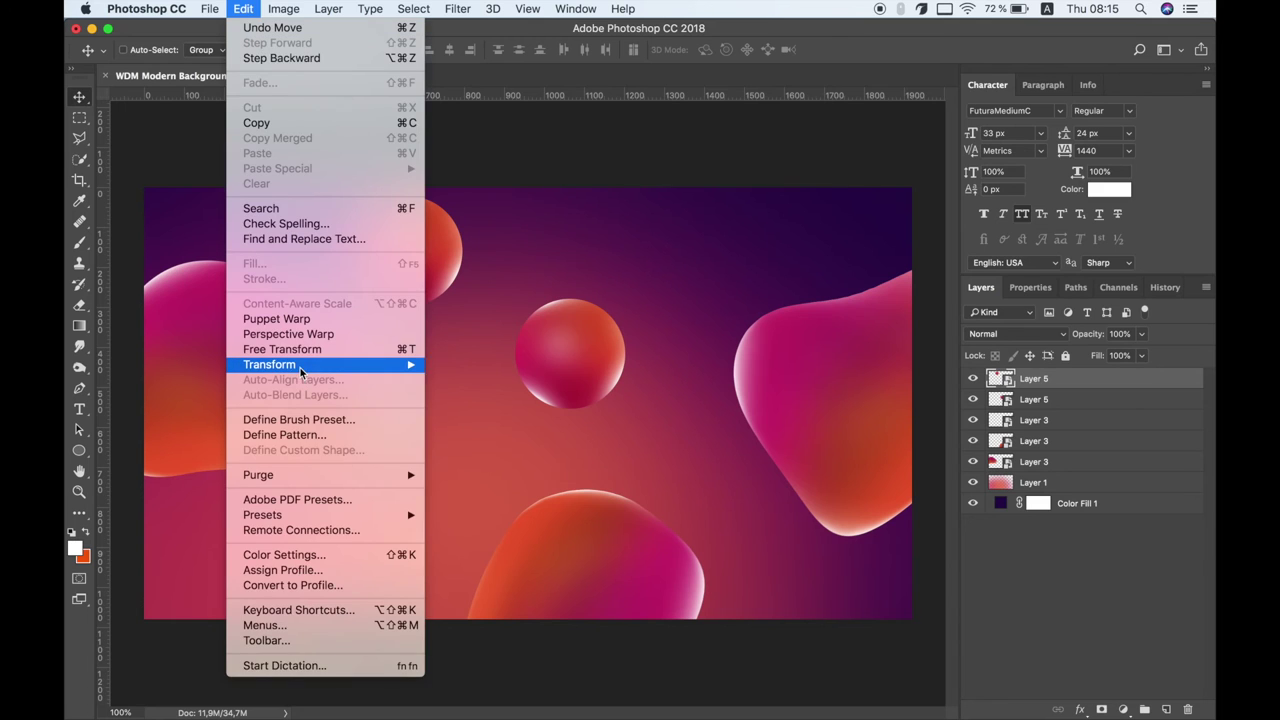
{"action": "left_click", "coordinate": [470, 465]}
{"action": "left_click_drag", "start_coordinate": [459, 205], "coordinate": [461, 214]}
{"action": "left_click_drag", "start_coordinate": [423, 257], "coordinate": [415, 262]}
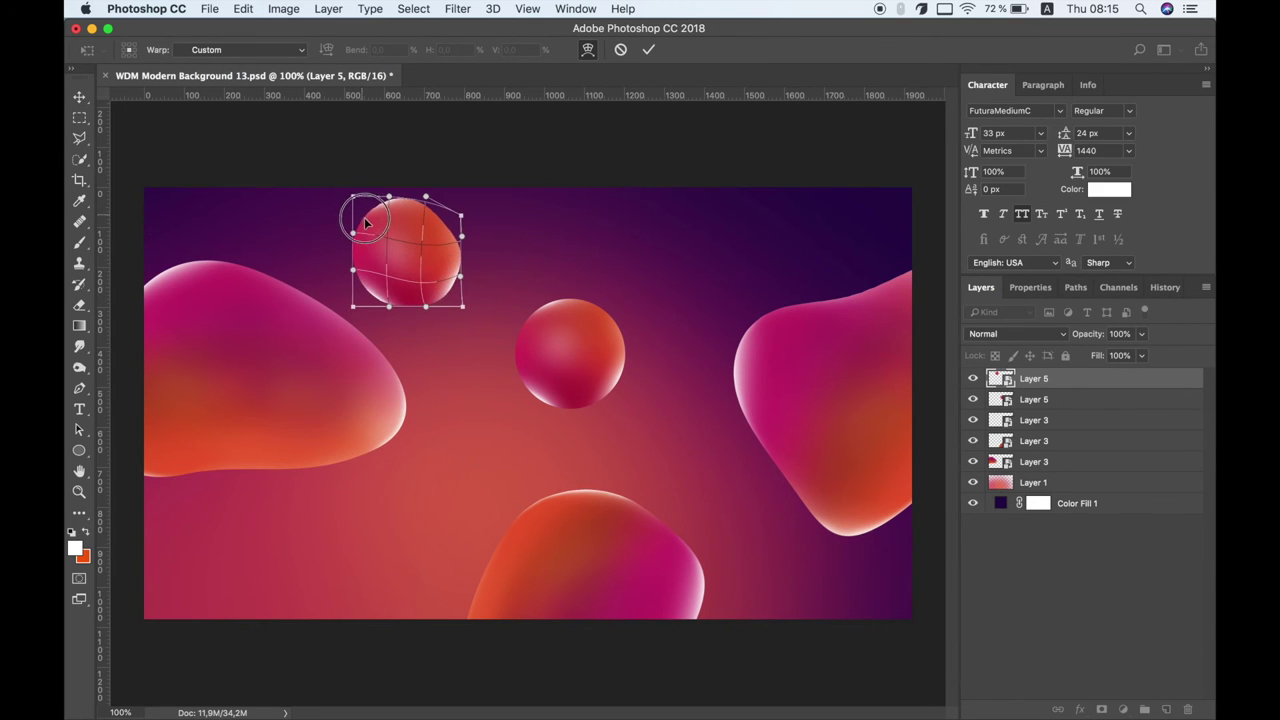
{"action": "mouse_move", "coordinate": [364, 220]}
{"action": "left_mouse_down"}
{"action": "mouse_move", "coordinate": [351, 206]}
{"action": "mouse_move", "coordinate": [376, 245]}
{"action": "left_mouse_up"}
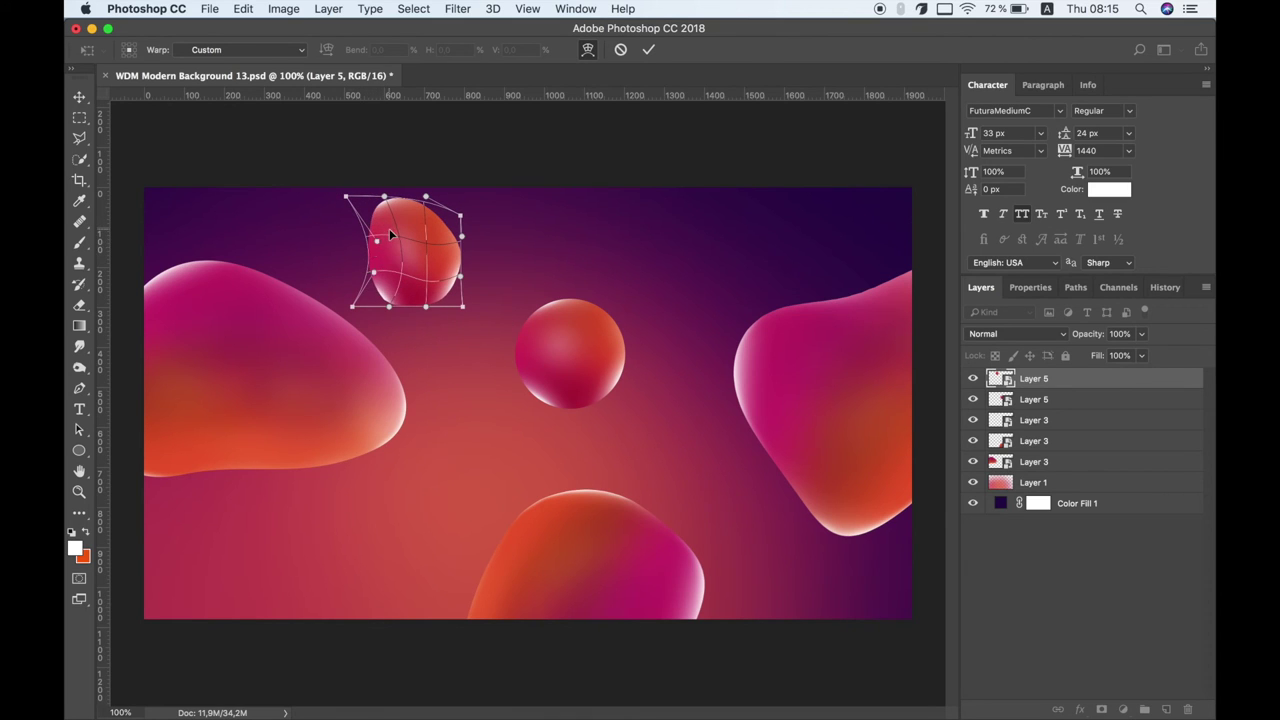
{"action": "key", "text": "Return"}
- Shrink the upper copy to about 56% and rotate it roughly 90°
{"action": "left_click", "coordinate": [283, 9]}
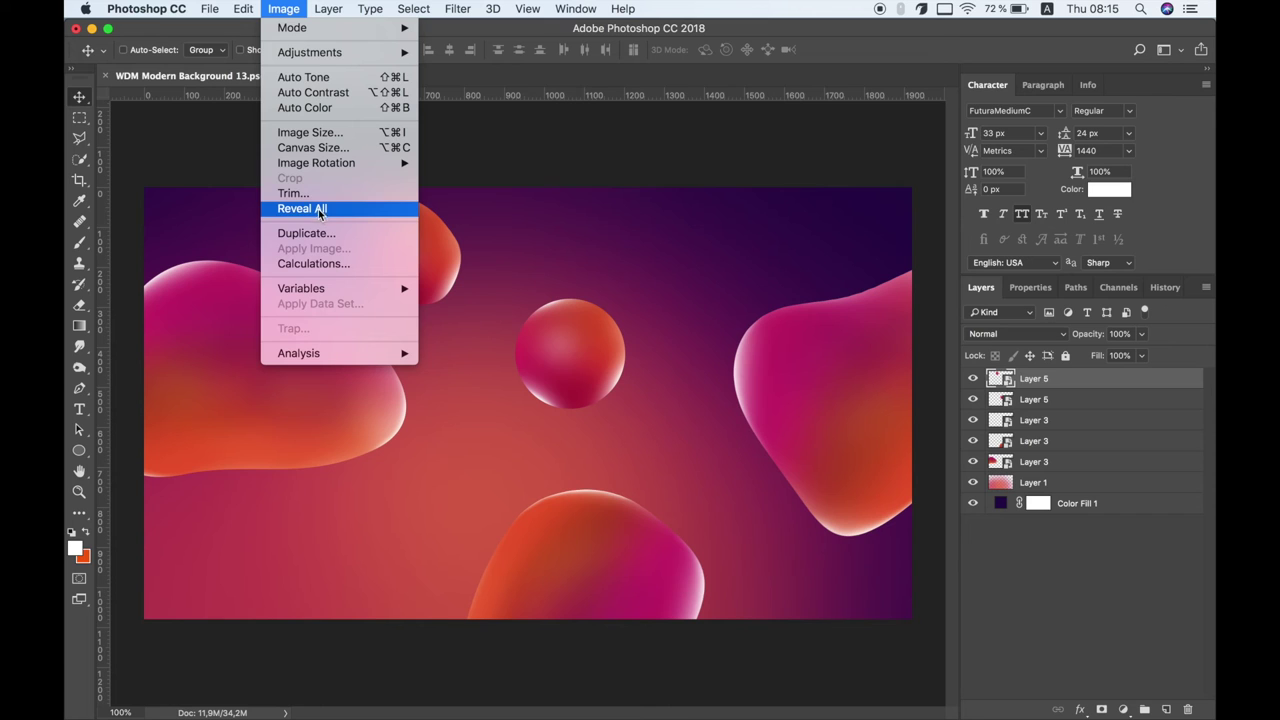
{"action": "mouse_move", "coordinate": [270, 364]}
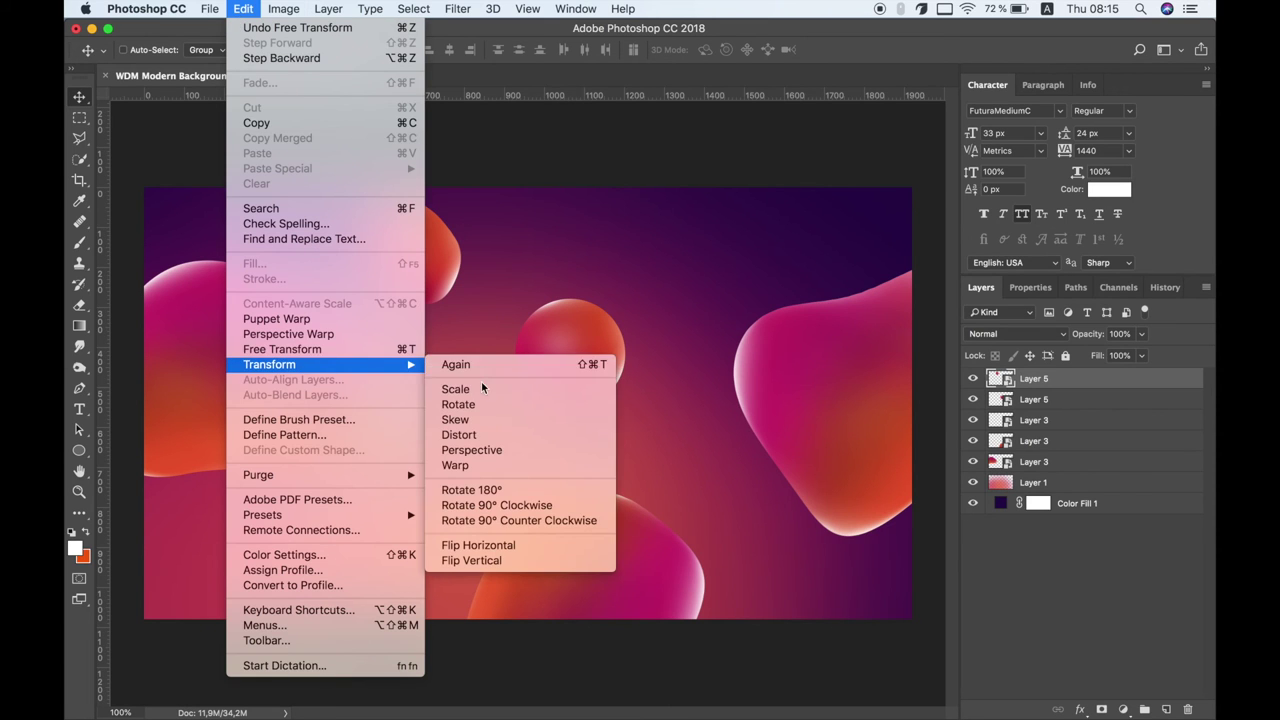
{"action": "left_click", "coordinate": [482, 389]}
{"action": "mouse_move", "coordinate": [471, 320]}
{"action": "left_mouse_down"}
{"action": "mouse_move", "coordinate": [430, 284]}
{"action": "mouse_move", "coordinate": [471, 243]}
{"action": "mouse_move", "coordinate": [386, 337]}
{"action": "mouse_move", "coordinate": [326, 292]}
{"action": "left_mouse_up"}
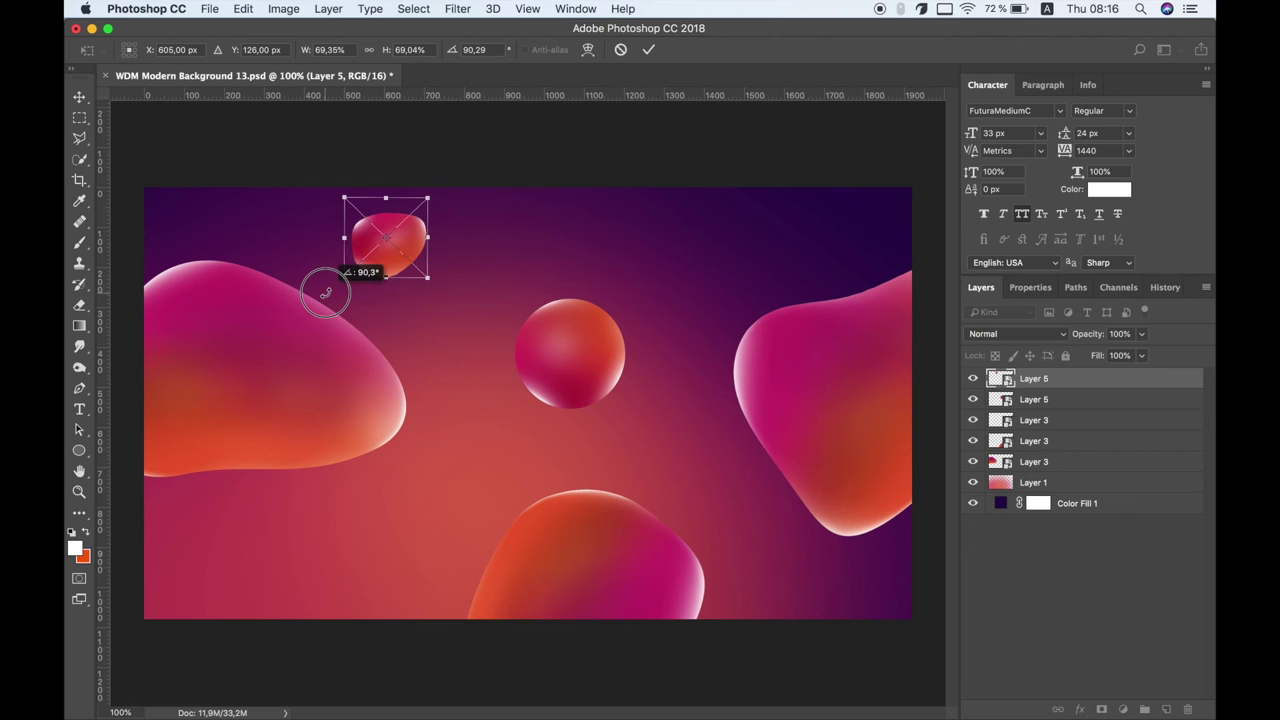
{"action": "key", "text": "Return"}
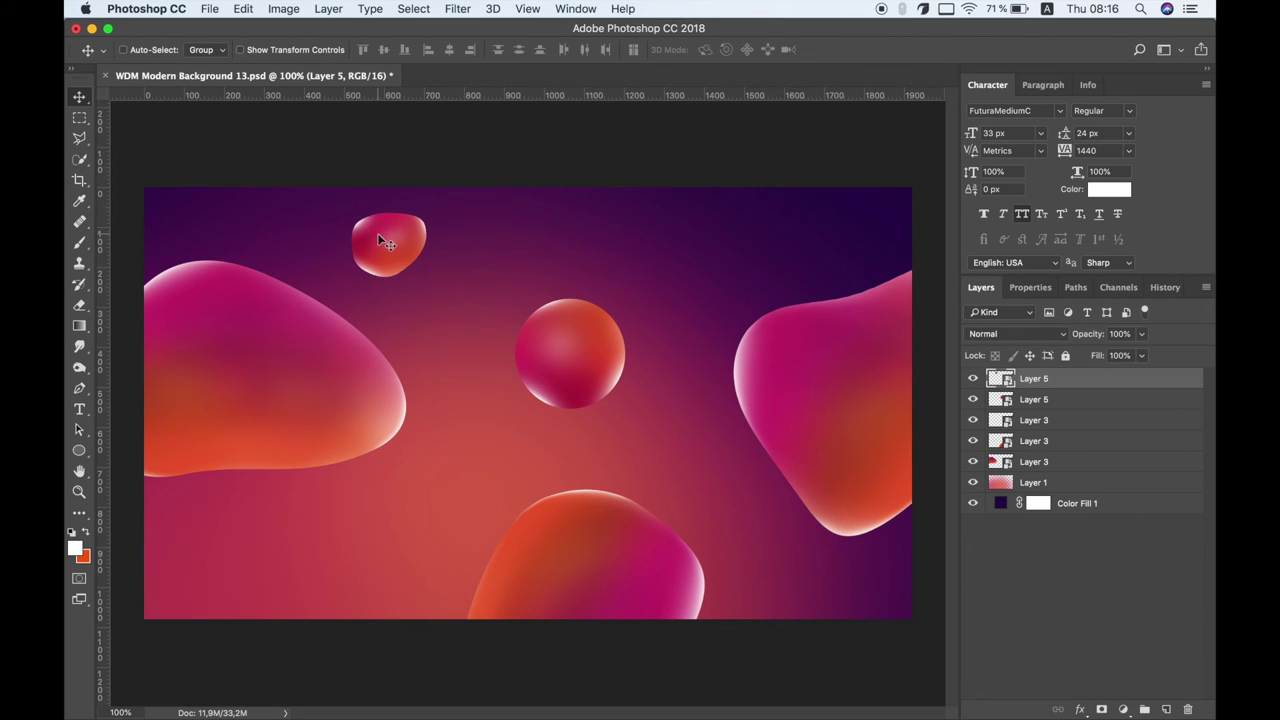
{"action": "key", "text": "ctrl+t"}
{"action": "mouse_move", "coordinate": [443, 209]}
{"action": "left_mouse_down"}
{"action": "mouse_move", "coordinate": [440, 245]}
{"action": "mouse_move", "coordinate": [419, 262]}
{"action": "left_mouse_up"}
{"action": "key", "text": "Return"}
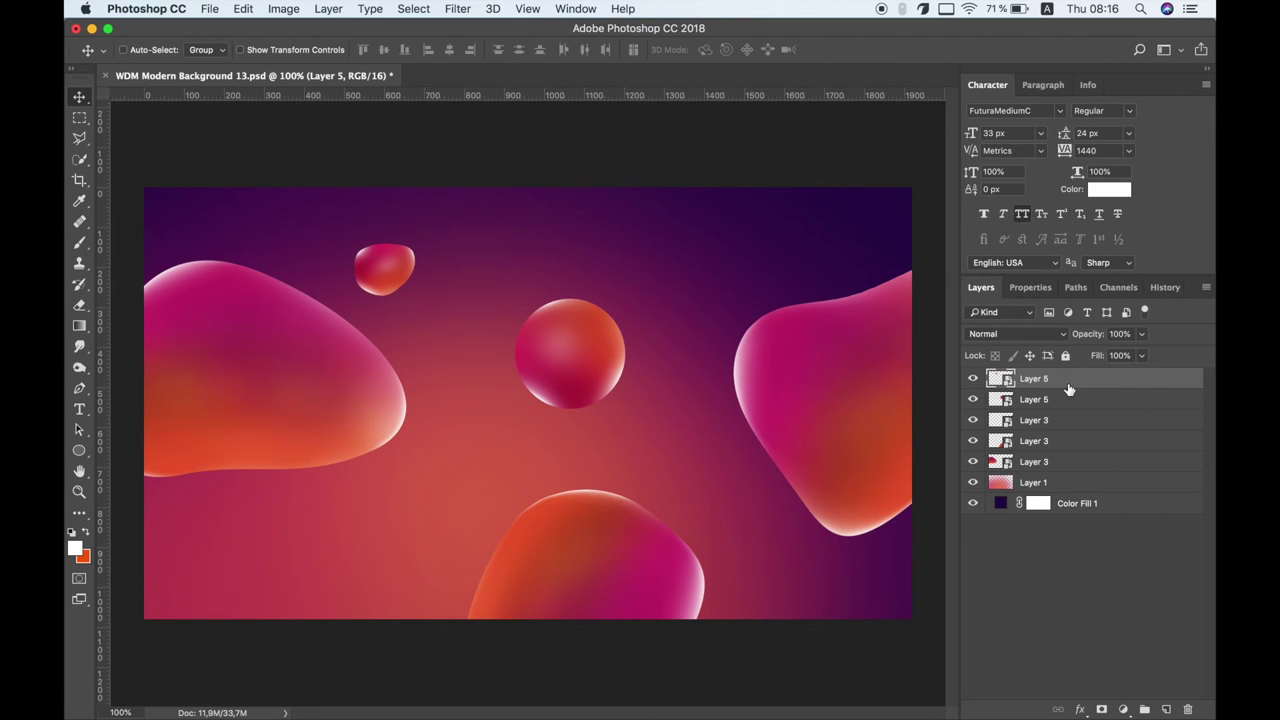
{"action": "right_click", "coordinate": [1065, 400]}
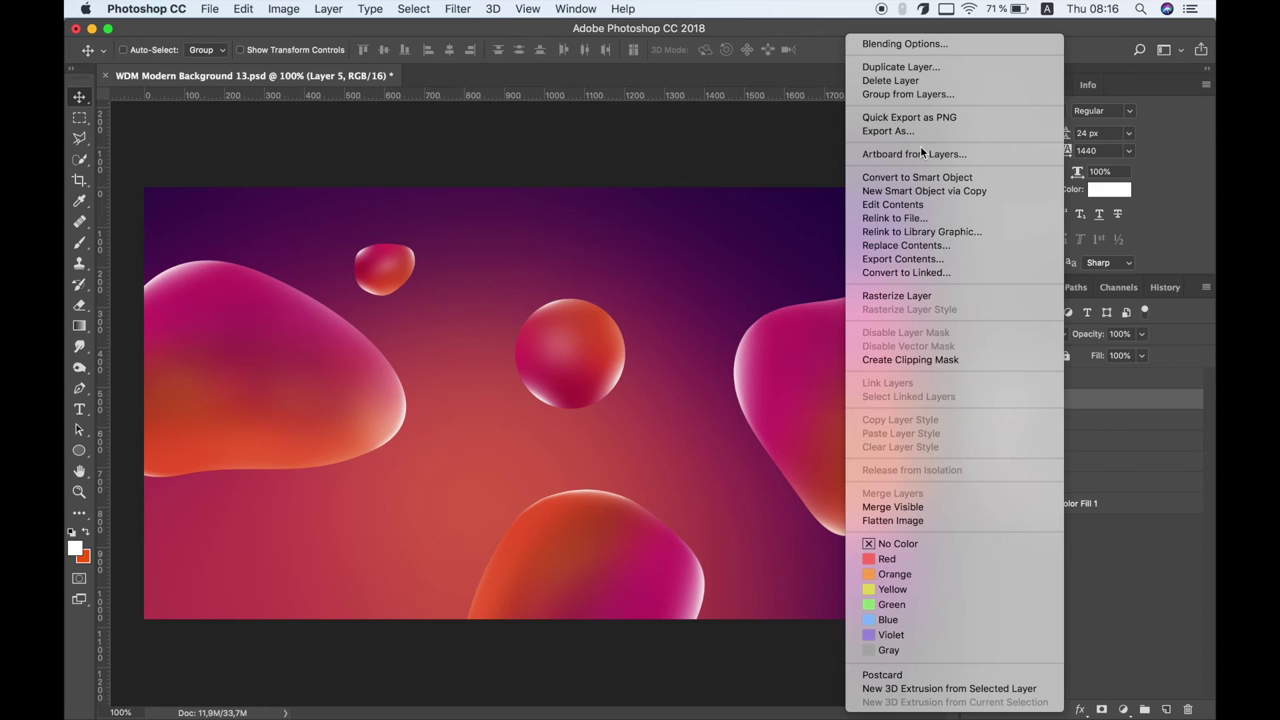
- Duplicate the sphere again, move it to the lower left, and warp its edge
{"action": "left_click", "coordinate": [900, 67]}
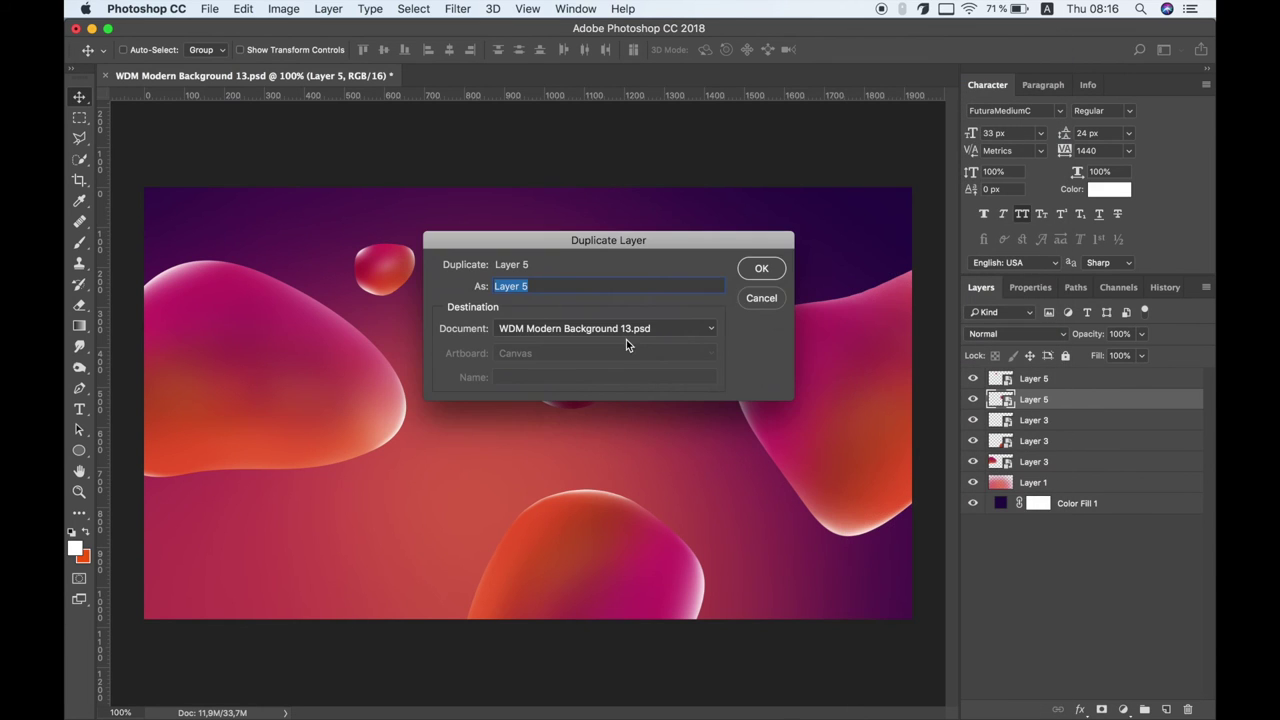
{"action": "left_click", "coordinate": [758, 270]}
{"action": "left_click_drag", "start_coordinate": [612, 333], "coordinate": [430, 511]}
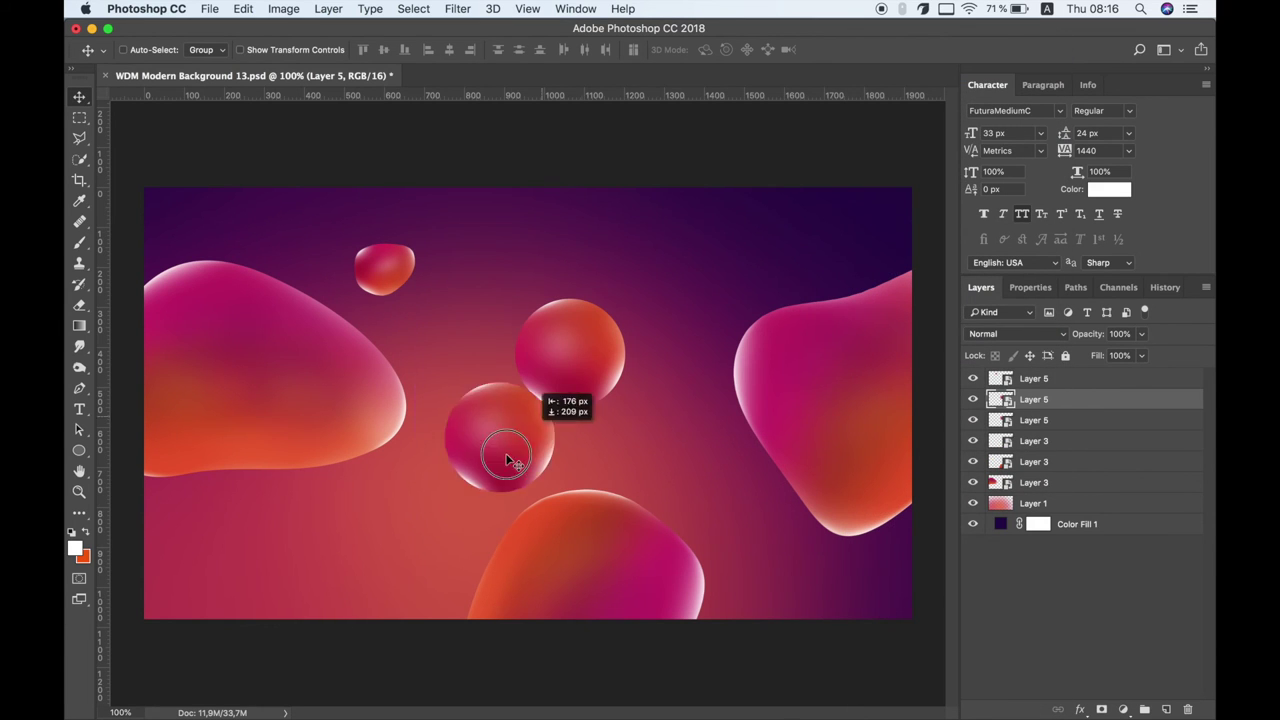
{"action": "left_click", "coordinate": [282, 12]}
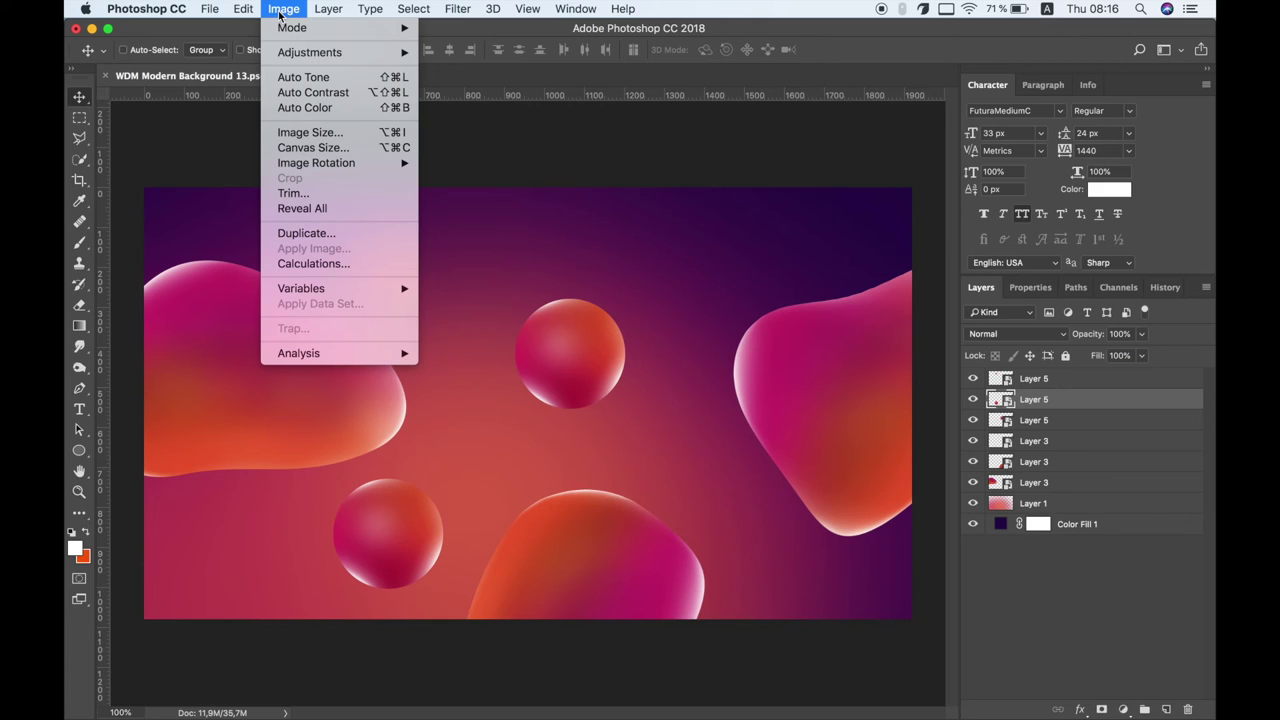
{"action": "mouse_move", "coordinate": [270, 364]}
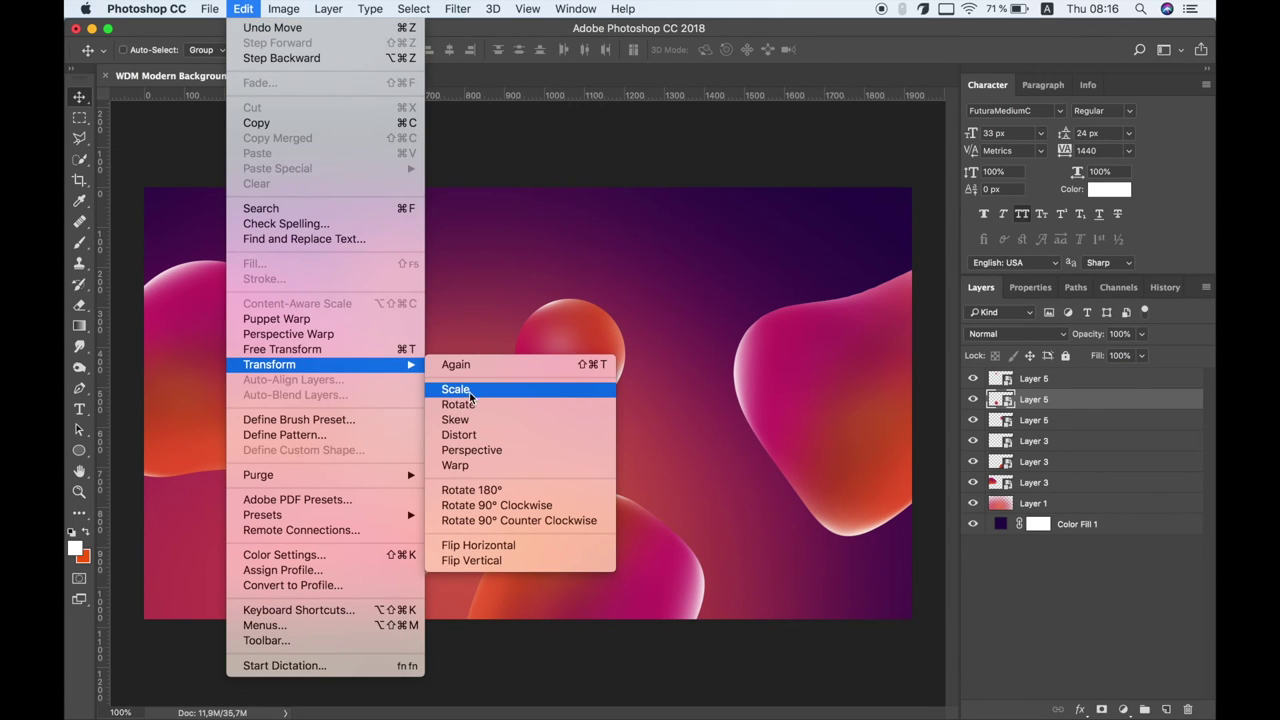
{"action": "left_click", "coordinate": [472, 466]}
{"action": "mouse_move", "coordinate": [446, 486]}
{"action": "left_mouse_down"}
{"action": "mouse_move", "coordinate": [432, 550]}
{"action": "mouse_move", "coordinate": [363, 571]}
{"action": "mouse_move", "coordinate": [362, 532]}
{"action": "left_mouse_up"}
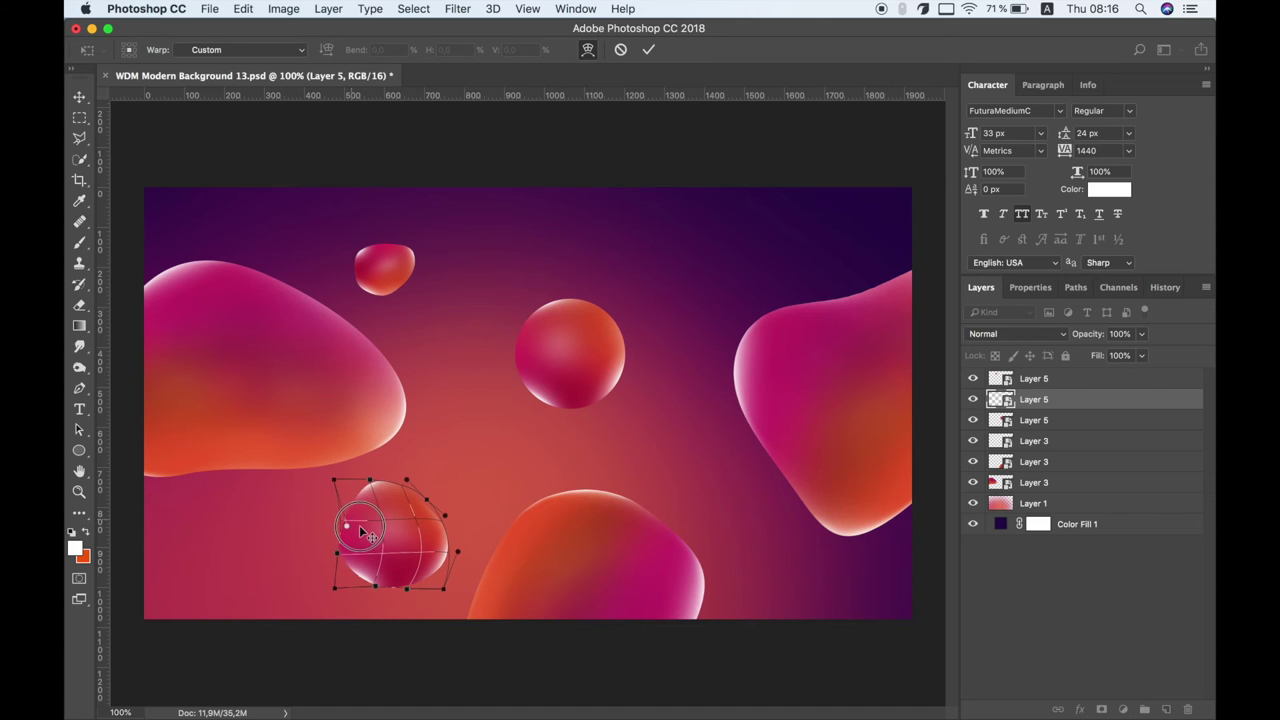
{"action": "key", "text": "Return"}
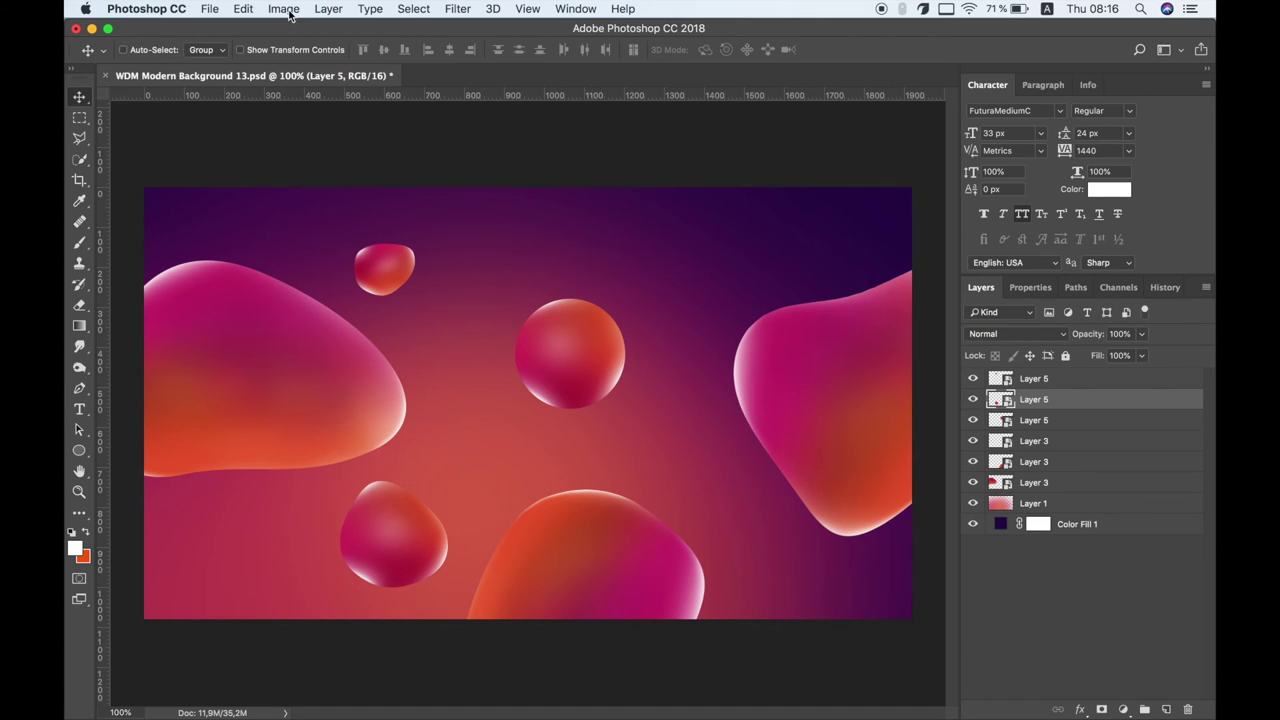
- Shrink the lower-left ball to about 67%, rotate it about 151°, and nudge it left
{"action": "left_click", "coordinate": [285, 10]}
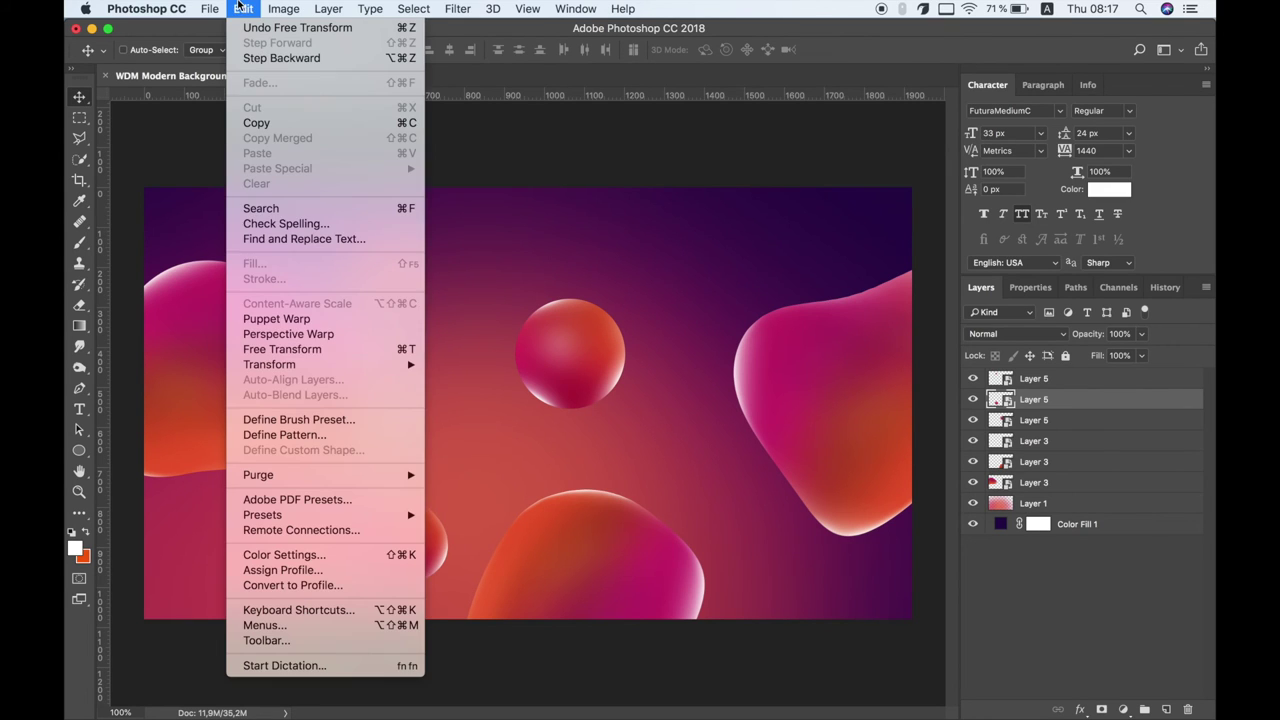
{"action": "mouse_move", "coordinate": [270, 364]}
{"action": "left_click", "coordinate": [477, 390]}
{"action": "left_click_drag", "start_coordinate": [457, 480], "coordinate": [427, 528]}
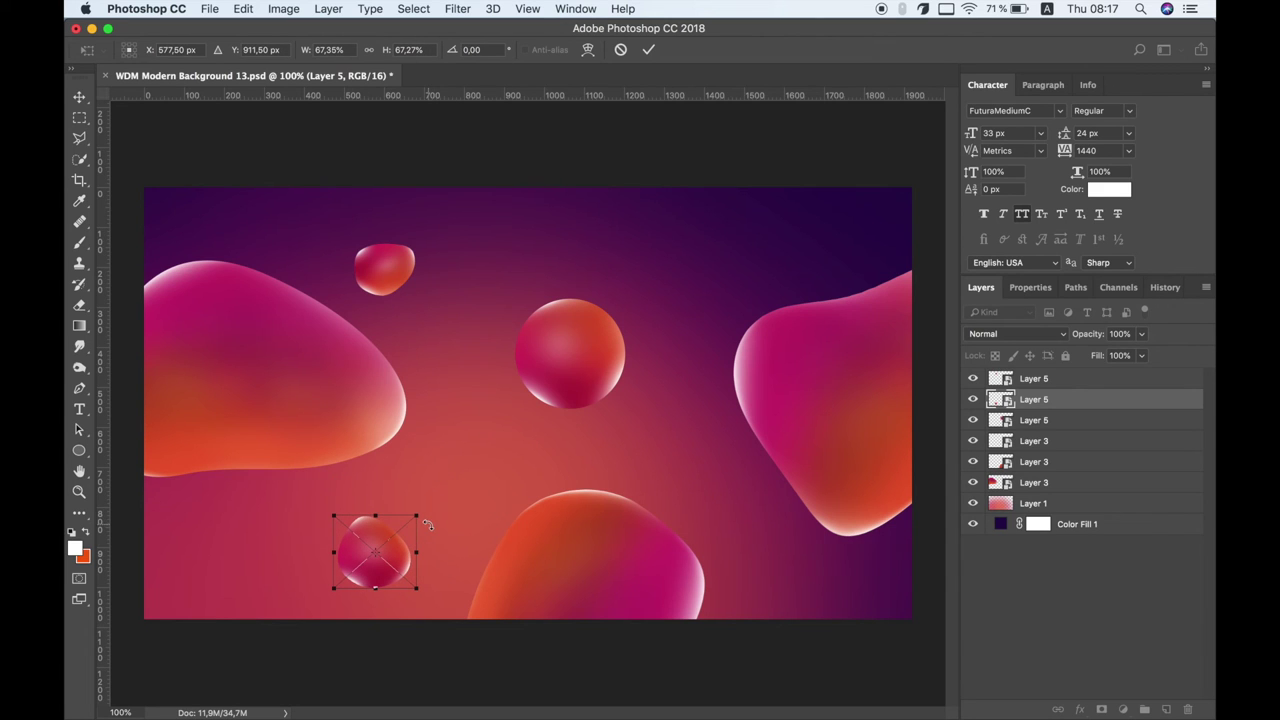
{"action": "left_click_drag", "start_coordinate": [450, 596], "coordinate": [212, 527]}
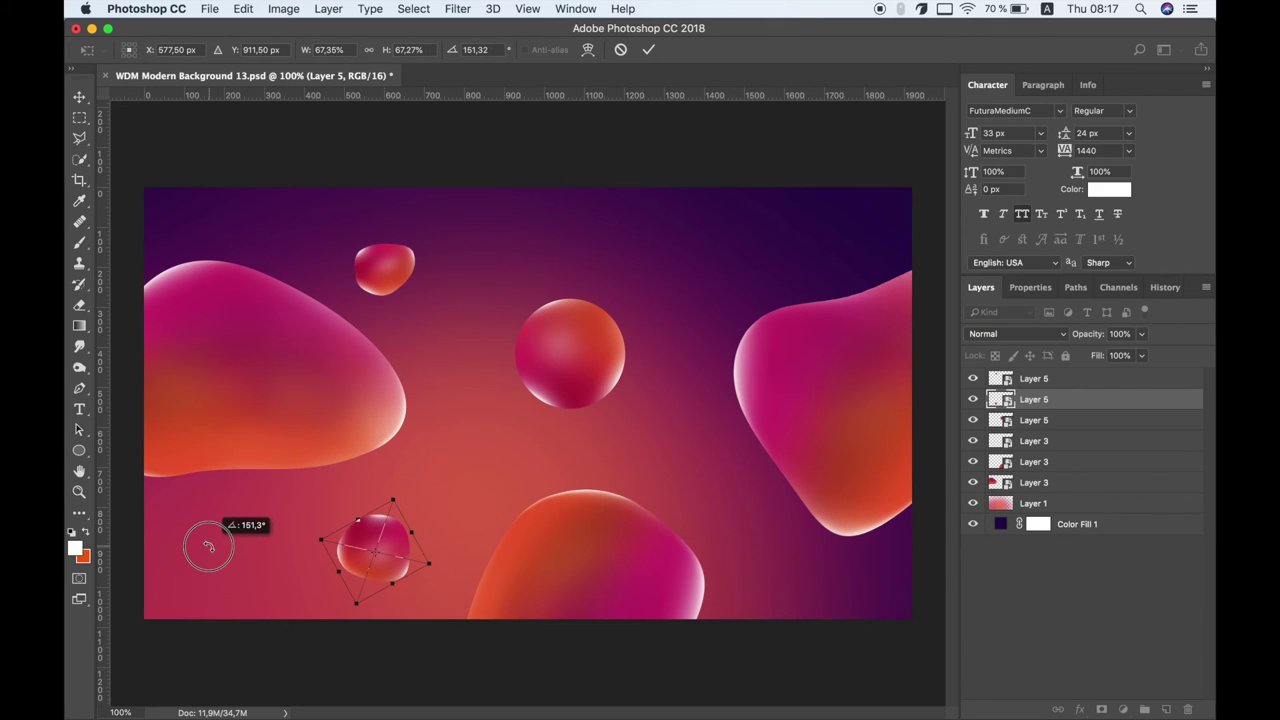
{"action": "key", "text": "Return"}
{"action": "left_click_drag", "start_coordinate": [350, 518], "coordinate": [347, 520]}
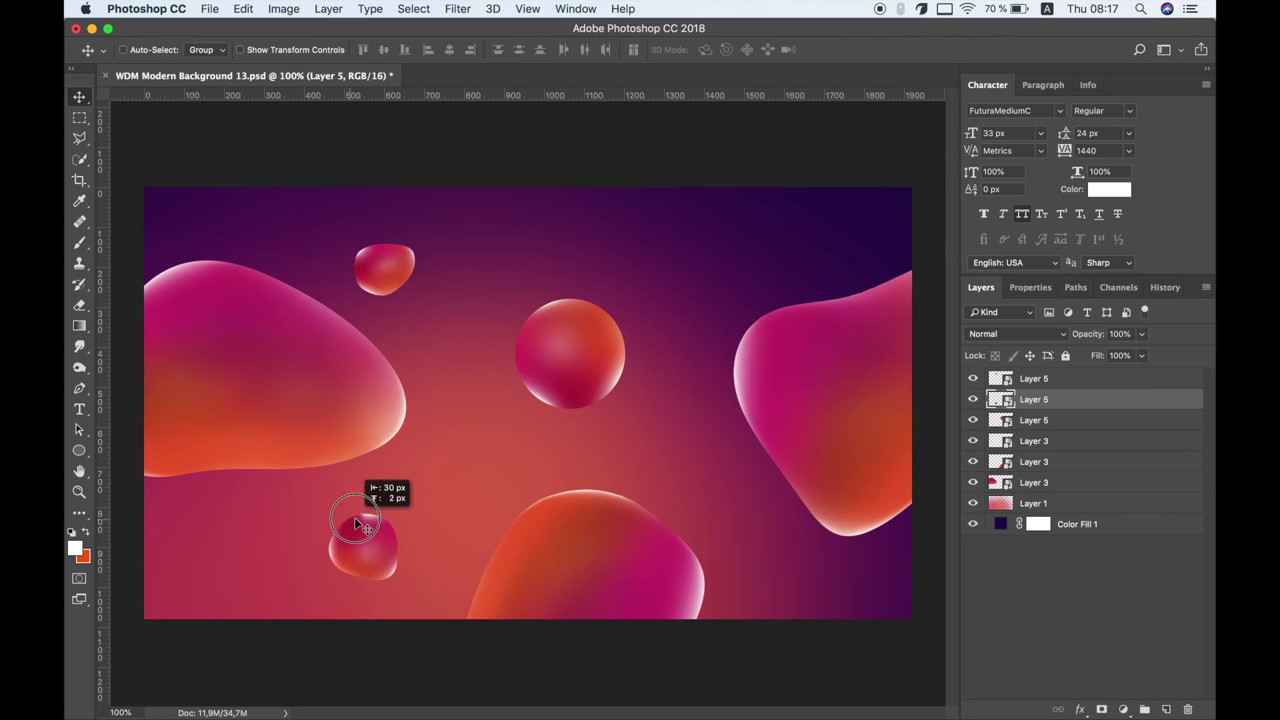
- Duplicate the sphere a fourth time and place it below-right of the centre ball
{"action": "right_click", "coordinate": [1041, 420]}
{"action": "left_click", "coordinate": [878, 67]}
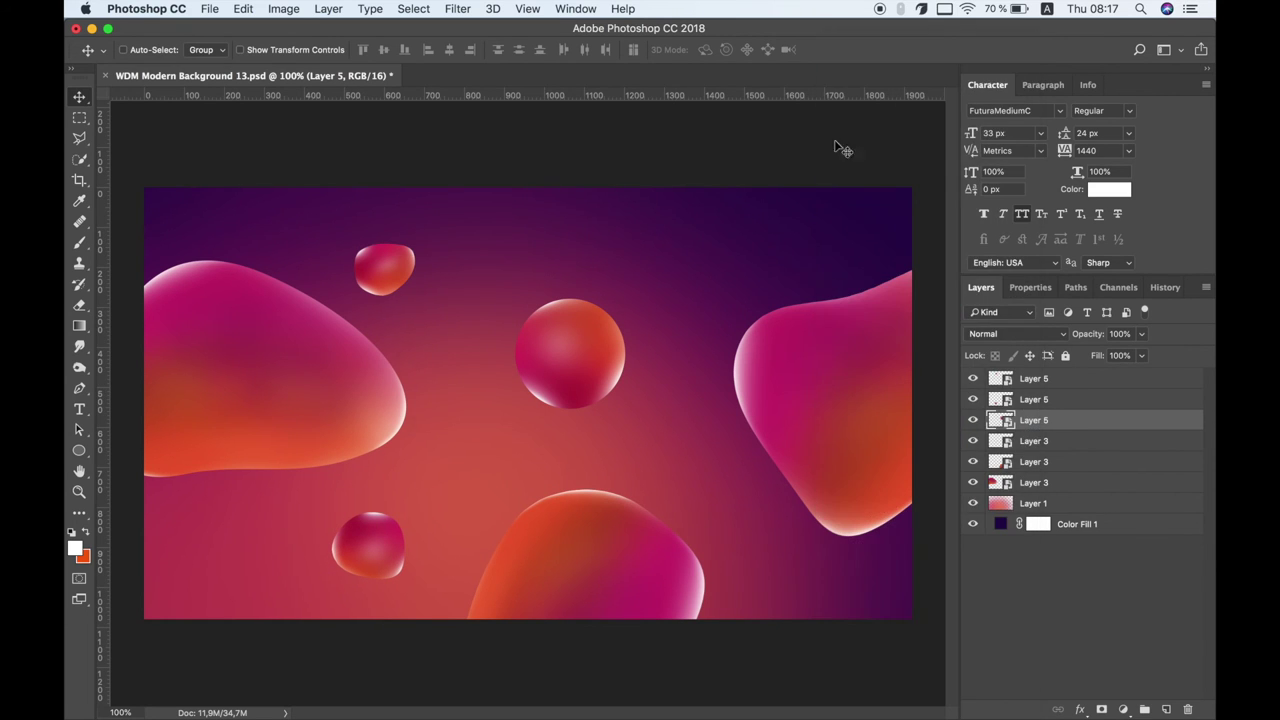
{"action": "left_click", "coordinate": [760, 270]}
{"action": "left_click_drag", "start_coordinate": [829, 363], "coordinate": [845, 350]}
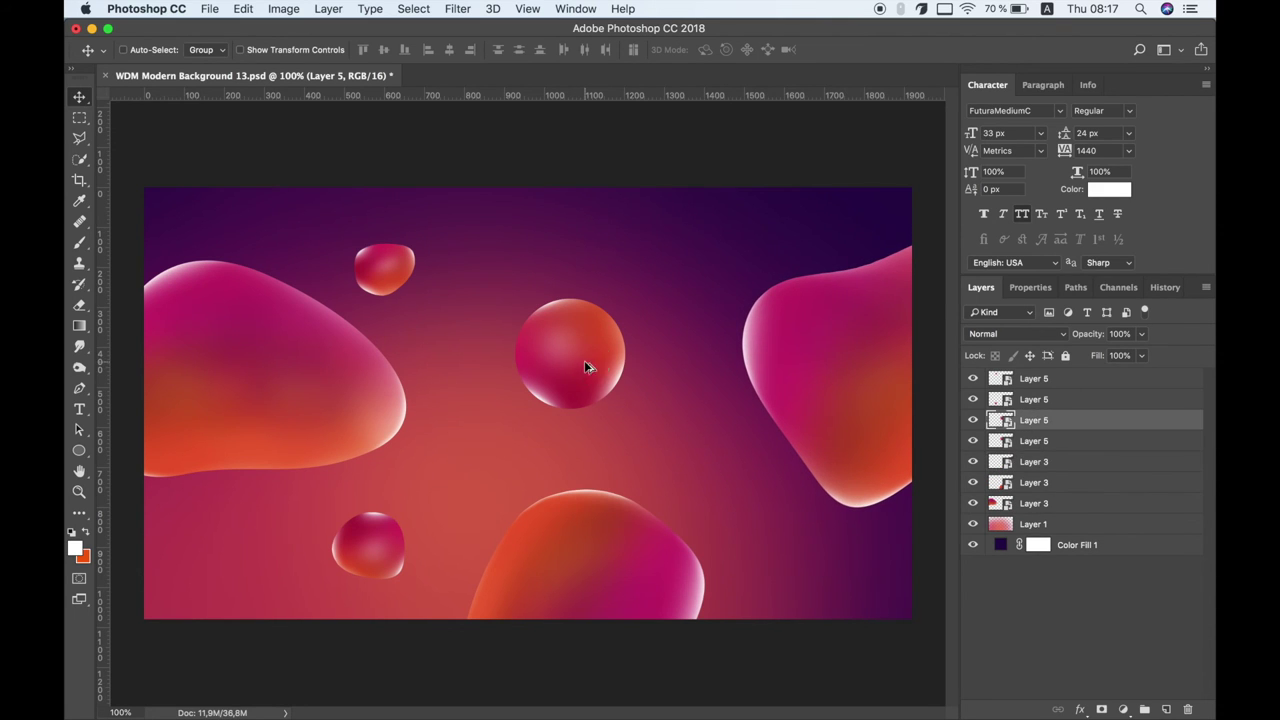
{"action": "left_click_drag", "start_coordinate": [584, 360], "coordinate": [694, 452]}
- Warp the new ball copy, stretching it toward the lower right
{"action": "left_click", "coordinate": [238, 10]}
{"action": "mouse_move", "coordinate": [269, 364]}
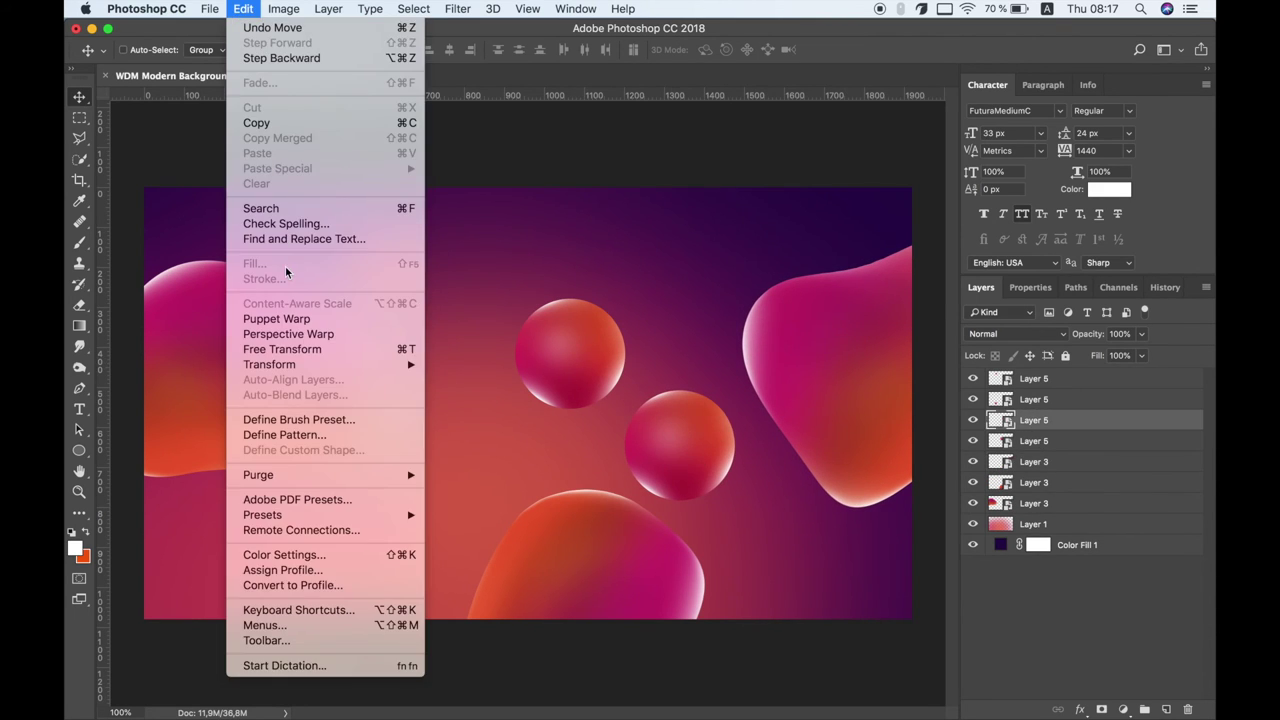
{"action": "left_click", "coordinate": [455, 465]}
{"action": "left_click_drag", "start_coordinate": [700, 452], "coordinate": [721, 486]}
{"action": "mouse_move", "coordinate": [640, 411]}
{"action": "left_mouse_down"}
{"action": "mouse_move", "coordinate": [612, 440]}
{"action": "mouse_move", "coordinate": [657, 486]}
{"action": "left_mouse_up"}
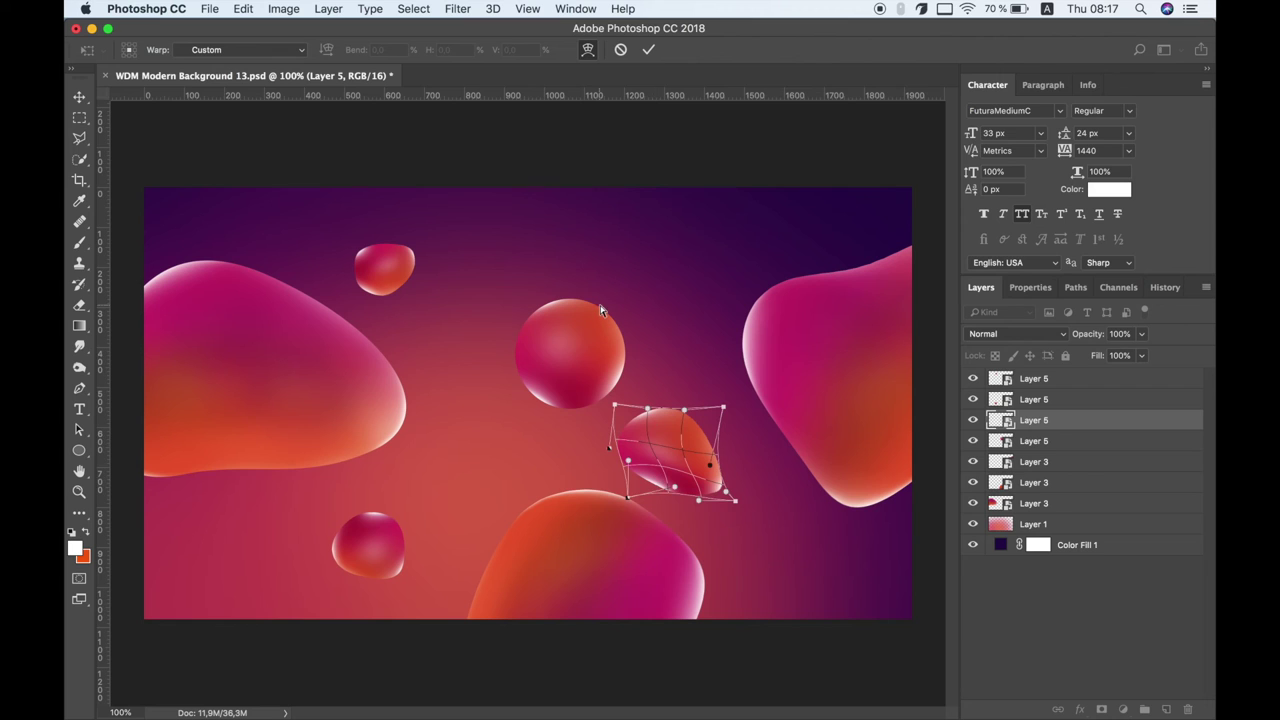
{"action": "key", "text": "Return"}
- Shrink the ball, rotate it about 4°, and move it beneath the right blob
{"action": "left_click", "coordinate": [284, 12]}
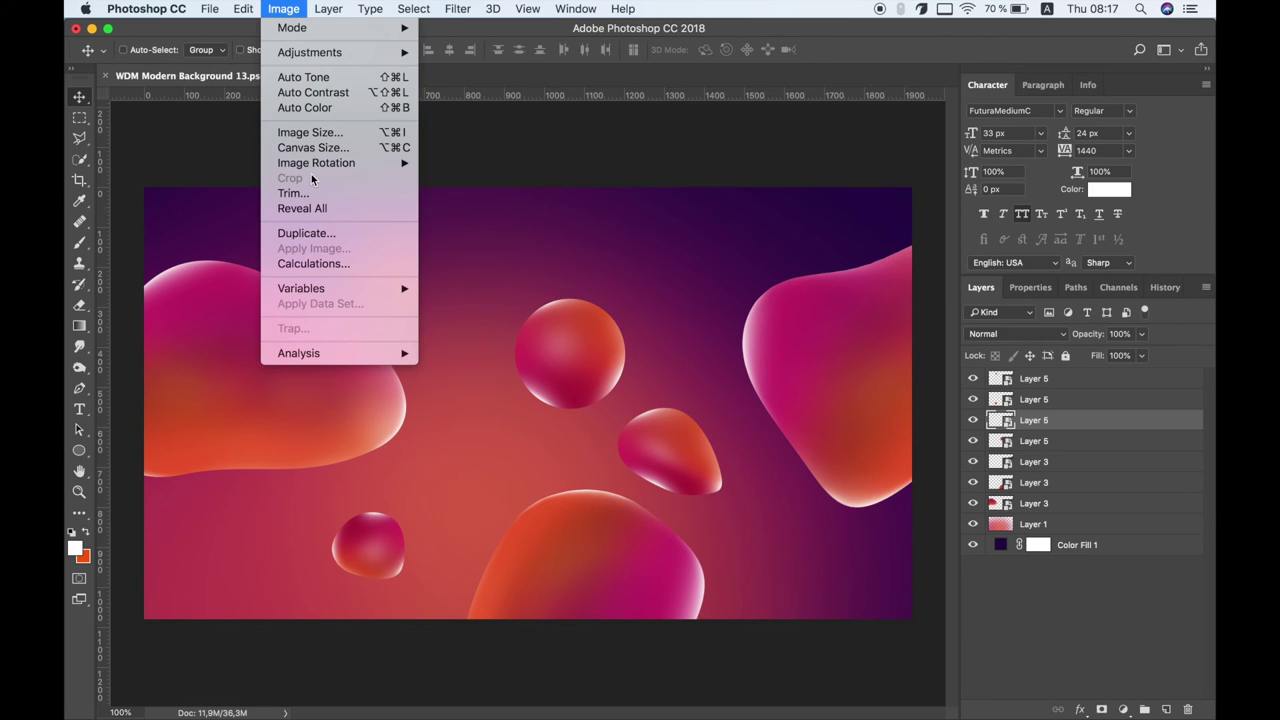
{"action": "mouse_move", "coordinate": [270, 364]}
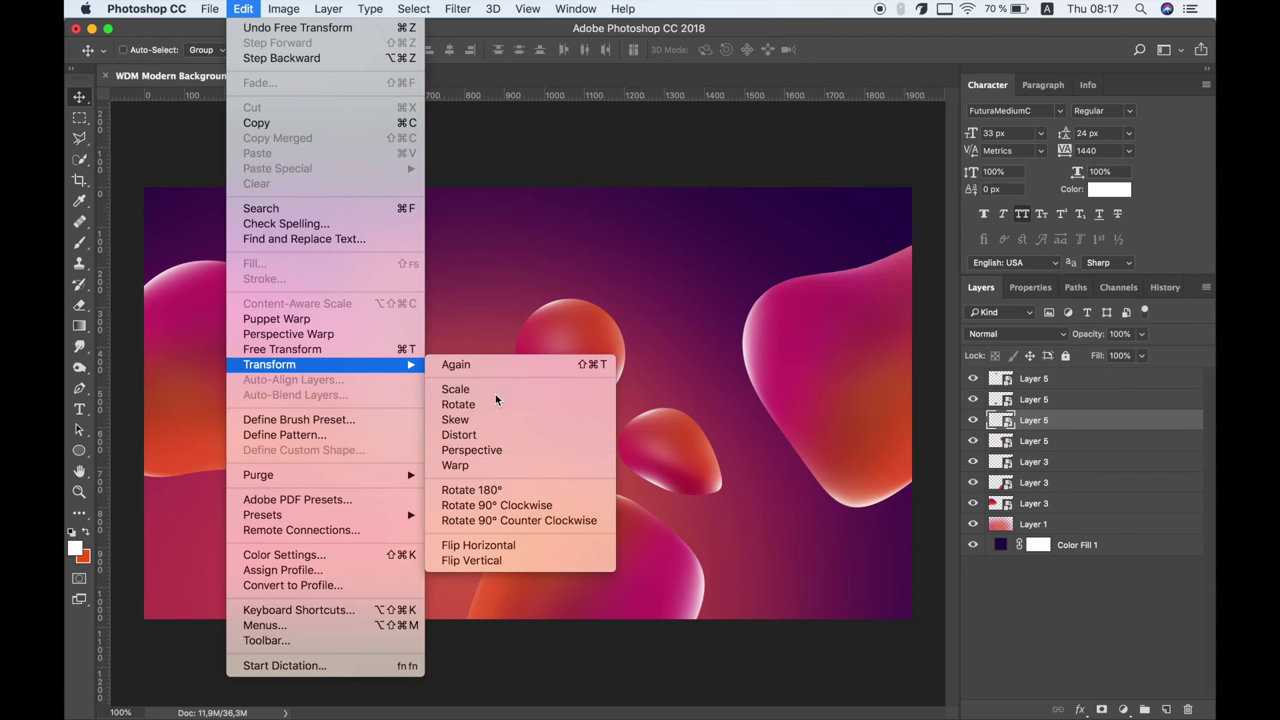
{"action": "left_click", "coordinate": [495, 392]}
{"action": "mouse_move", "coordinate": [734, 498]}
{"action": "left_mouse_down"}
{"action": "mouse_move", "coordinate": [698, 474]}
{"action": "mouse_move", "coordinate": [575, 520]}
{"action": "left_mouse_up"}
{"action": "key", "text": "Return"}
{"action": "left_click_drag", "start_coordinate": [742, 501], "coordinate": [872, 607]}
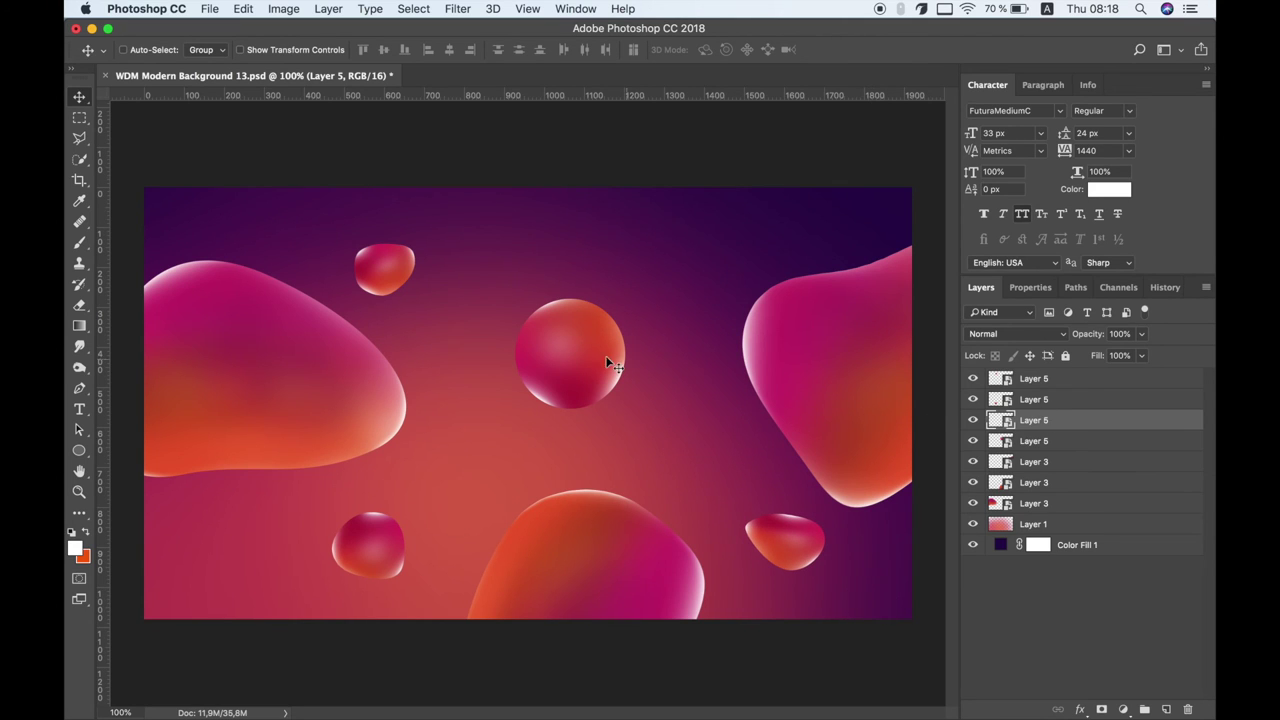
{"action": "right_click", "coordinate": [1076, 442]}
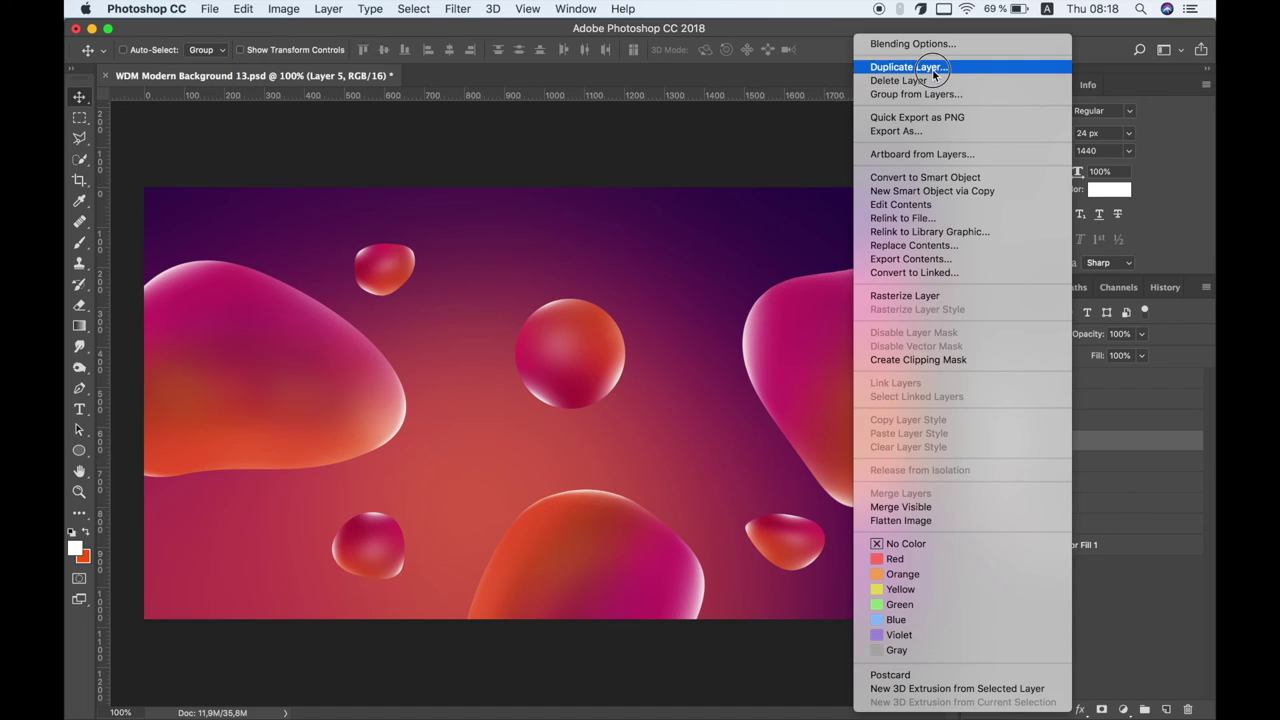
- Duplicate the ball, move it down-left, and warp its left side into a blob
{"action": "left_click", "coordinate": [935, 67]}
{"action": "key", "text": "Return"}
{"action": "left_click_drag", "start_coordinate": [600, 300], "coordinate": [356, 450]}
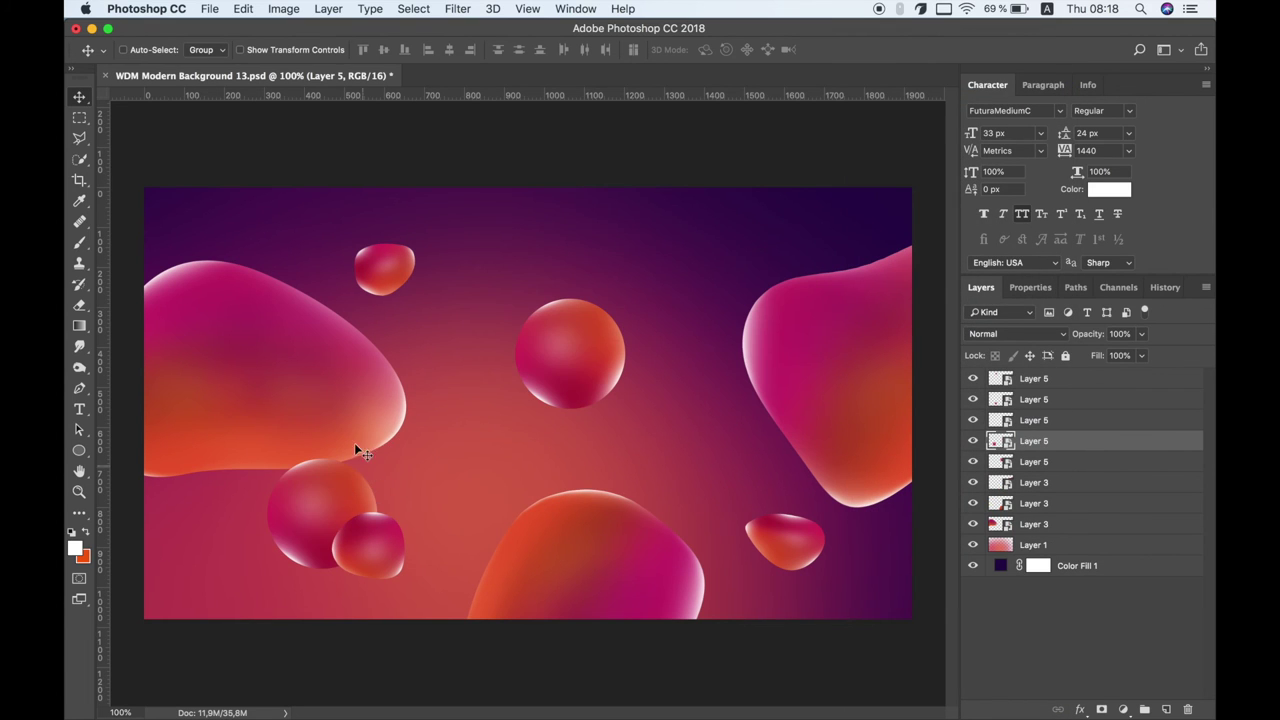
{"action": "left_click", "coordinate": [338, 9]}
{"action": "mouse_move", "coordinate": [270, 364]}
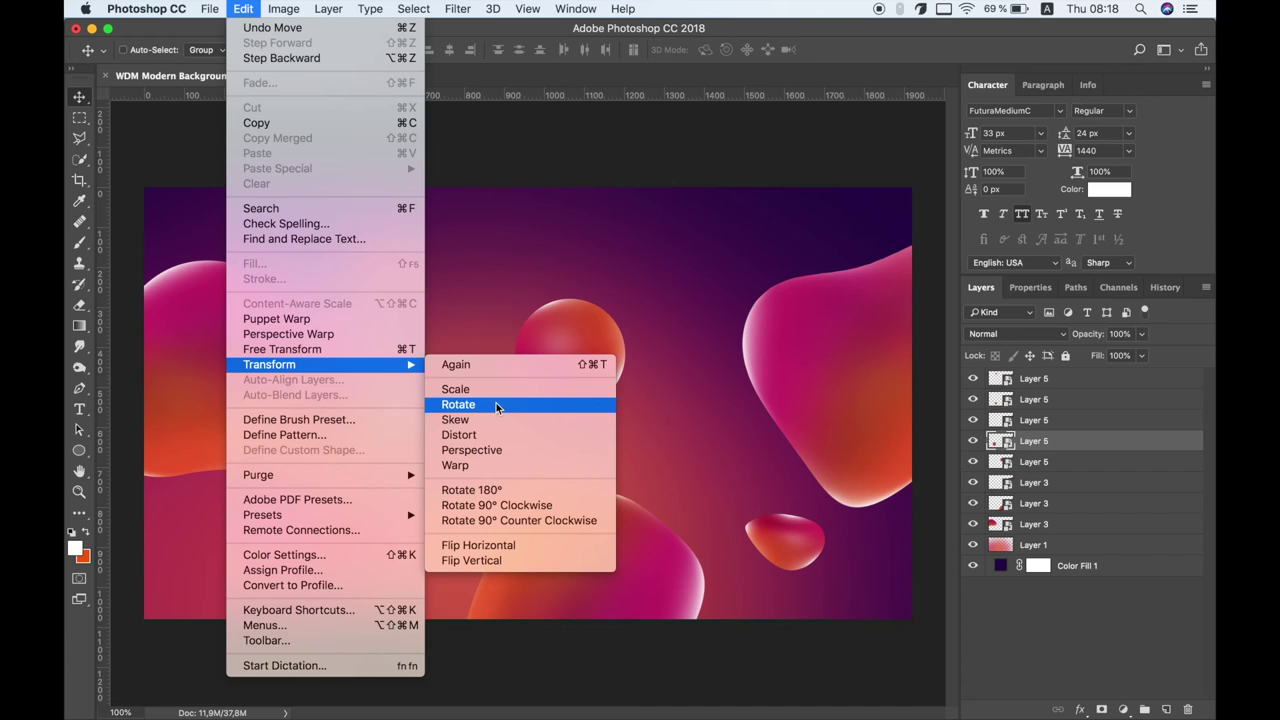
{"action": "left_click", "coordinate": [497, 465]}
{"action": "left_click_drag", "start_coordinate": [323, 543], "coordinate": [285, 524]}
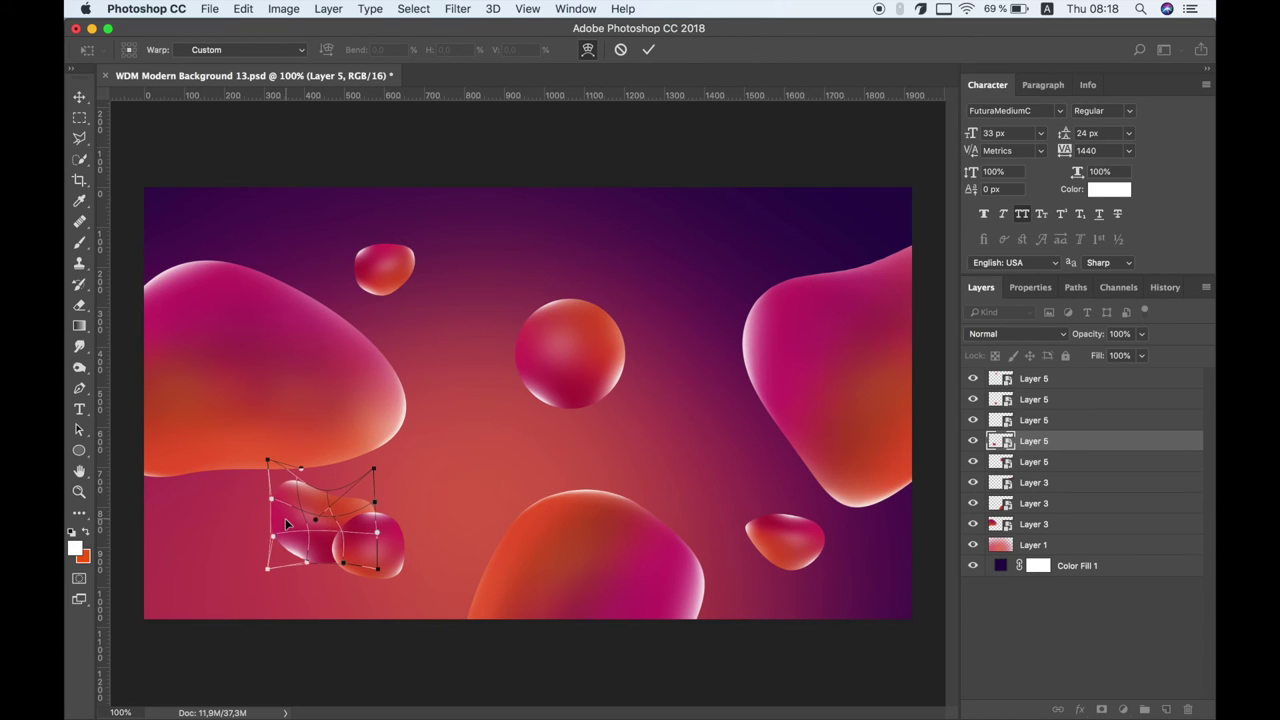
{"action": "key", "text": "Return"}
- Scale the small blob to about half, push it further left, and shift the bottom blob right
{"action": "left_click", "coordinate": [284, 10]}
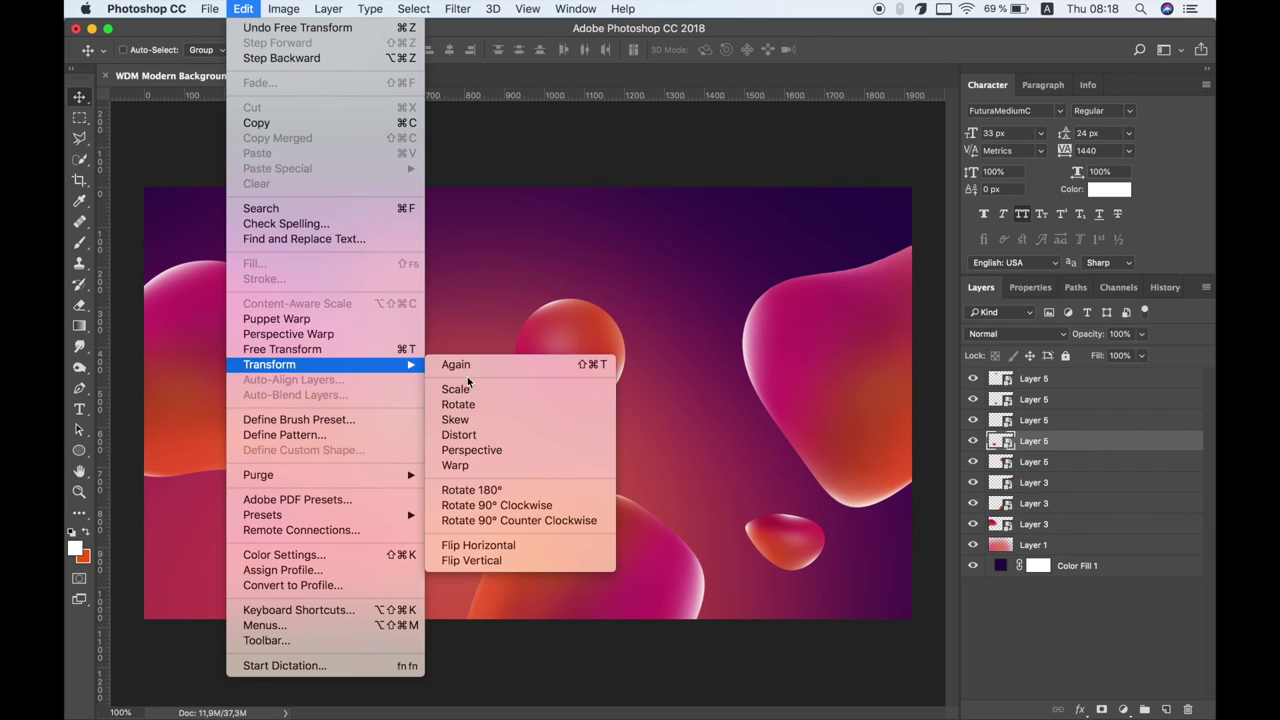
{"action": "left_click", "coordinate": [507, 391]}
{"action": "left_click_drag", "start_coordinate": [376, 460], "coordinate": [316, 543]}
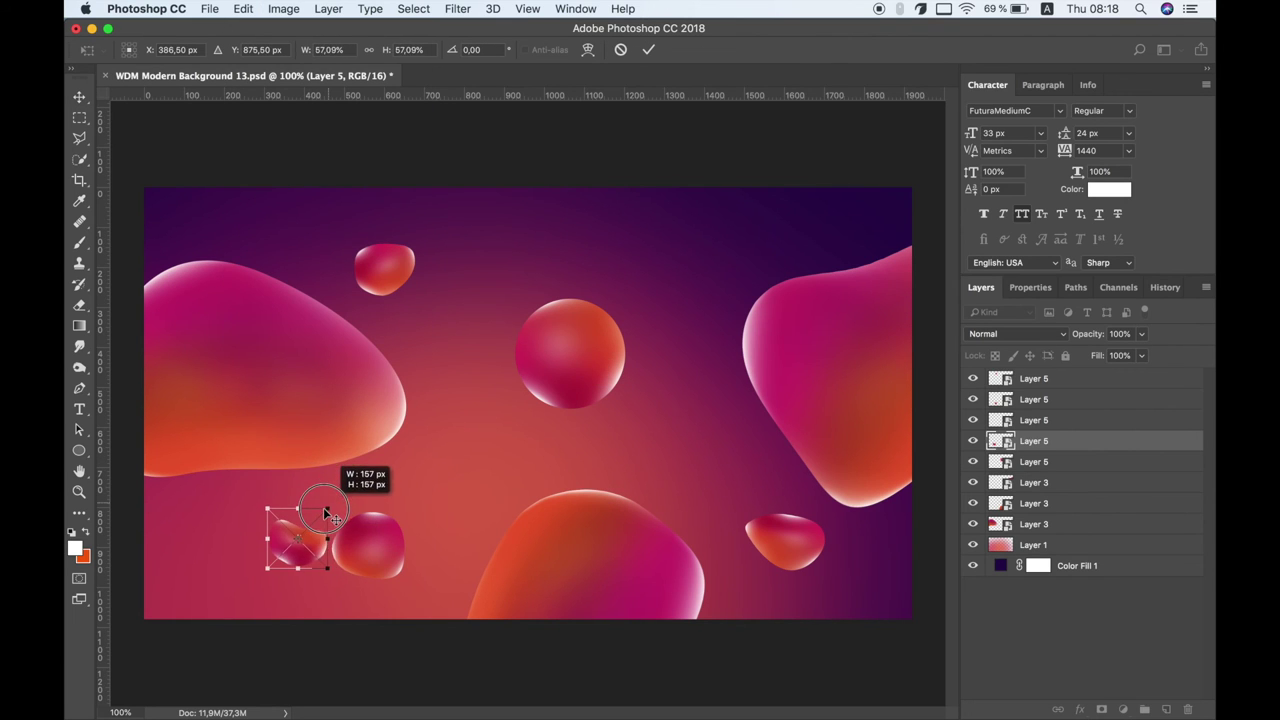
{"action": "key", "text": "Return"}
{"action": "left_click_drag", "start_coordinate": [295, 548], "coordinate": [215, 563]}
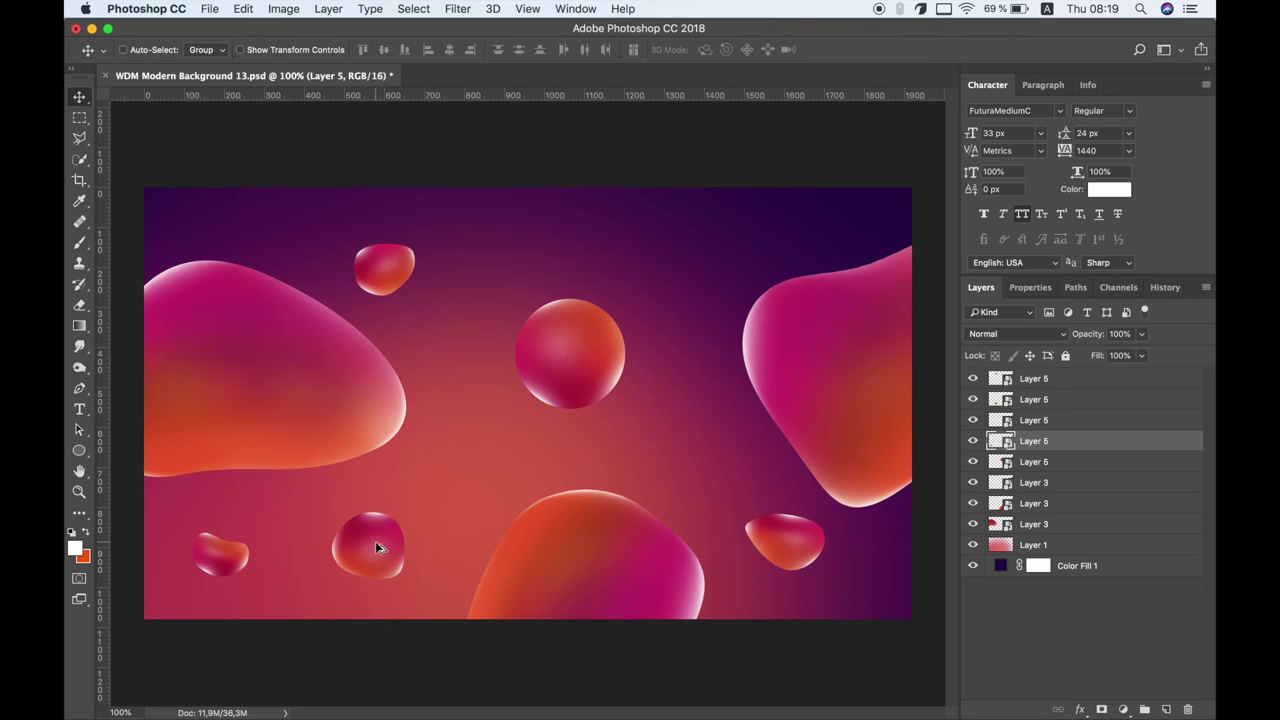
{"action": "left_click_drag", "start_coordinate": [604, 569], "coordinate": [648, 595]}
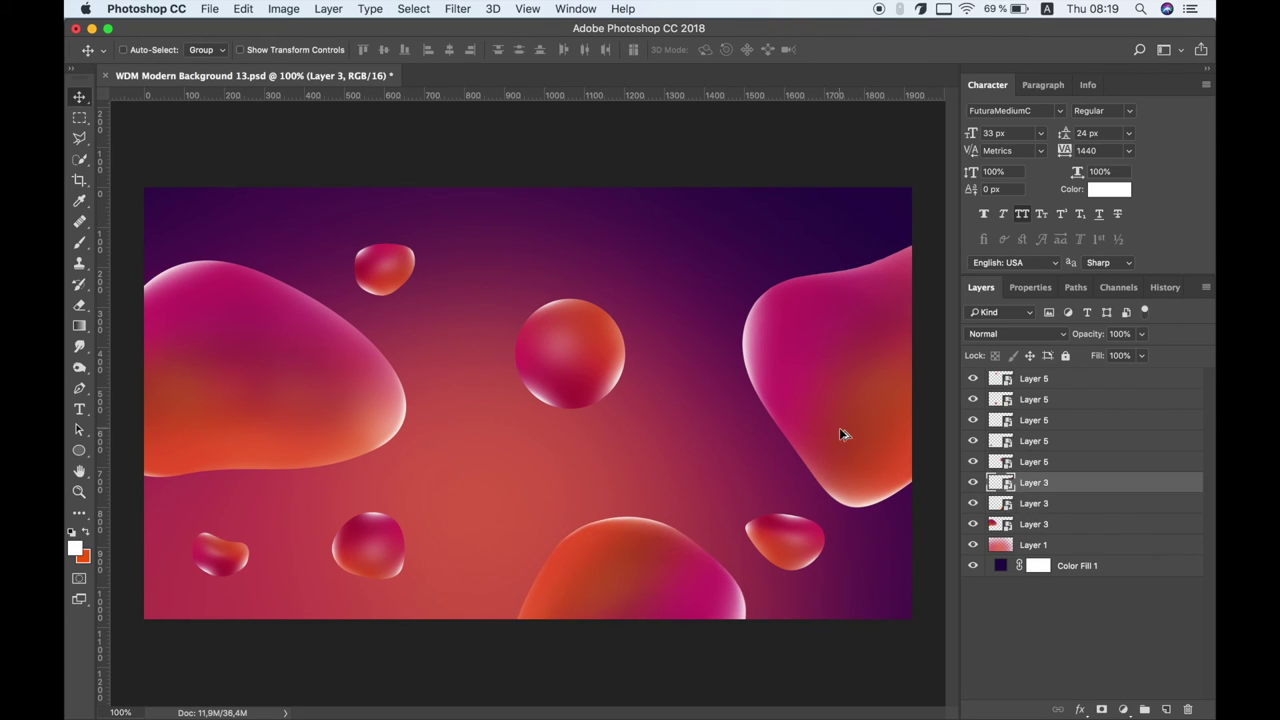
- Nudge the right and small lower blobs, then warp the lower part of the centre ball
{"action": "left_click_drag", "start_coordinate": [840, 434], "coordinate": [855, 432]}
{"action": "left_click_drag", "start_coordinate": [791, 531], "coordinate": [784, 513]}
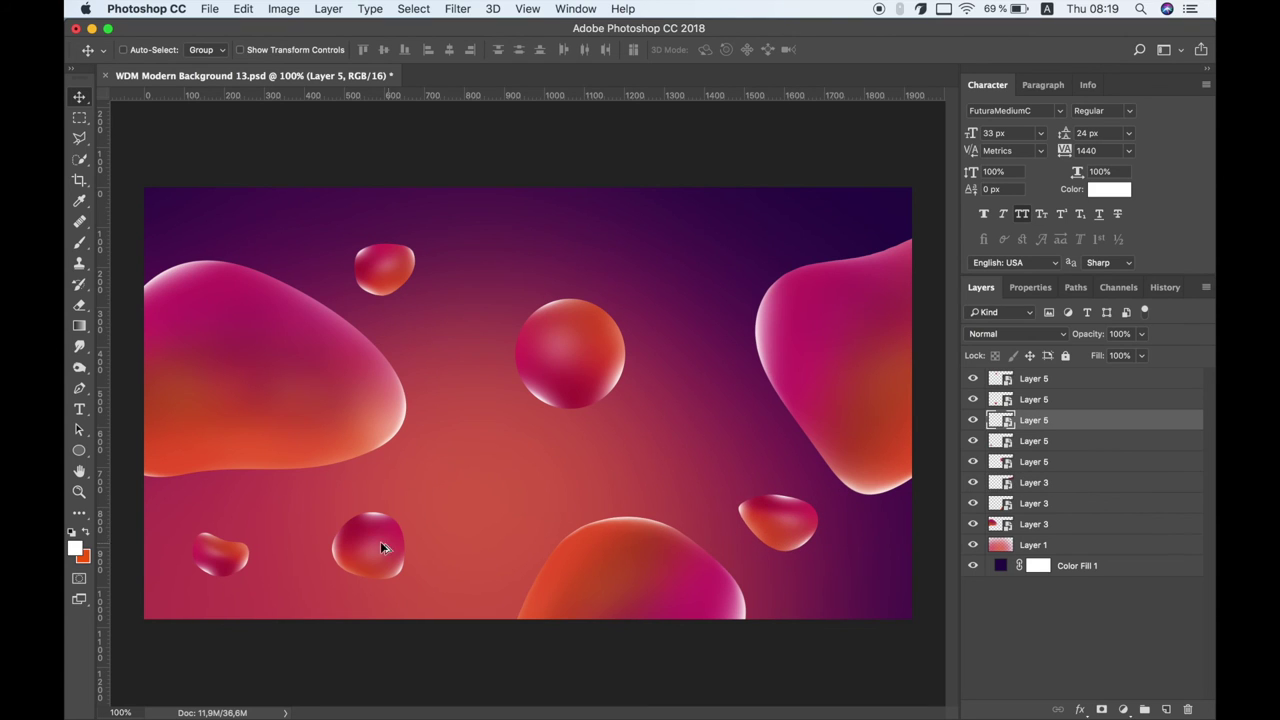
{"action": "left_click_drag", "start_coordinate": [380, 547], "coordinate": [405, 549]}
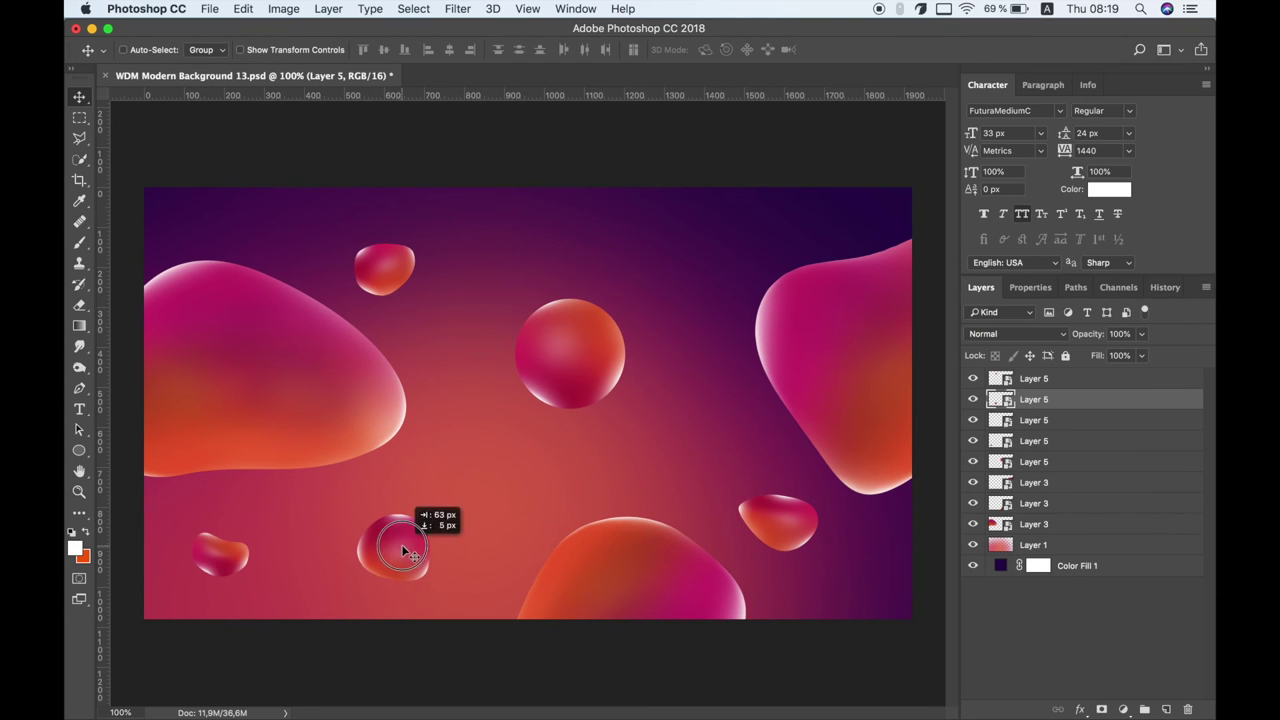
{"action": "left_click", "coordinate": [278, 10]}
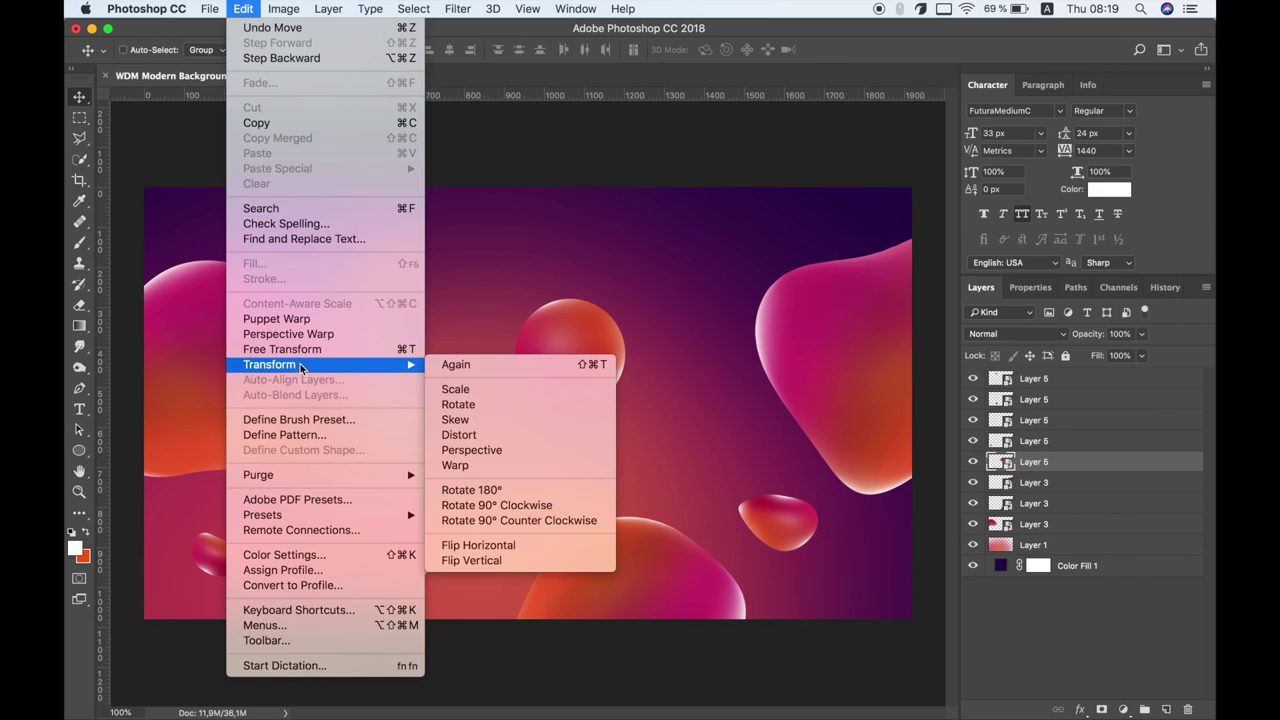
{"action": "left_click", "coordinate": [460, 465]}
{"action": "left_click_drag", "start_coordinate": [577, 363], "coordinate": [574, 380]}
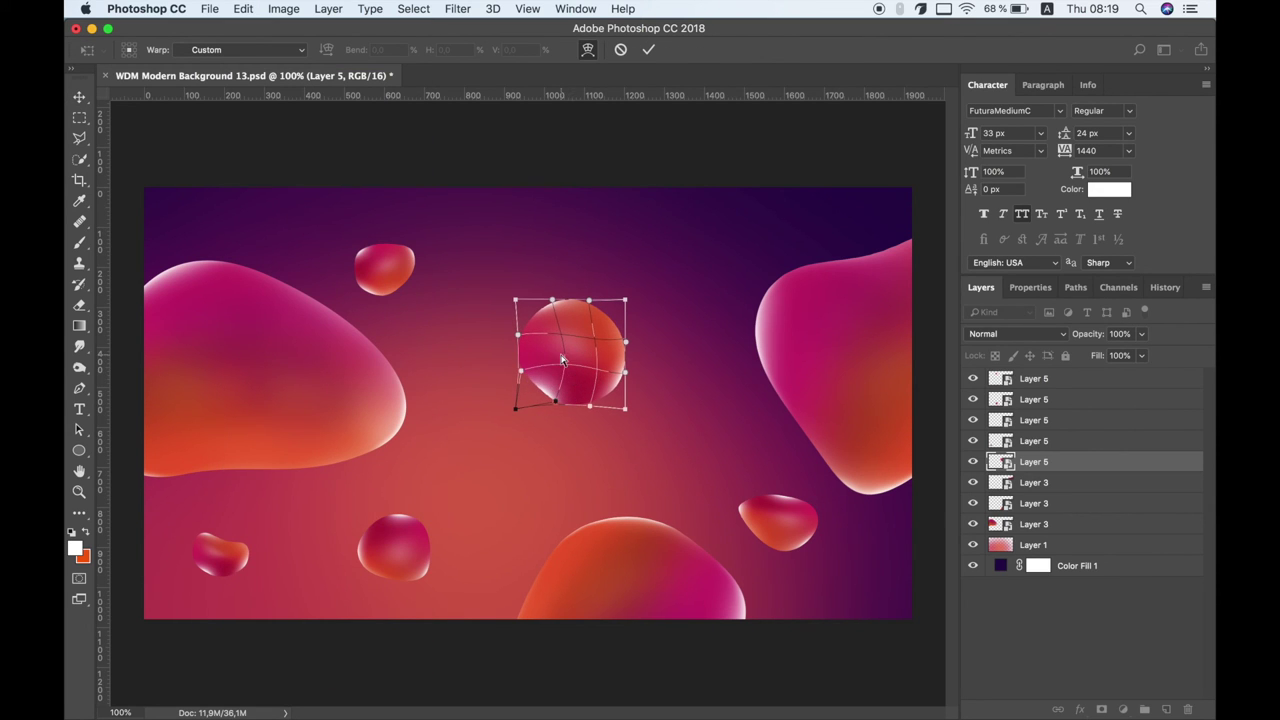
{"action": "key", "text": "Return"}
- Shrink and rotate the centre ball, then rotate the lower-left small blob
{"action": "left_click", "coordinate": [284, 9]}
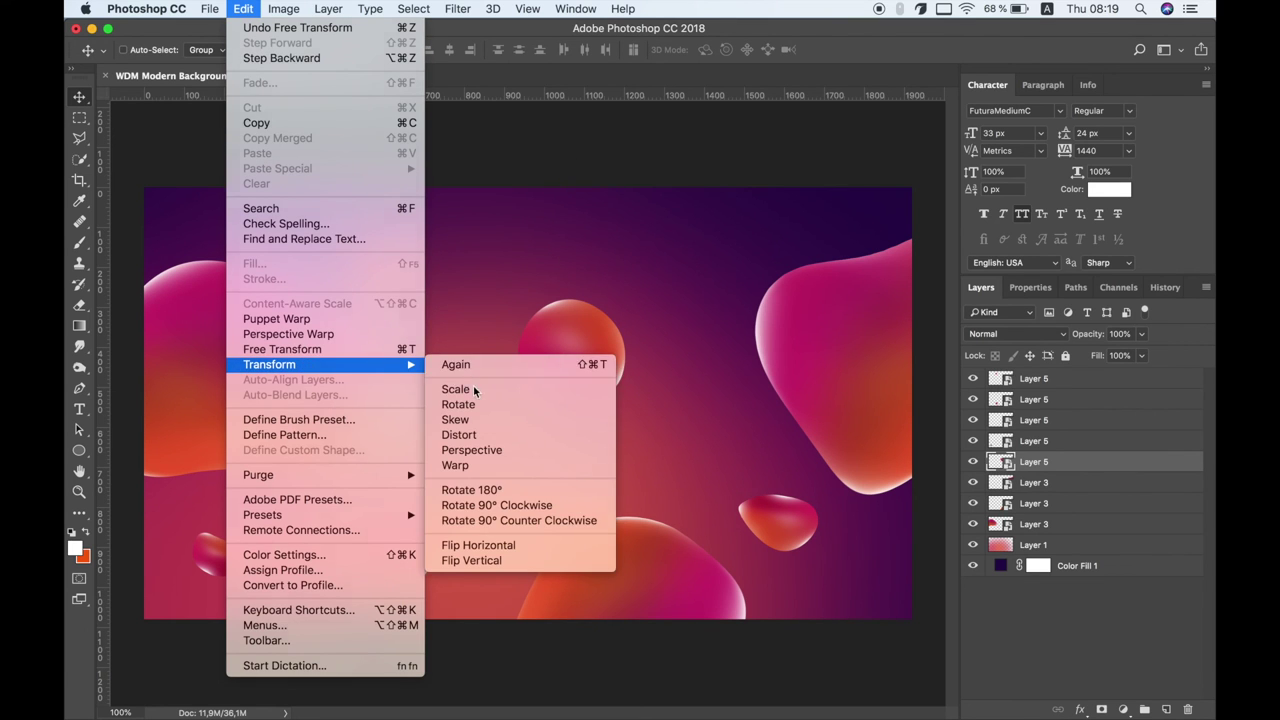
{"action": "mouse_move", "coordinate": [270, 364]}
{"action": "left_click", "coordinate": [473, 385]}
{"action": "mouse_move", "coordinate": [627, 313]}
{"action": "left_mouse_down"}
{"action": "mouse_move", "coordinate": [612, 328]}
{"action": "mouse_move", "coordinate": [668, 345]}
{"action": "mouse_move", "coordinate": [661, 374]}
{"action": "left_mouse_up"}
{"action": "key", "text": "Return"}
{"action": "left_click", "coordinate": [1034, 399]}
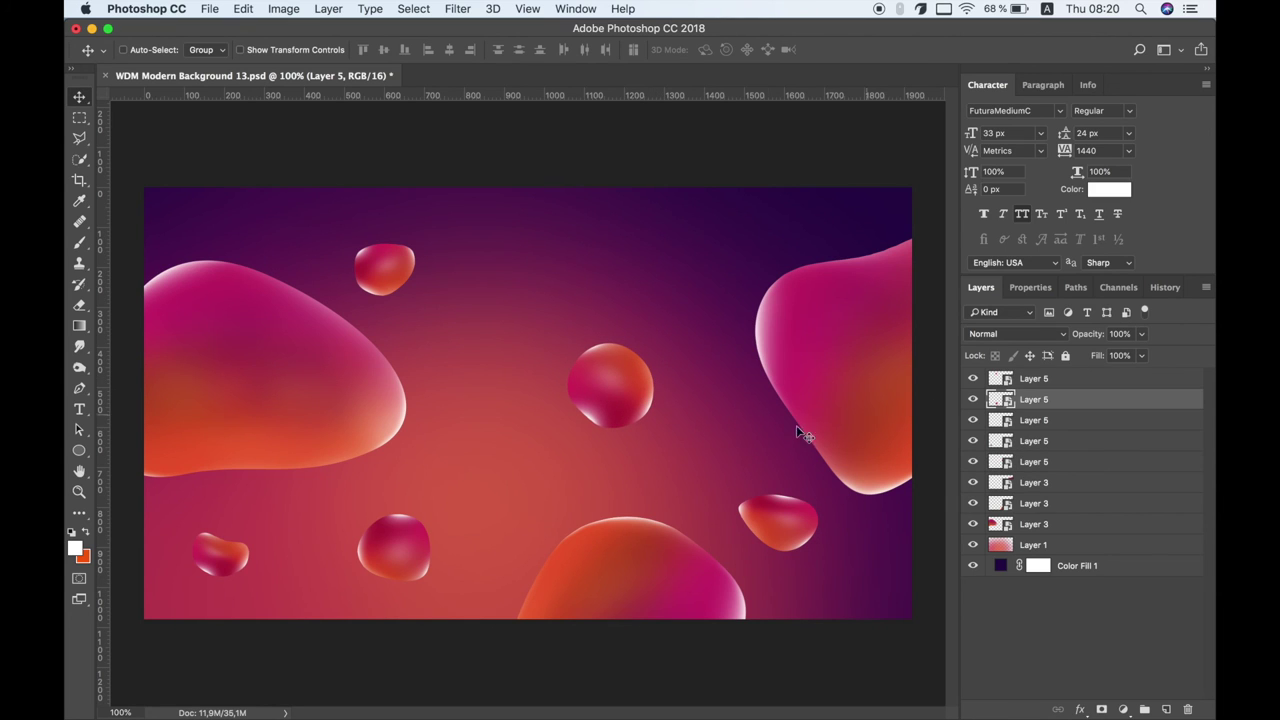
{"action": "key", "text": "ctrl+t"}
{"action": "left_click_drag", "start_coordinate": [430, 549], "coordinate": [443, 566]}
{"action": "key", "text": "Return"}
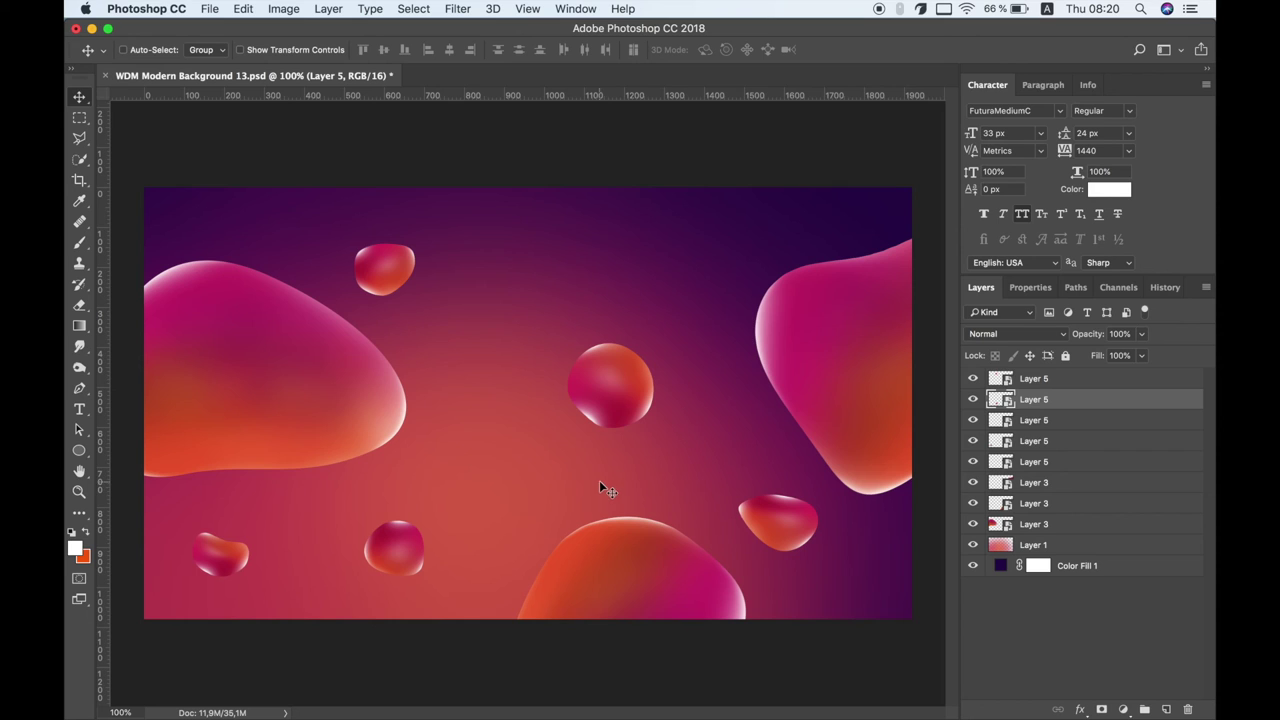
{"action": "left_click", "coordinate": [1034, 382]}
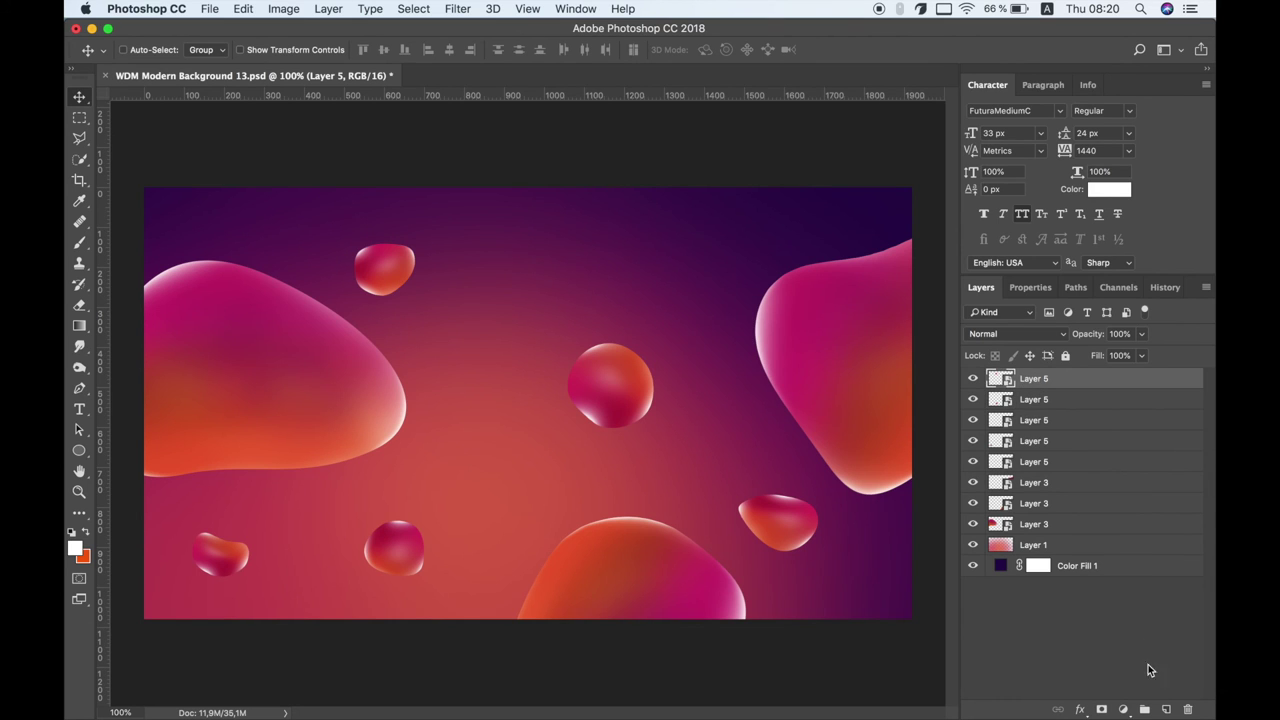
{"action": "left_click", "coordinate": [1123, 709]}
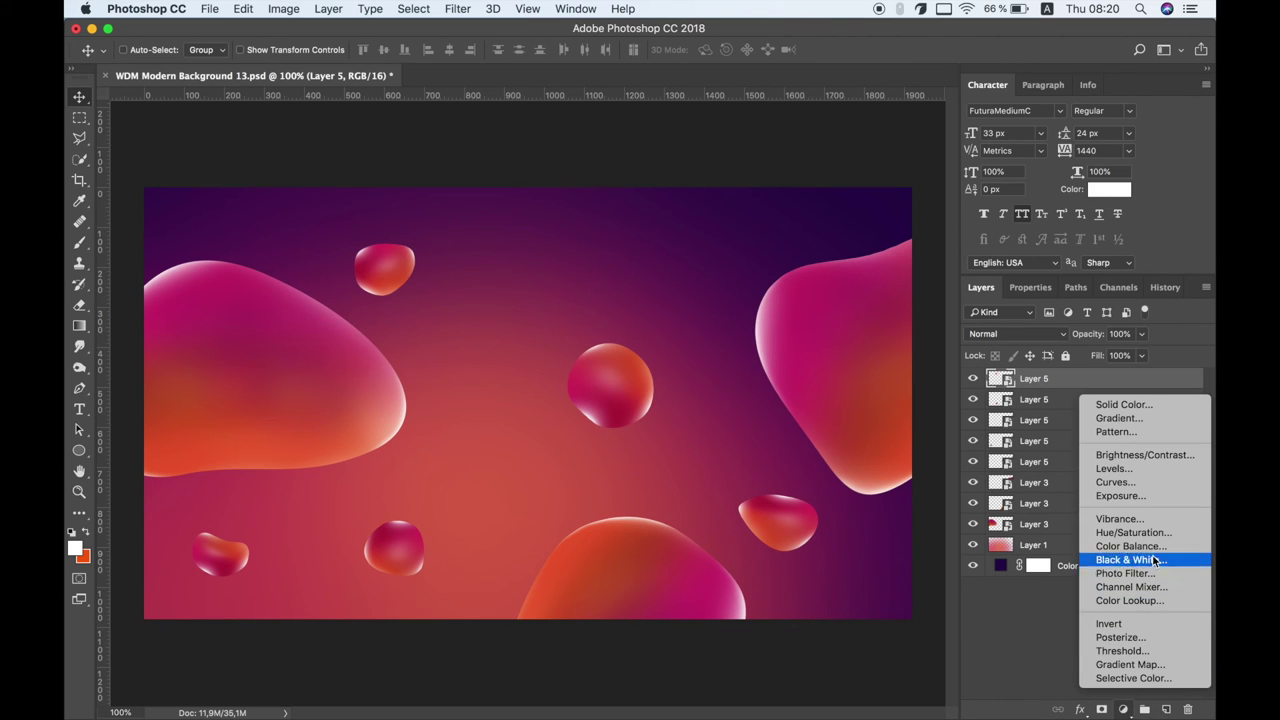
- Add a Brightness/Contrast adjustment layer with brightness 6 and contrast 34
{"action": "left_click", "coordinate": [1136, 456]}
{"action": "mouse_move", "coordinate": [1082, 404]}
{"action": "left_mouse_down"}
{"action": "mouse_move", "coordinate": [1116, 411]}
{"action": "mouse_move", "coordinate": [1088, 383]}
{"action": "mouse_move", "coordinate": [1115, 410]}
{"action": "left_mouse_up"}
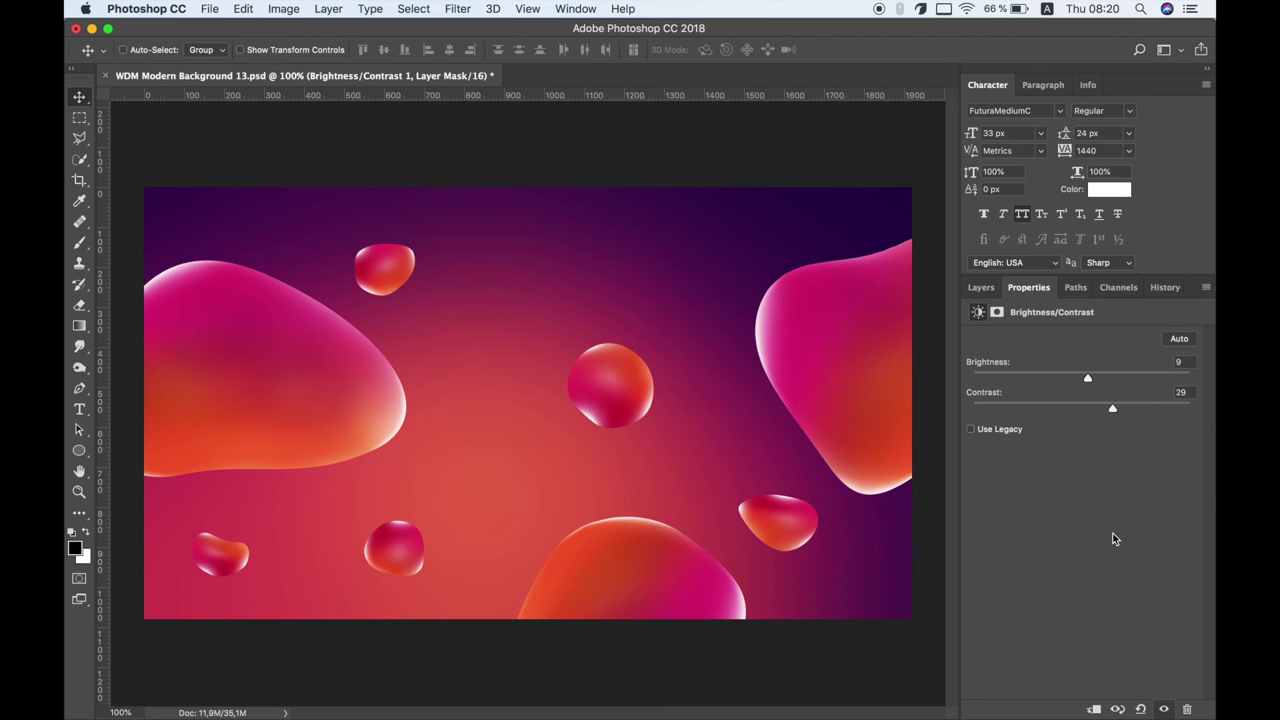
{"action": "left_click", "coordinate": [991, 292]}
{"action": "left_click", "coordinate": [1003, 380]}
{"action": "left_click_drag", "start_coordinate": [1115, 410], "coordinate": [1177, 408]}
{"action": "key", "text": "ctrl+z"}
{"action": "left_click_drag", "start_coordinate": [1113, 412], "coordinate": [1085, 380]}
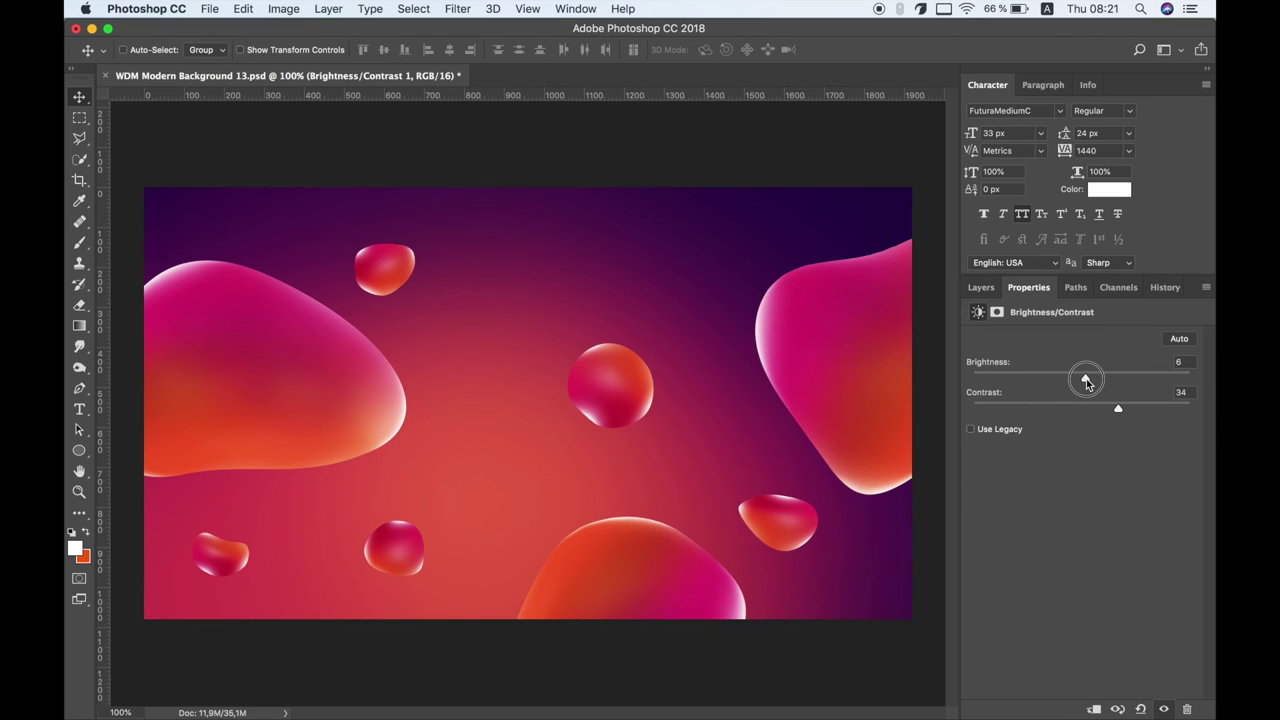
{"action": "left_click", "coordinate": [981, 290]}
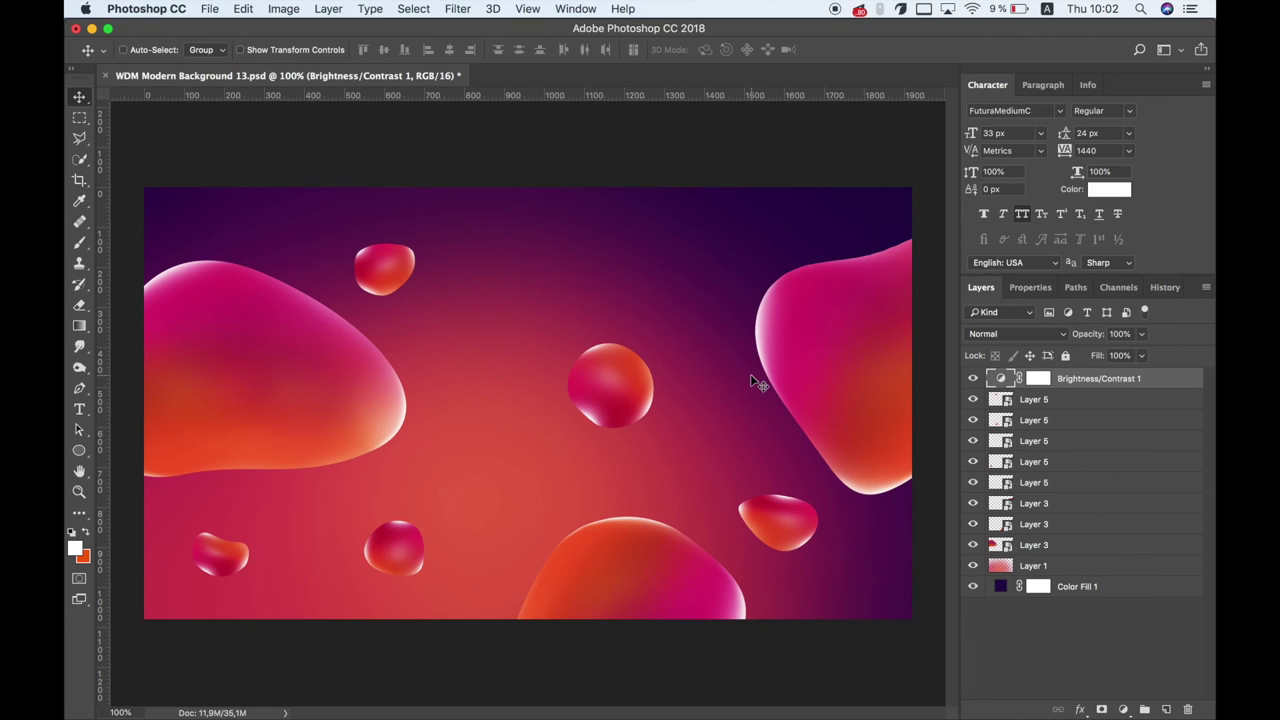
- Create a 16 x 16 px document, zoom in, and ungroup its artboard leaving Layer 1
{"action": "left_click", "coordinate": [210, 9]}
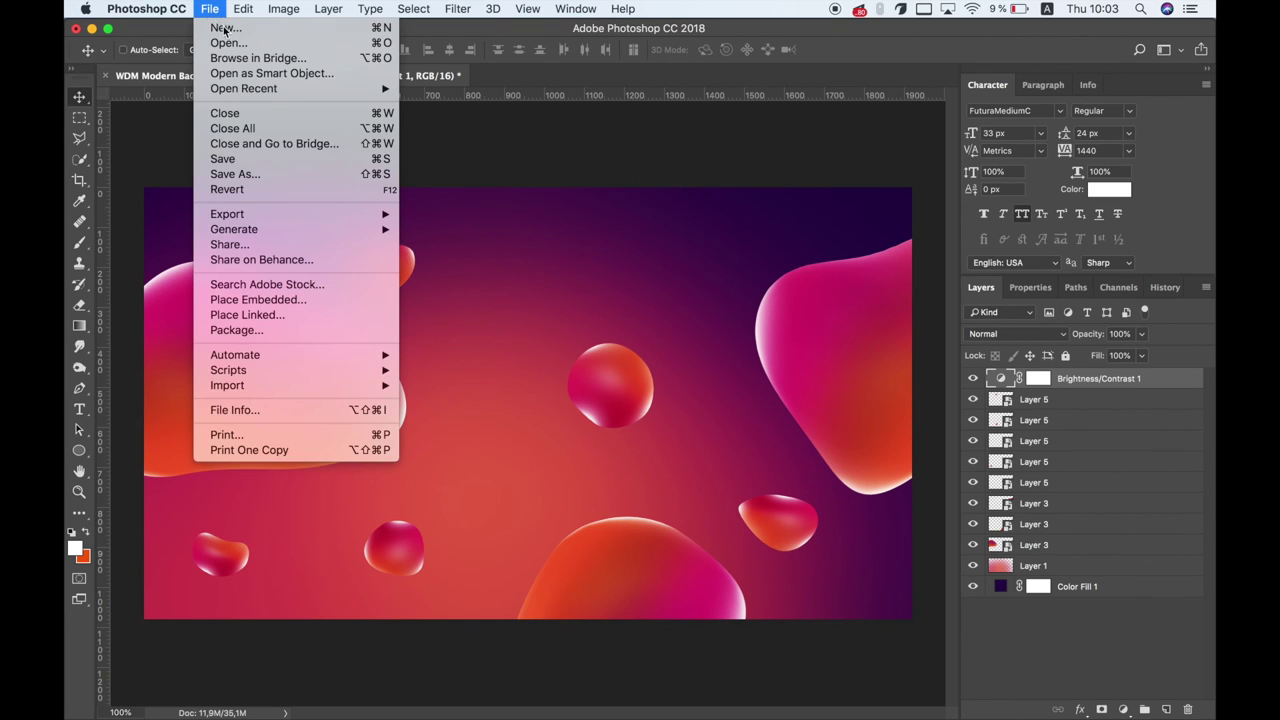
{"action": "left_click", "coordinate": [717, 250]}
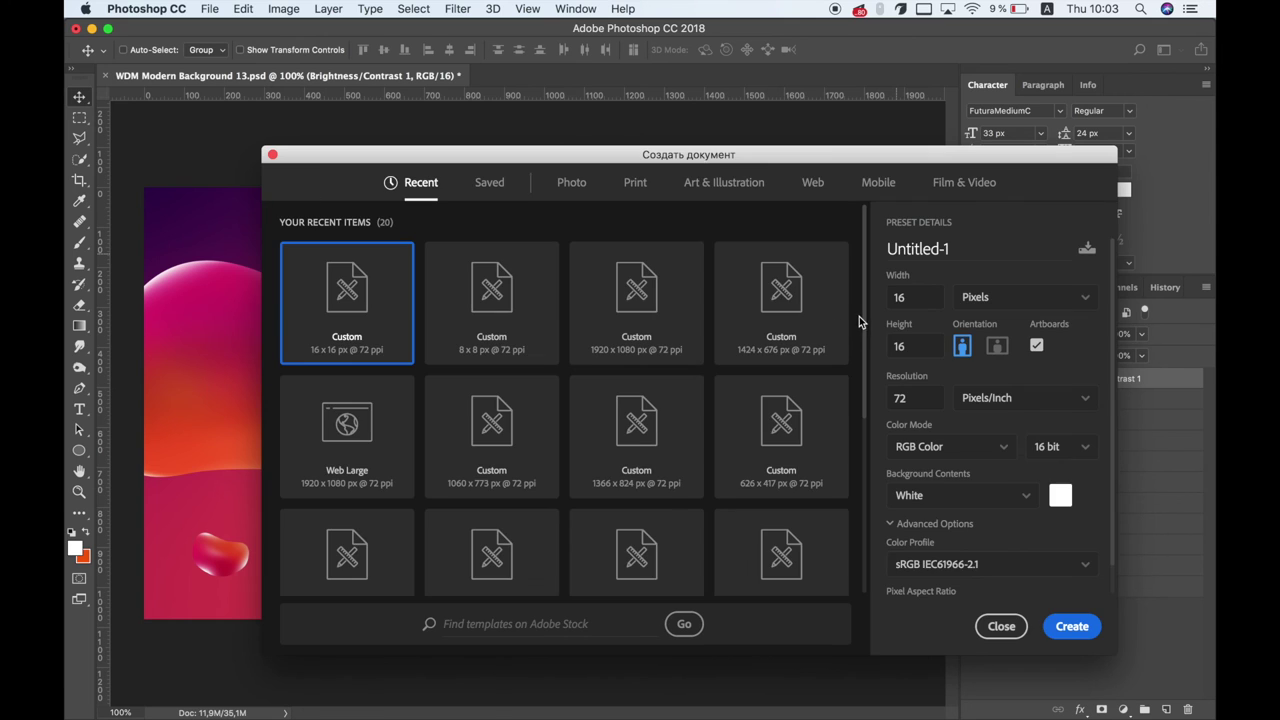
{"action": "left_click", "coordinate": [927, 299]}
{"action": "left_click", "coordinate": [908, 350]}
{"action": "left_click", "coordinate": [1072, 626]}
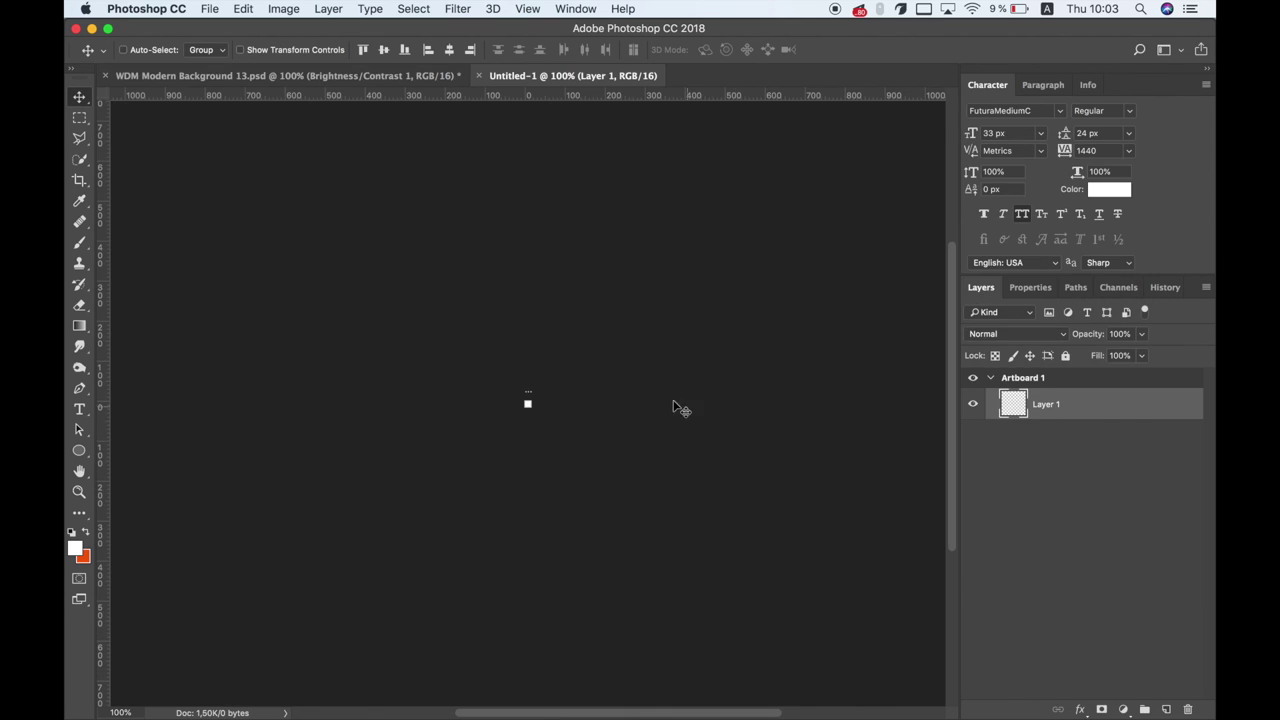
{"action": "key", "text": "z"}
{"action": "left_click", "coordinate": [527, 403]}
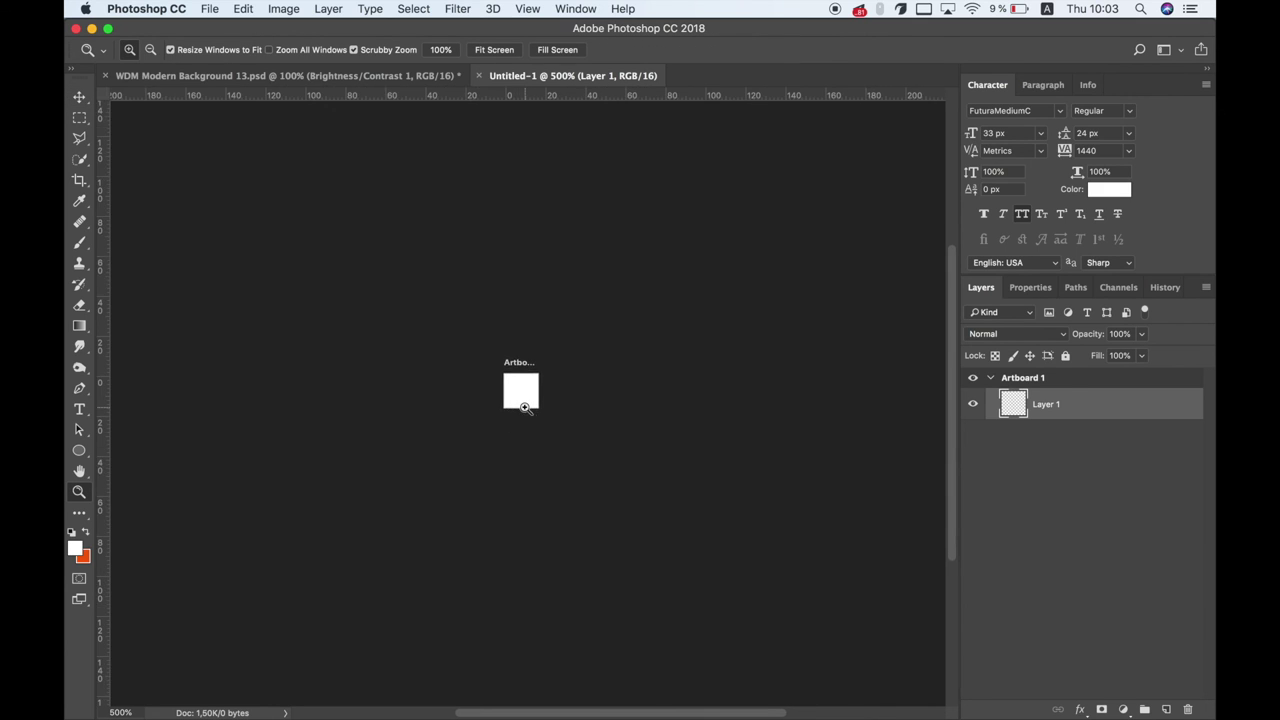
{"action": "left_click", "coordinate": [1071, 375]}
{"action": "right_click", "coordinate": [1067, 380]}
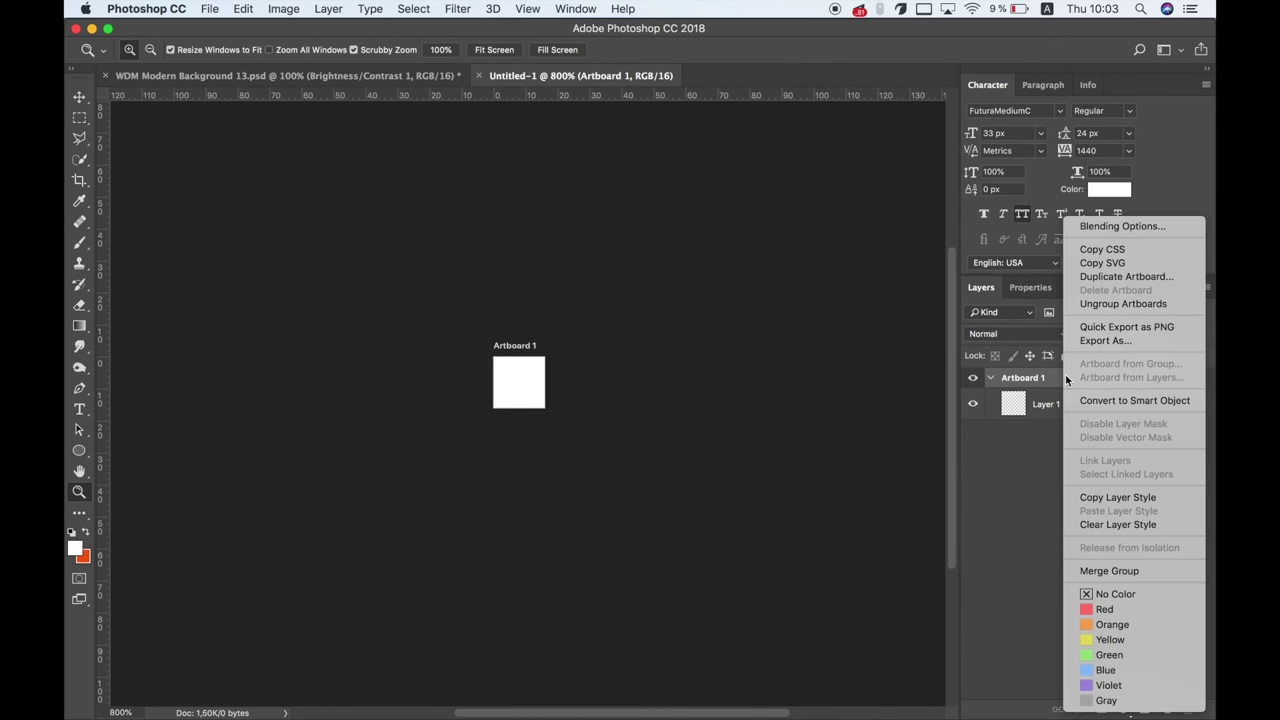
{"action": "left_click", "coordinate": [1120, 303]}
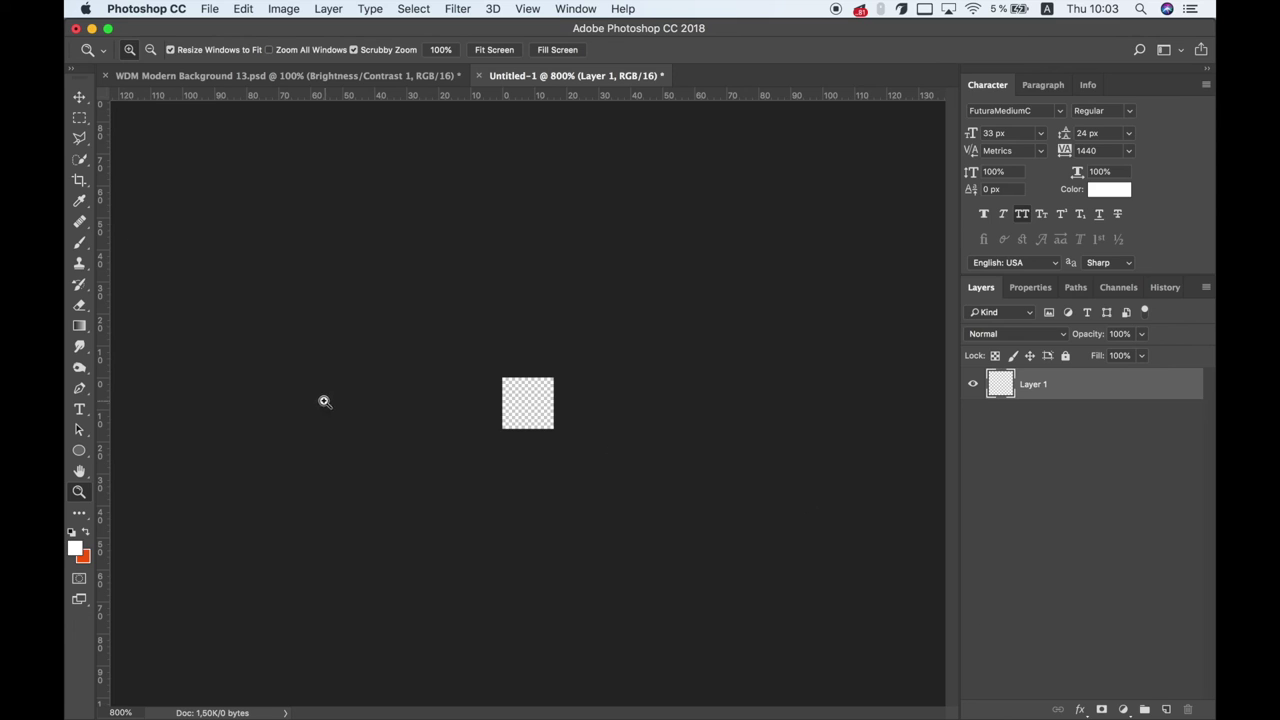
- Draw a small 3 px white circle and position it on the tiny canvas
{"action": "left_click", "coordinate": [79, 450]}
{"action": "left_click_drag", "start_coordinate": [512, 385], "coordinate": [536, 410]}
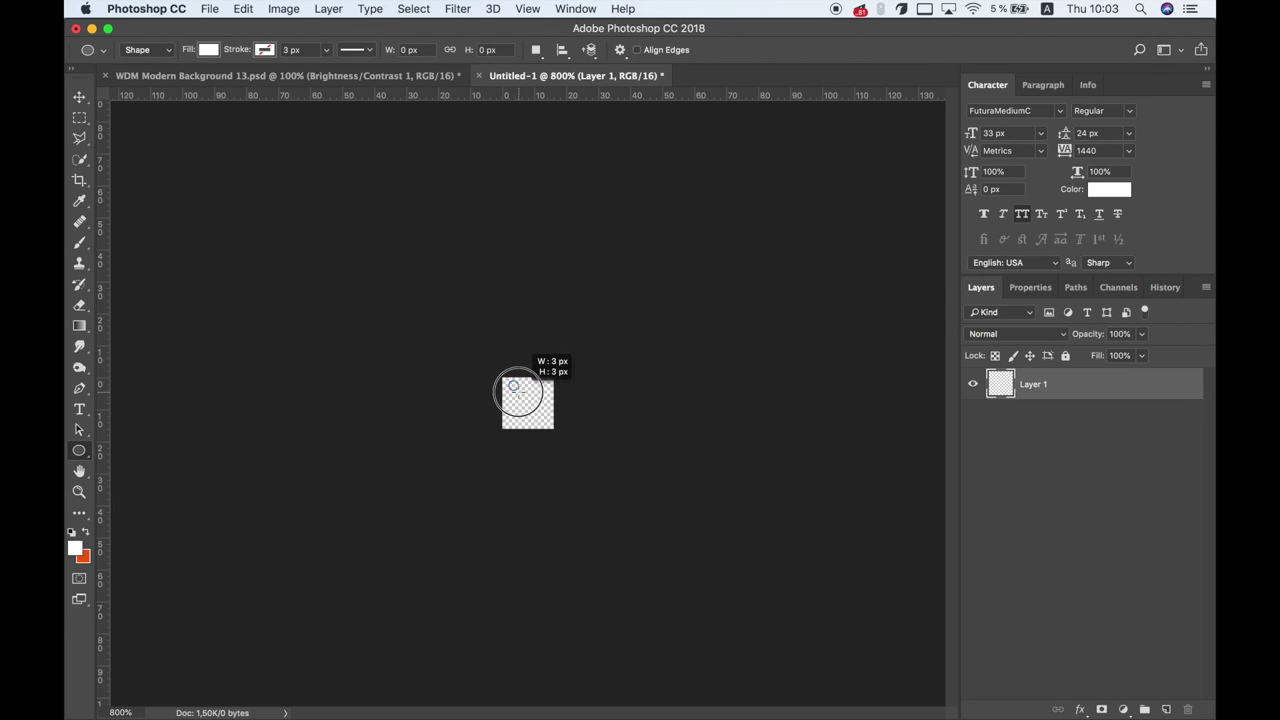
{"action": "left_click_drag", "start_coordinate": [518, 392], "coordinate": [513, 386]}
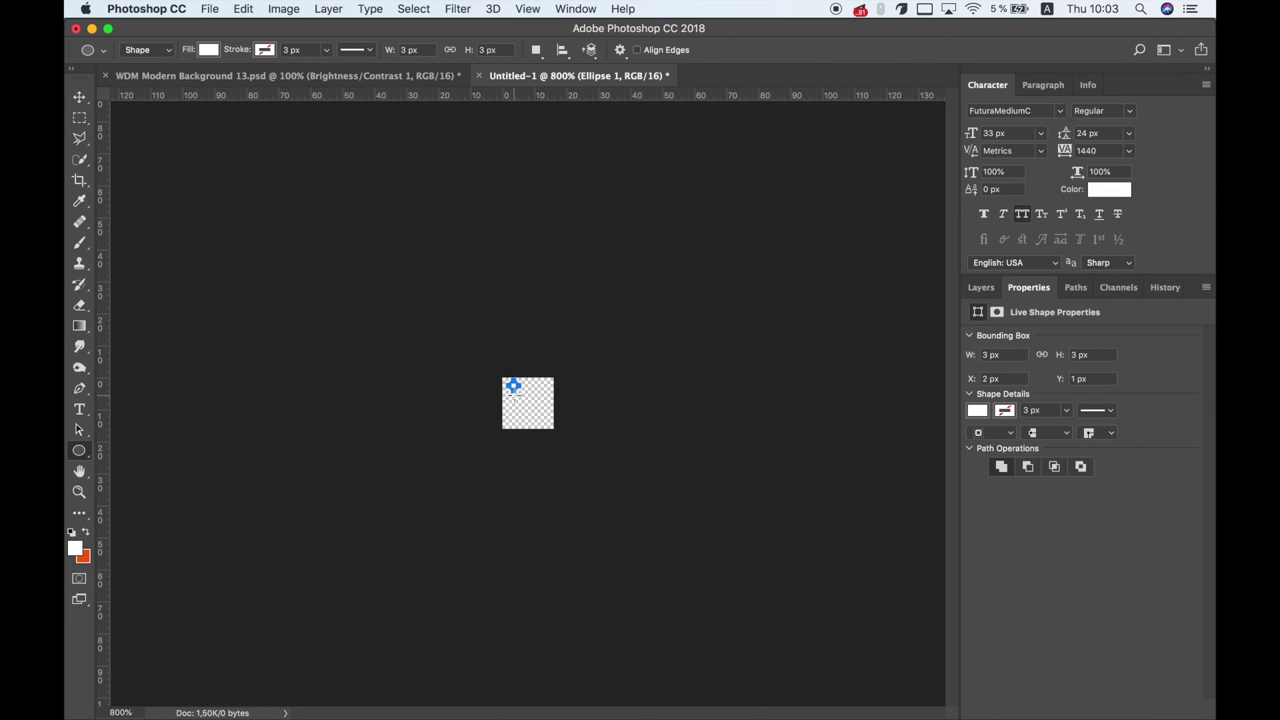
{"action": "key", "text": "z"}
{"action": "left_click", "coordinate": [512, 385]}
{"action": "key", "text": "v"}
{"action": "left_click_drag", "start_coordinate": [474, 337], "coordinate": [442, 322]}
{"action": "left_click", "coordinate": [980, 288]}
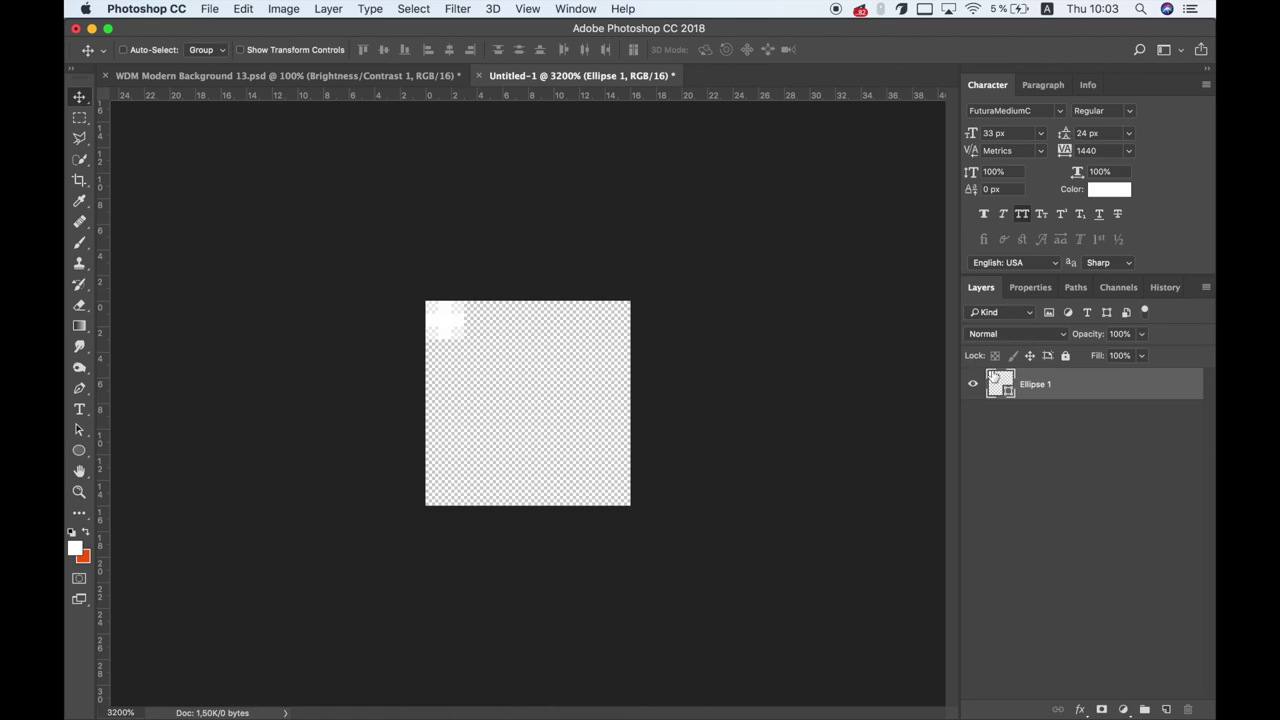
- Define the dot as a new pattern named 'Pattern 15' and return to WDM Modern Background
{"action": "left_click", "coordinate": [244, 9]}
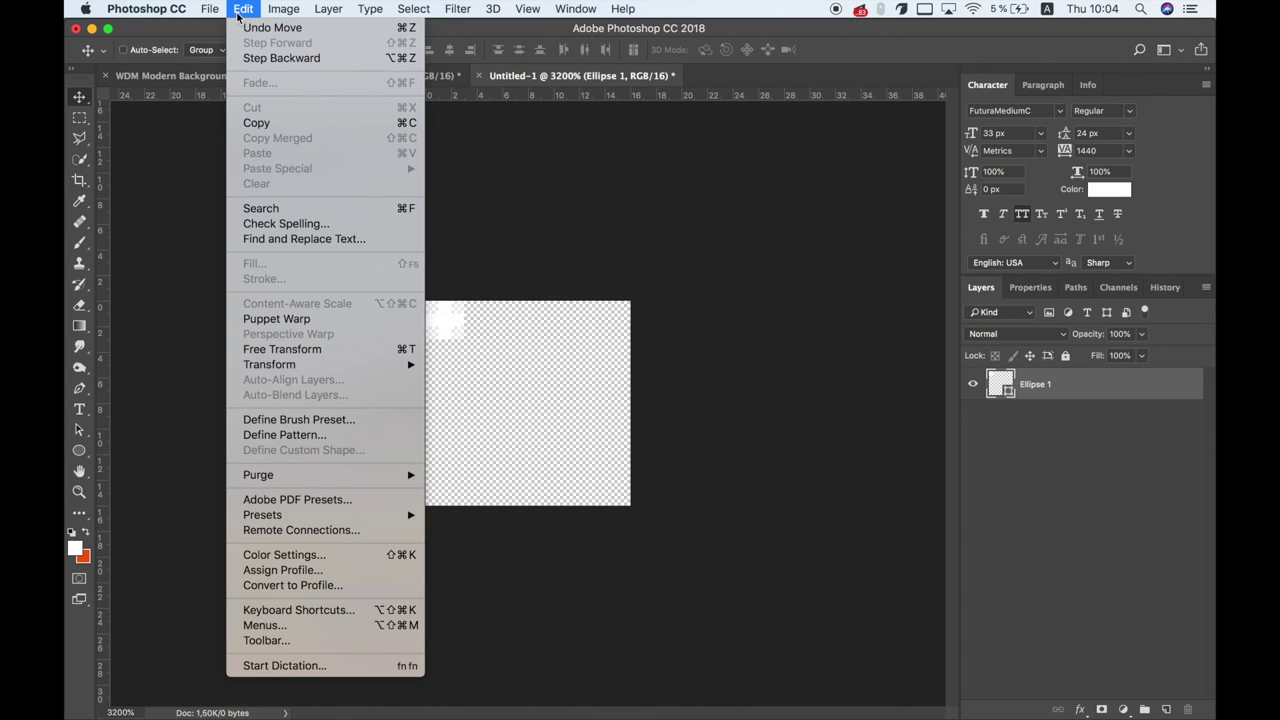
{"action": "left_click", "coordinate": [295, 436]}
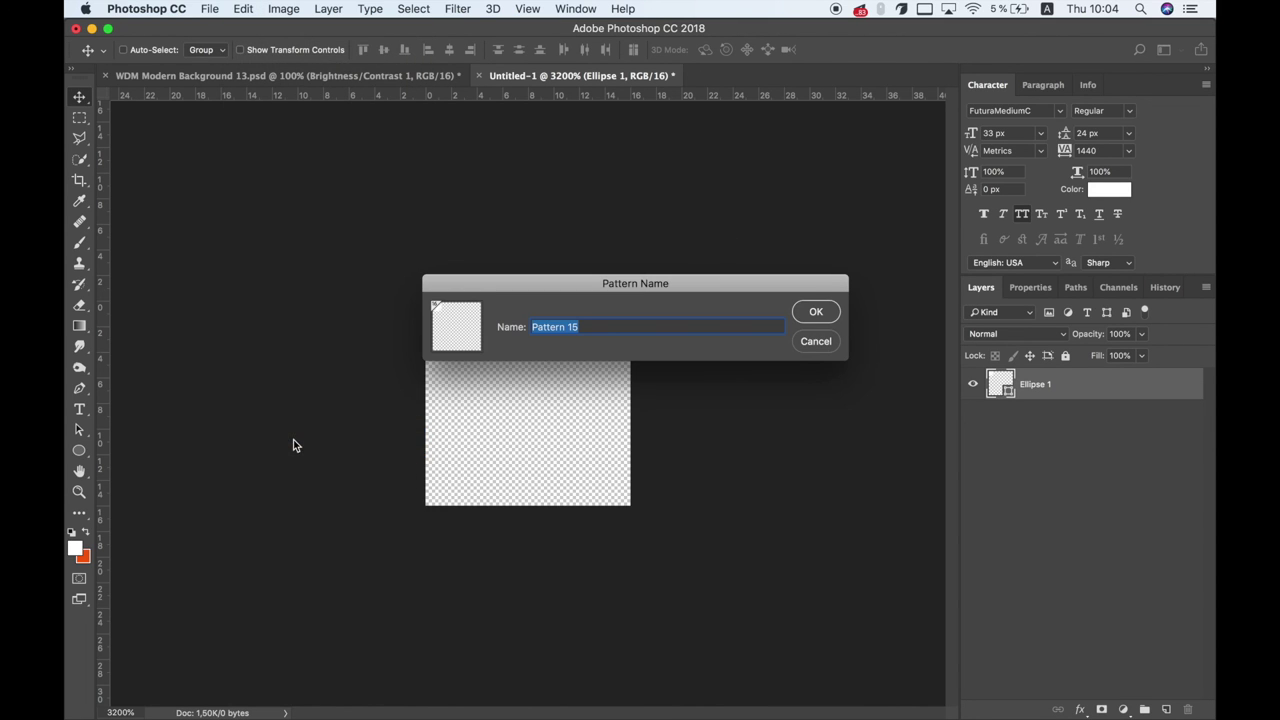
{"action": "left_click", "coordinate": [815, 311]}
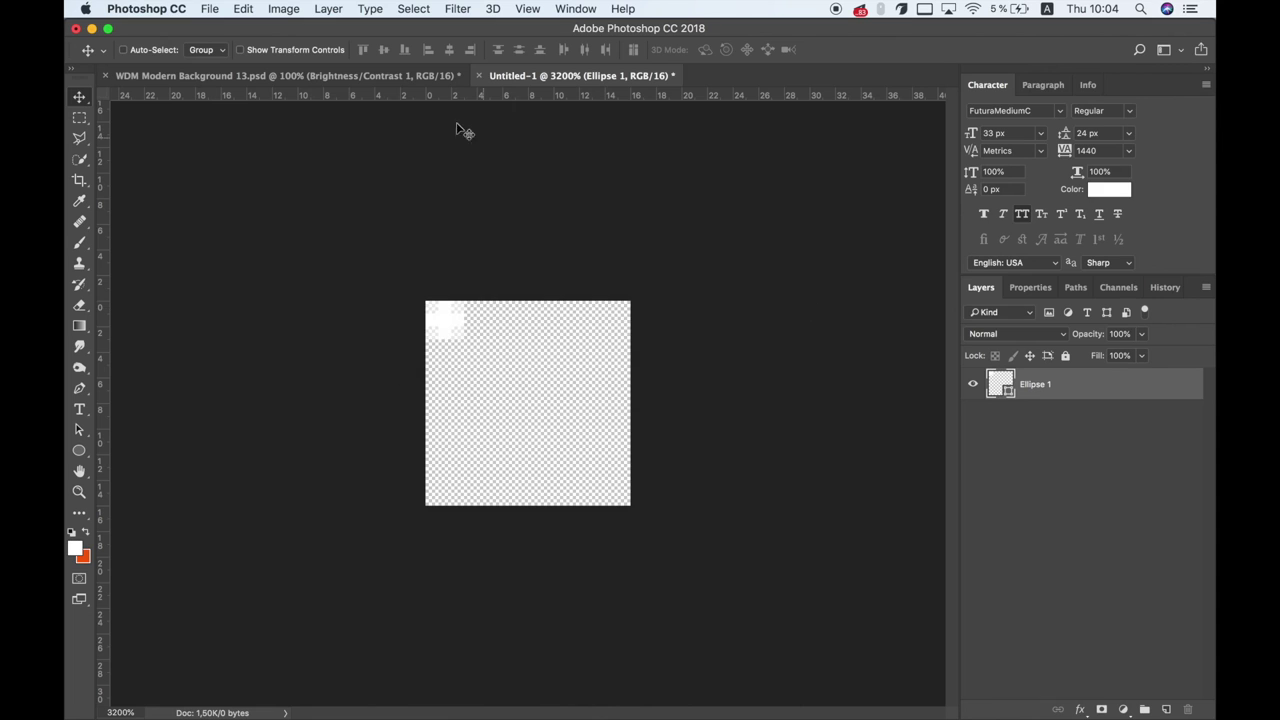
{"action": "left_click", "coordinate": [407, 78]}
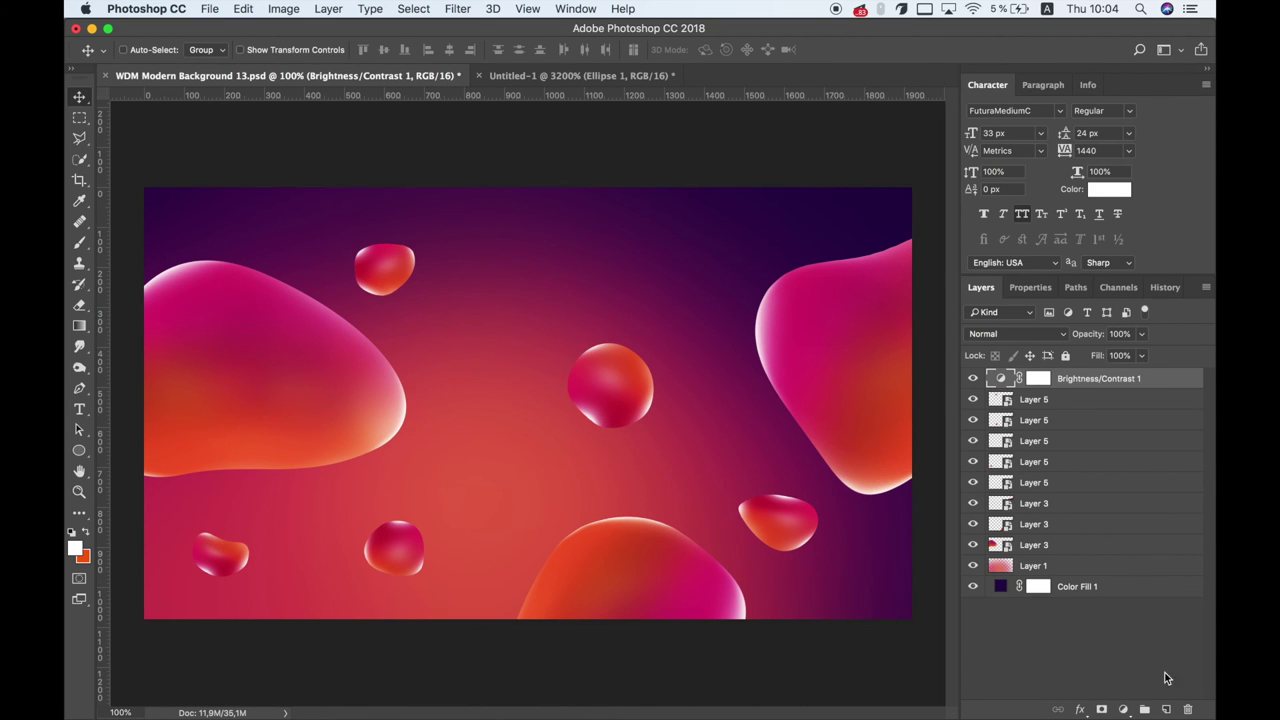
- Draw a 332 px circle shape and reduce its fill to 0%
{"action": "left_click", "coordinate": [1166, 709]}
{"action": "left_click", "coordinate": [80, 451]}
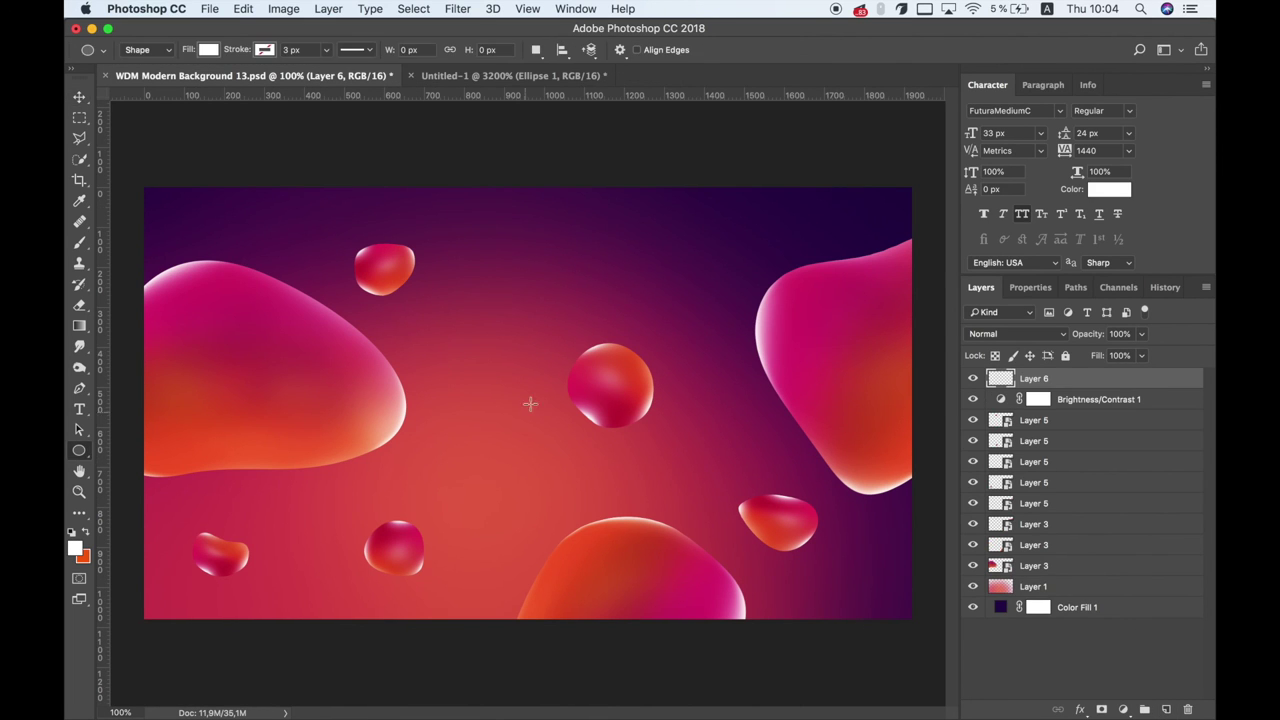
{"action": "left_click_drag", "start_coordinate": [720, 397], "coordinate": [867, 518]}
{"action": "left_click", "coordinate": [1004, 289]}
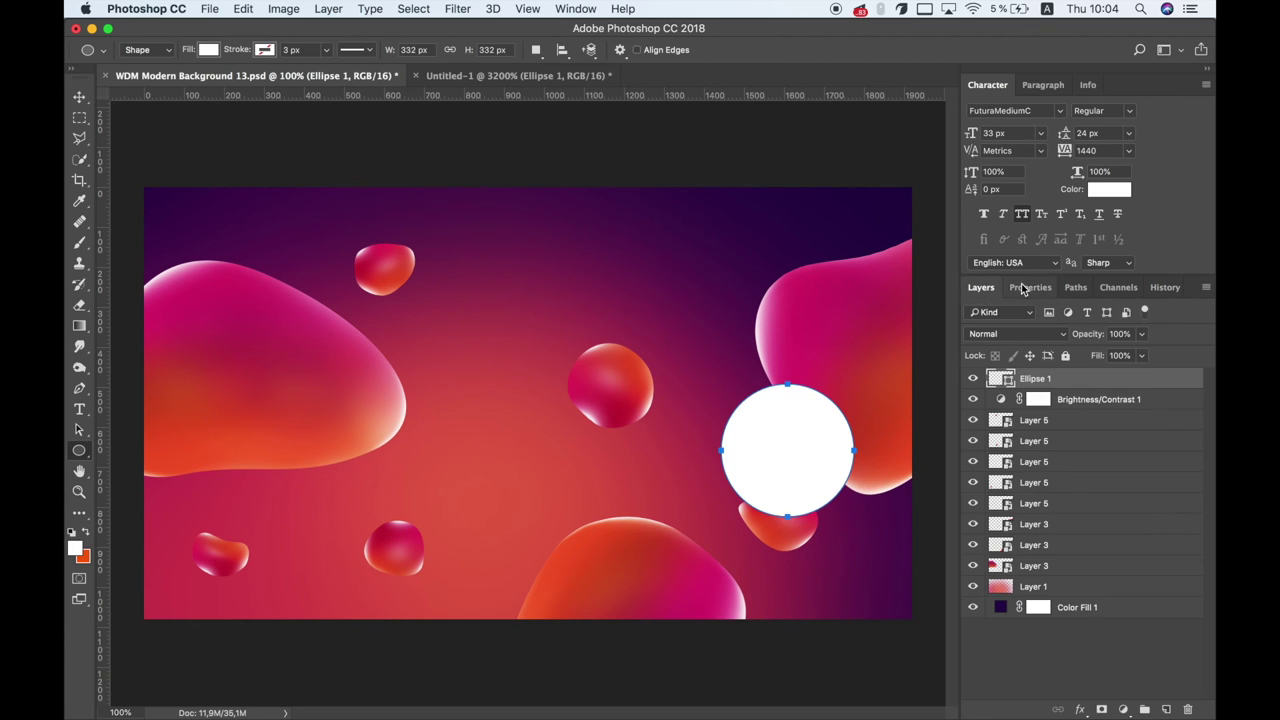
{"action": "left_click", "coordinate": [1143, 357]}
{"action": "left_click_drag", "start_coordinate": [1142, 374], "coordinate": [1062, 374]}
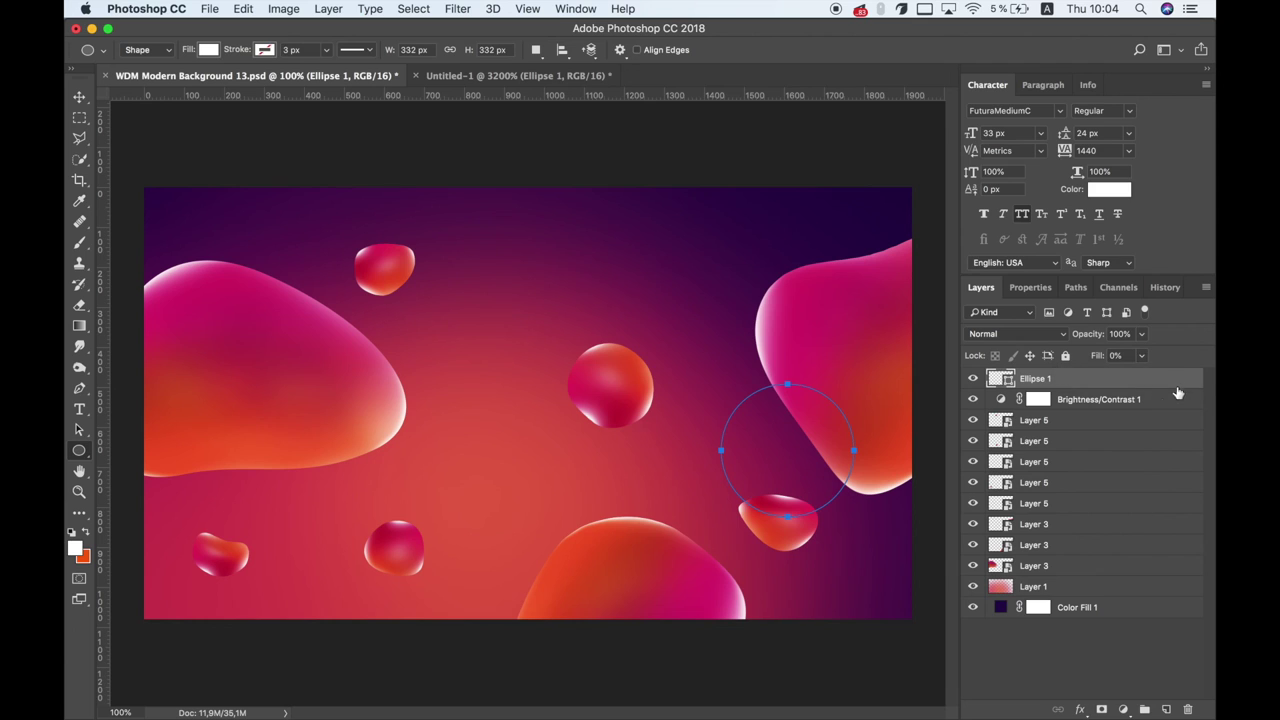
- Give the circle a Pattern Overlay layer style using the new dot pattern
{"action": "double_click", "coordinate": [1162, 380]}
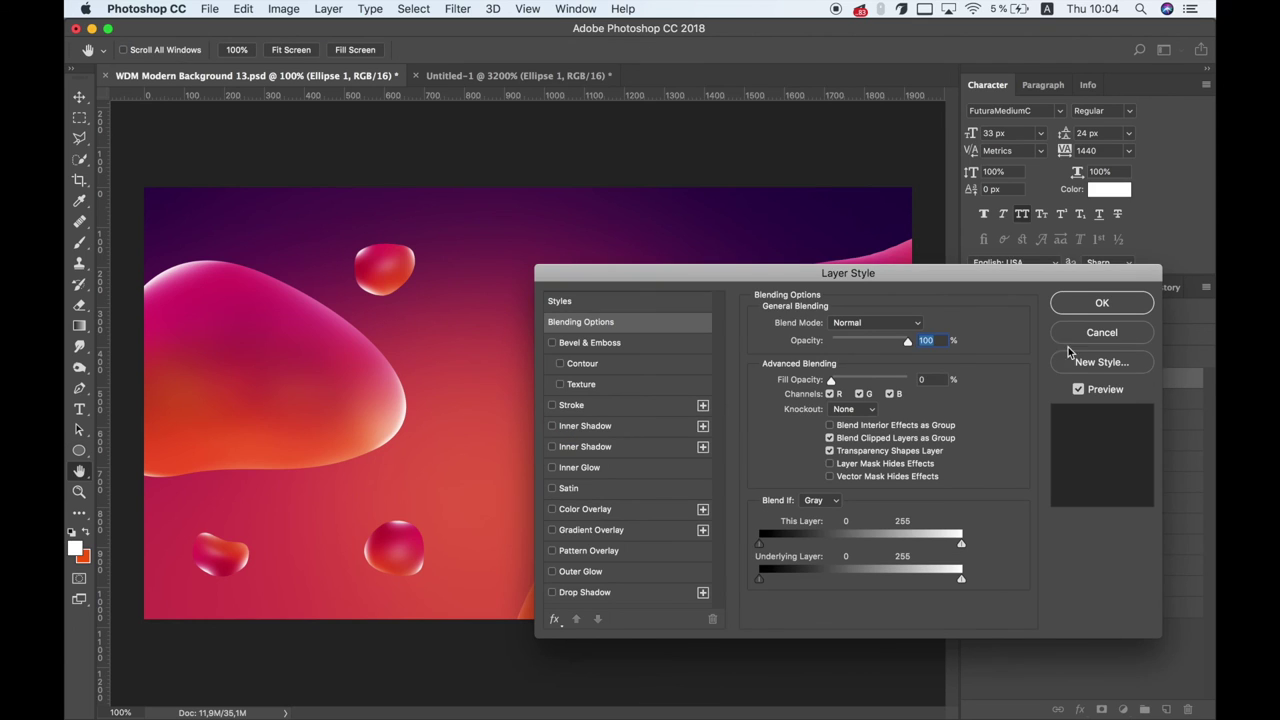
{"action": "left_click", "coordinate": [605, 550]}
{"action": "left_click", "coordinate": [862, 376]}
{"action": "left_click_drag", "start_coordinate": [901, 472], "coordinate": [903, 486]}
{"action": "left_click", "coordinate": [753, 500]}
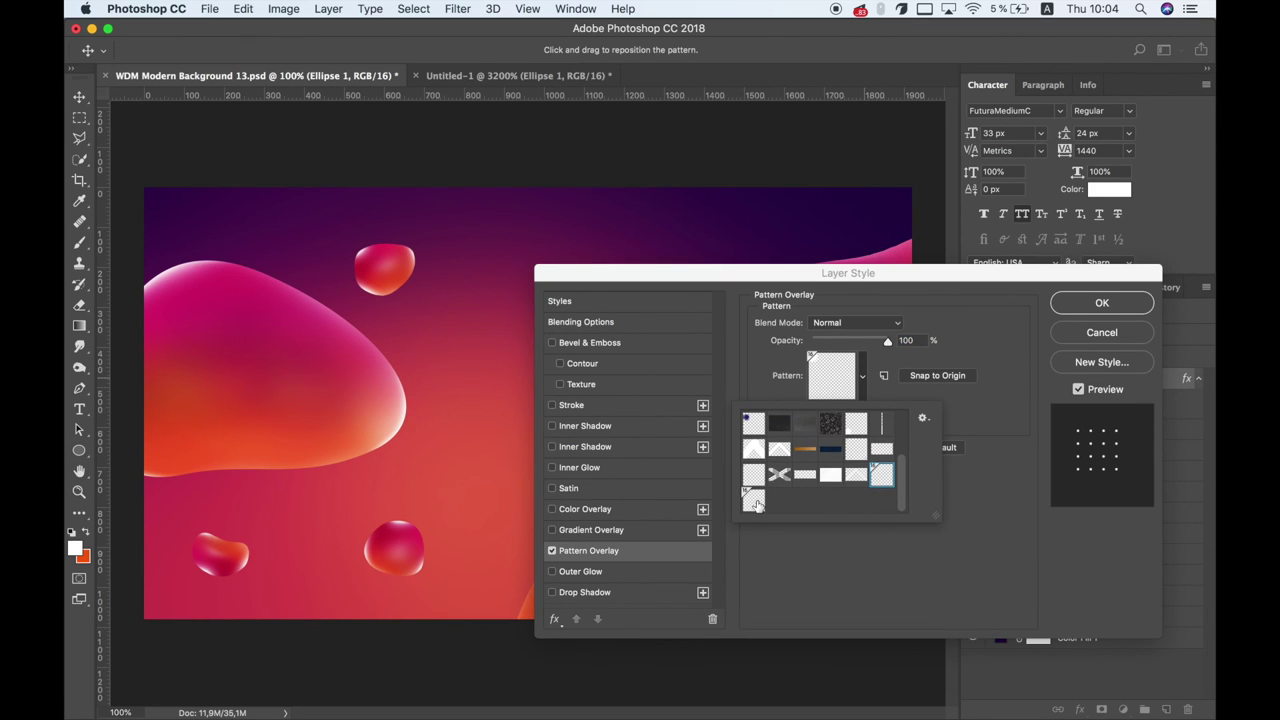
{"action": "left_click", "coordinate": [1085, 308]}
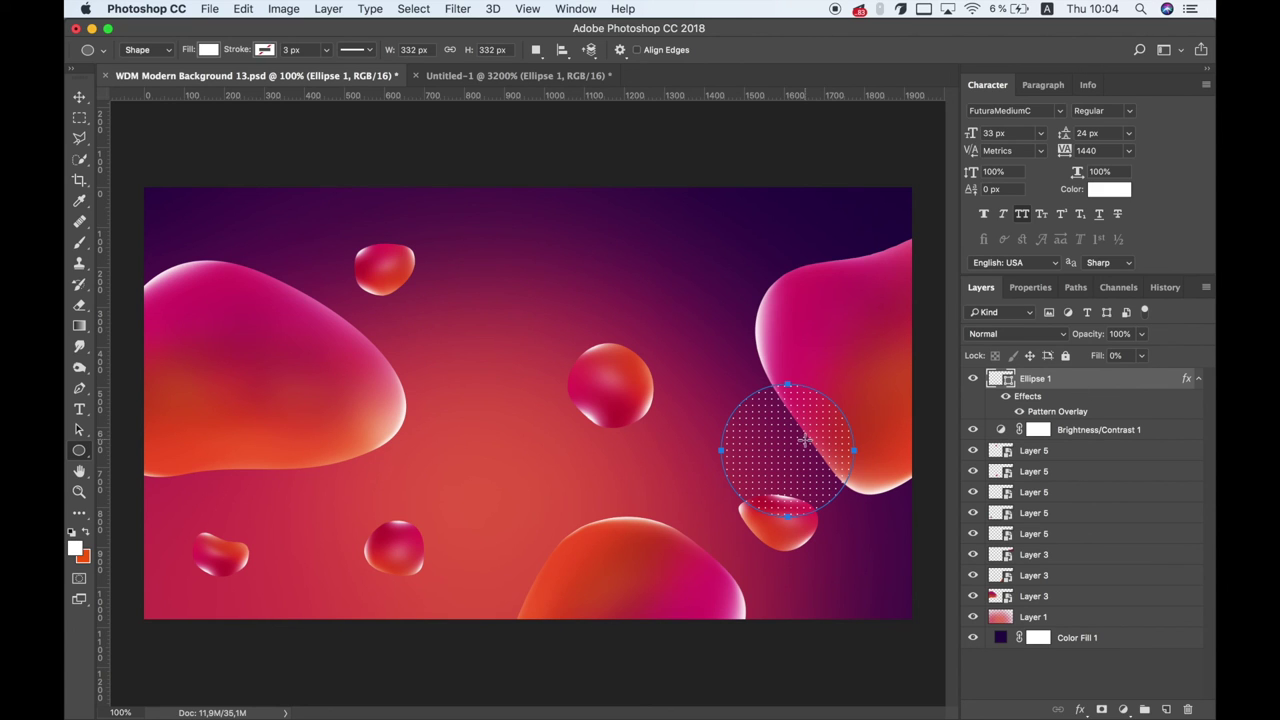
- Move the dotted circle onto the lower blob and place its layer just above Layer 1
{"action": "key", "text": "v"}
{"action": "left_click_drag", "start_coordinate": [805, 440], "coordinate": [722, 517]}
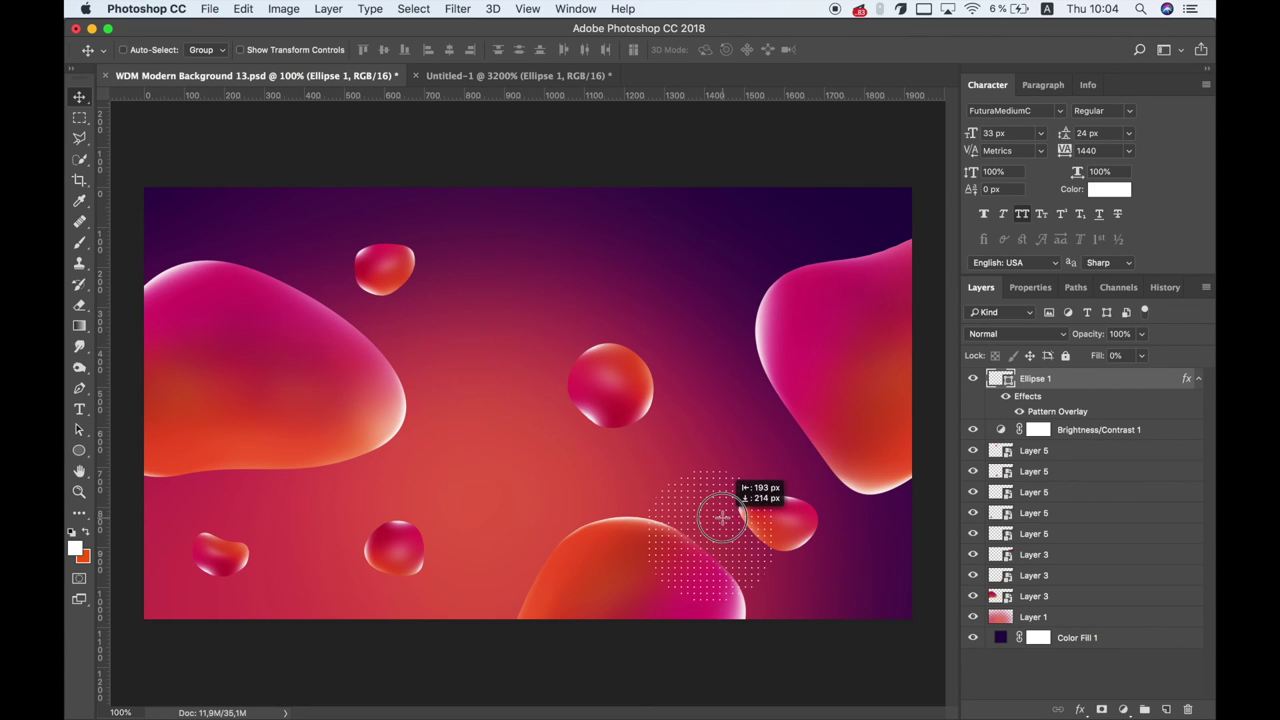
{"action": "left_click_drag", "start_coordinate": [722, 517], "coordinate": [712, 510]}
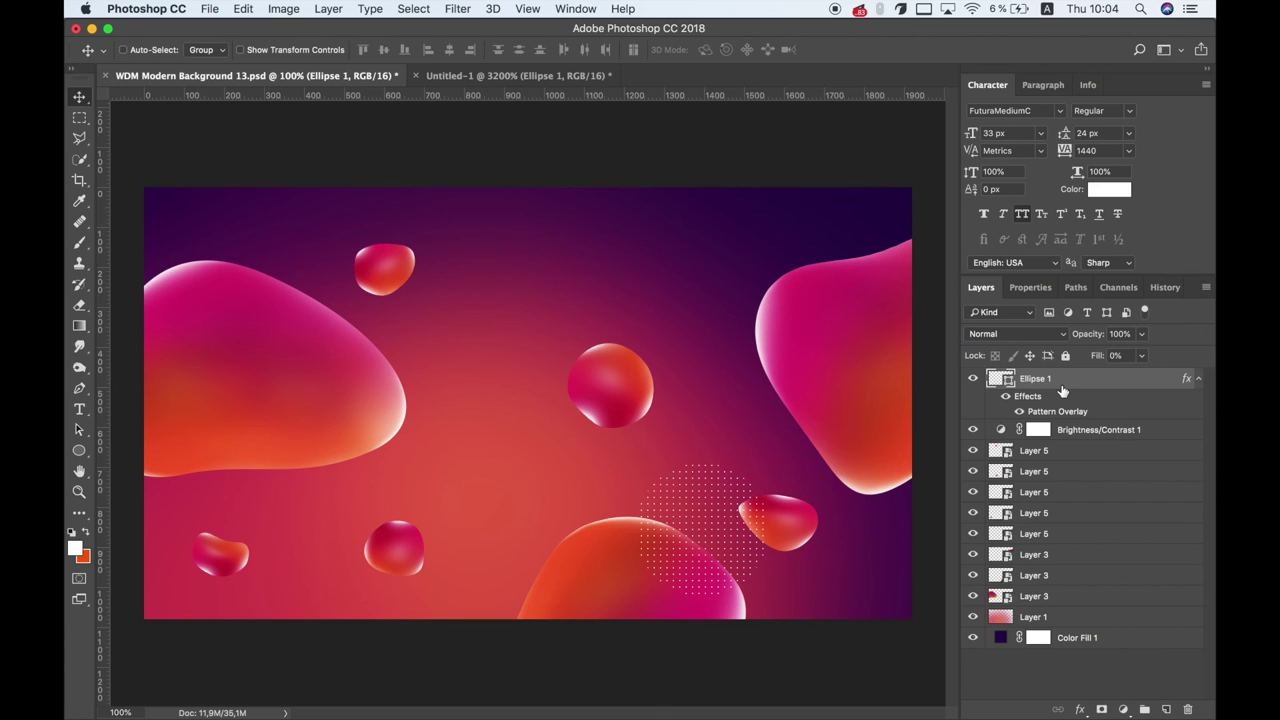
{"action": "left_click_drag", "start_coordinate": [1063, 388], "coordinate": [1061, 590]}
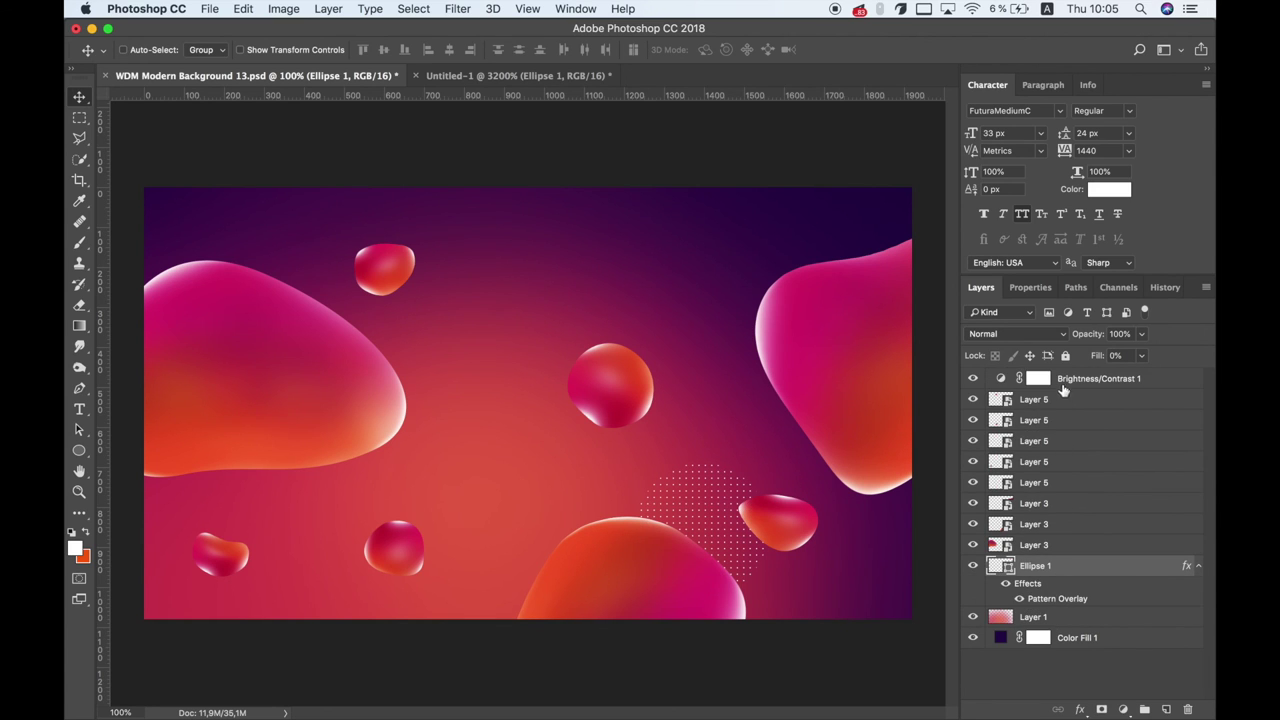
- Duplicate the Ellipse 1 dotted circle and move the copy to the left blob
{"action": "right_click", "coordinate": [1077, 560]}
{"action": "left_click", "coordinate": [930, 141]}
{"action": "left_click", "coordinate": [763, 270]}
{"action": "left_click_drag", "start_coordinate": [1095, 566], "coordinate": [1100, 397]}
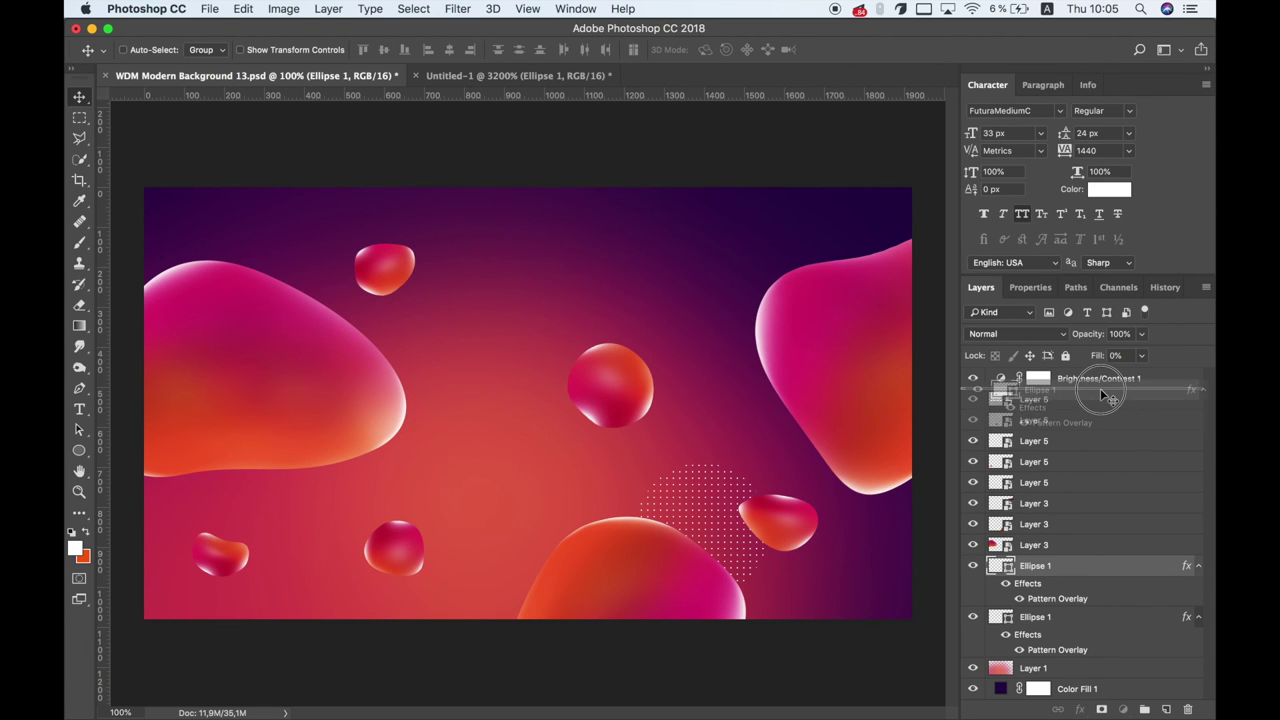
{"action": "left_click_drag", "start_coordinate": [687, 512], "coordinate": [218, 428]}
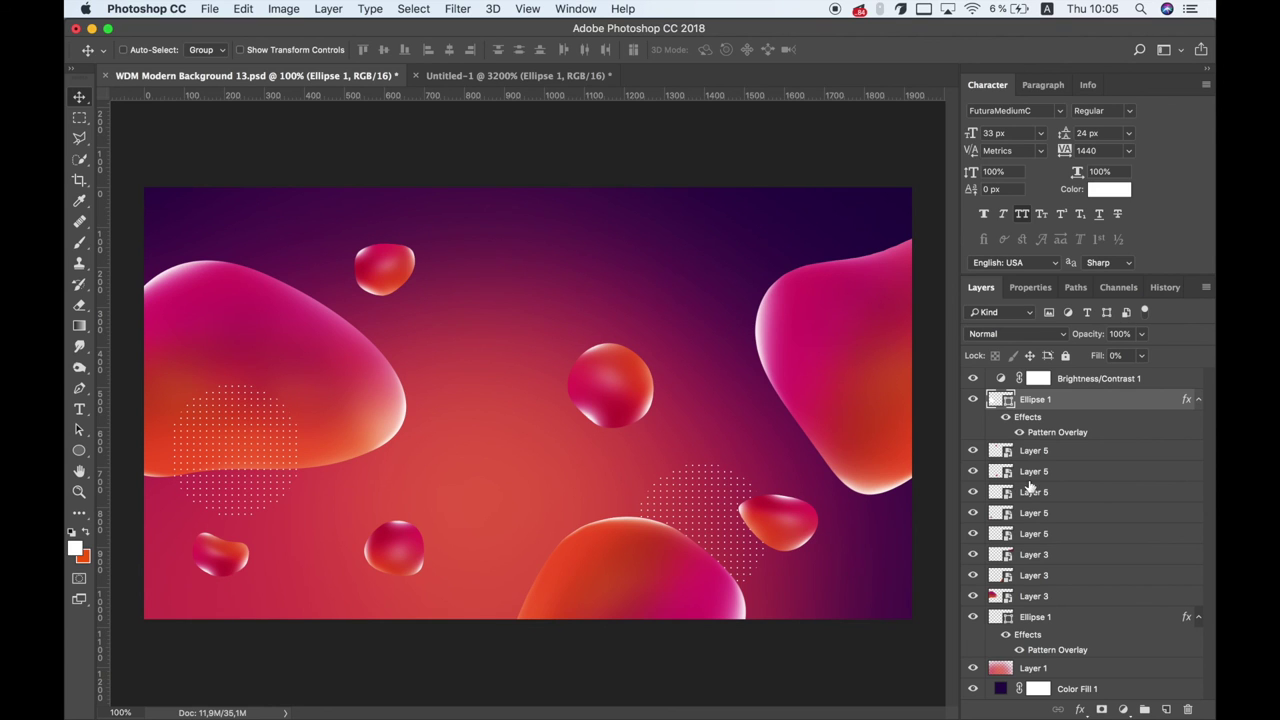
- Duplicate the circle again, place it at the top edge, and shift the left copy down-left
{"action": "right_click", "coordinate": [1085, 405]}
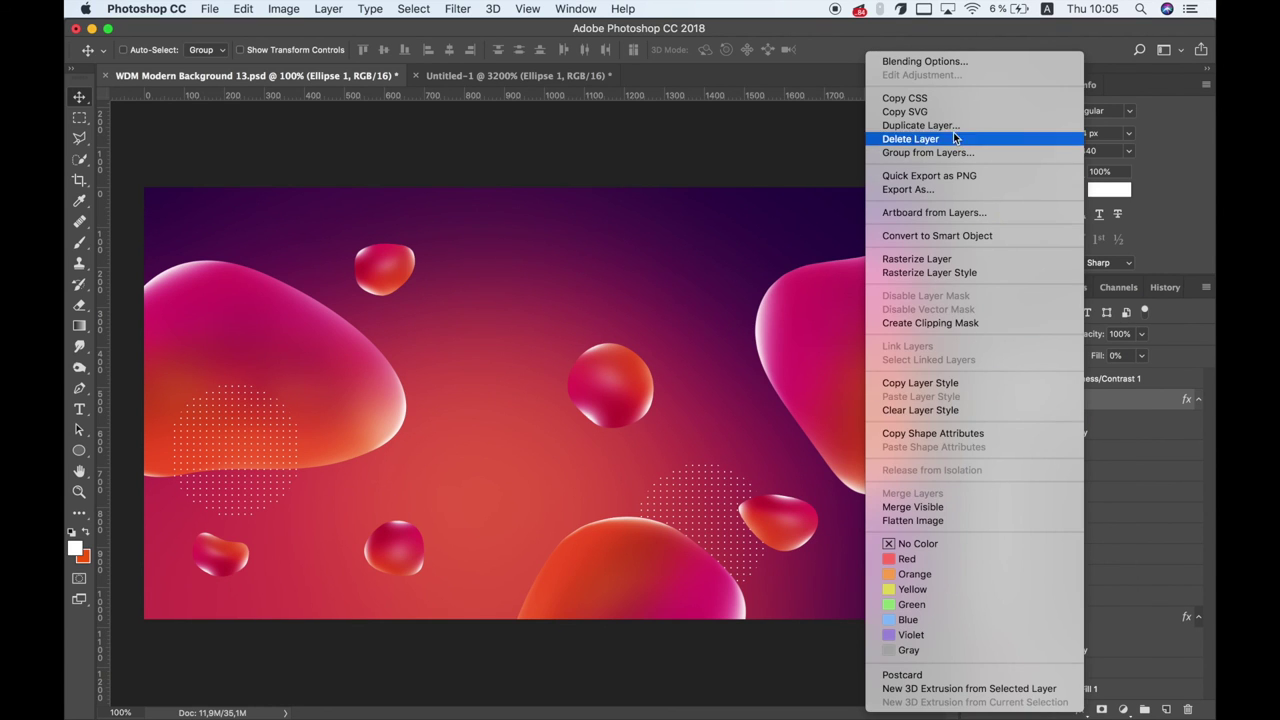
{"action": "left_click", "coordinate": [926, 145]}
{"action": "left_click", "coordinate": [761, 268]}
{"action": "left_click_drag", "start_coordinate": [310, 455], "coordinate": [737, 175]}
{"action": "left_click_drag", "start_coordinate": [790, 310], "coordinate": [797, 296]}
{"action": "left_click", "coordinate": [1040, 450]}
{"action": "mouse_move", "coordinate": [543, 434]}
{"action": "left_mouse_down"}
{"action": "mouse_move", "coordinate": [509, 461]}
{"action": "mouse_move", "coordinate": [508, 447]}
{"action": "left_mouse_up"}
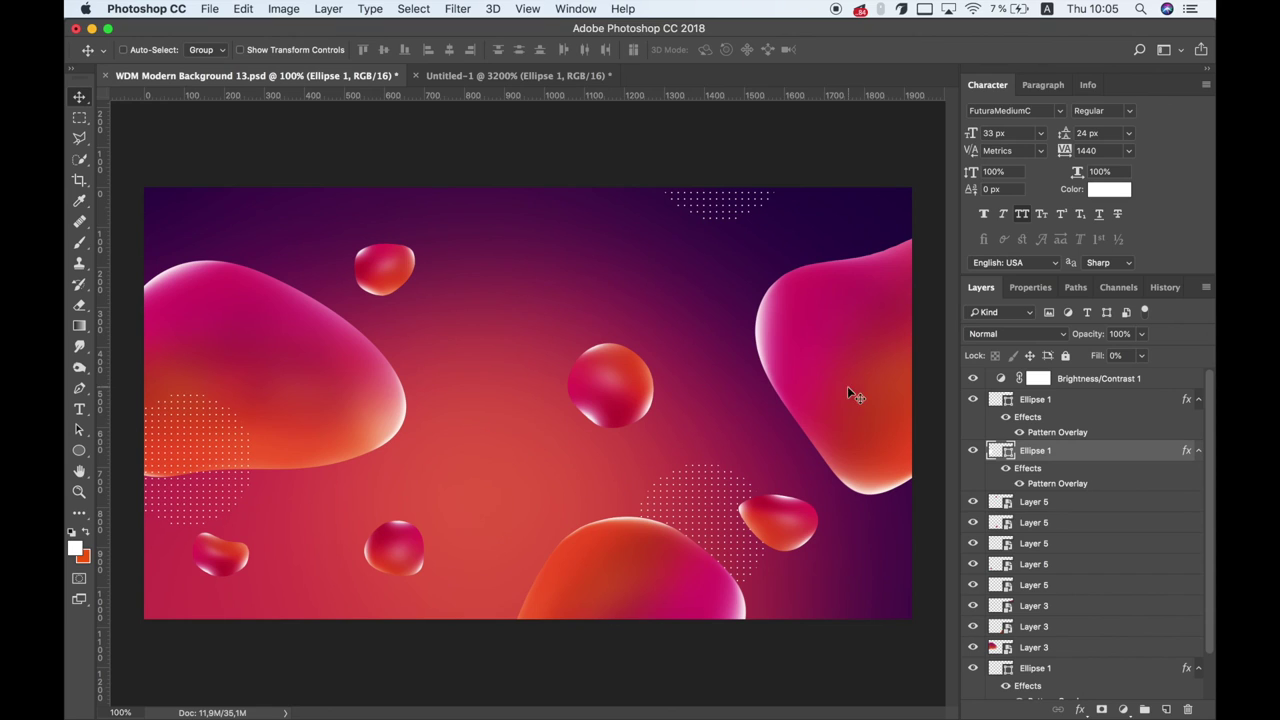
{"action": "left_click", "coordinate": [1084, 388]}
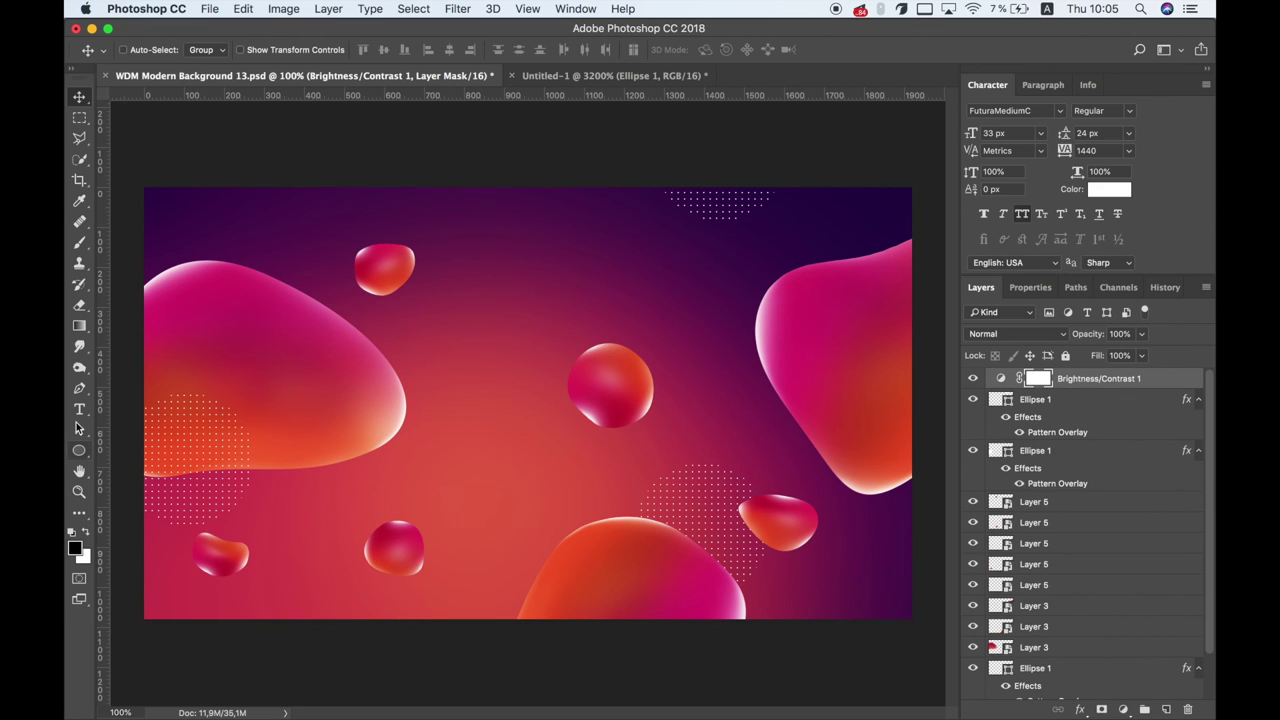
- Type 'Creative' and a copied 'Background' text line beneath it
{"action": "key", "text": "t"}
{"action": "left_click", "coordinate": [430, 372]}
{"action": "type", "text": "Creative"}
{"action": "left_click_drag", "start_coordinate": [470, 366], "coordinate": [486, 407]}
{"action": "double_click", "coordinate": [557, 402]}
{"action": "type", "text": "Background"}
{"action": "key", "text": "ctrl+Return"}
{"action": "key", "text": "v"}
{"action": "mouse_move", "coordinate": [971, 133]}
{"action": "left_mouse_down"}
{"action": "mouse_move", "coordinate": [1065, 160]}
{"action": "mouse_move", "coordinate": [1000, 160]}
{"action": "left_mouse_up"}
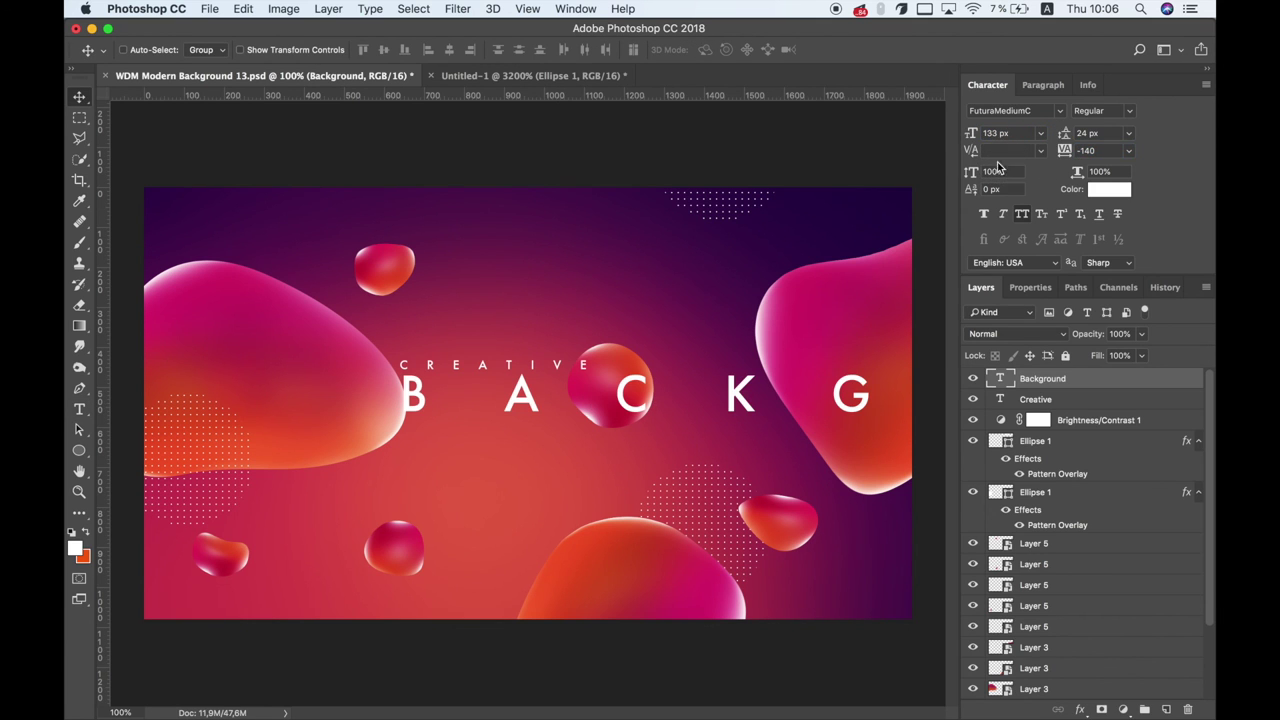
- Apply a bold font and align CREATIVE above BACKGROUND mid-canvas
{"action": "left_click", "coordinate": [1059, 110]}
{"action": "left_click", "coordinate": [975, 191]}
{"action": "left_click_drag", "start_coordinate": [560, 410], "coordinate": [520, 410]}
{"action": "left_click_drag", "start_coordinate": [544, 368], "coordinate": [520, 383]}
{"action": "left_click", "coordinate": [1088, 380], "text": "shift"}
{"action": "left_click_drag", "start_coordinate": [645, 390], "coordinate": [635, 393]}
- Move the title text layers below the blob layers and set the red ball over the title
{"action": "left_click", "coordinate": [635, 393], "text": "super"}
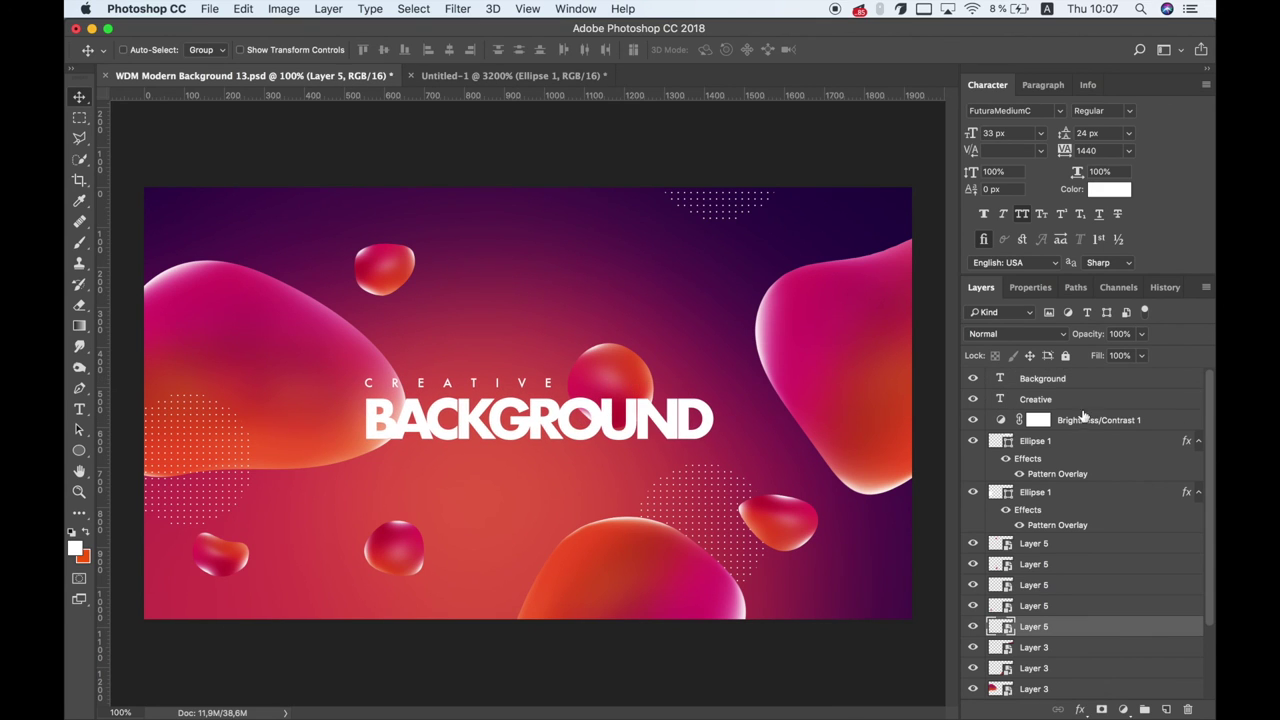
{"action": "left_click", "coordinate": [1088, 378]}
{"action": "left_click", "coordinate": [1088, 399], "text": "shift"}
{"action": "left_click_drag", "start_coordinate": [1090, 399], "coordinate": [1086, 647]}
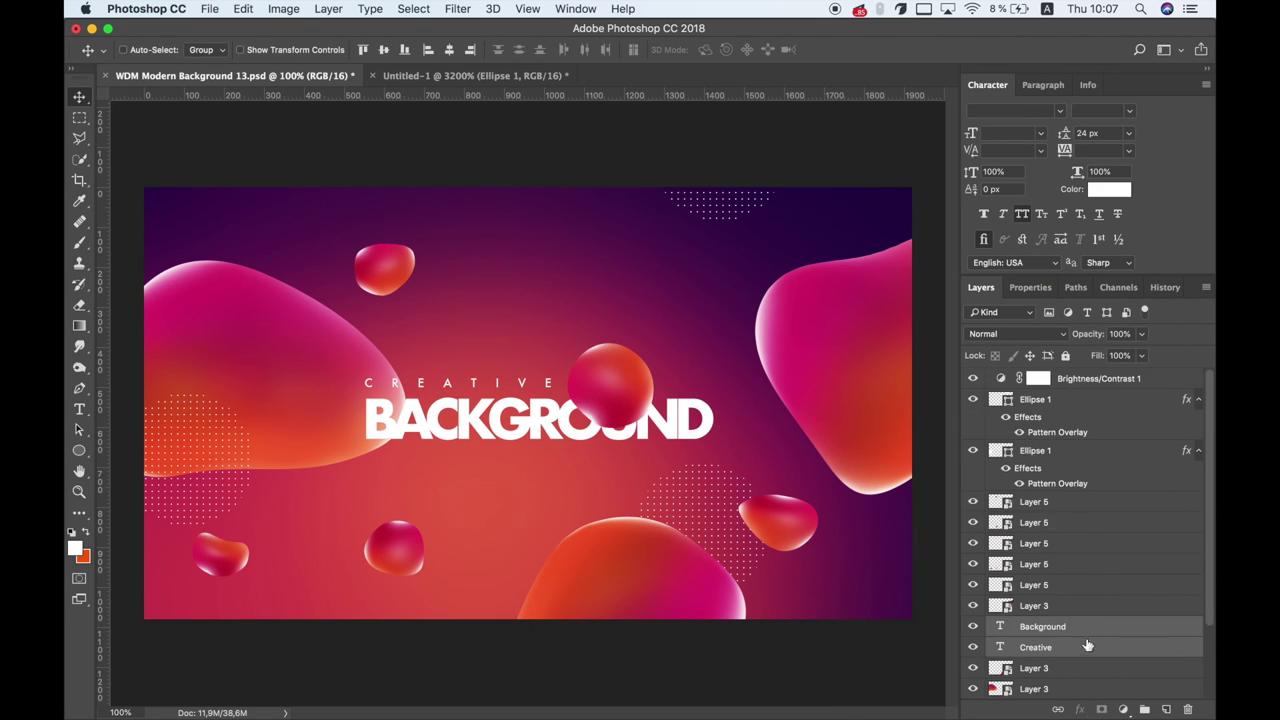
{"action": "left_click_drag", "start_coordinate": [609, 385], "coordinate": [636, 375]}
{"action": "left_click_drag", "start_coordinate": [530, 387], "coordinate": [606, 352]}
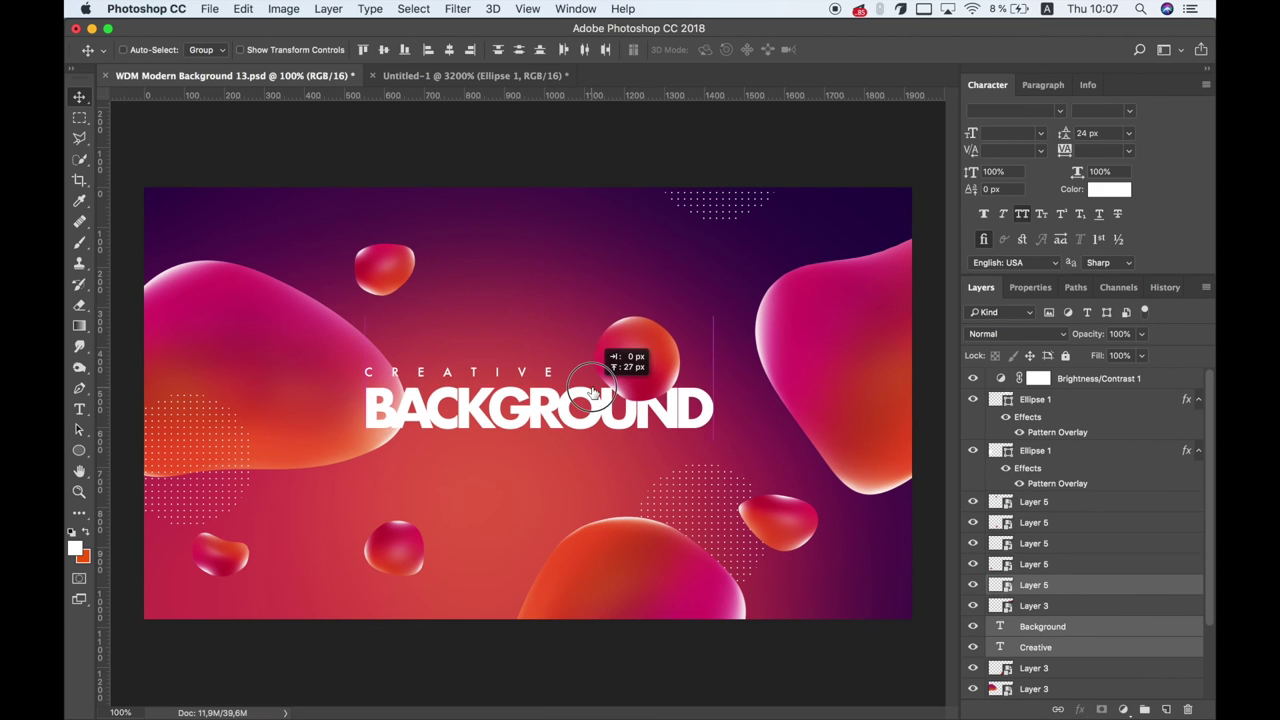
{"action": "left_click", "coordinate": [1090, 380]}
- Place header.psb as a linked layer and commit it
{"action": "left_click", "coordinate": [210, 8]}
{"action": "left_click", "coordinate": [278, 318]}
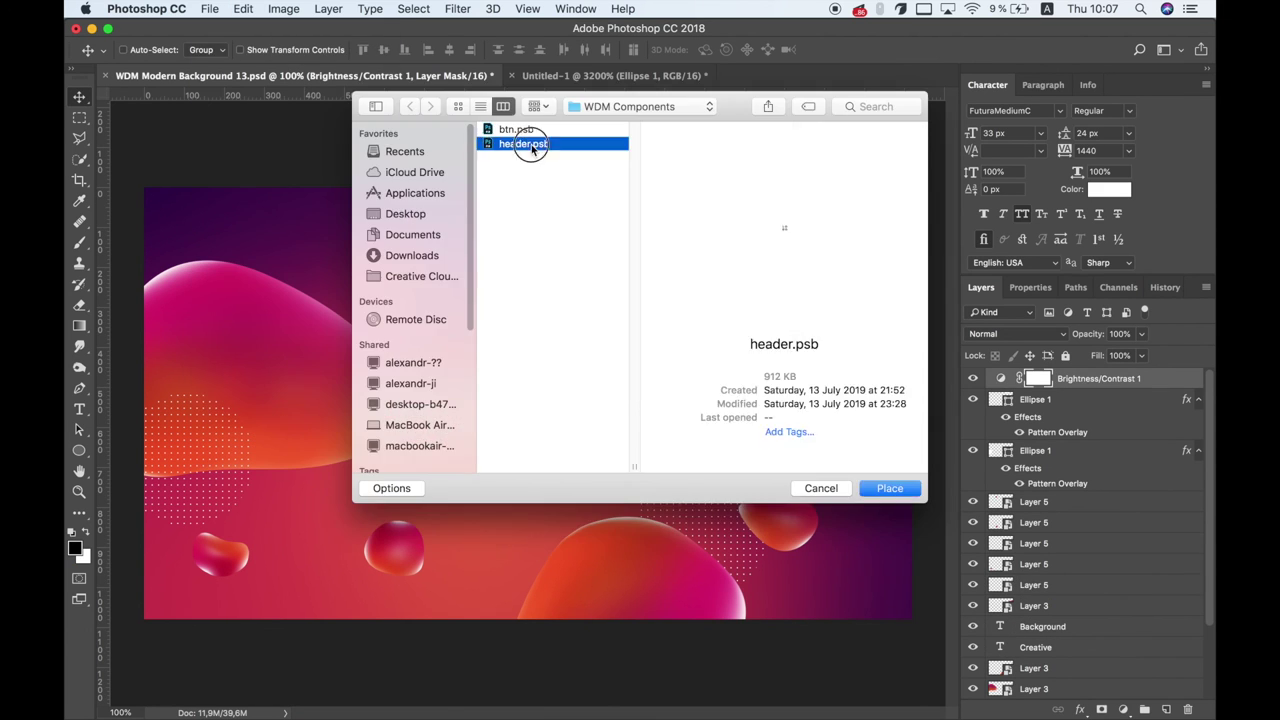
{"action": "double_click", "coordinate": [600, 140]}
{"action": "key", "text": "Return"}
{"action": "left_click", "coordinate": [210, 8]}
{"action": "left_click", "coordinate": [278, 318]}
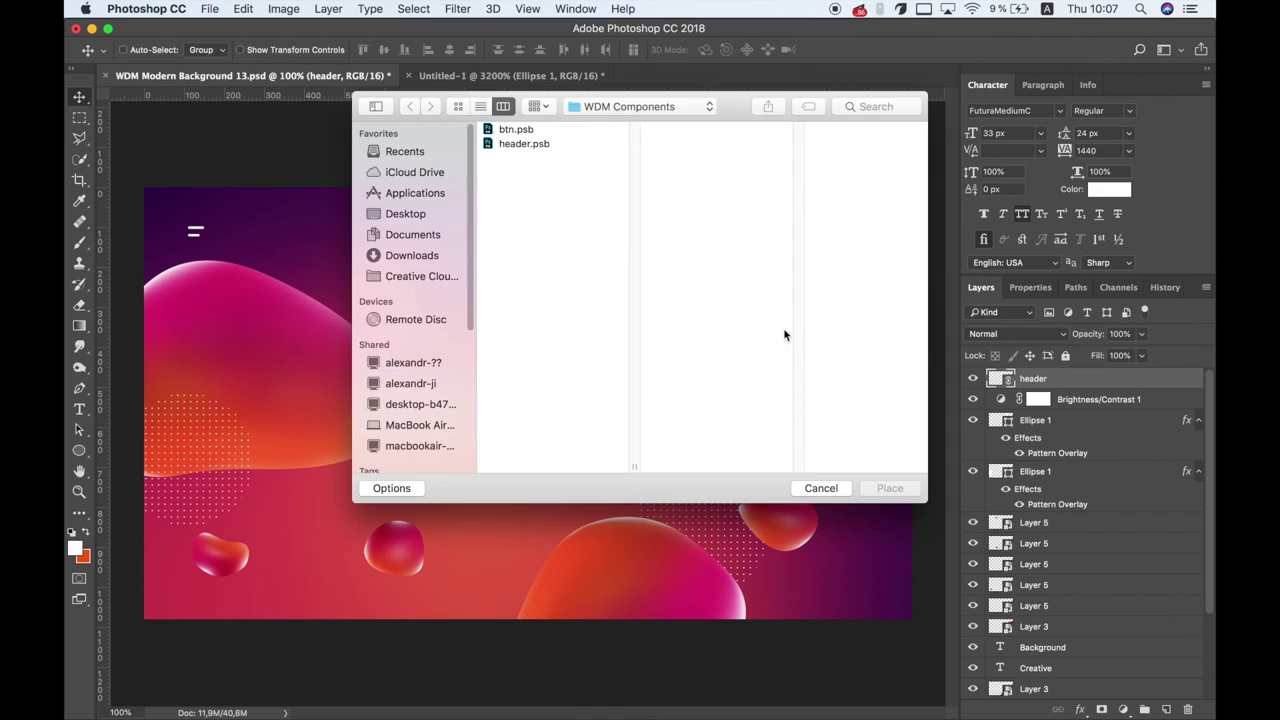